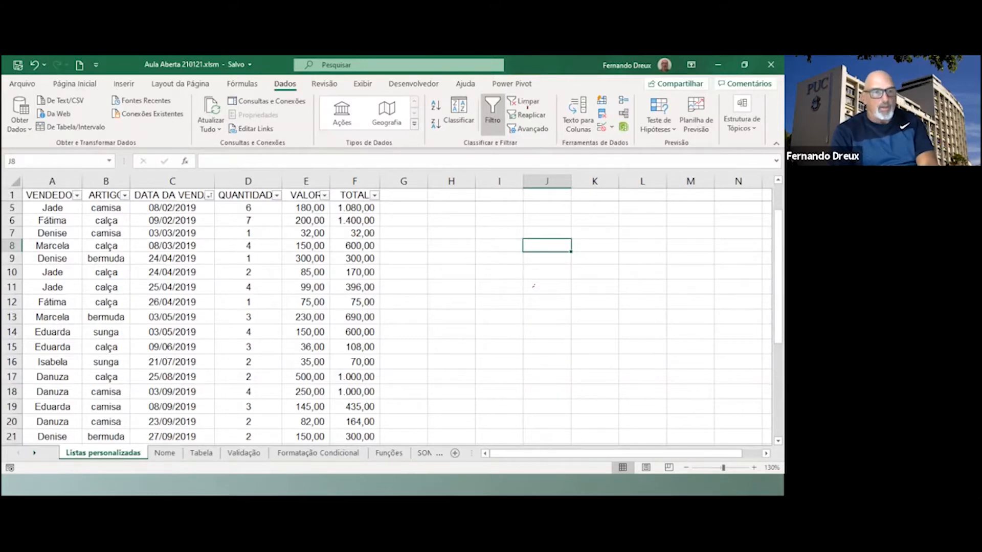
key(alt+Tab)
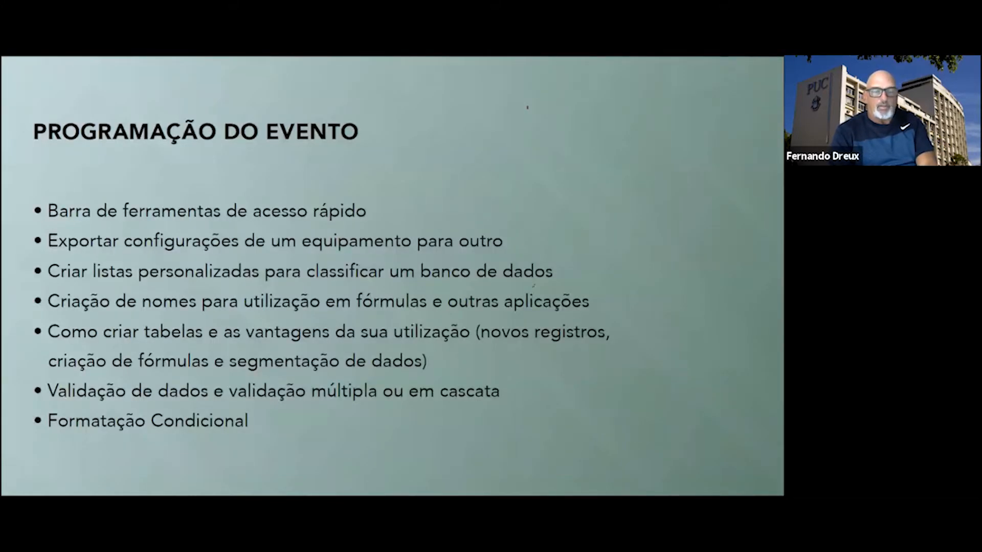
key(alt+Tab)
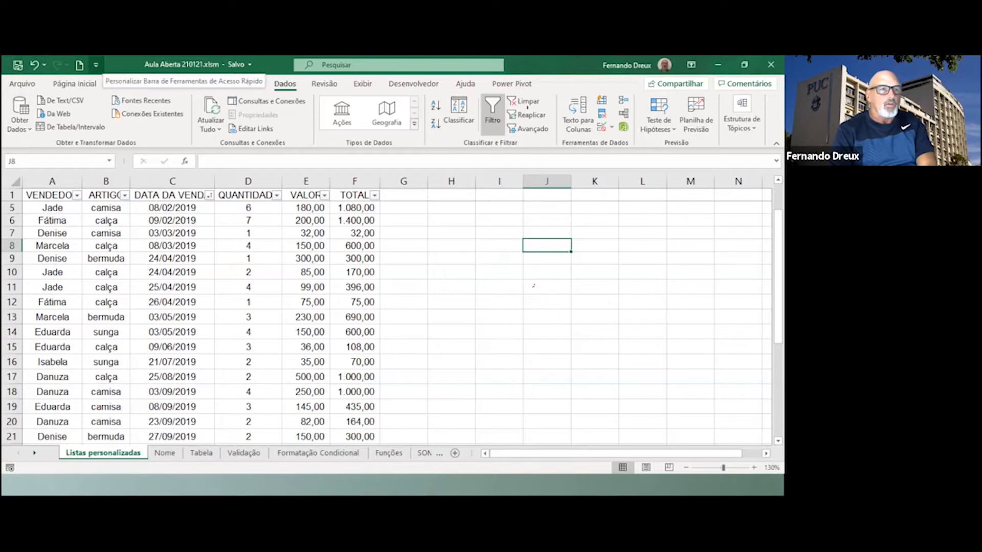
Add the Abrir command to the Quick Access Toolbar for all documents.
click(96, 64)
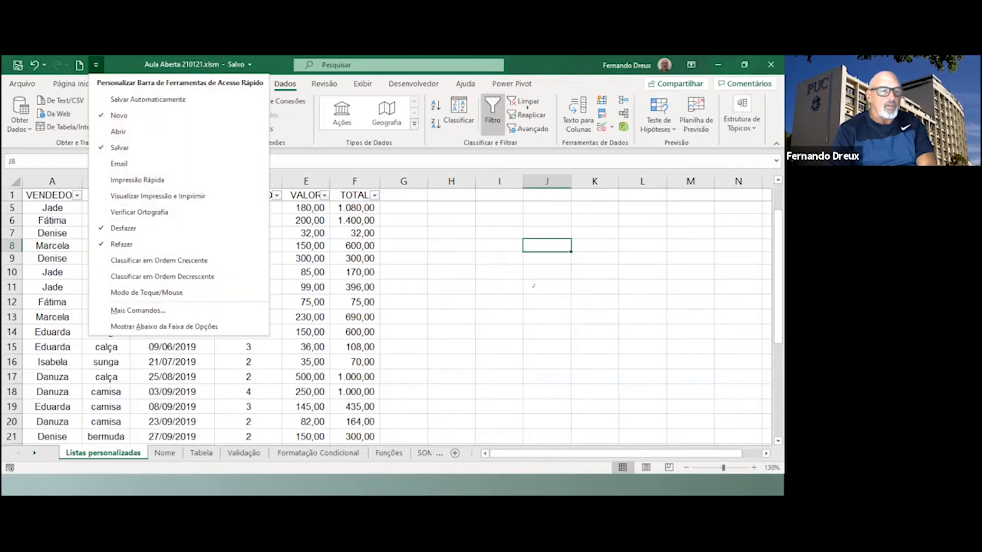
click(138, 310)
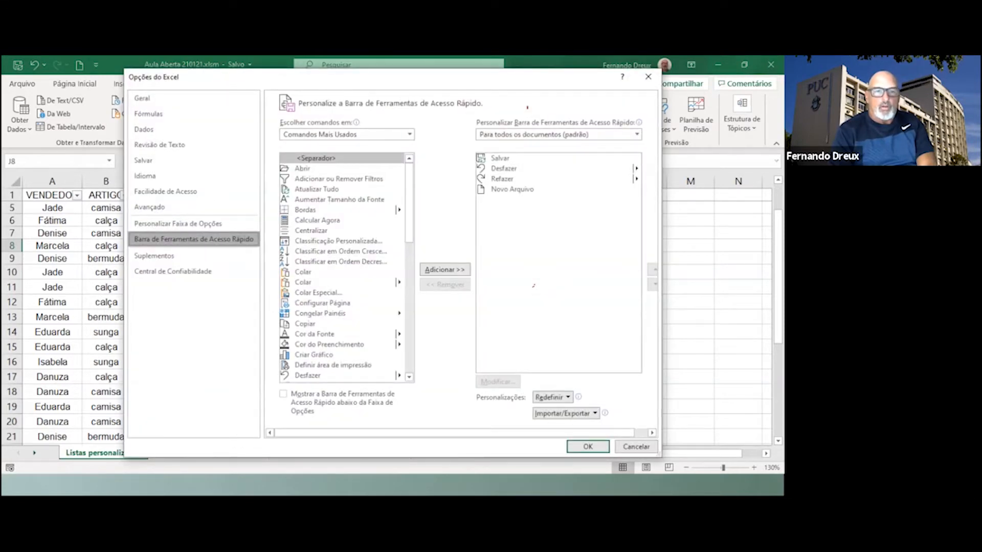
click(303, 168)
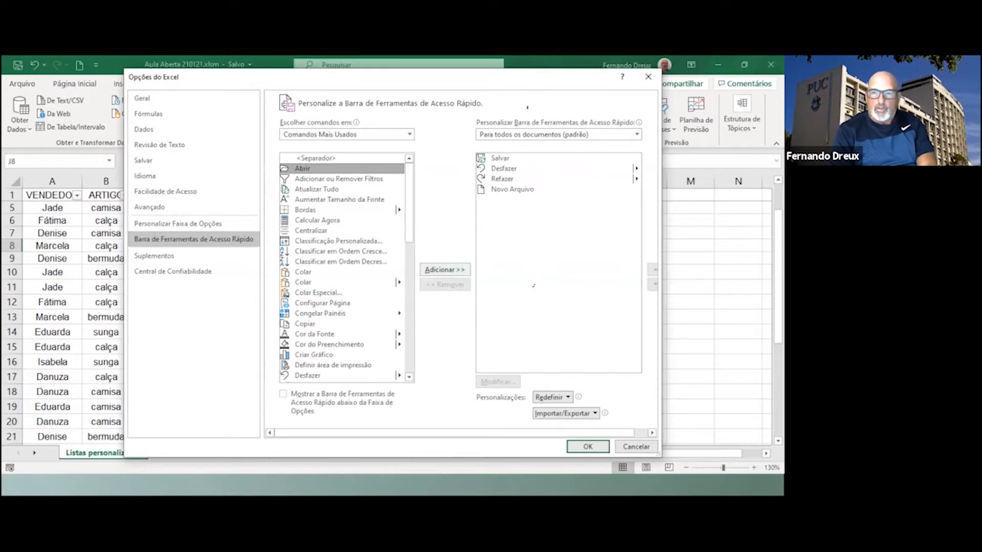
click(444, 270)
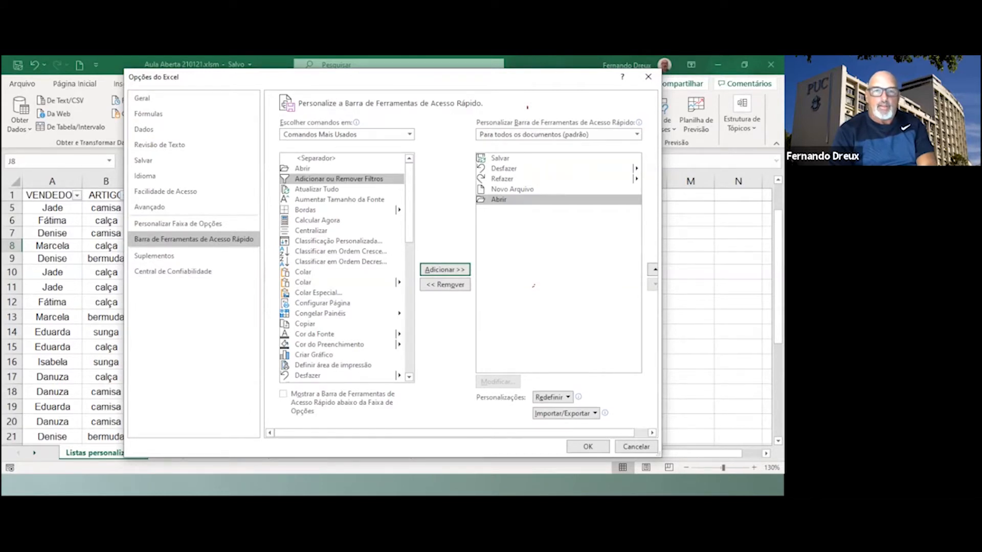
click(588, 447)
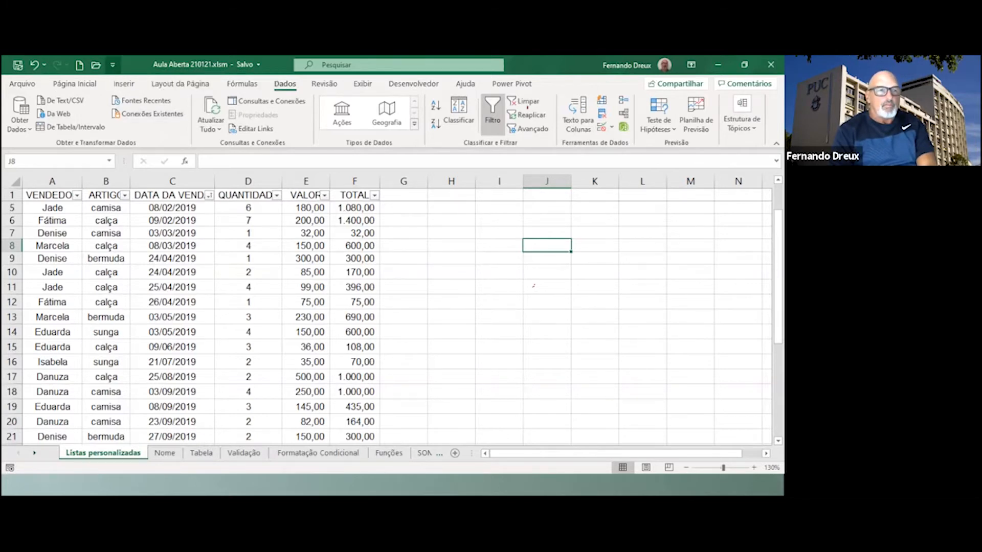
Examine the import and export choices for customizations in the Quick Access Toolbar settings, and leave without making changes.
click(113, 65)
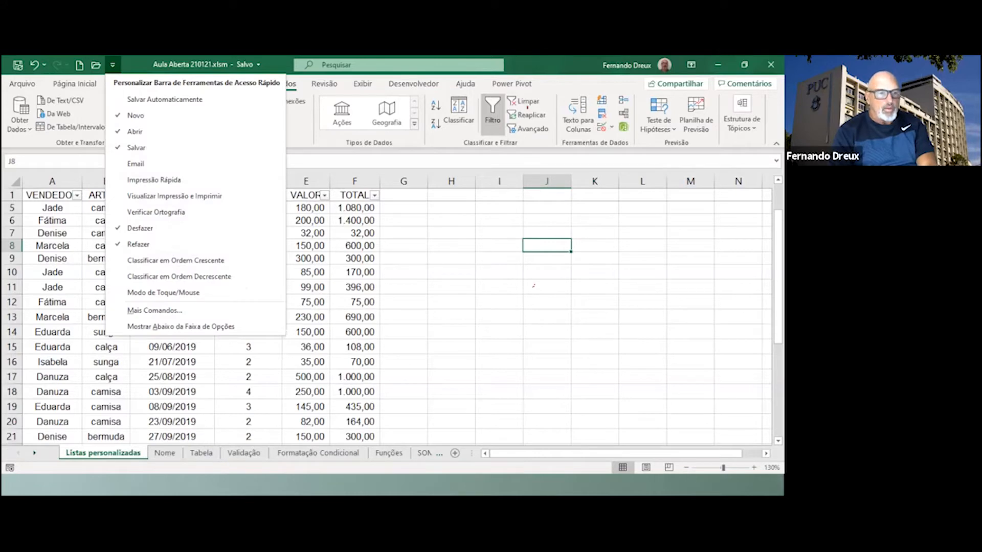
click(155, 311)
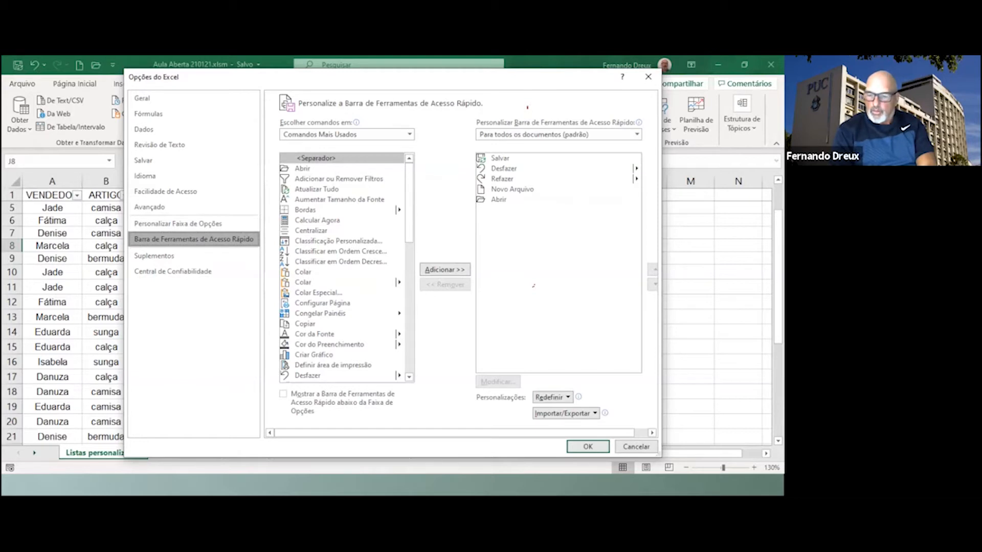
click(565, 413)
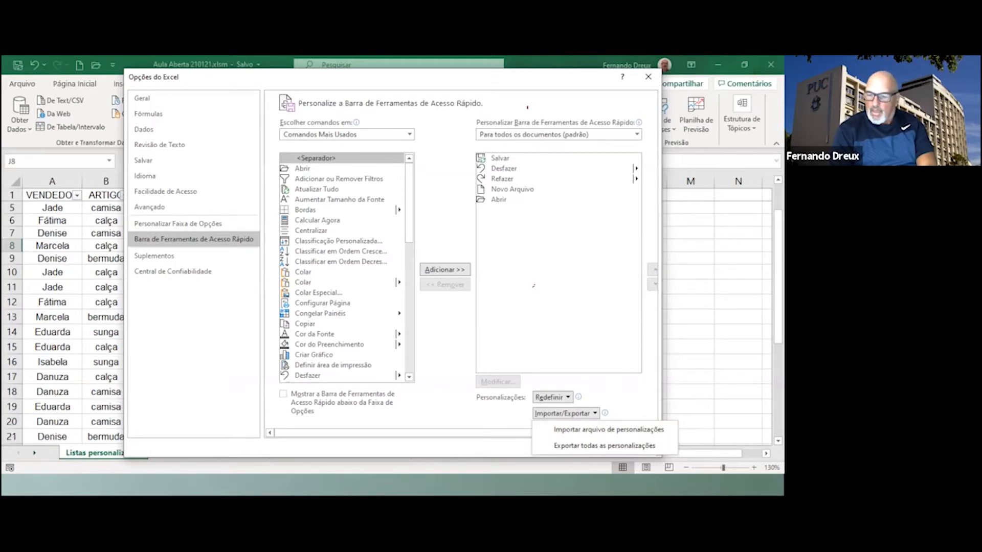
key(Escape)
key(Escape)
key(alt+Tab)
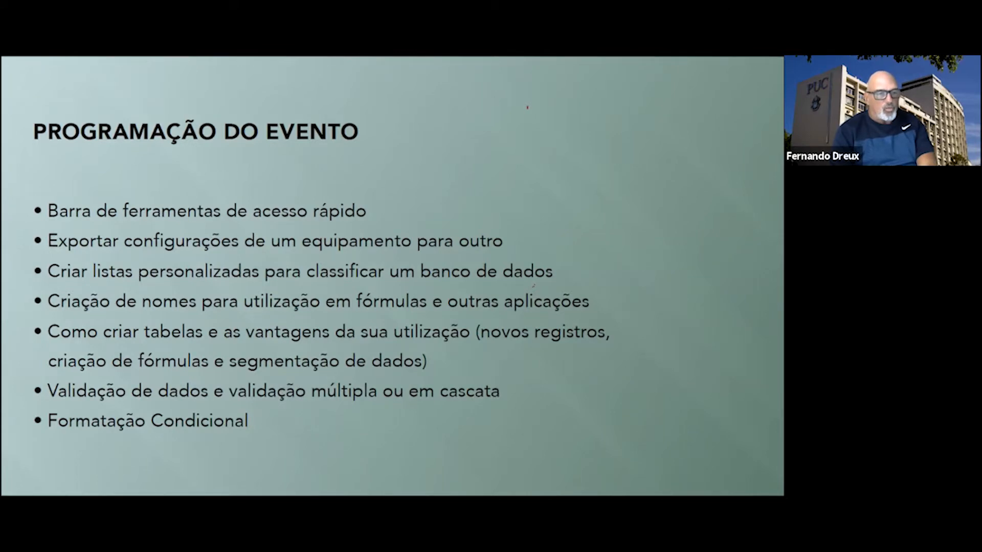
key(alt+Tab)
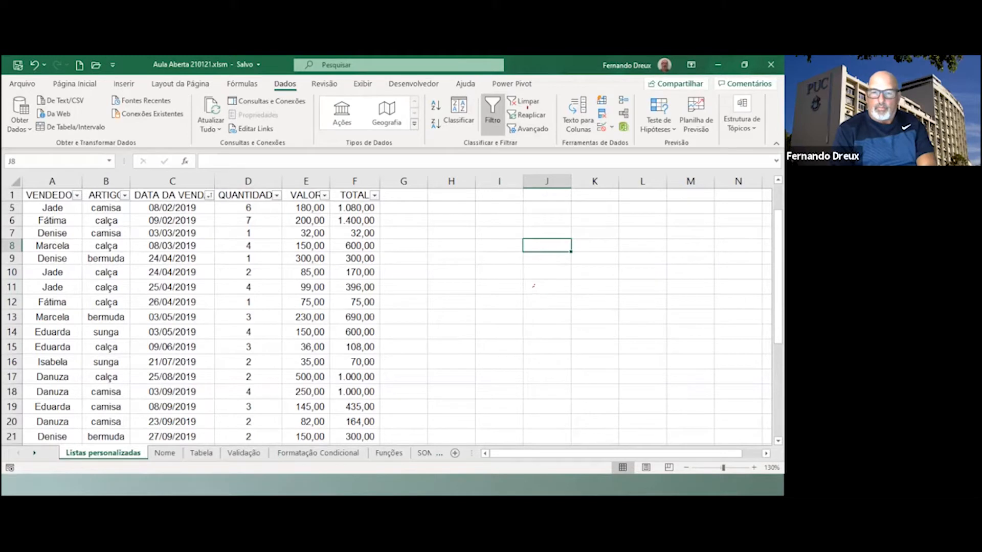
Enter jan in cell H6 and autofill the abbreviated month names down to dez in H17.
click(450, 220)
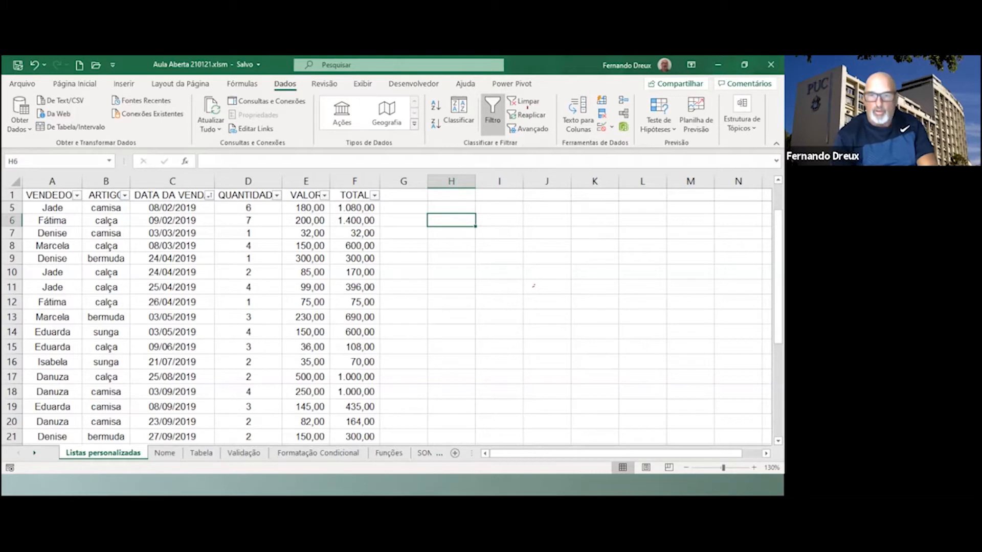
text(jan)
key(Return)
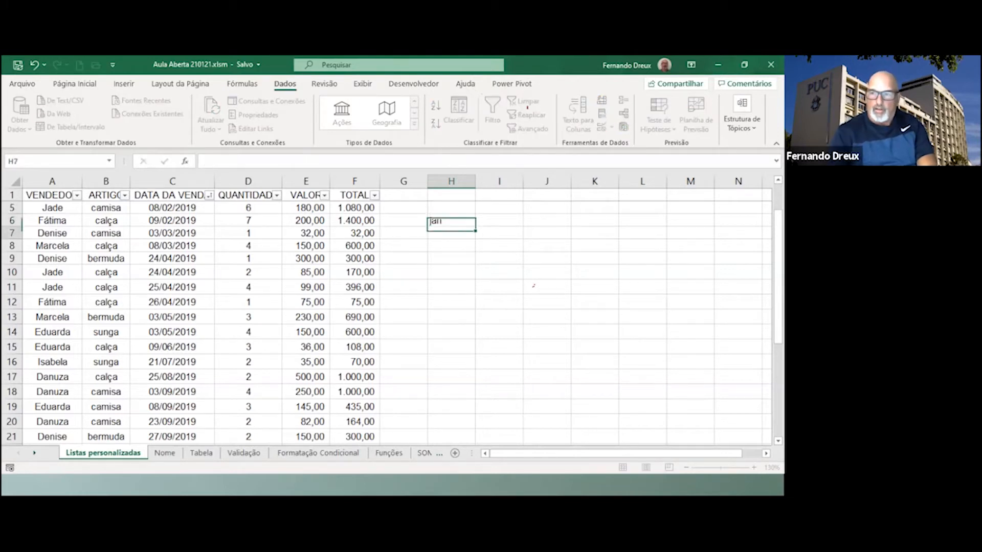
click(451, 220)
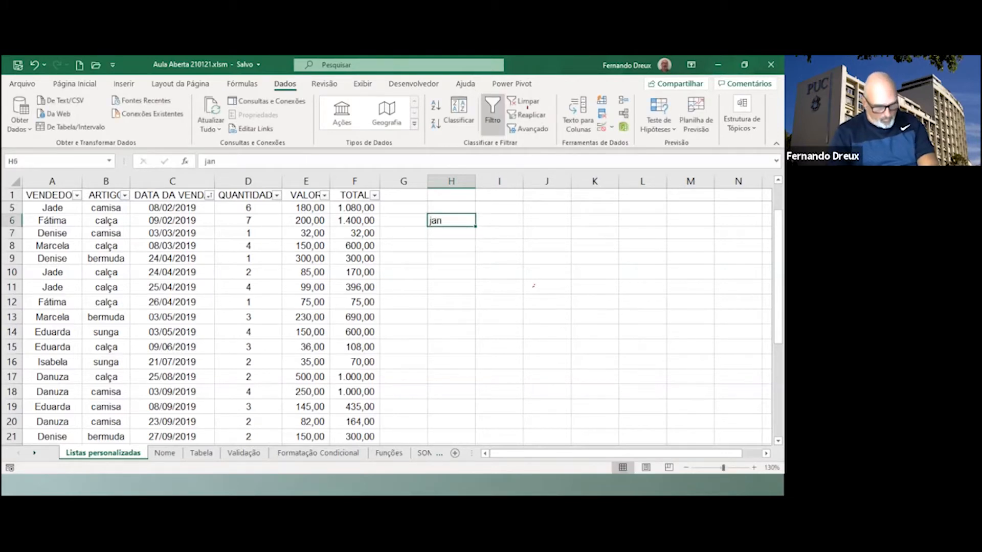
key(alt+Tab)
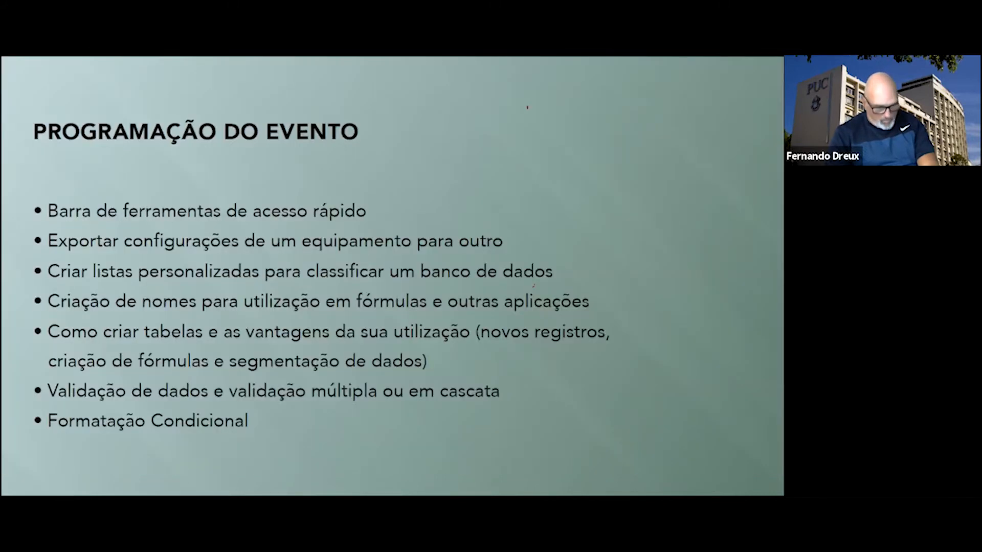
key(alt+Tab)
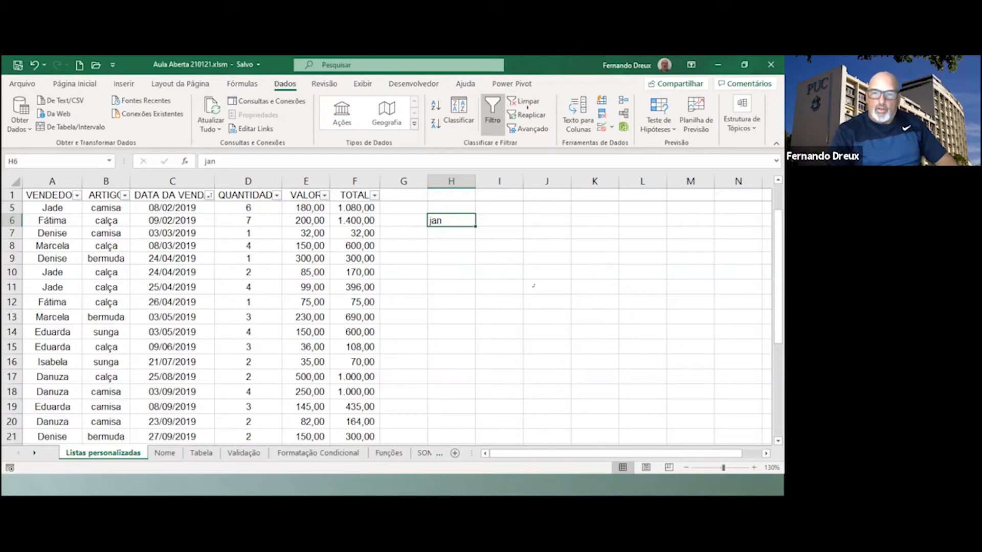
drag(476, 226, 476, 338)
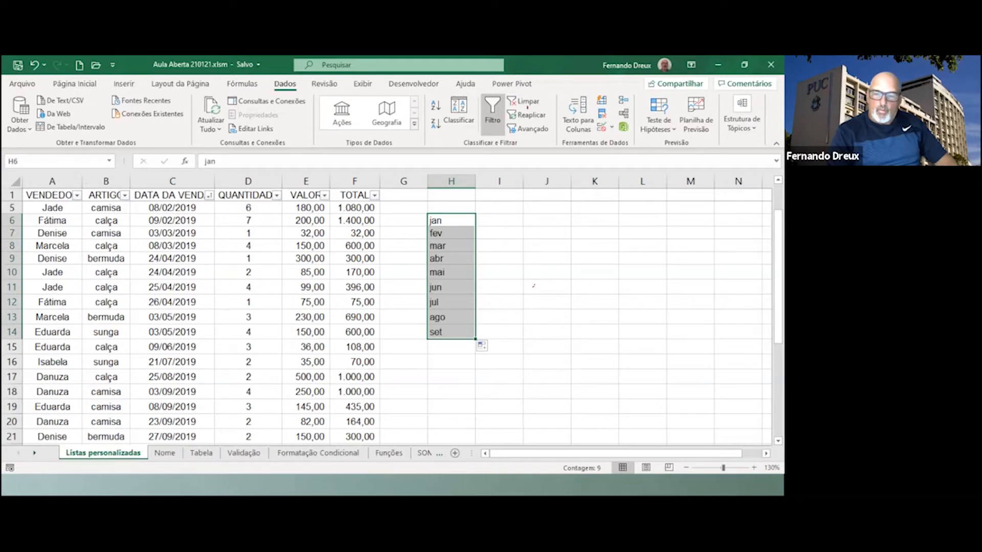
drag(476, 339, 476, 384)
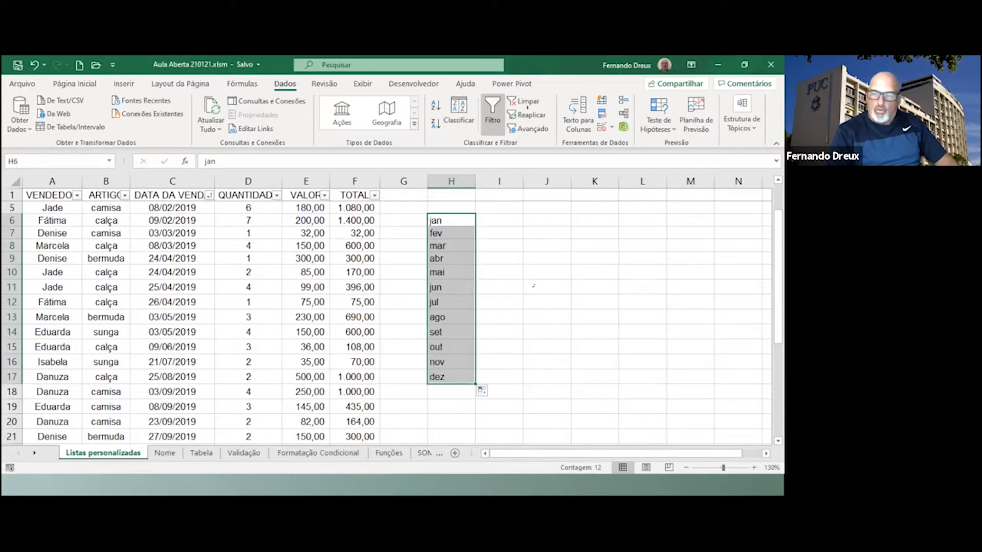
Enter qua in cell J7 and autofill the abbreviated weekday names down to J14.
click(546, 234)
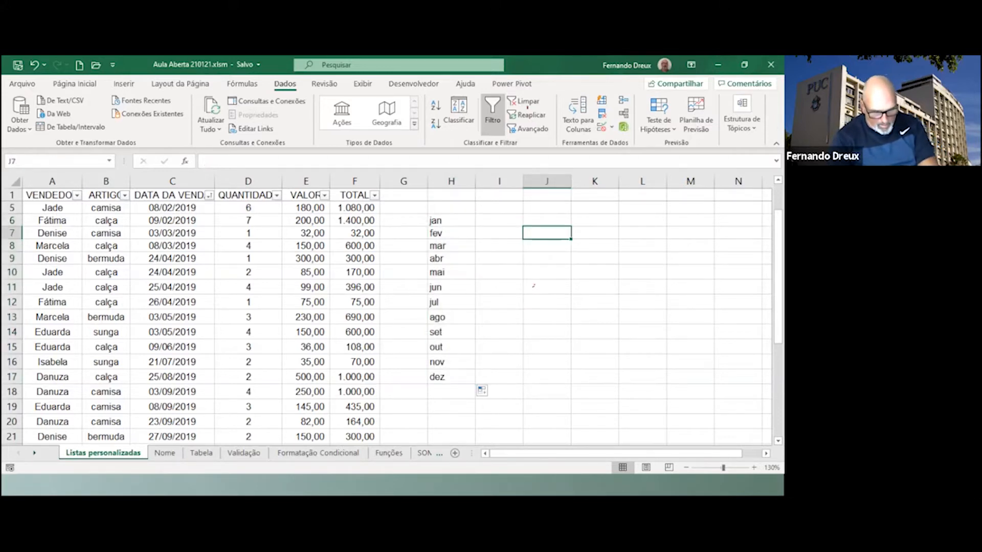
text(qua)
key(Return)
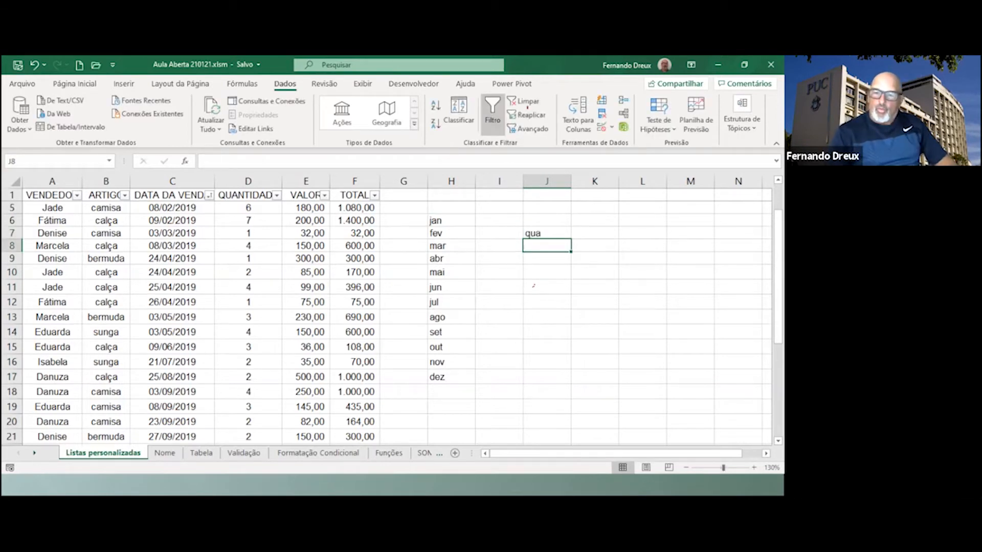
key(Up)
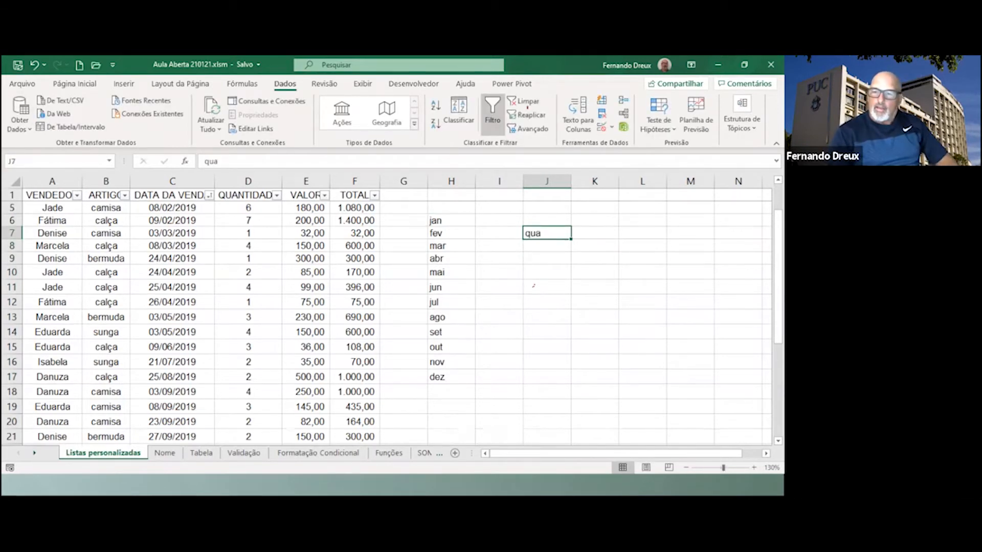
drag(571, 238, 571, 333)
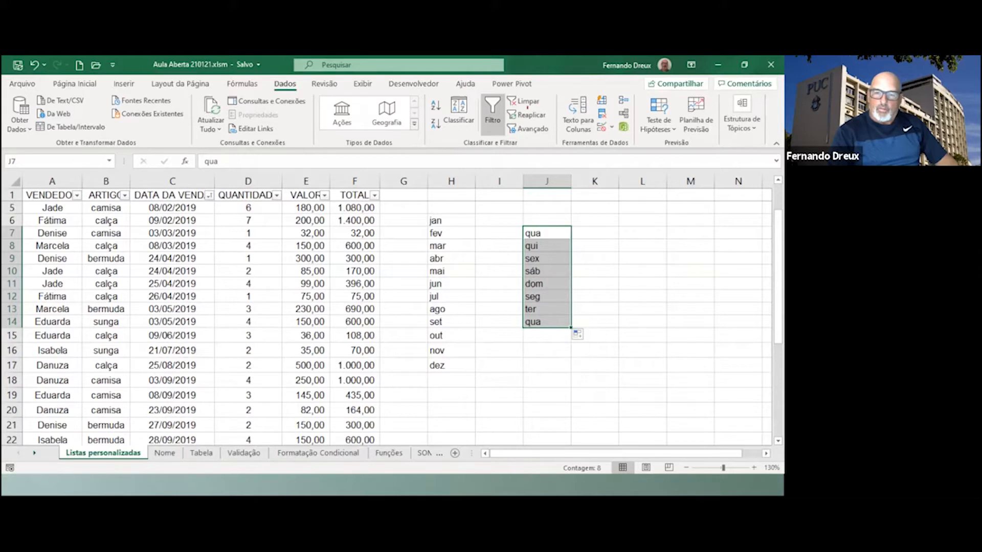
Enter janeiro in cell I6 and autofill the full month names down to dezembro in I17.
click(499, 220)
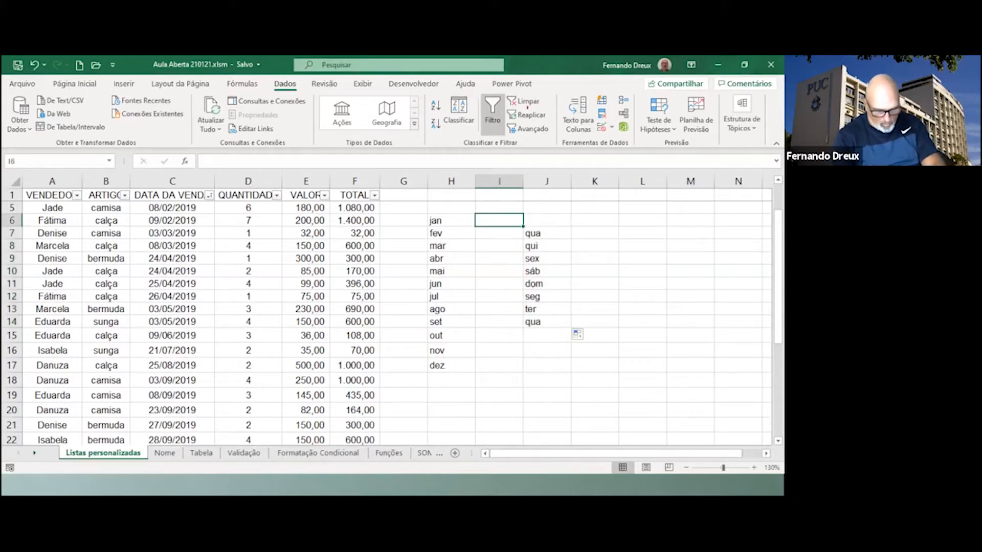
text(janeiro)
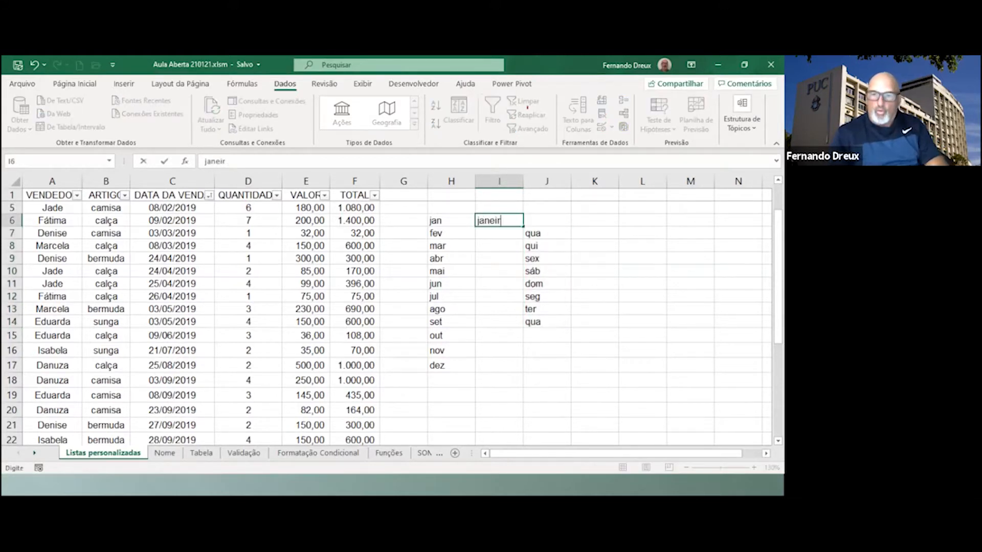
key(Return)
click(498, 220)
drag(522, 226, 522, 372)
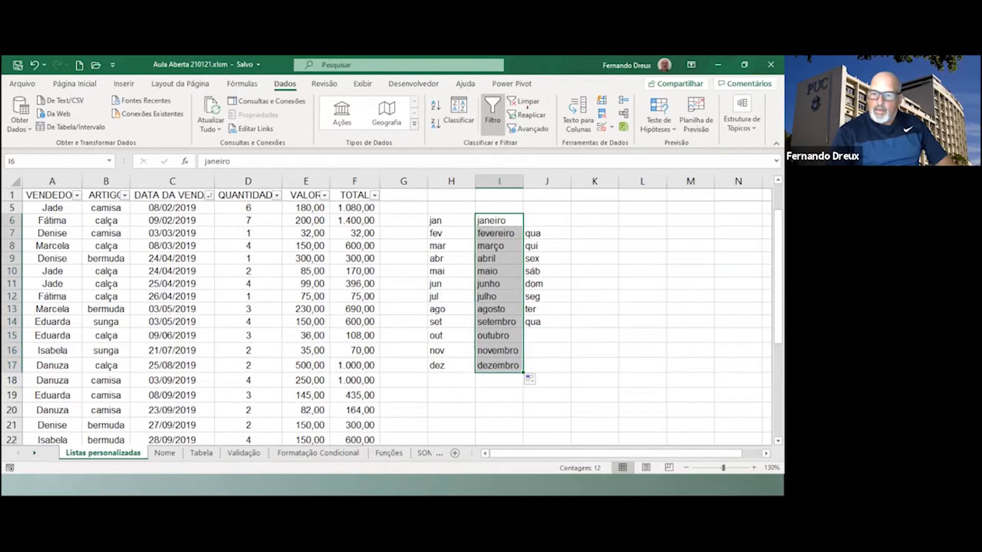
Enter sábado in cell K7 and autofill the full weekday names down to K15.
click(594, 233)
text(s)
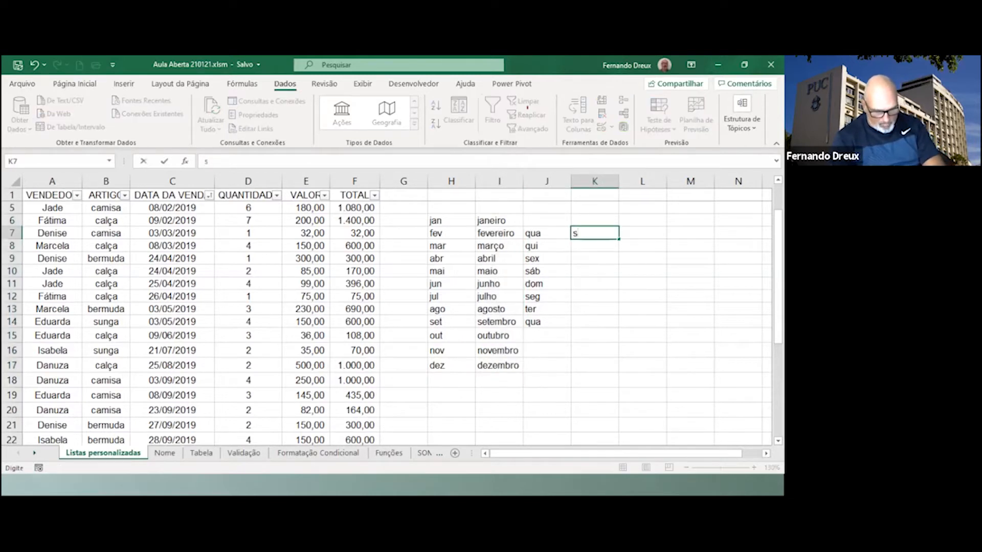
text(ába)
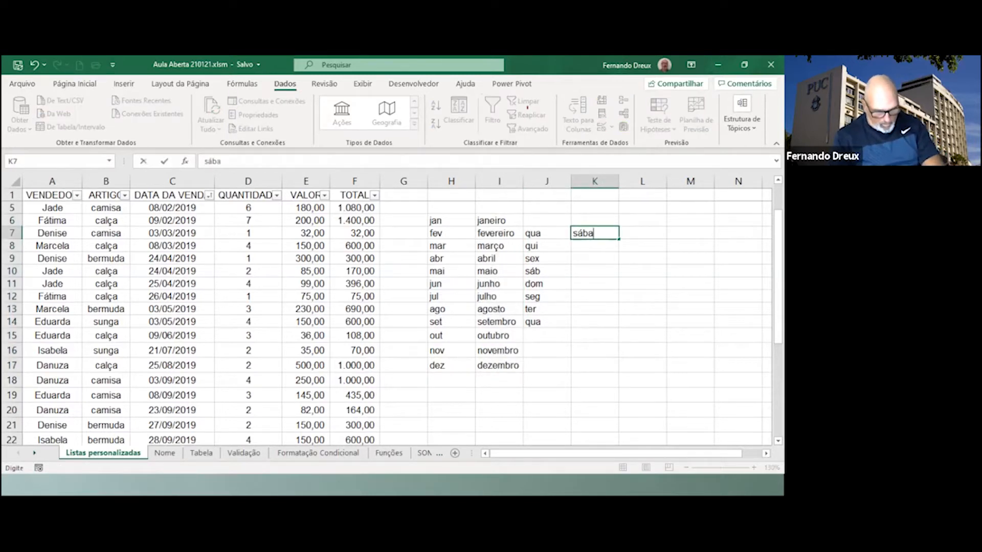
text(do)
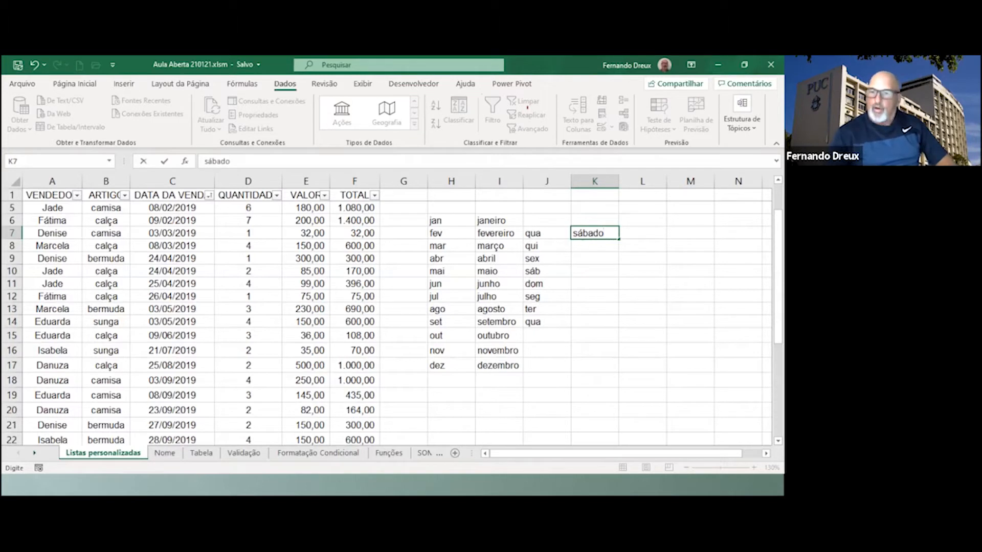
key(Return)
key(Up)
drag(619, 239, 618, 342)
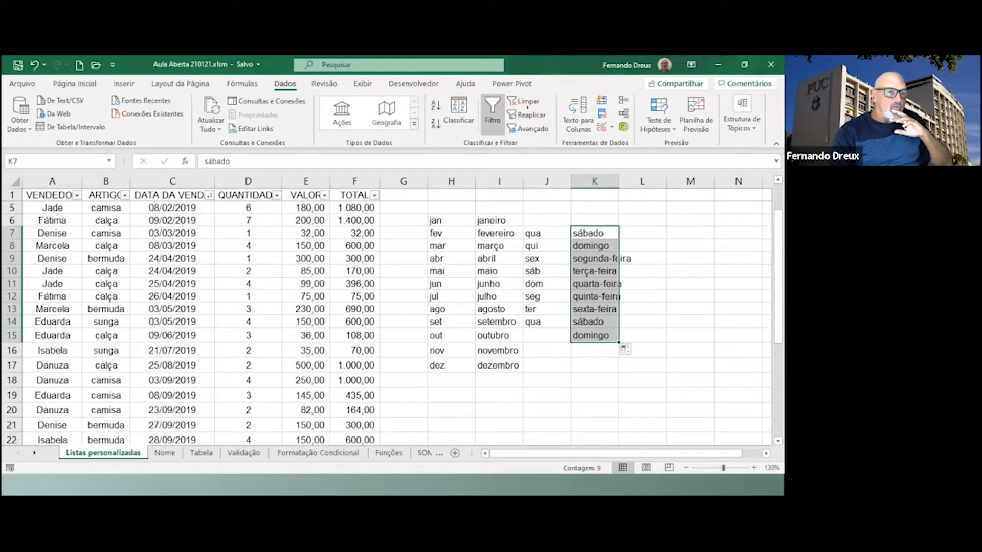
Enter the first seller's name from the VENDEDOR filter list in cell I20 and autofill the seller names down to I25.
click(77, 195)
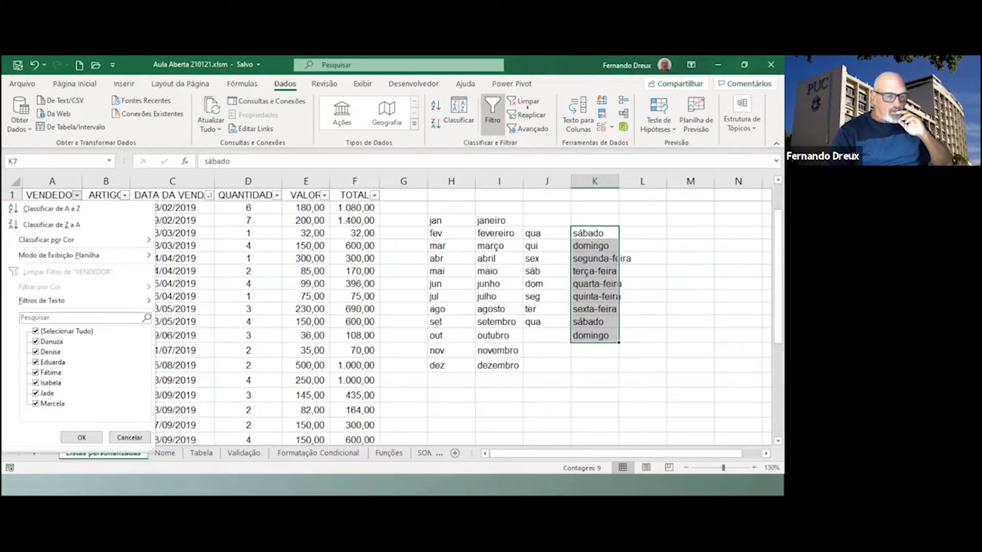
click(130, 437)
click(499, 410)
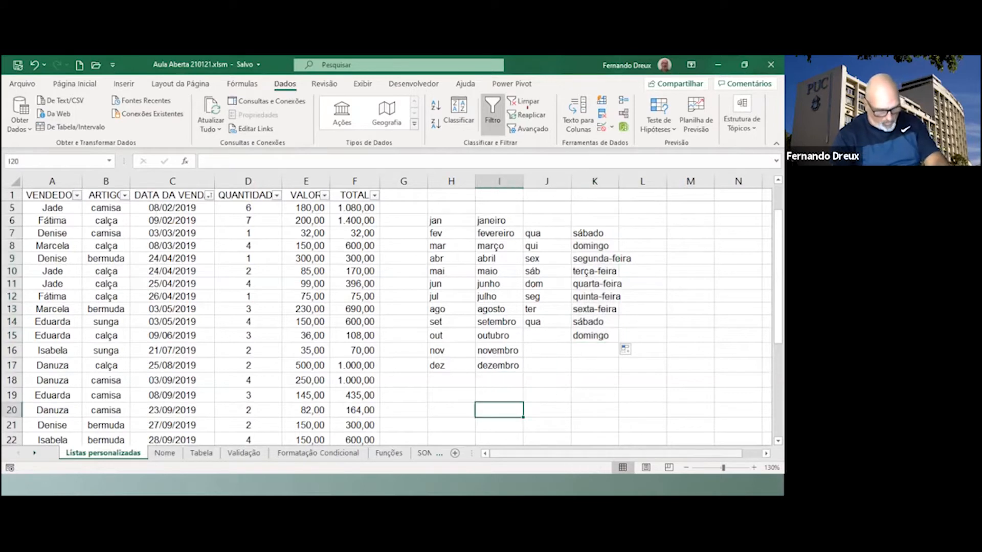
text(Danuza)
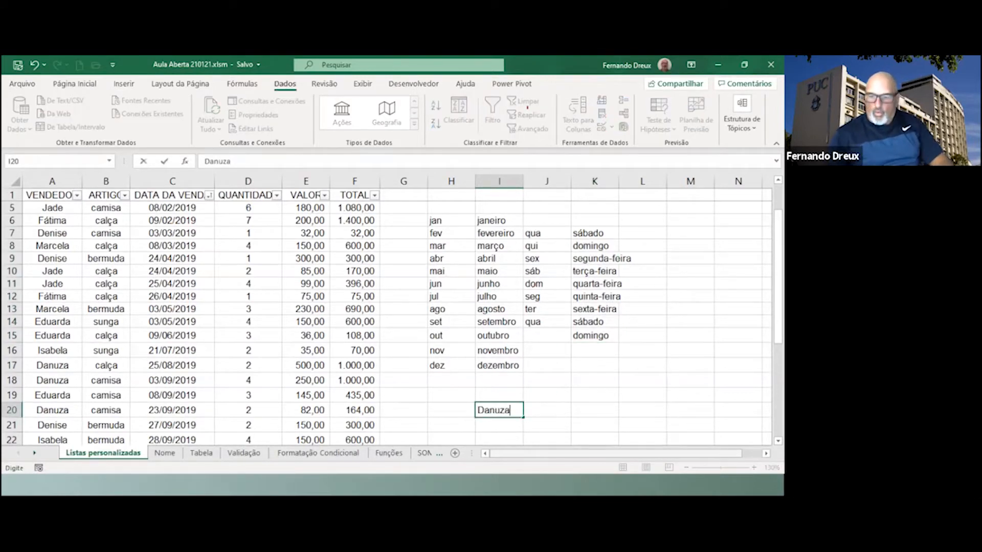
key(Return)
scroll(499, 328, down, 2)
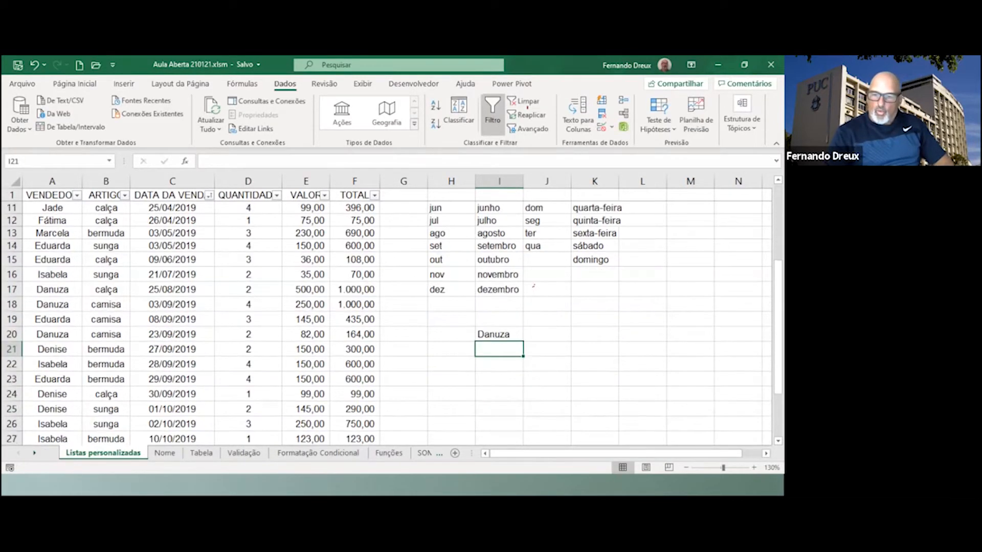
click(499, 334)
drag(523, 341, 523, 414)
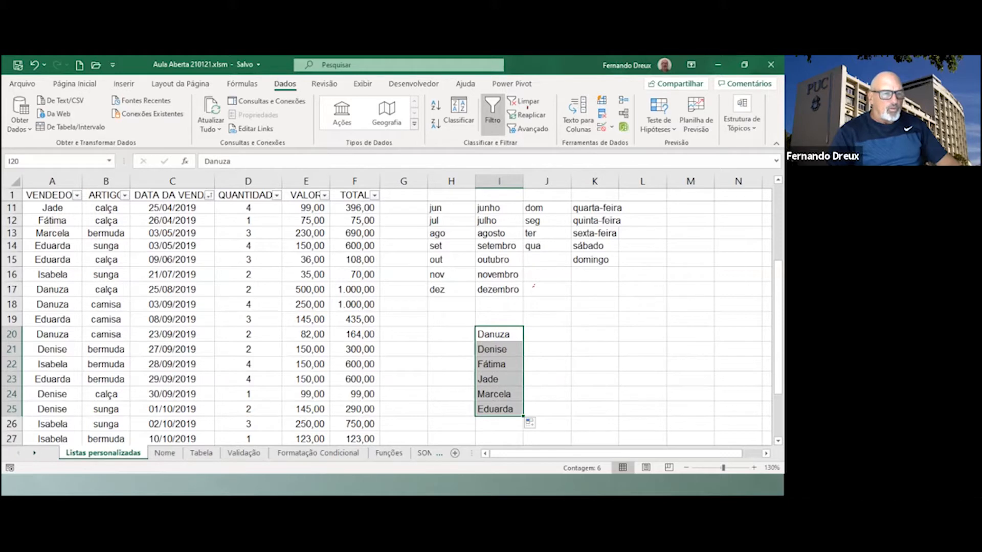
Enter bermuda in cell K20, autofill the article names down to K23, and sort them from A to Z.
click(124, 195)
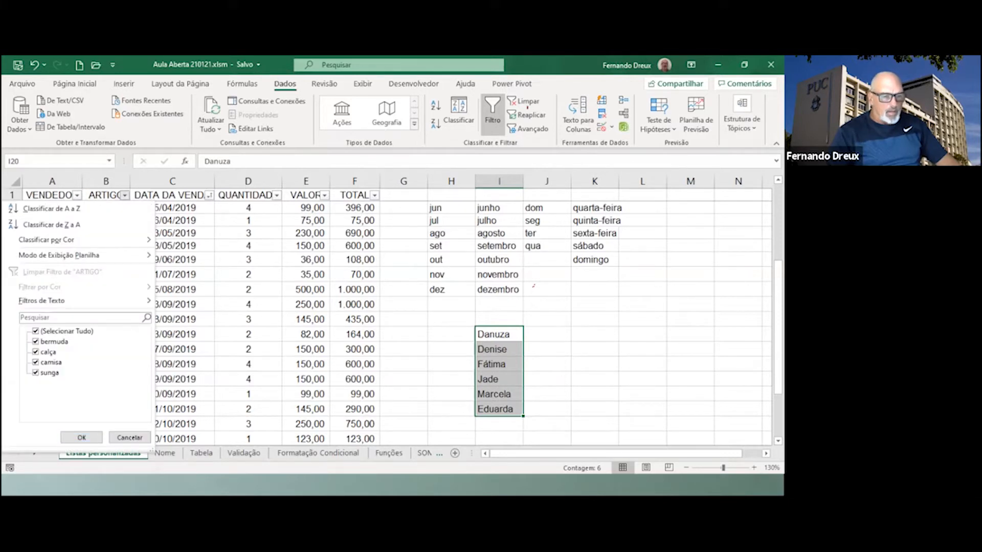
click(130, 437)
click(594, 334)
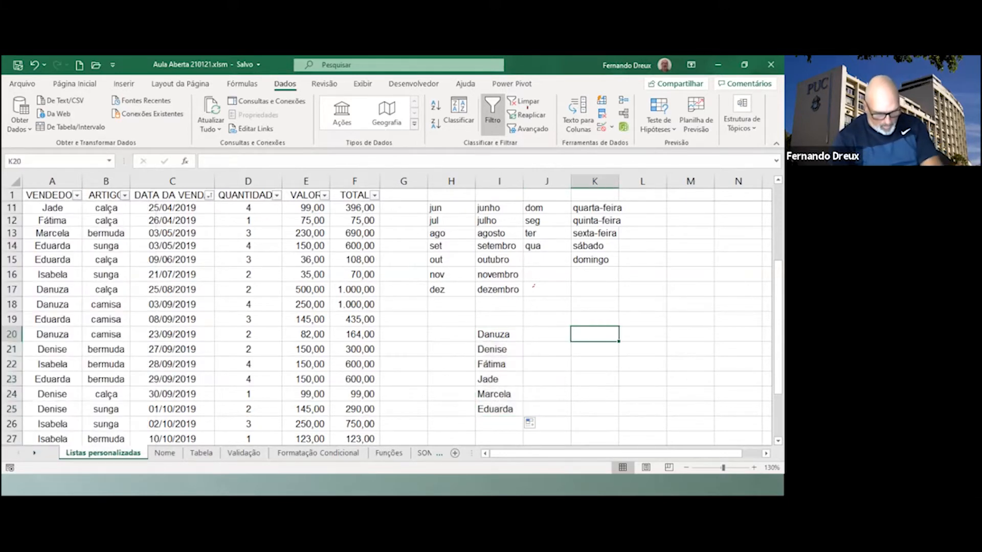
text(bermuda)
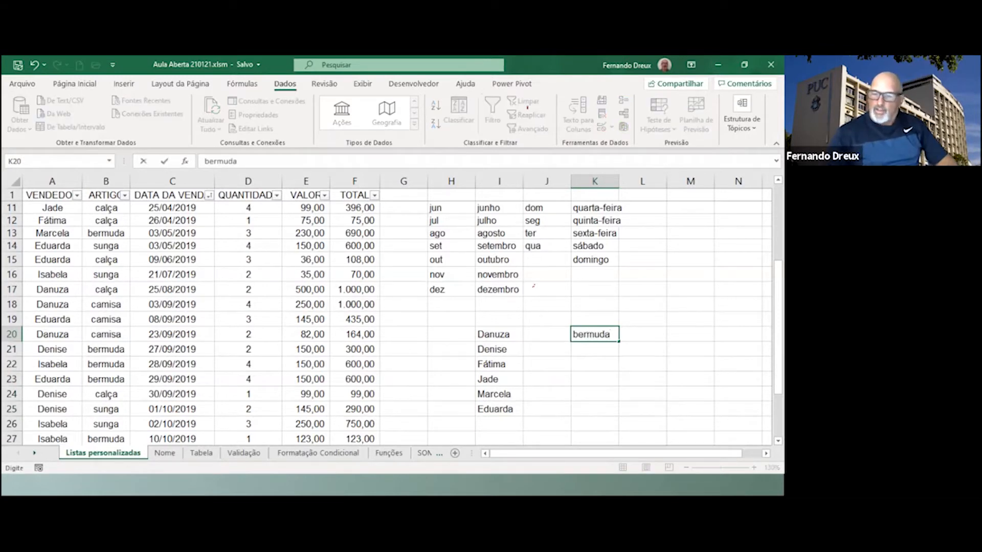
key(Return)
click(595, 334)
drag(619, 341, 616, 382)
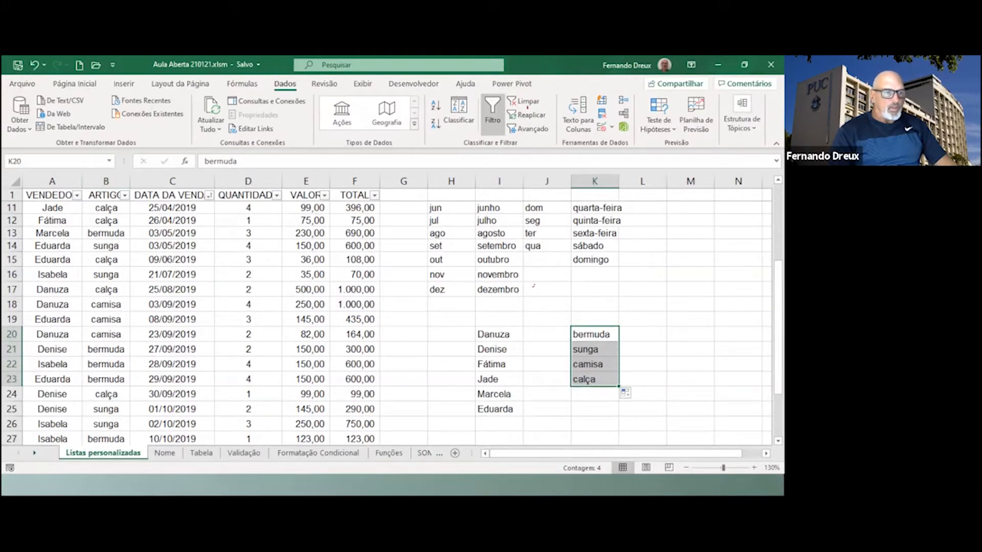
scroll(389, 317, up, 3)
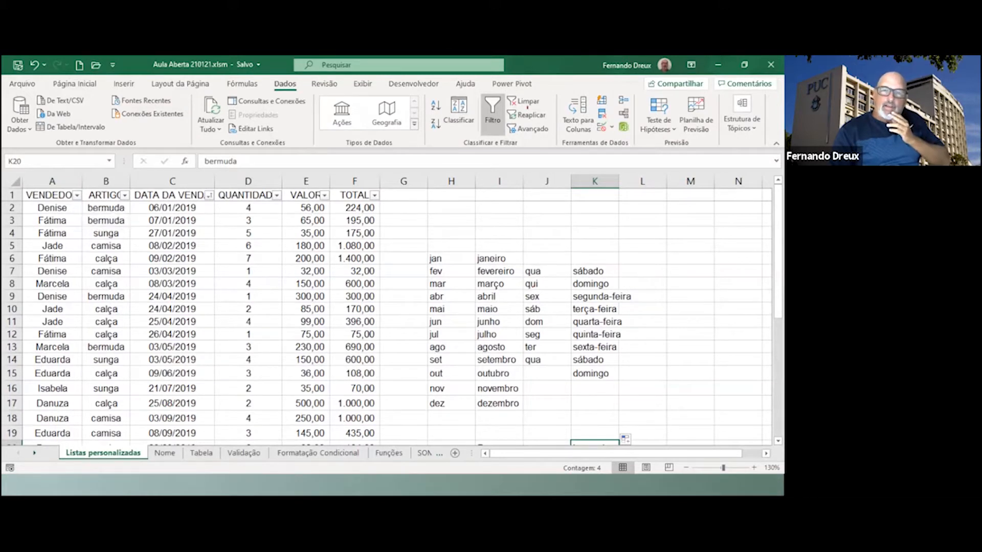
click(436, 105)
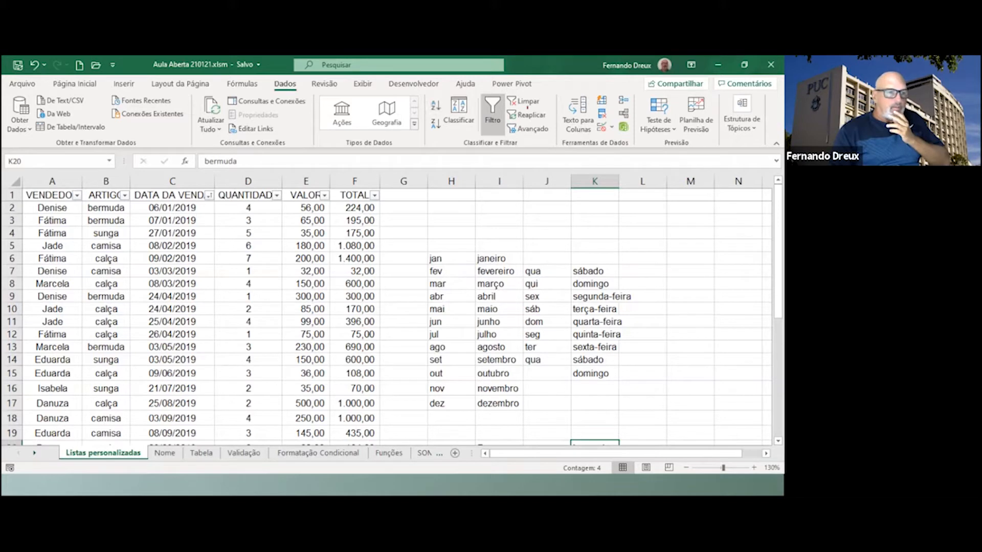
Sort the sales data by the VENDEDOR column from A to Z.
click(53, 208)
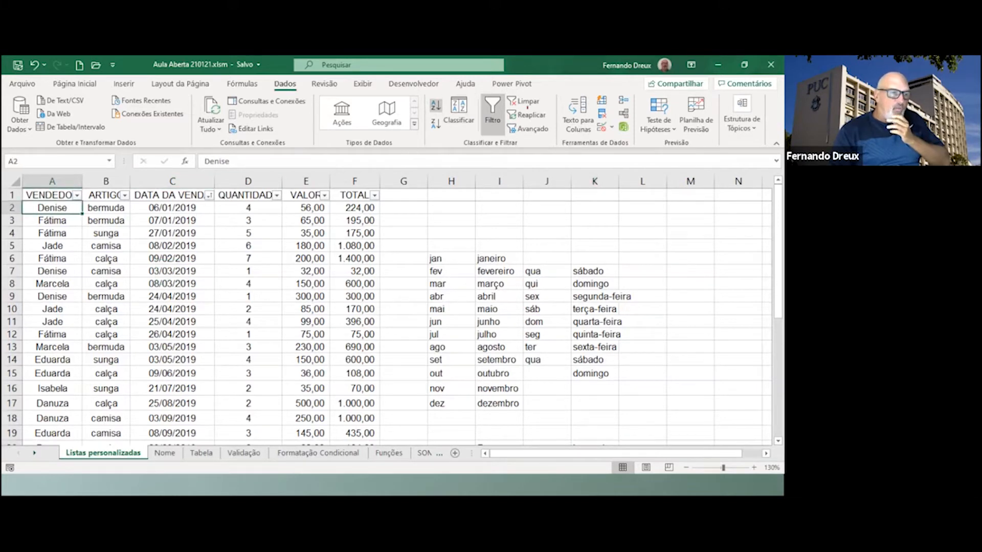
click(435, 105)
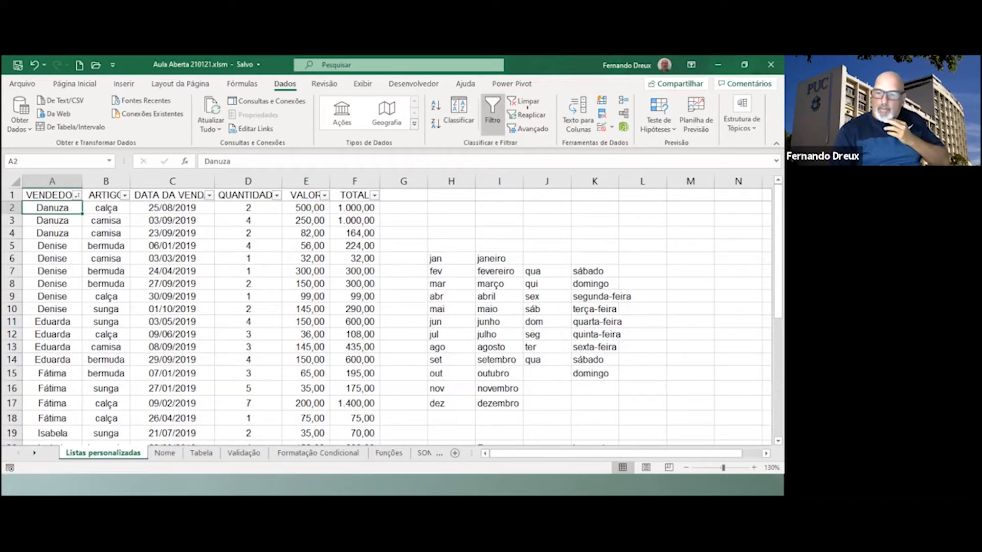
scroll(533, 285, down, 4)
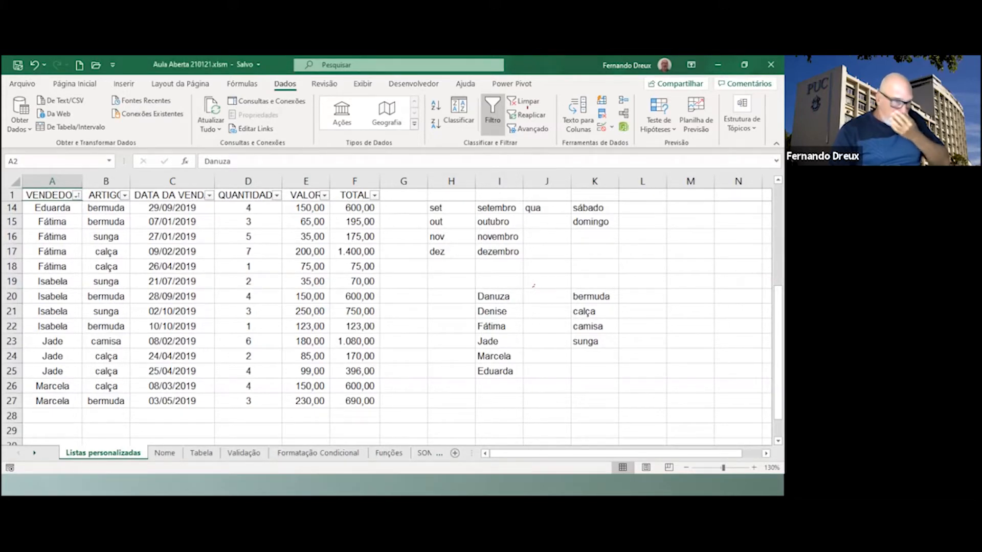
scroll(533, 285, up, 1)
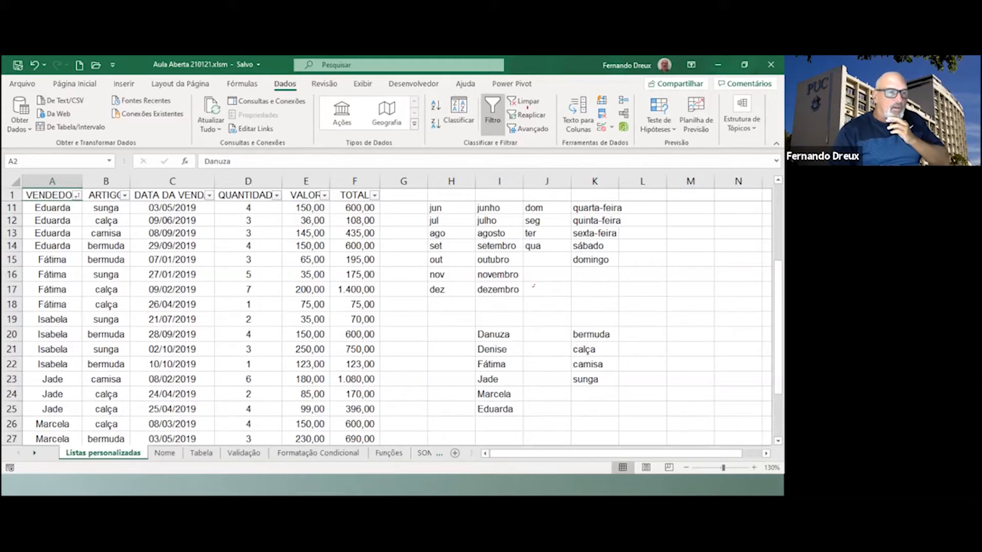
key(Up)
key(ctrl+shift+Down)
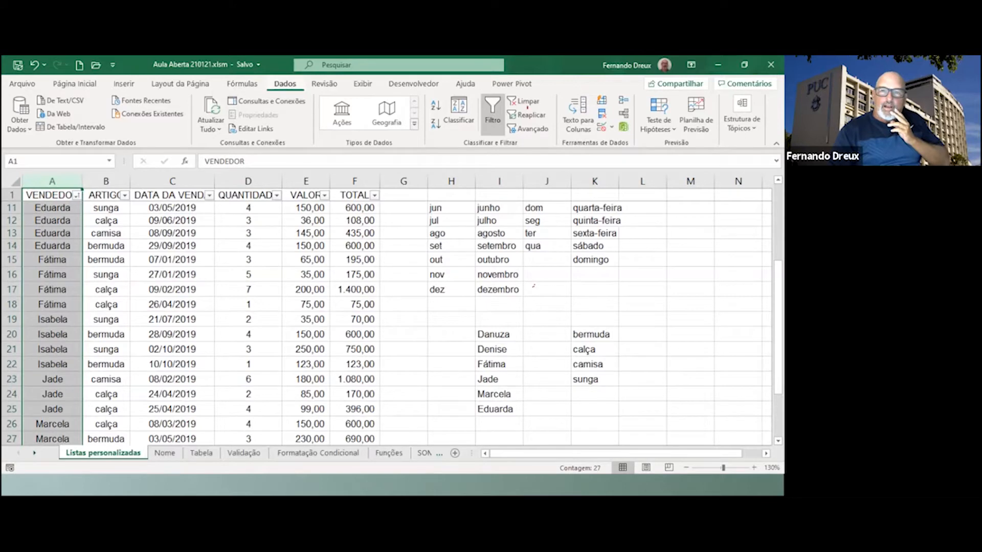
click(458, 114)
click(620, 342)
Sort the sales data by VENDEDOR on cell values, using the custom list of seller names as the order.
click(52, 207)
click(459, 113)
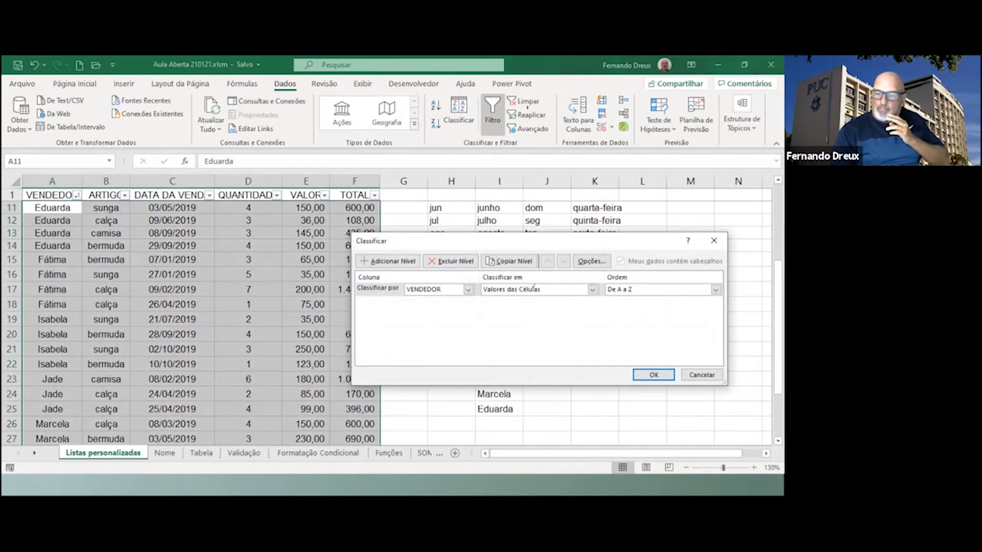
click(534, 289)
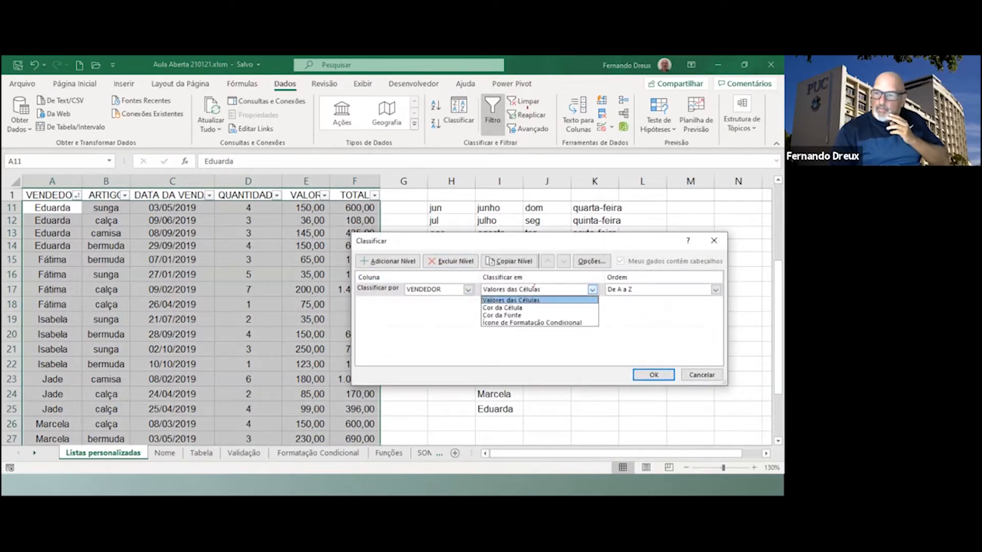
click(534, 288)
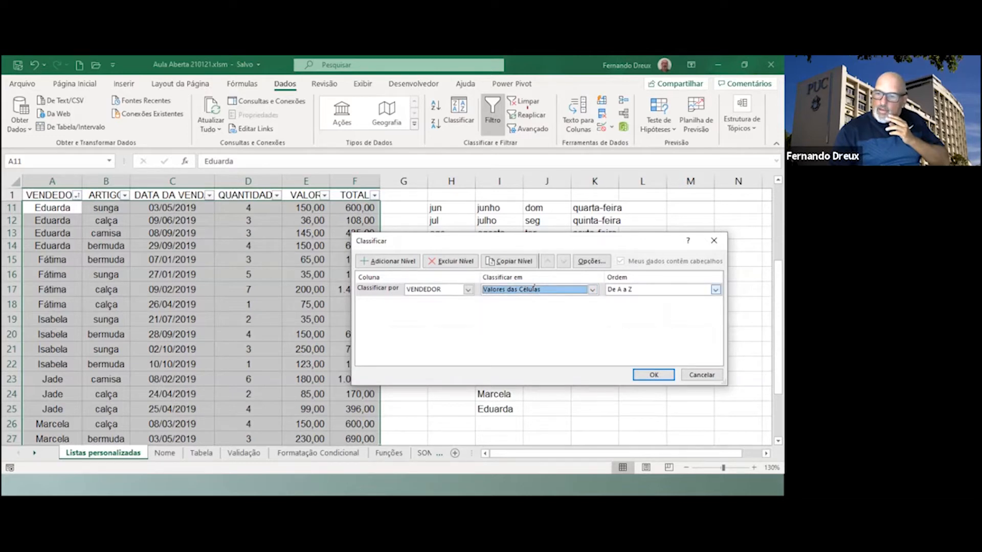
click(716, 290)
click(671, 315)
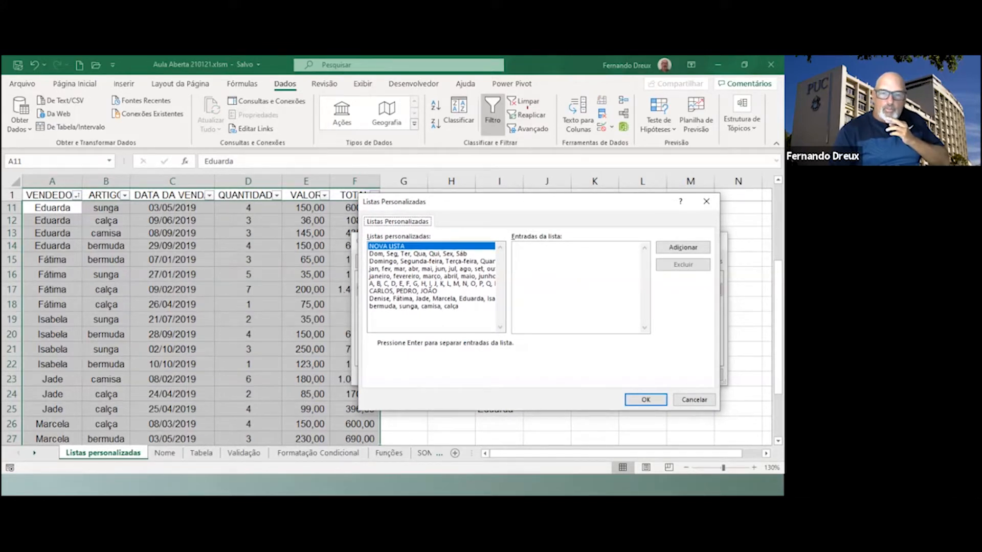
click(432, 298)
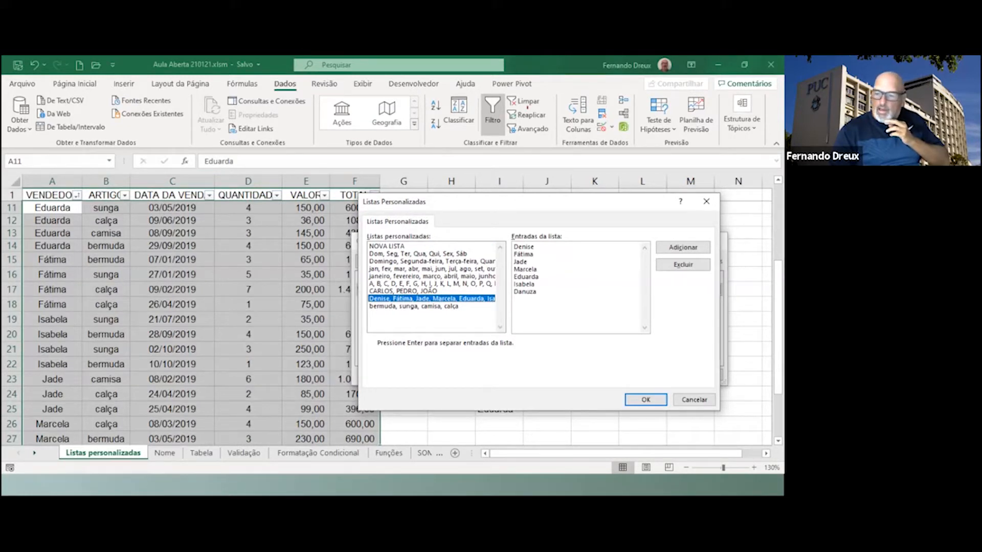
key(Return)
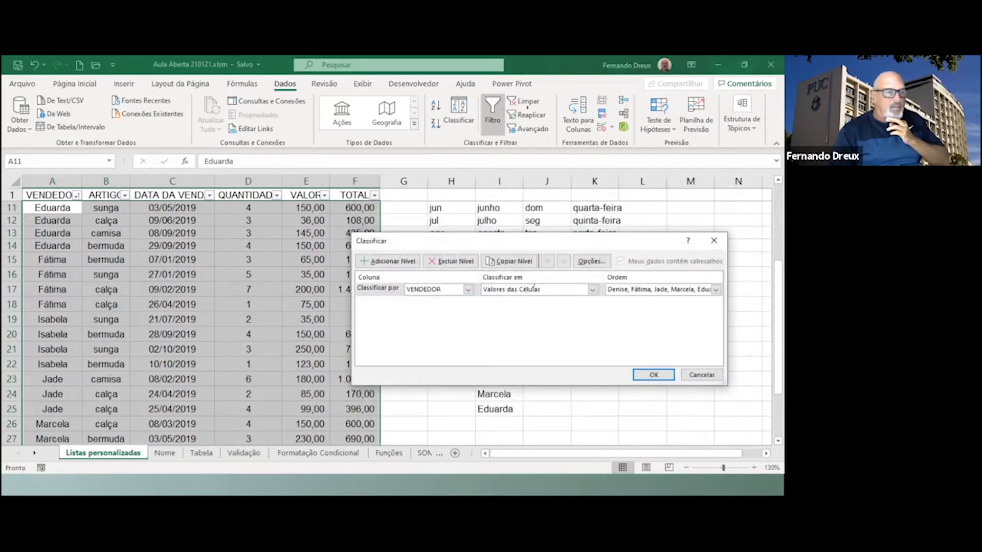
key(Return)
scroll(393, 317, up, 3)
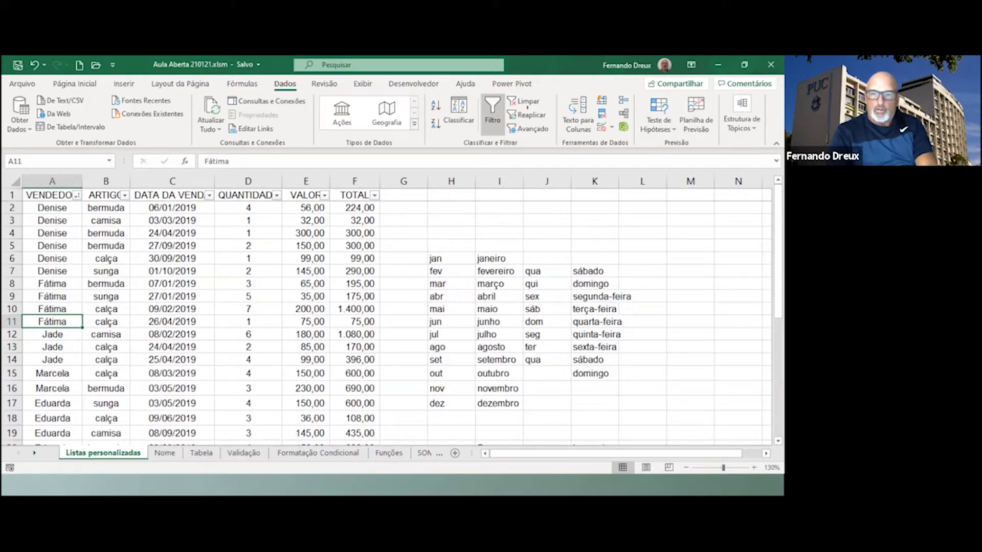
Switch to Roteiro da Aula Aberta.pdf to check the event programme, and return to the Excel workbook.
key(alt+Tab)
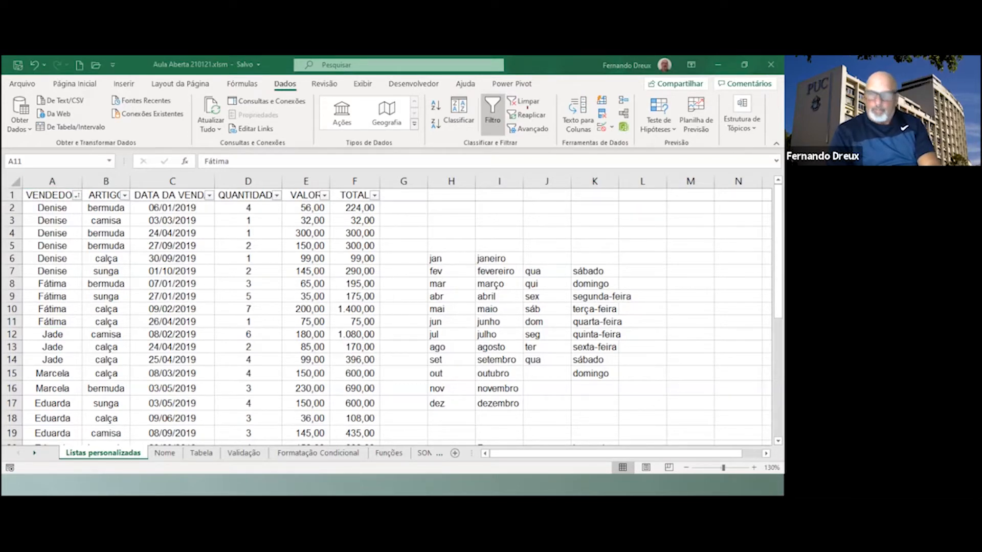
key(alt+Tab)
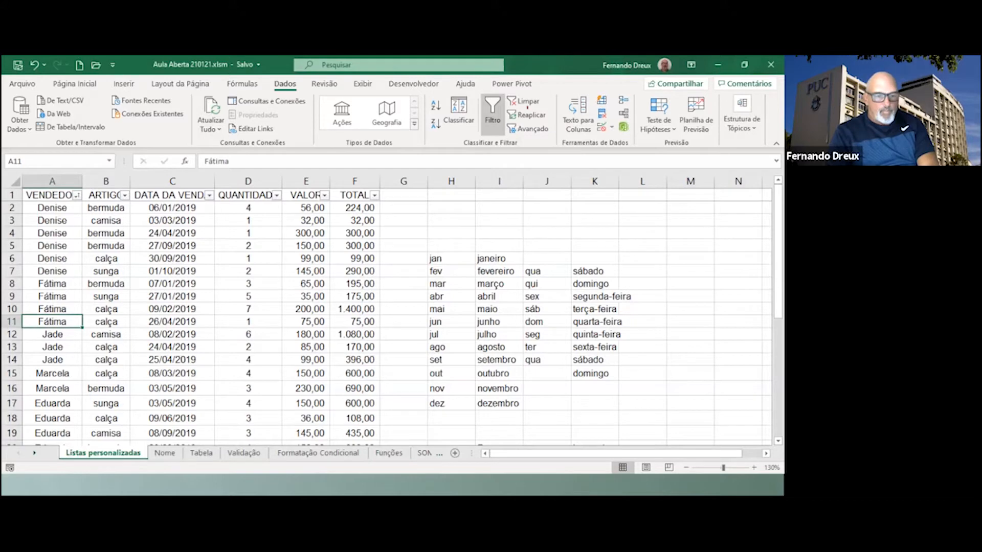
key(alt+Tab)
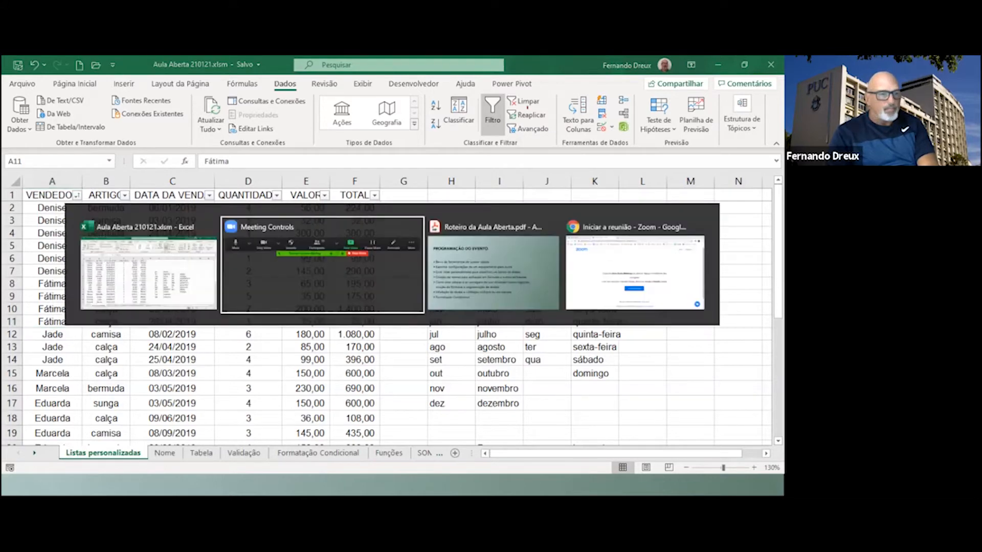
key(alt+Tab)
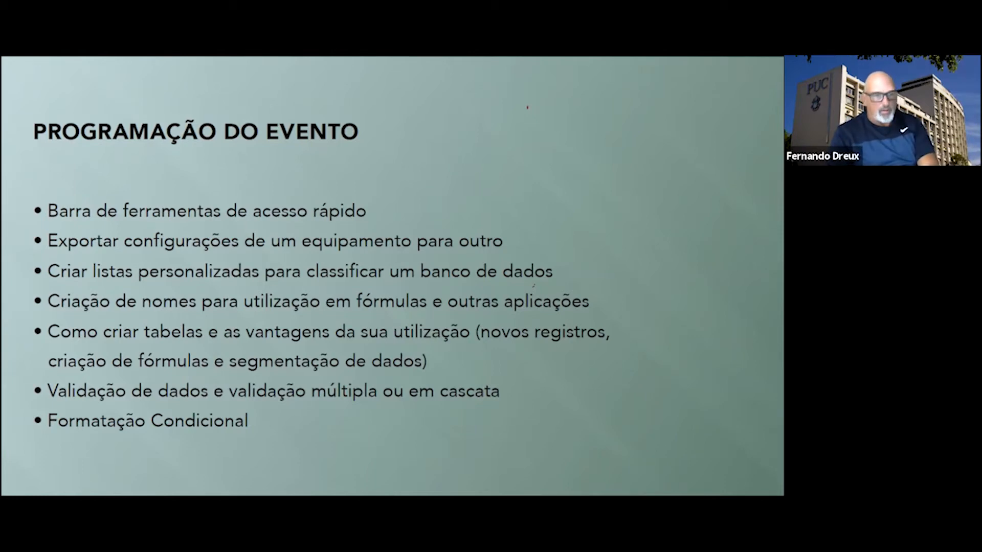
key(alt+Tab)
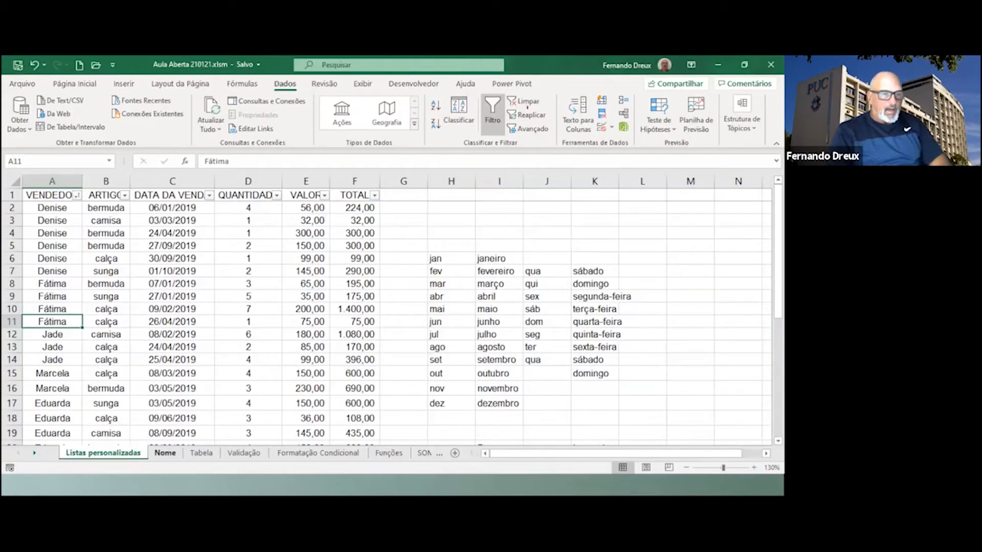
Open the Nome sheet and select the VENDEDOR entries in C2:C14 to check their range name.
click(165, 452)
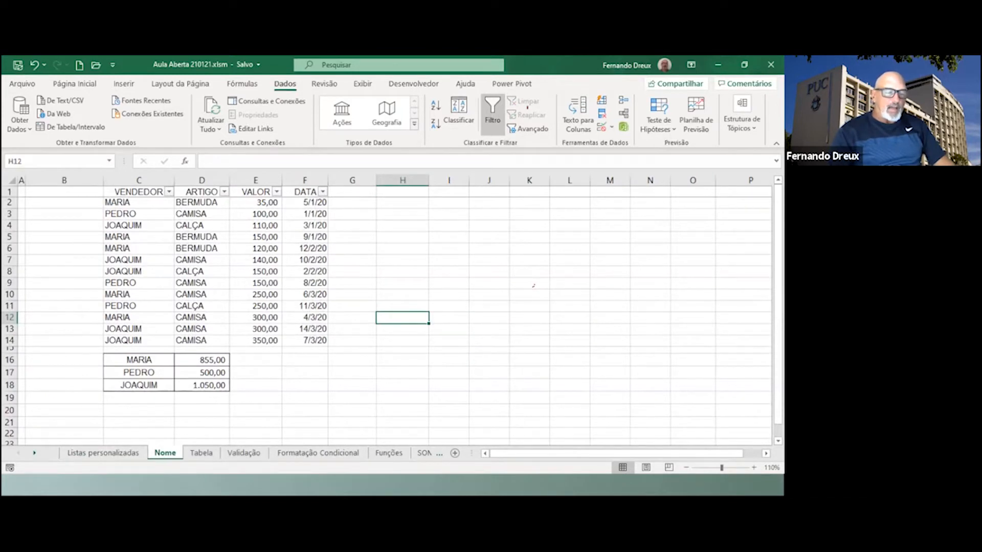
click(139, 202)
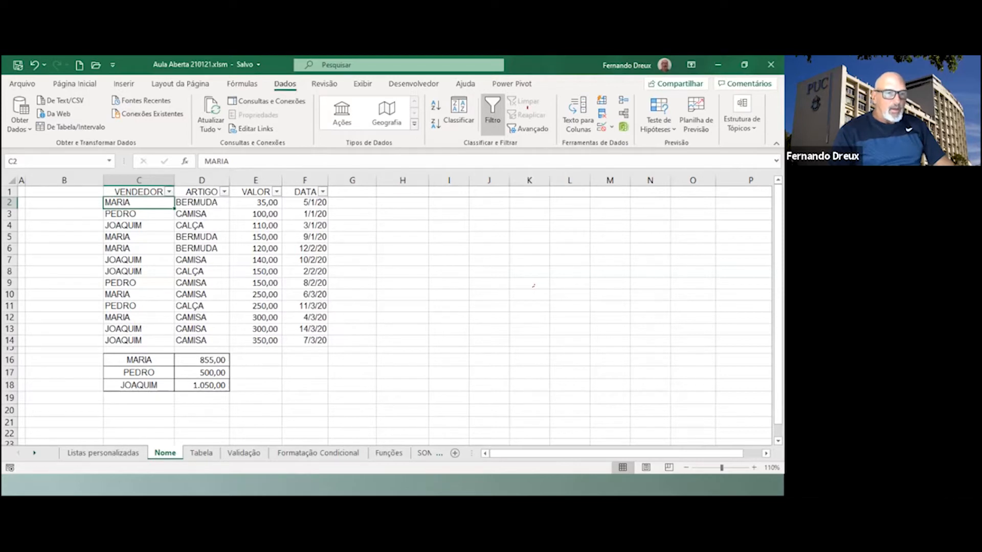
key(shift+Down)
key(shift+Down)
key(shift+Down)
key(shift+Down)
key(shift+Down)
key(shift+Down)
key(shift+Down)
key(shift+Down)
key(shift+Down)
key(shift+Down)
key(shift+Down)
key(shift+Down)
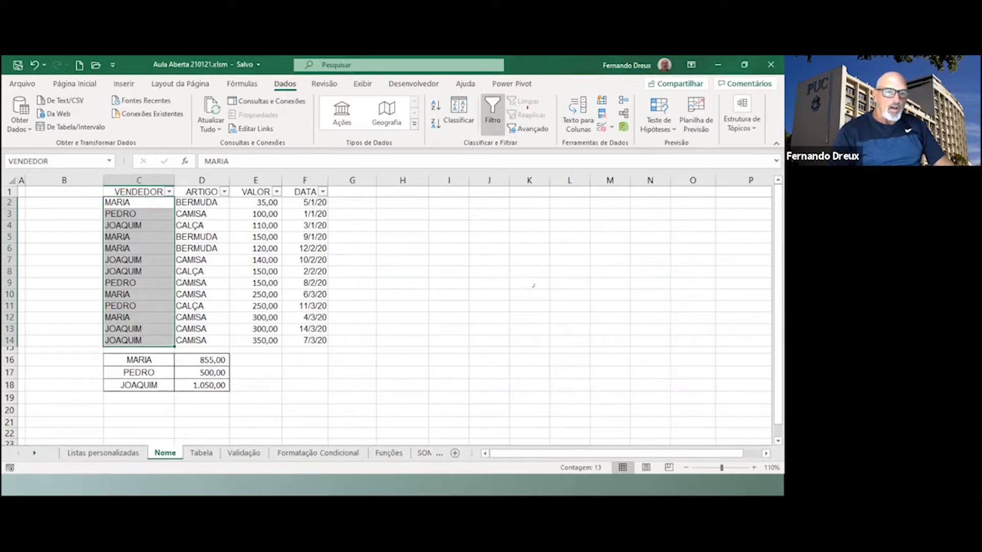
Select the ARTIGO entries in D2:D14 to check whether they have a range name.
key(Right)
key(shift+Down)
key(shift+Down)
key(shift+Down)
key(shift+Down)
key(shift+Down)
key(shift+Down)
key(shift+Down)
key(shift+Down)
key(shift+Down)
key(shift+Down)
key(shift+Down)
key(shift+Down)
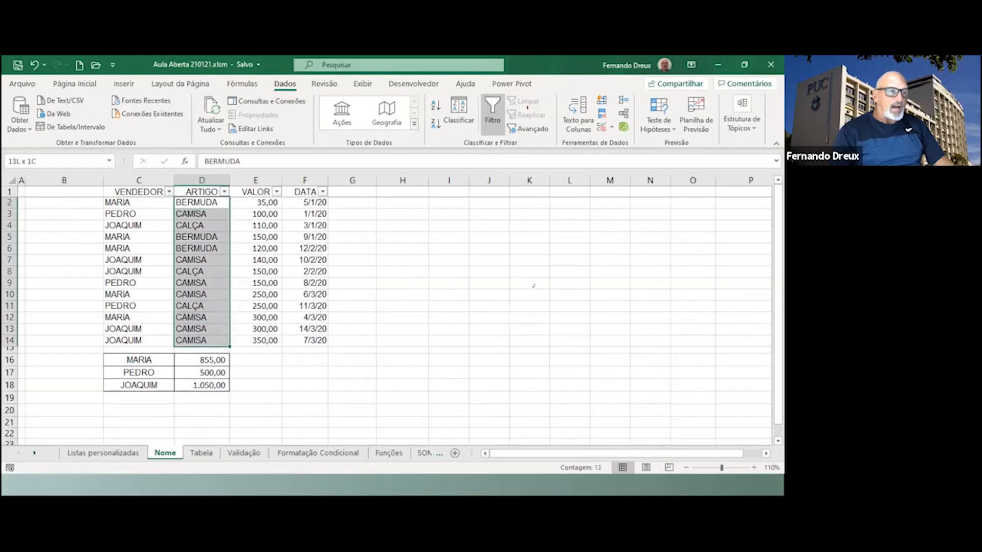
Select the VALOR entries in E2:E14 to check their range name.
key(Right)
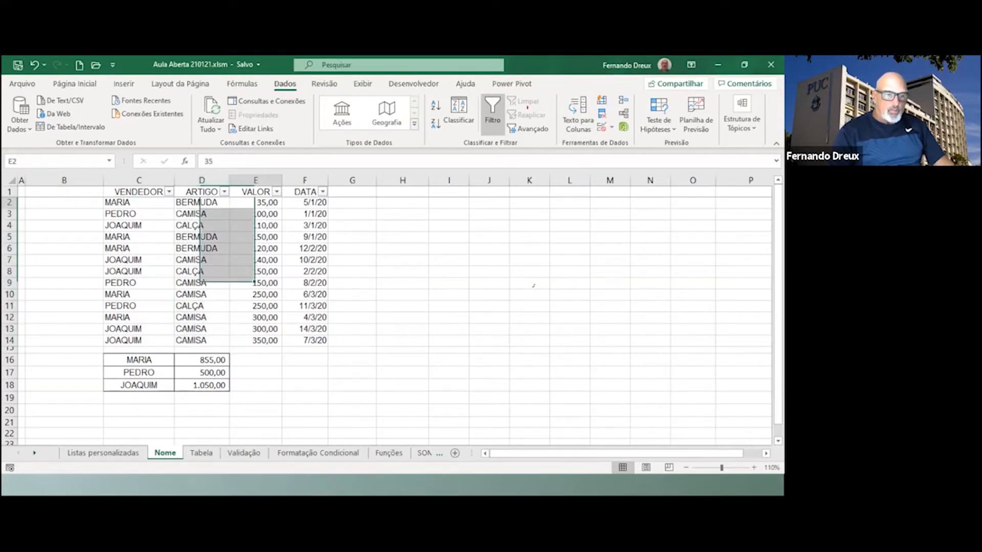
key(shift+Down)
key(shift+Down)
key(shift+Down)
key(shift+Down)
key(shift+Down)
key(shift+Down)
key(shift+Down)
key(shift+Down)
key(shift+Down)
key(shift+Down)
key(shift+Down)
key(shift+Down)
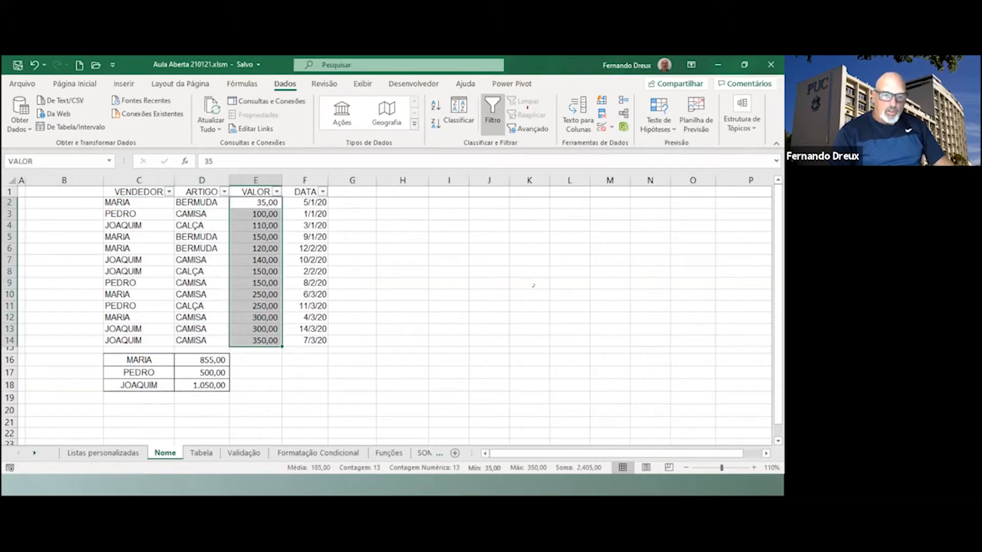
Examine the range name of the DATA entries in F2:F14 and the formula behind the seller total in D16.
key(Right)
key(shift+Down)
key(shift+Down)
key(shift+Down)
key(shift+Down)
key(shift+Down)
key(shift+Down)
key(shift+Down)
key(shift+Down)
key(shift+Down)
key(shift+Down)
key(shift+Down)
key(shift+Down)
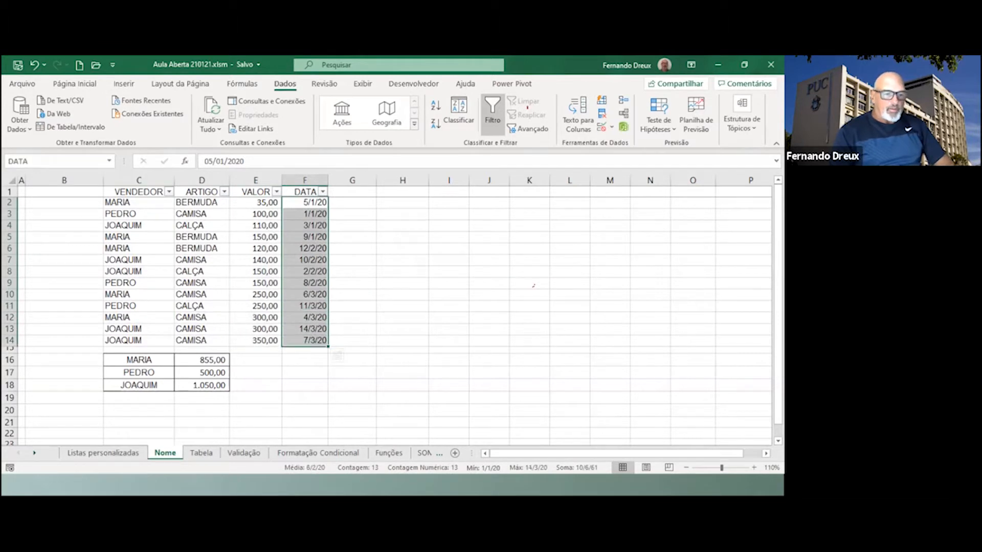
click(202, 360)
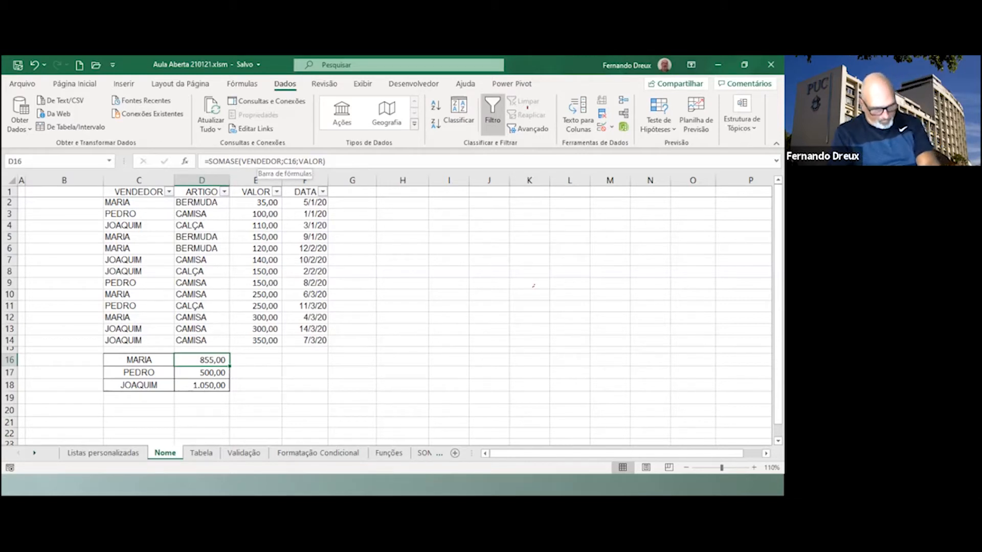
Check the event programme PDF and open the workbook's Tabela sheet at its first data row, cell A2.
key(alt+Tab)
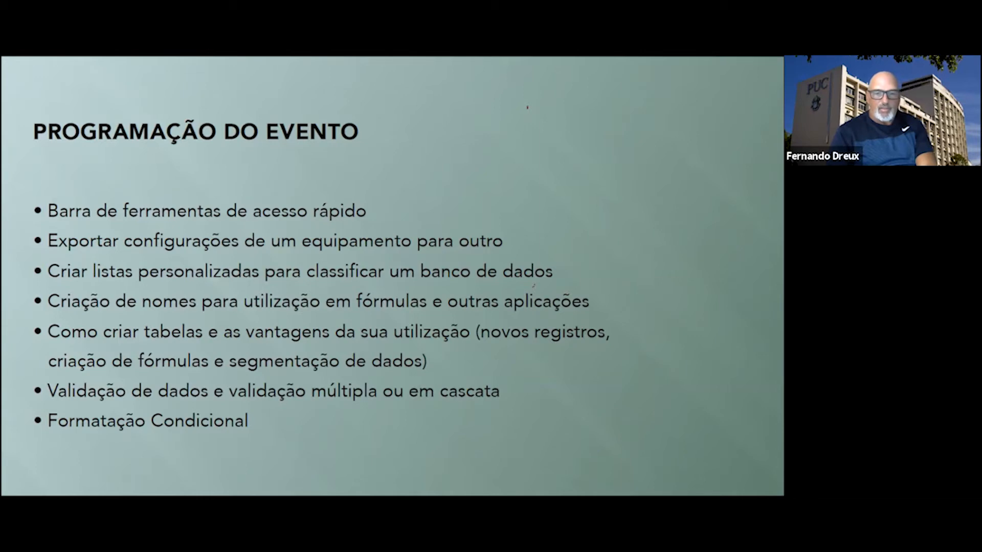
key(alt+Tab)
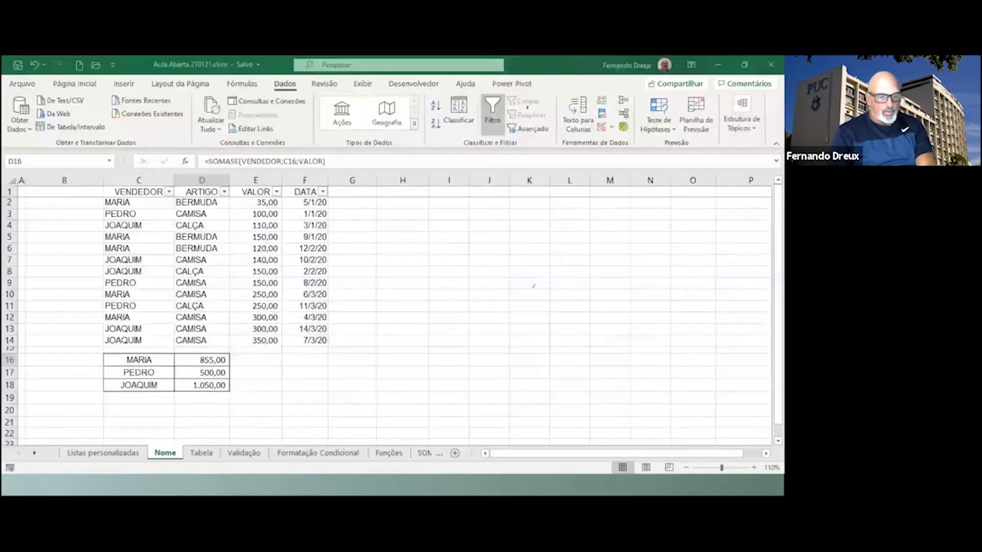
key(ctrl+Page_Down)
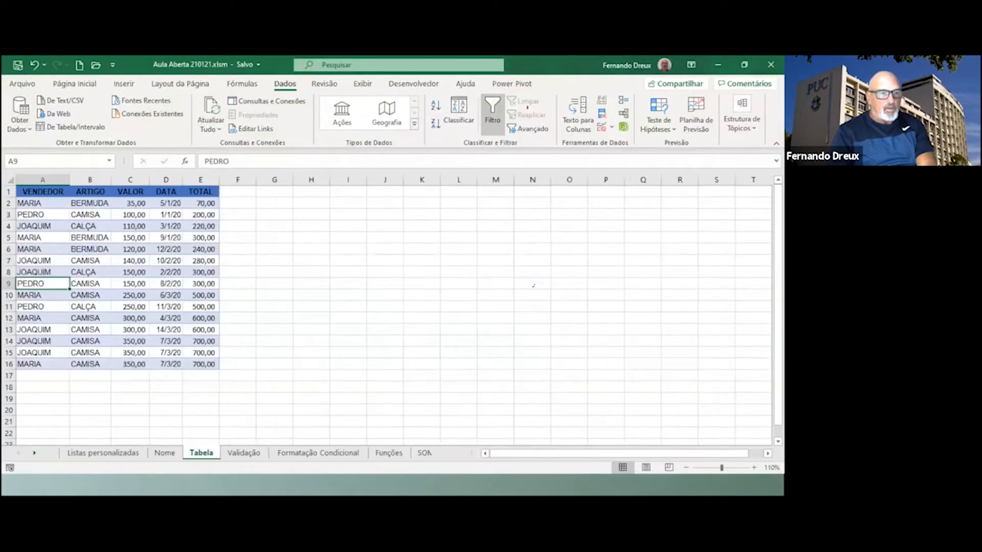
key(ctrl+Home)
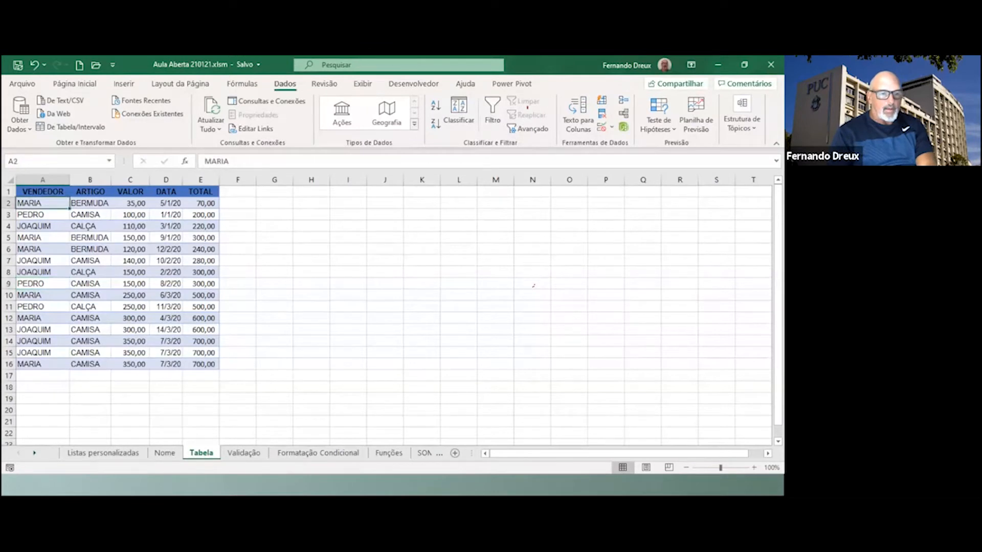
Select the whole sales data block with its headings, A1:E16, to review its extent.
key(shift+Right)
key(shift+Right)
key(shift+Right)
key(shift+Right)
key(shift+Down)
key(shift+Down)
key(shift+Down)
key(shift+Down)
key(shift+Down)
key(shift+Down)
key(shift+Down)
key(shift+Down)
key(shift+Down)
key(shift+Down)
key(shift+Down)
key(shift+Down)
key(shift+Down)
key(shift+Down)
key(shift+Down)
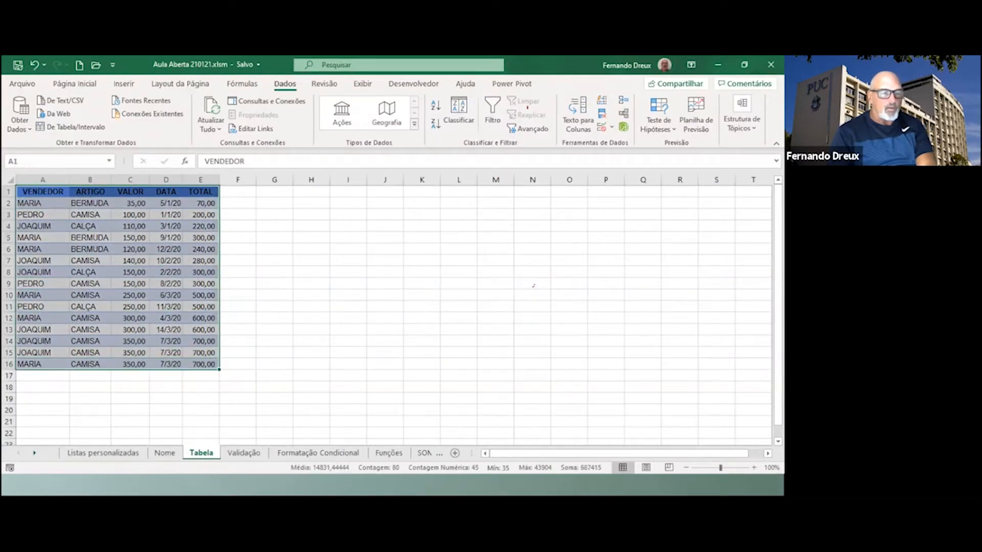
click(130, 249)
click(166, 203)
click(130, 249)
click(90, 238)
click(43, 203)
click(165, 260)
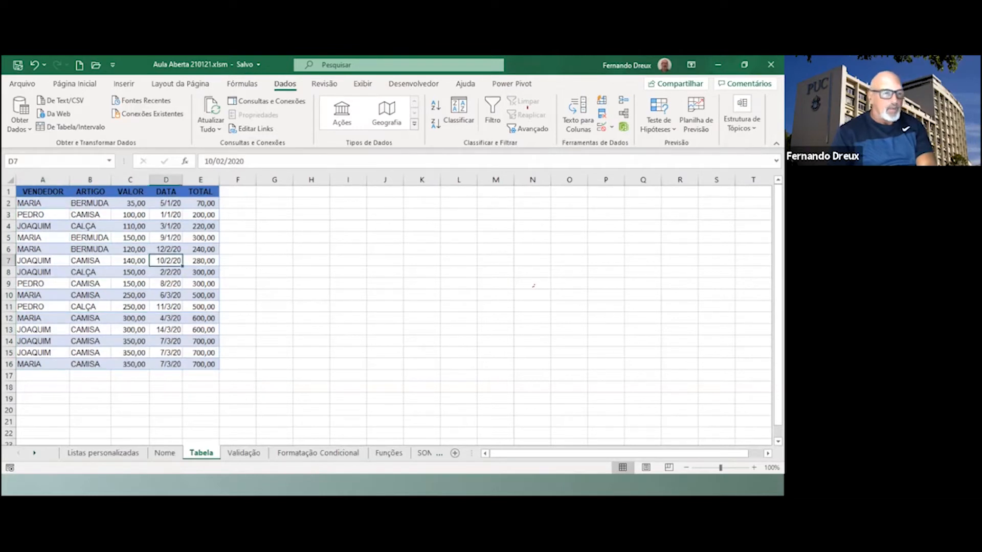
click(130, 295)
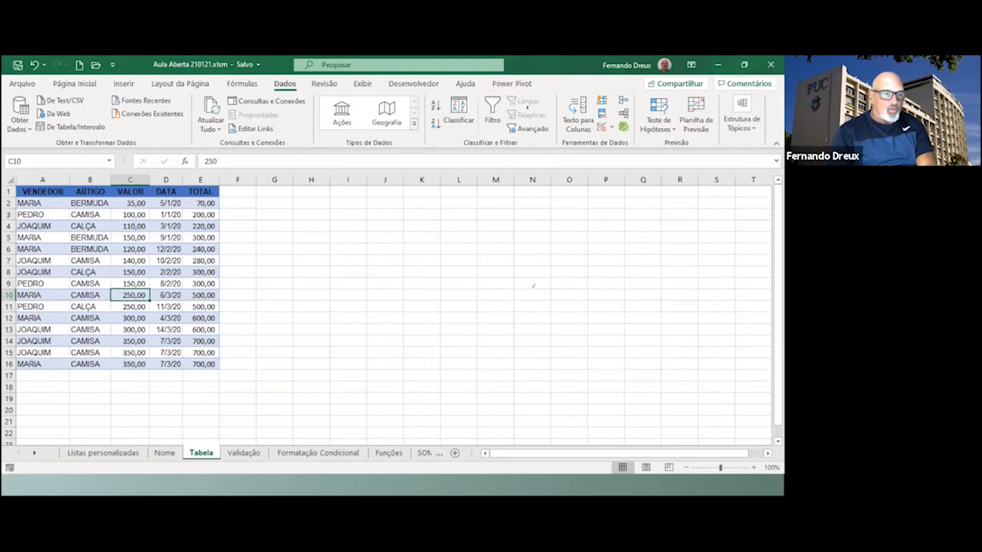
click(166, 226)
click(90, 226)
click(42, 203)
click(43, 261)
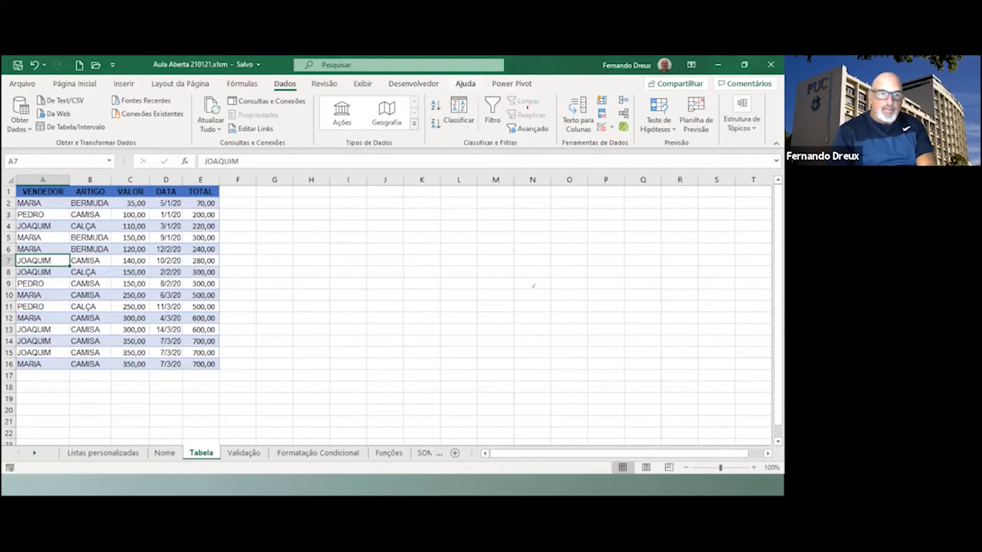
click(165, 238)
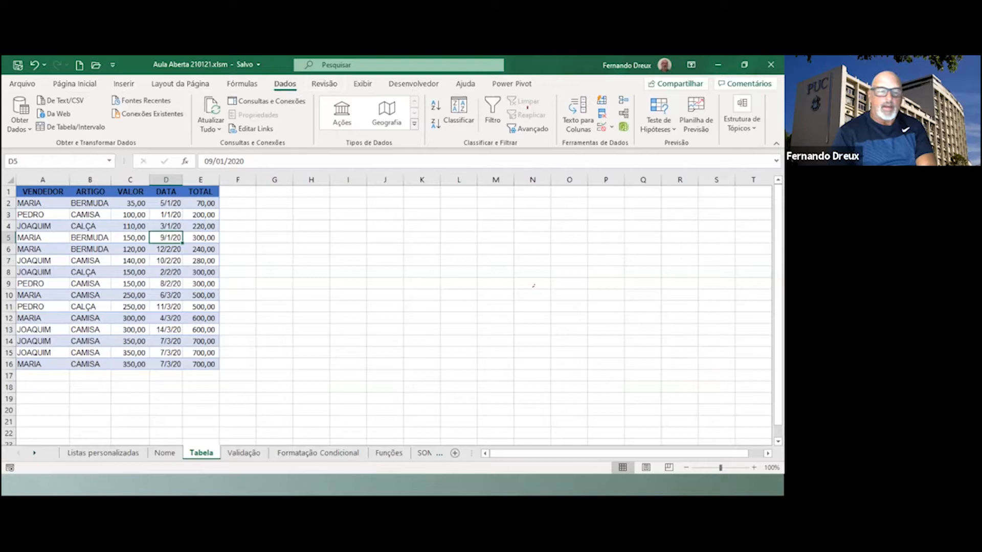
Convert the sales data A1:E16 into a table with headers.
click(90, 249)
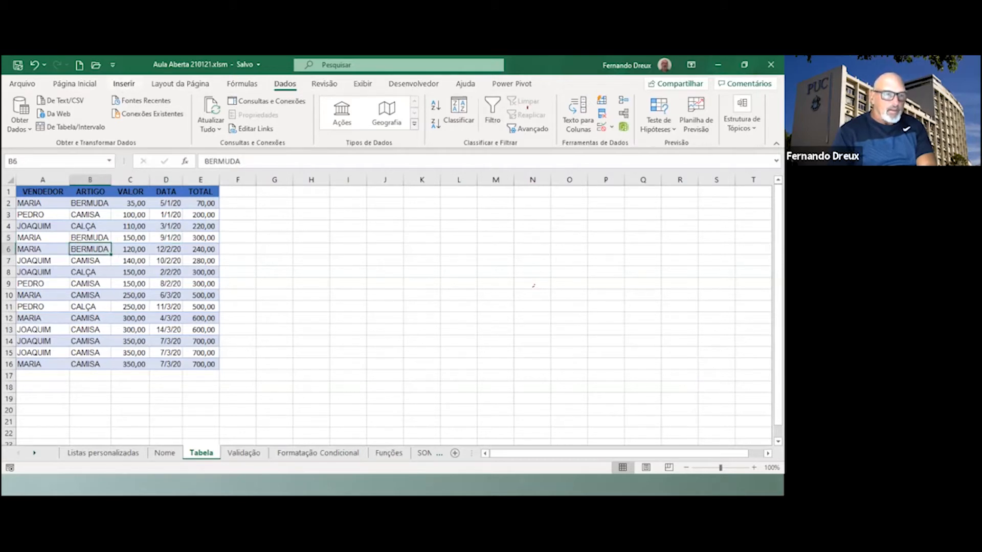
click(124, 83)
click(107, 112)
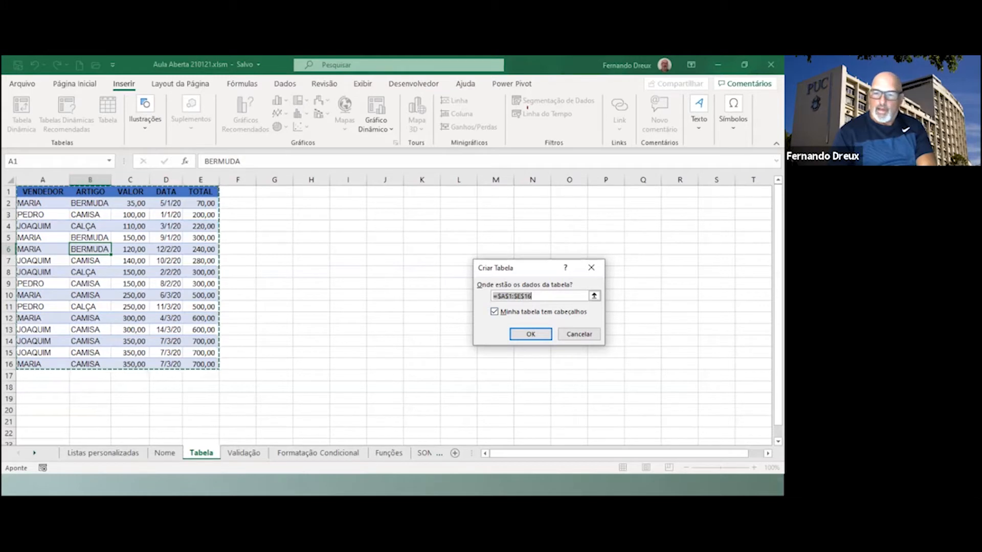
click(531, 335)
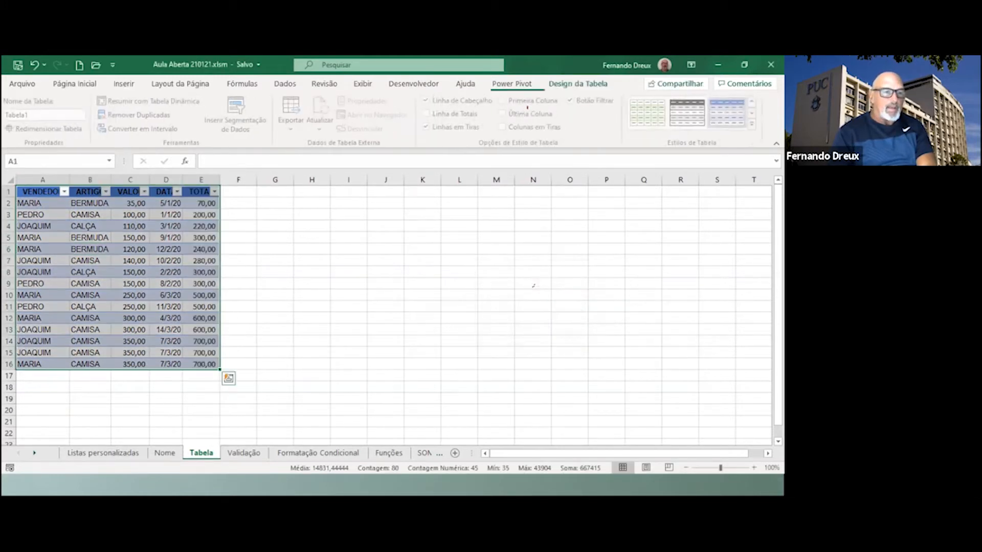
Check the new table's name and look up the range of Tabela1 in the Name Manager.
click(130, 272)
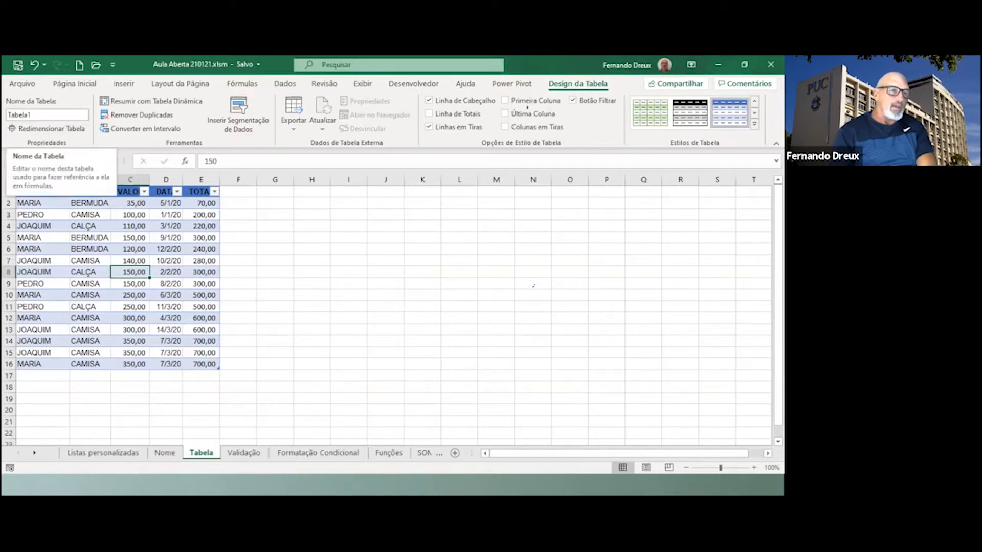
click(29, 115)
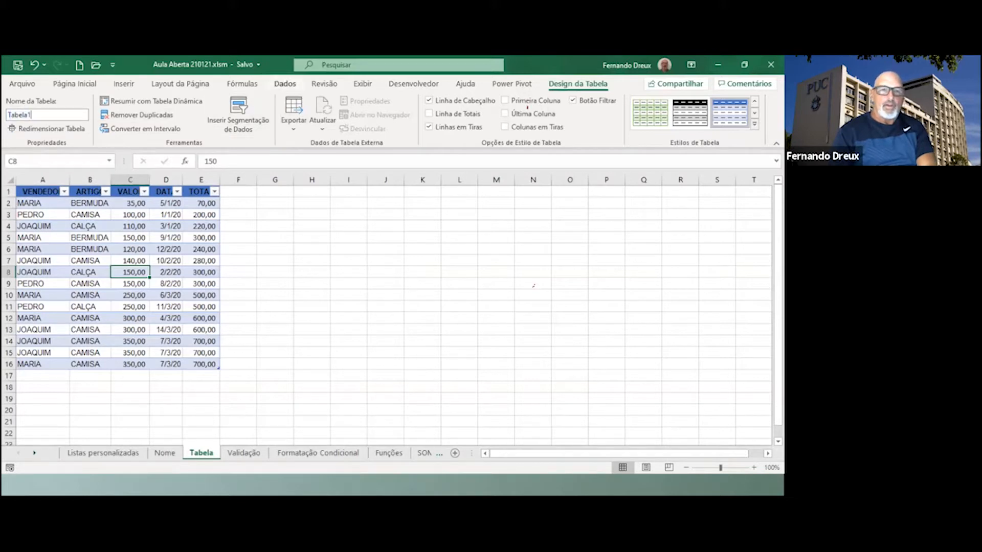
click(242, 84)
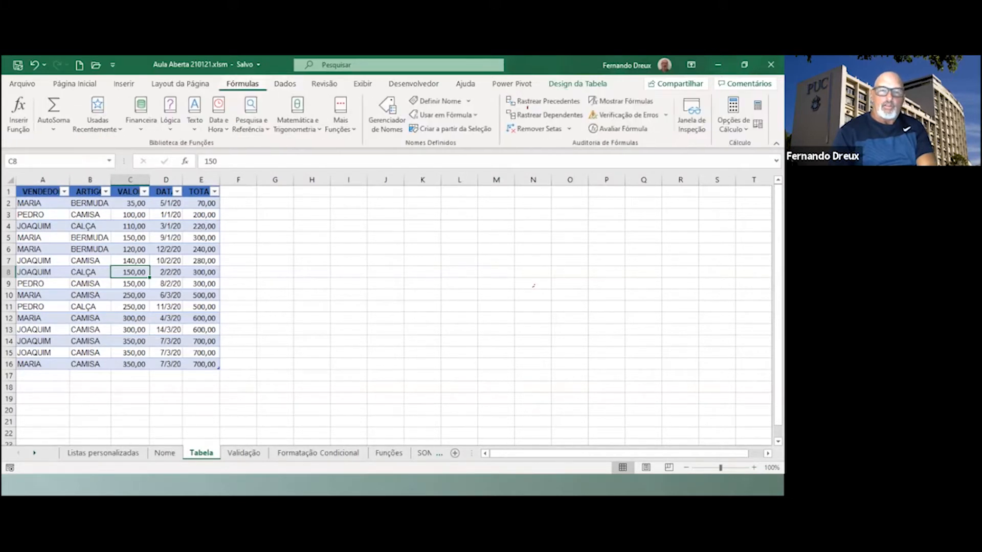
click(387, 115)
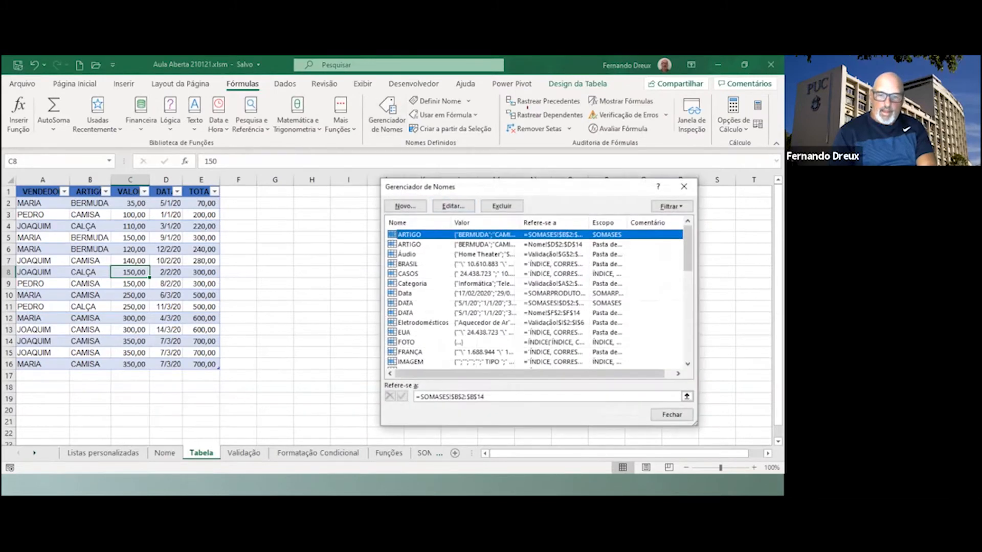
scroll(536, 296, down, 8)
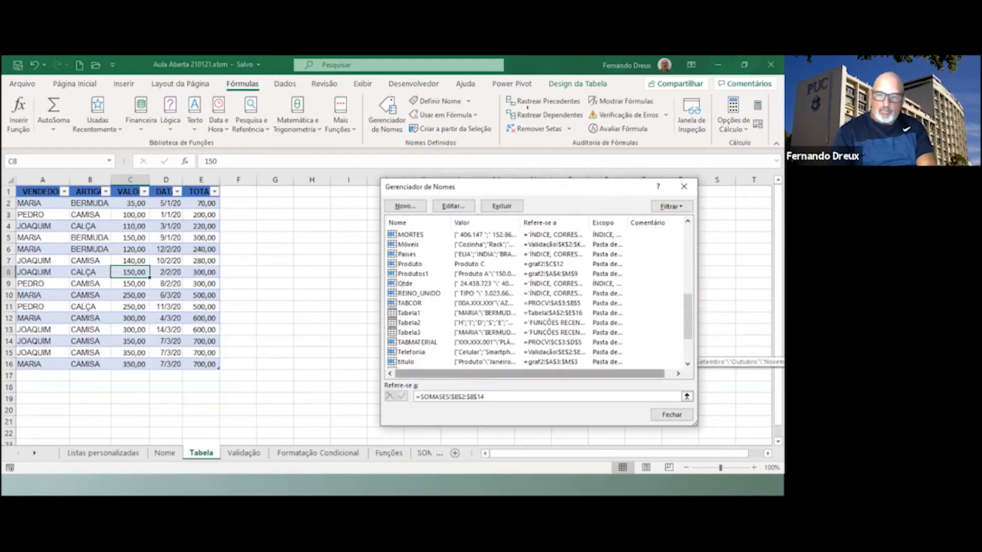
click(409, 313)
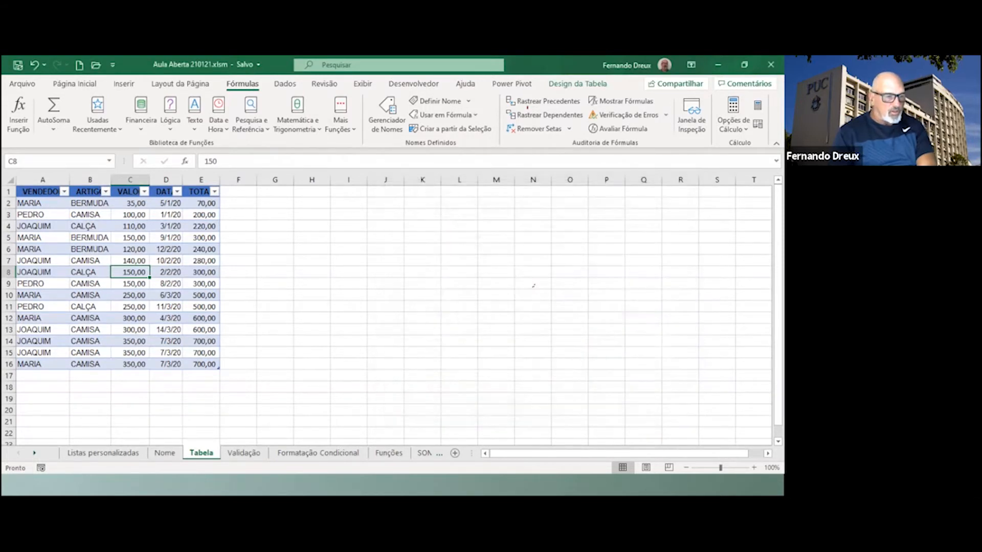
Start a new table row by entering the same seller as in row 3 in cell A17.
click(43, 376)
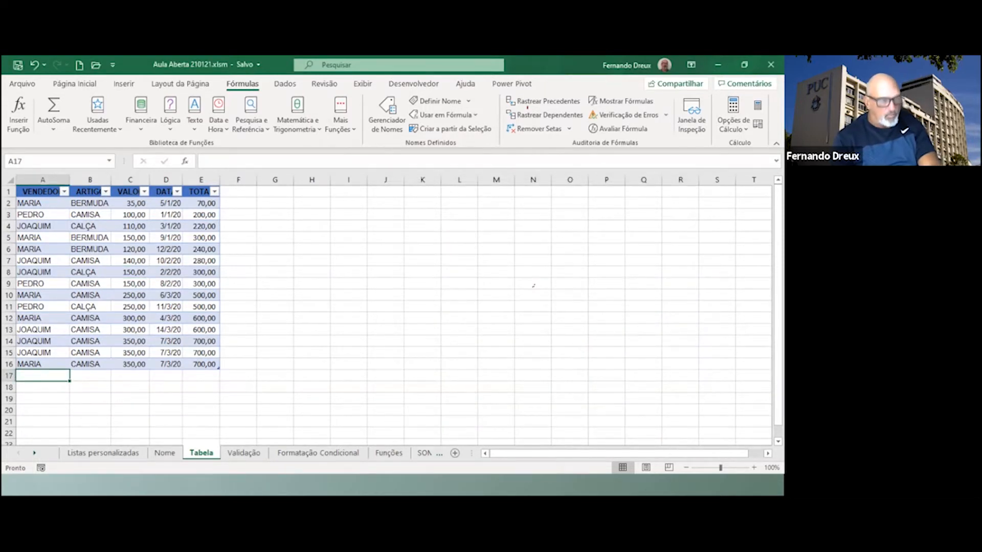
key(Caps_Lock)
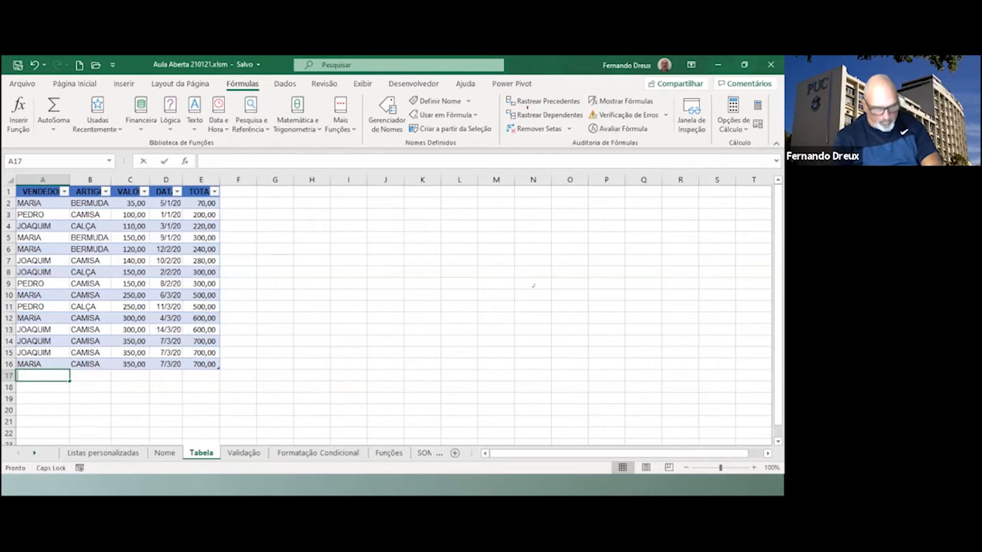
text(PEDRO)
key(Return)
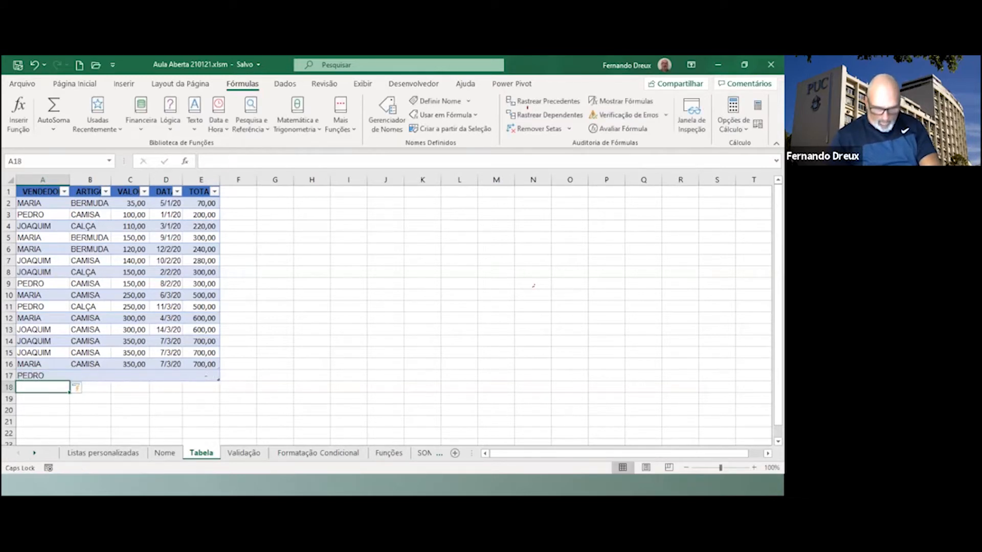
Copy the article CAMISA from B16 into B17 of the new row.
key(Up)
key(Tab)
key(Up)
key(ctrl+c)
key(Down)
key(Return)
Complete row 17 with a VALOR of 400 and the current date in the DATA column.
key(Tab)
text(400)
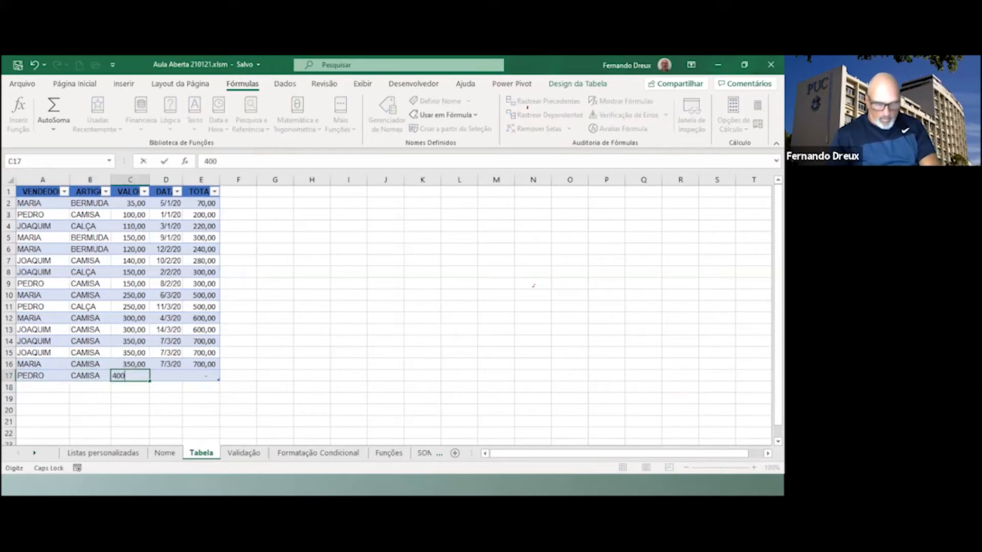
key(Tab)
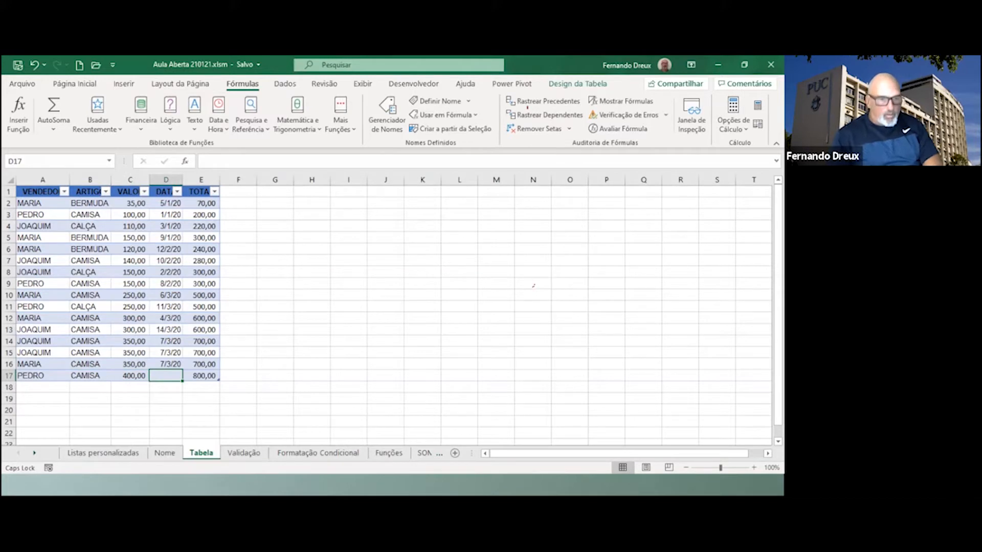
key(ctrl+semicolon)
key(Return)
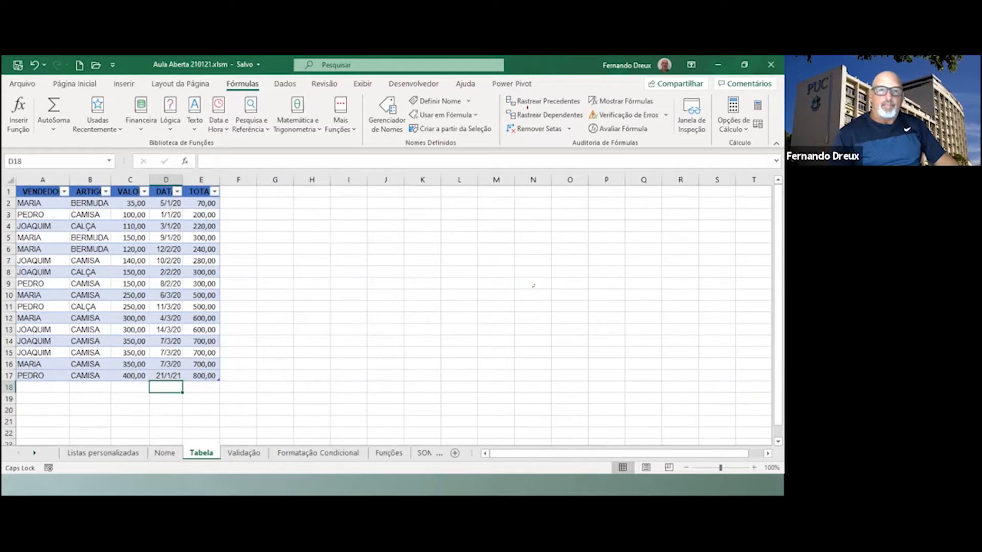
Recheck the range that Tabela1 refers to in the Name Manager, and close it.
click(387, 115)
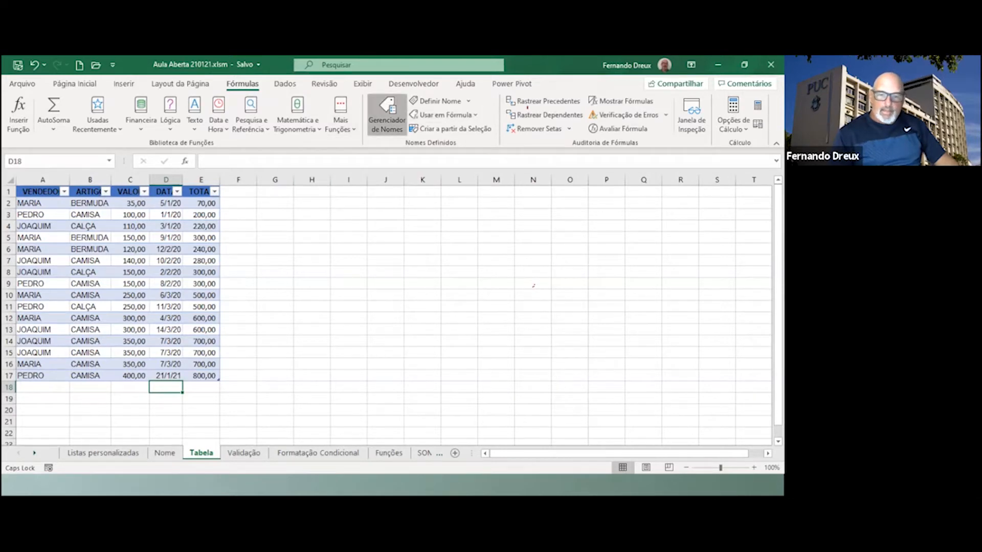
scroll(534, 296, down, 8)
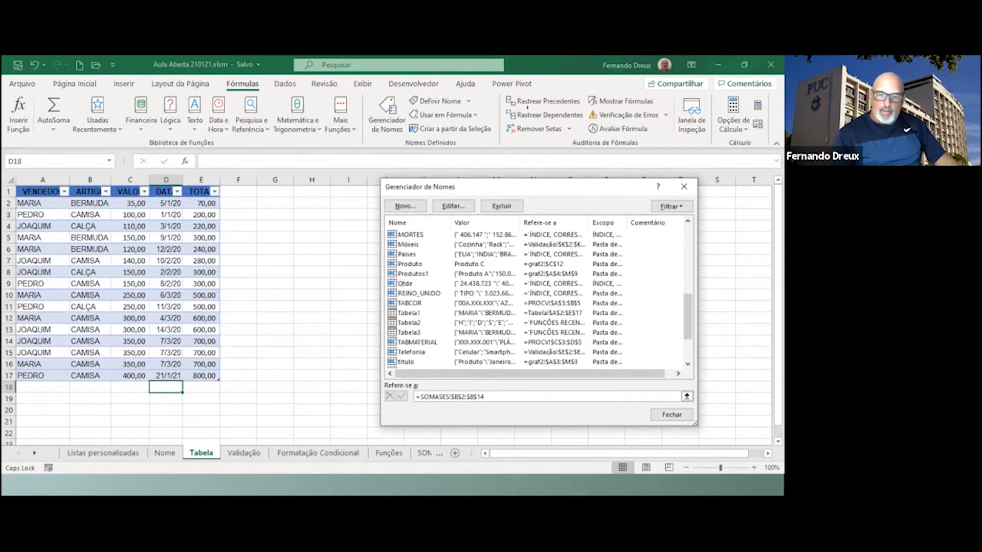
click(410, 312)
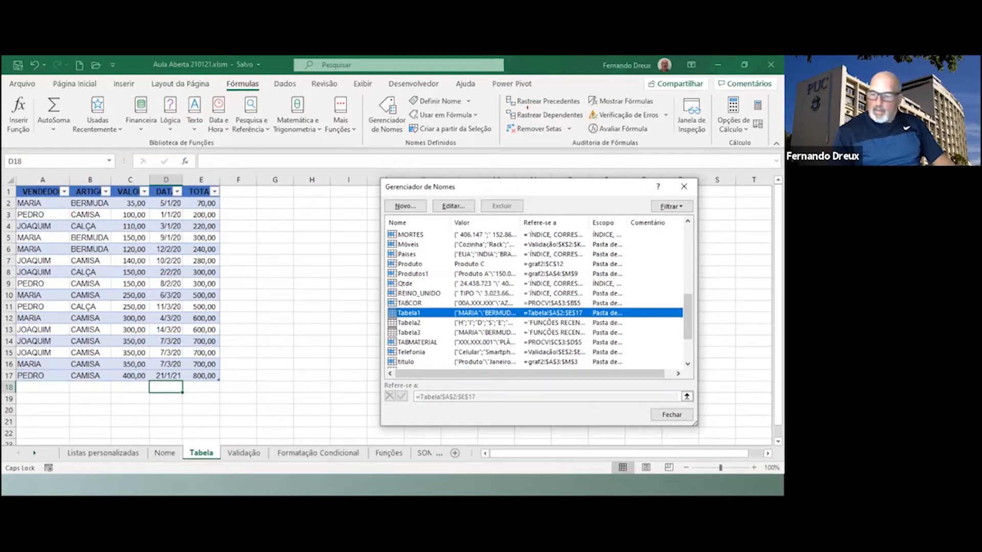
click(671, 414)
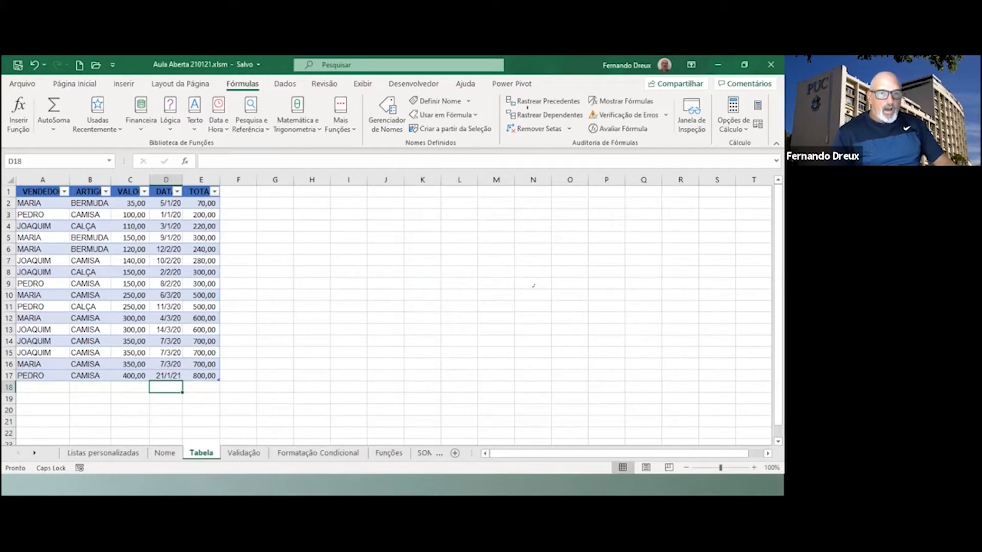
click(238, 192)
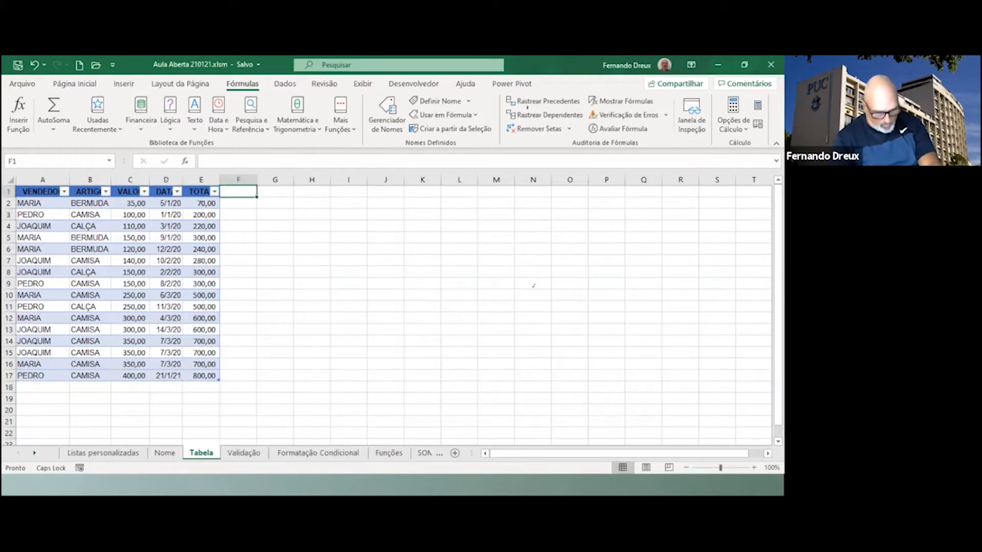
text(TE)
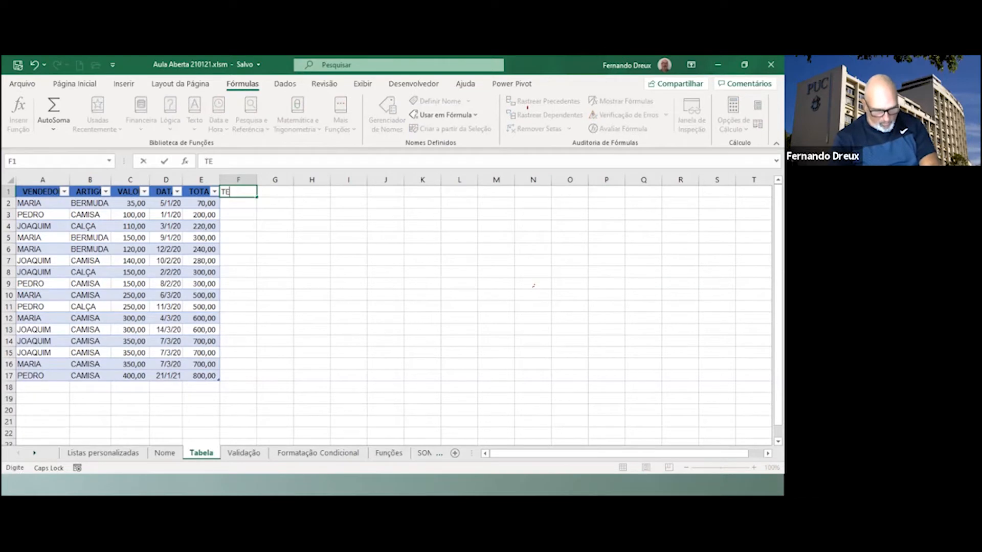
text(LEFONE)
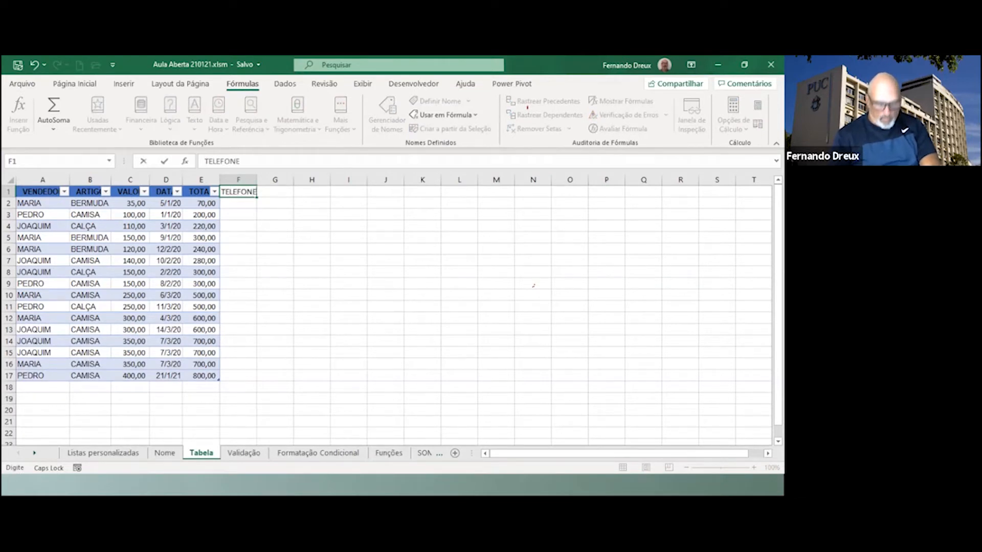
key(BackSpace)
key(BackSpace)
key(BackSpace)
key(BackSpace)
key(BackSpace)
key(BackSpace)
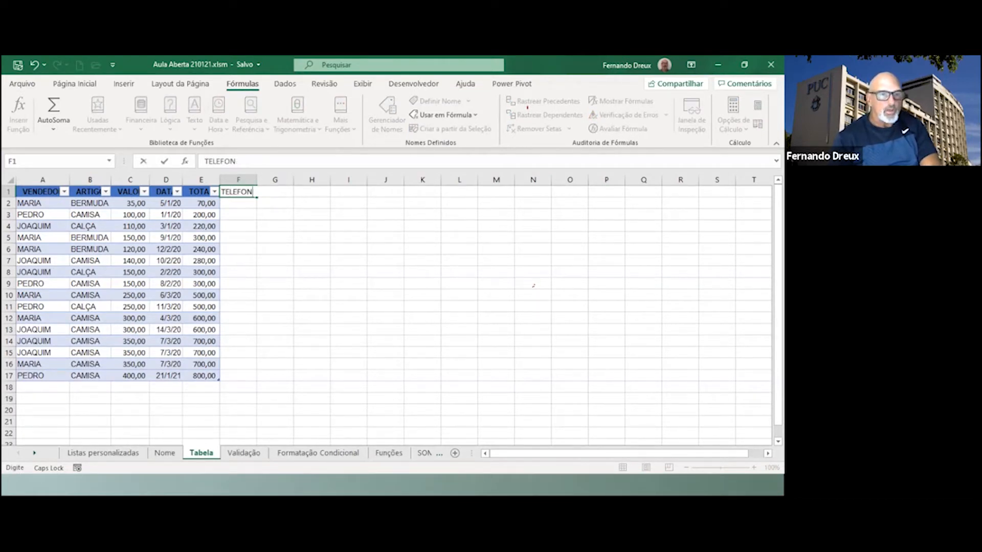
key(BackSpace)
key(BackSpace)
Enter the heading COR in F1 to add a new table column.
text(COR)
key(Return)
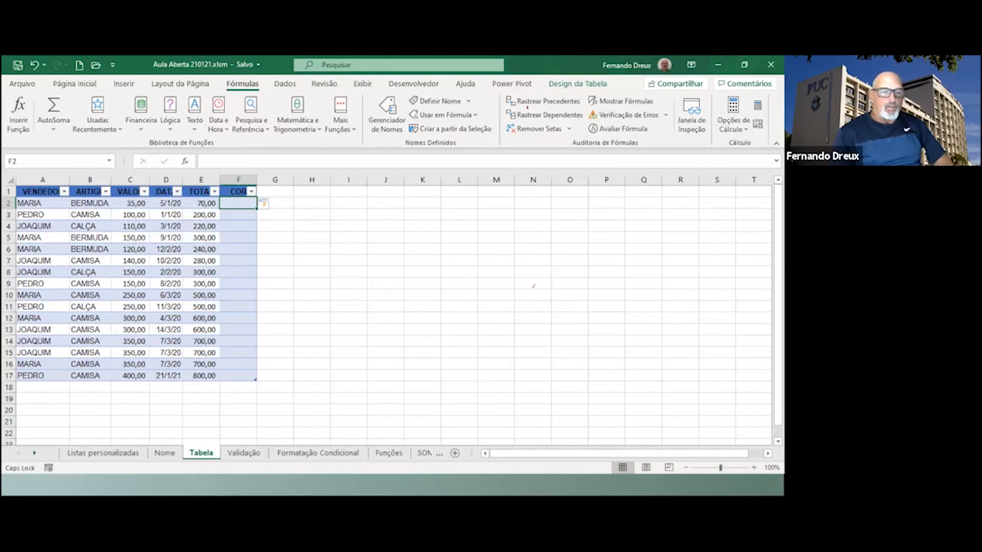
Insert a slicer for the table's ARTIGO column and use it to filter the rows to BERMUDA.
click(201, 307)
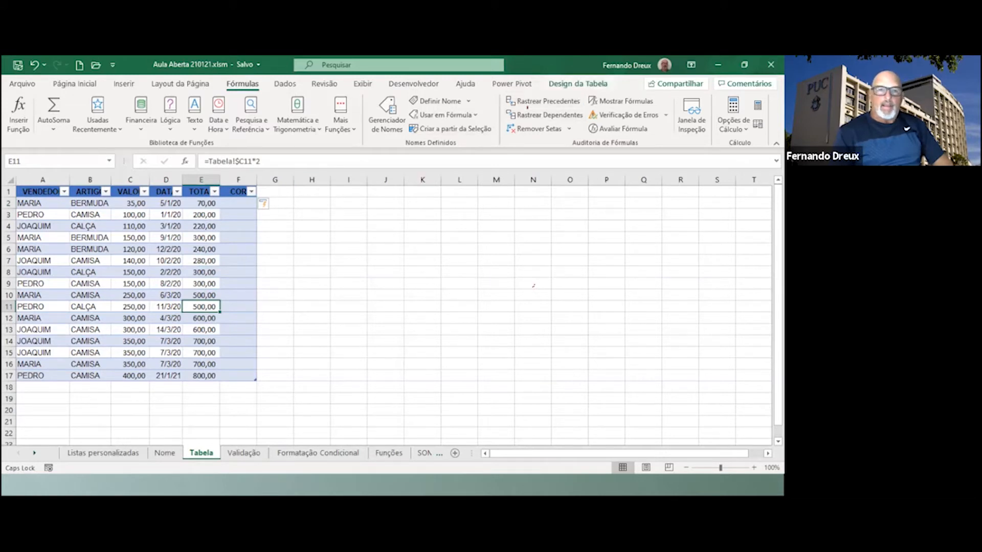
click(578, 84)
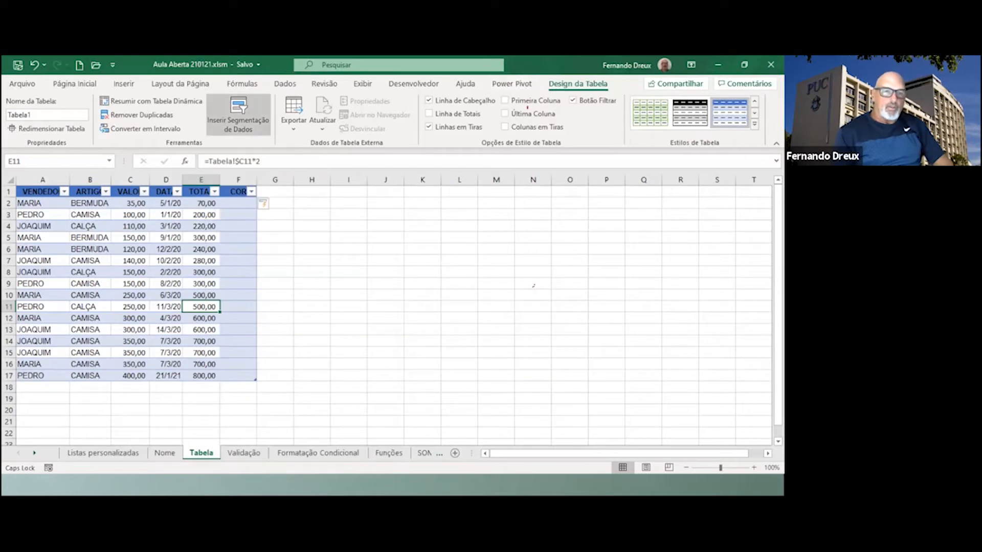
click(238, 114)
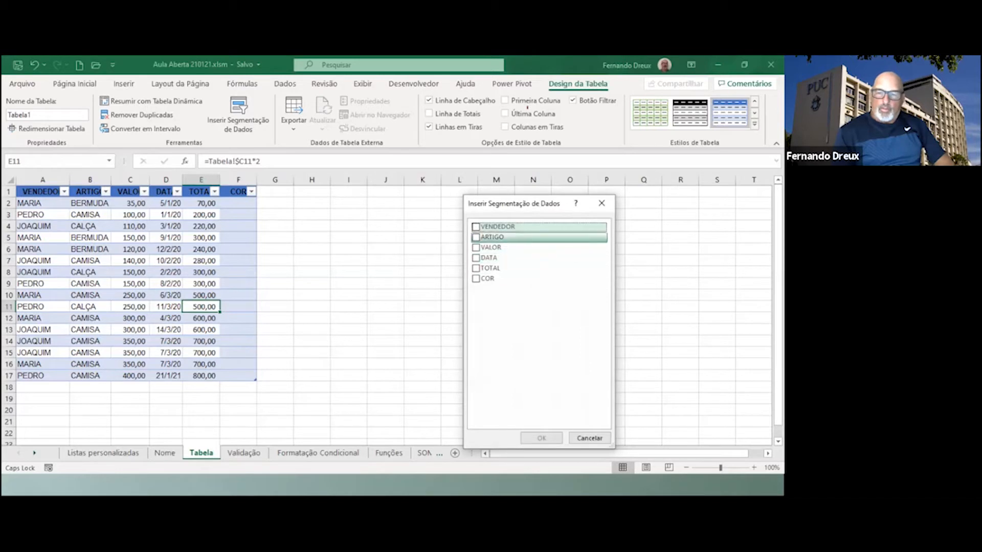
click(492, 237)
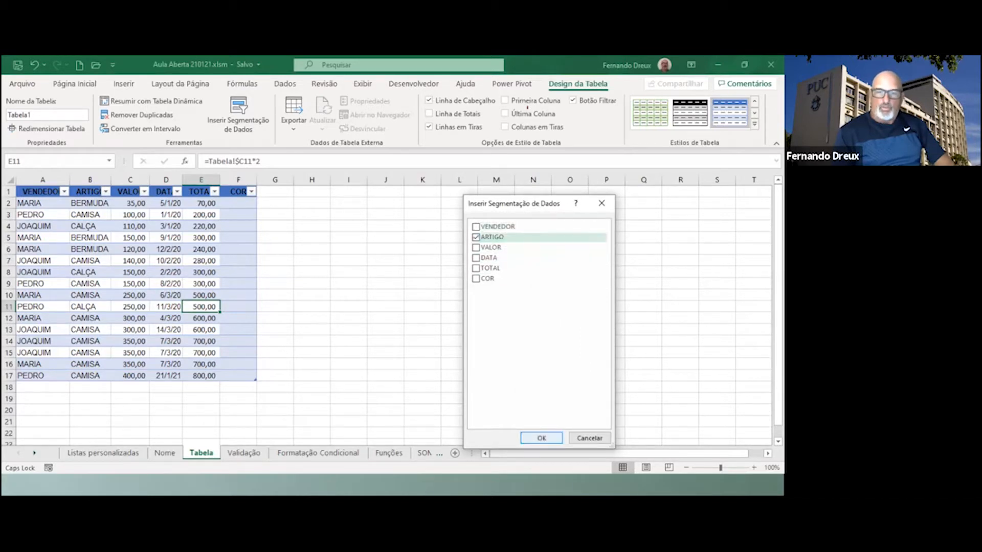
key(Return)
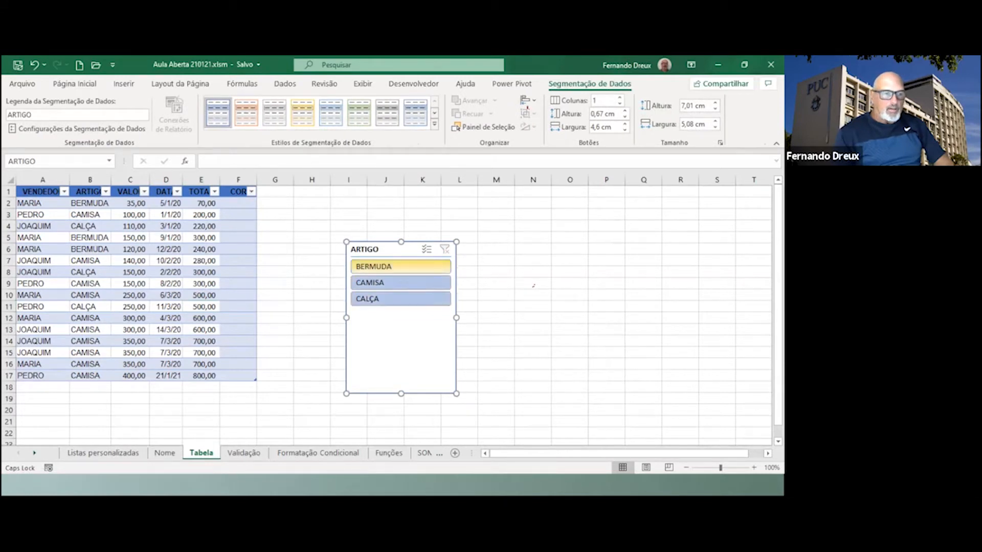
click(400, 266)
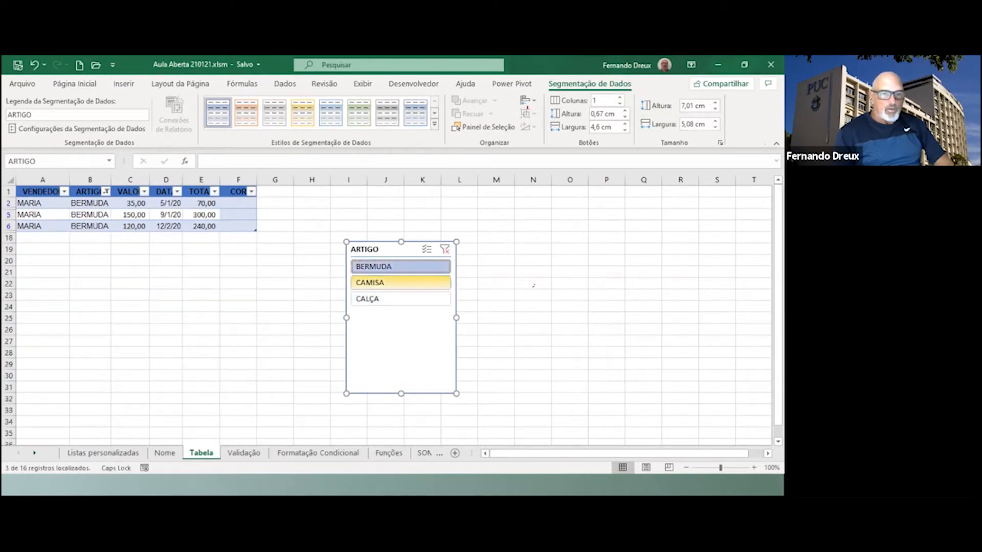
Test the ARTIGO slicer with CAMISA and CALÇA, and remove both its filter and the slicer itself.
click(400, 282)
click(400, 299)
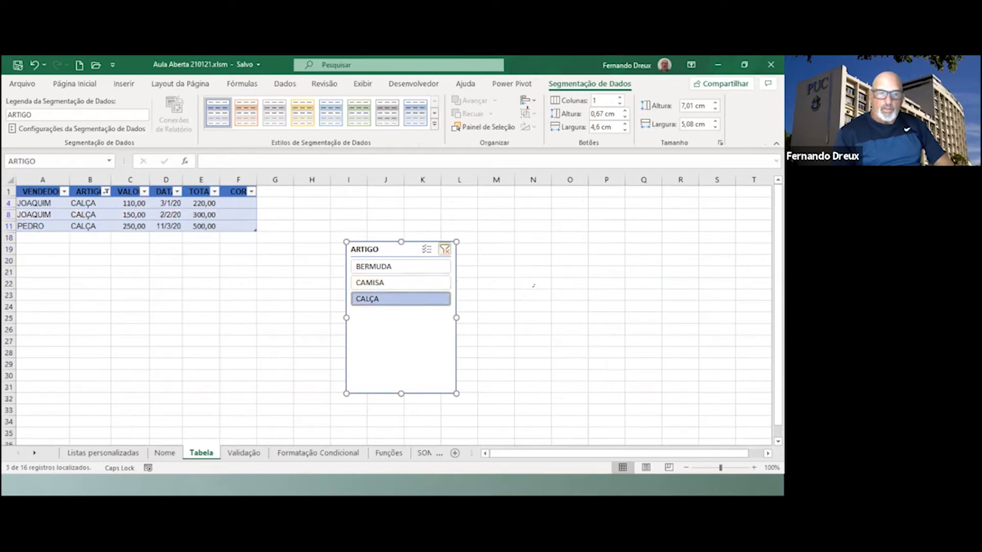
click(444, 249)
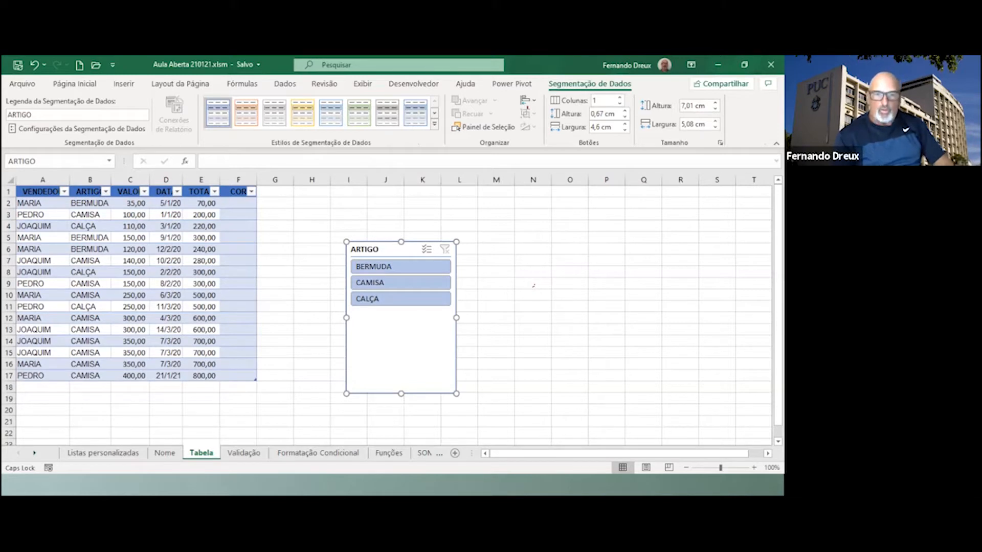
key(Delete)
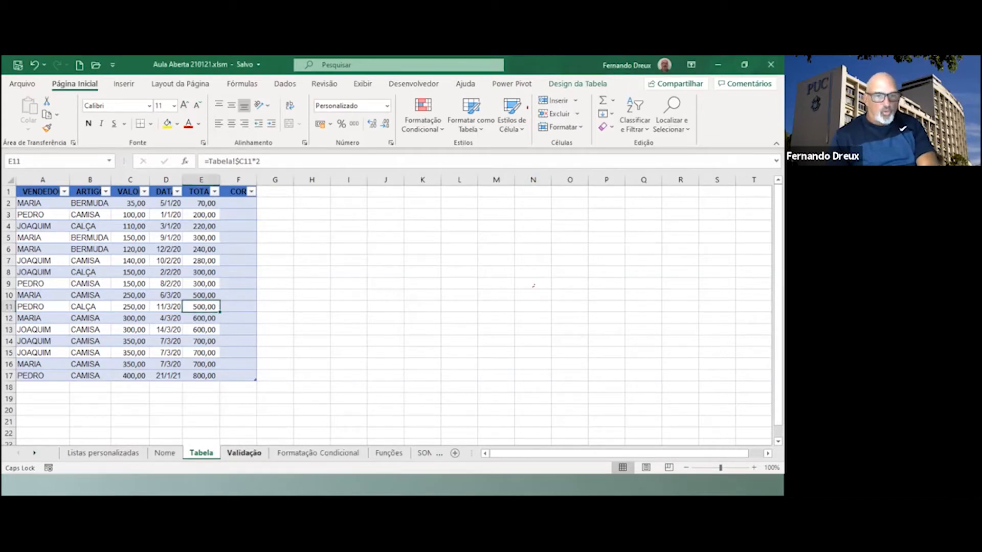
Switch to the Roteiro da Aula Aberta PDF in Adobe Acrobat Reader to review the event programme, and return to Excel.
key(alt+Tab)
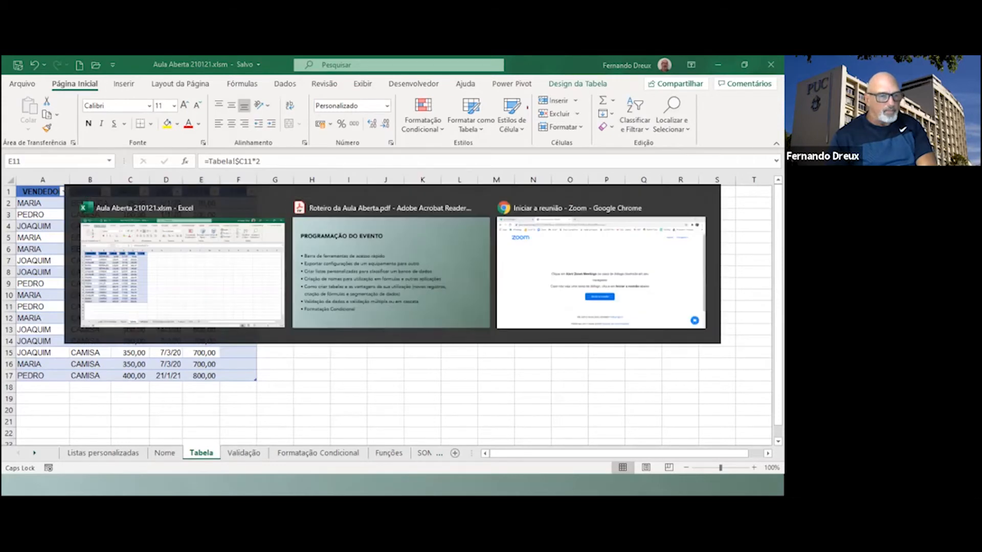
key(alt+Tab)
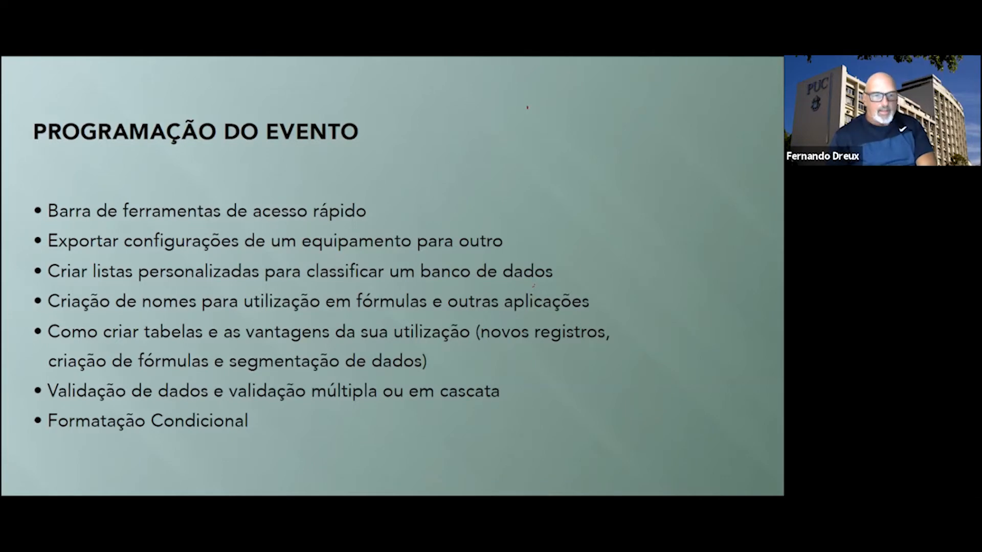
key(alt+Tab)
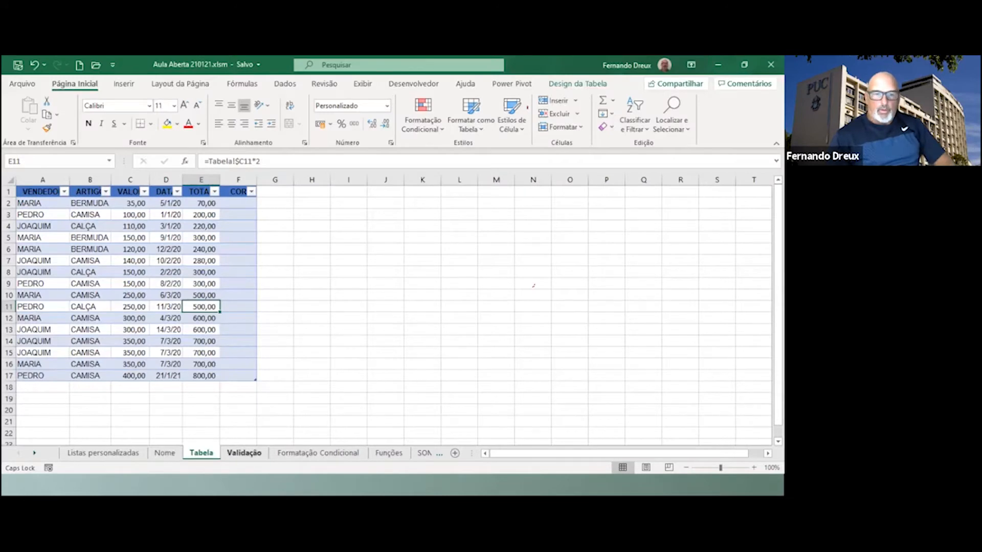
On the Validação sheet, enter the text DFSFSF in N14, the current date in N16 and 25 in N18, and select N14:N18.
click(244, 453)
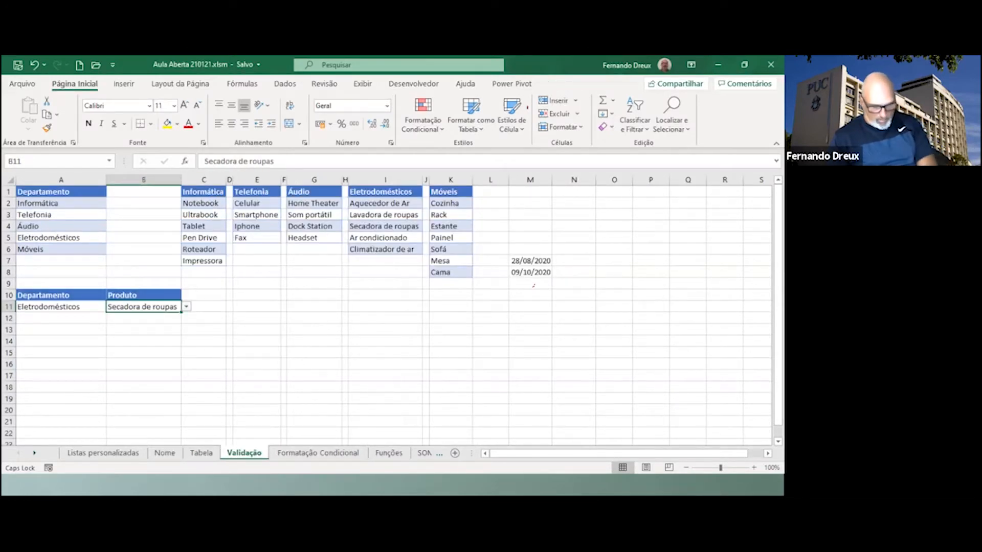
click(574, 341)
text(DFSFSF)
key(Return)
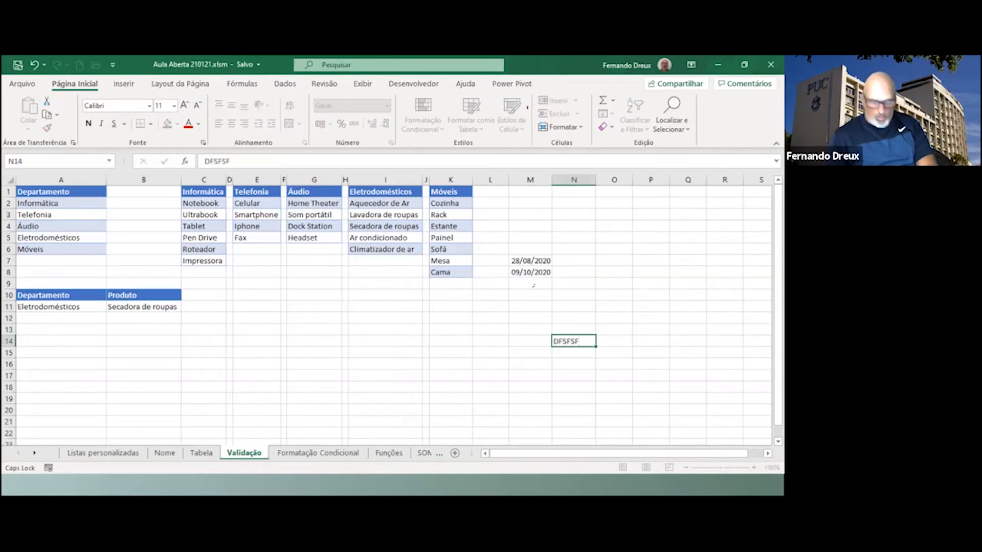
key(Return)
key(Return)
key(ctrl+semicolon)
key(Return)
key(Return)
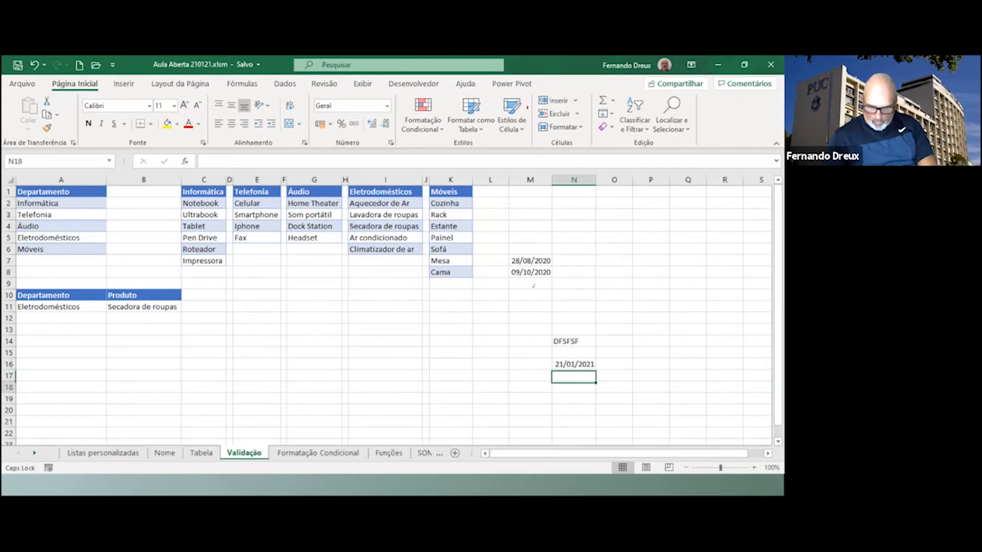
text(25)
key(Return)
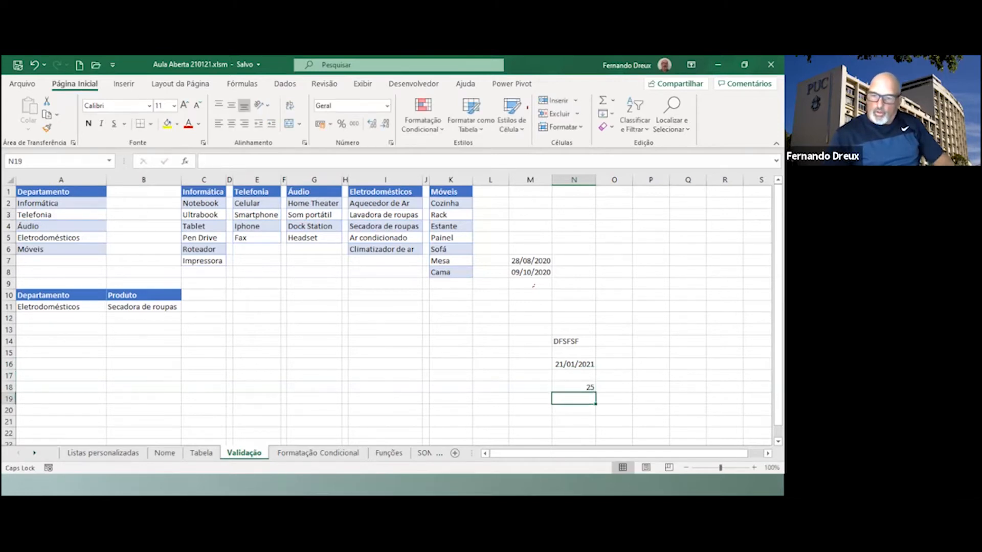
drag(574, 341, 574, 388)
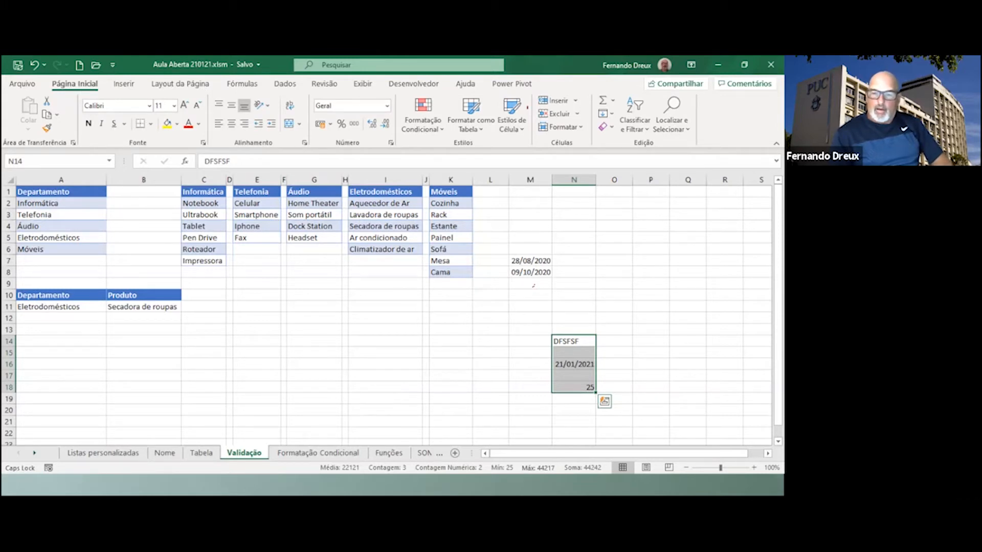
Try to enter the text DSADAD in the date-validated cell M10, and cancel the entry.
click(532, 294)
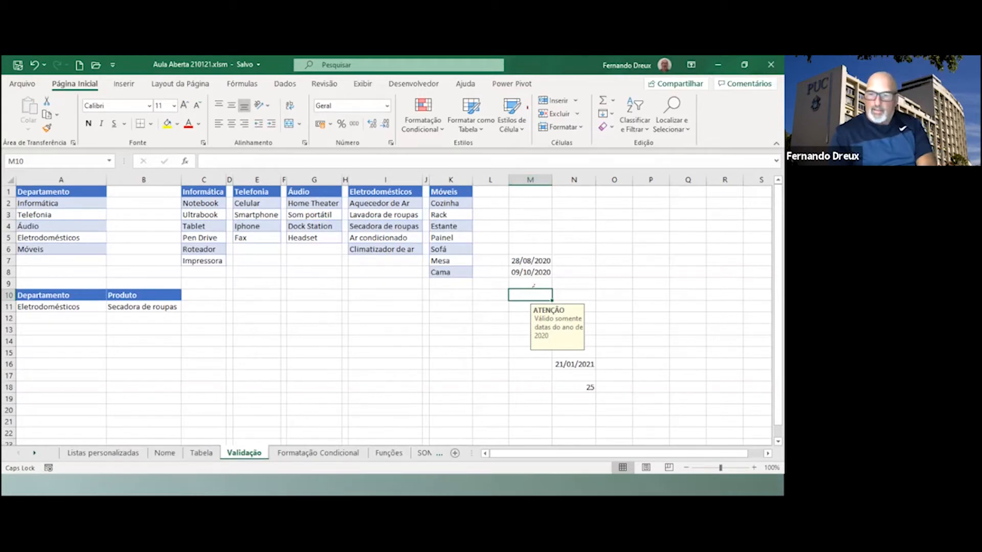
text(DSADAD)
key(Return)
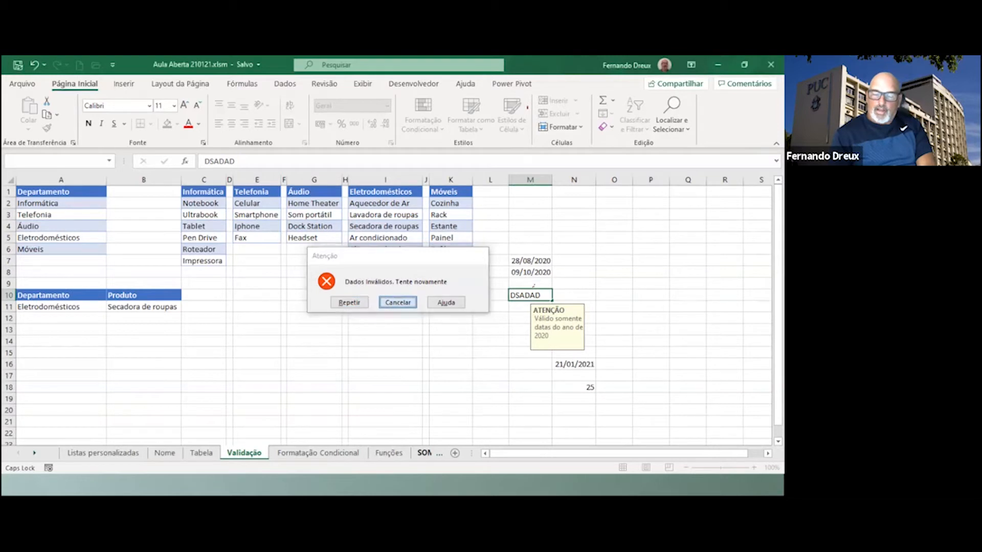
click(398, 302)
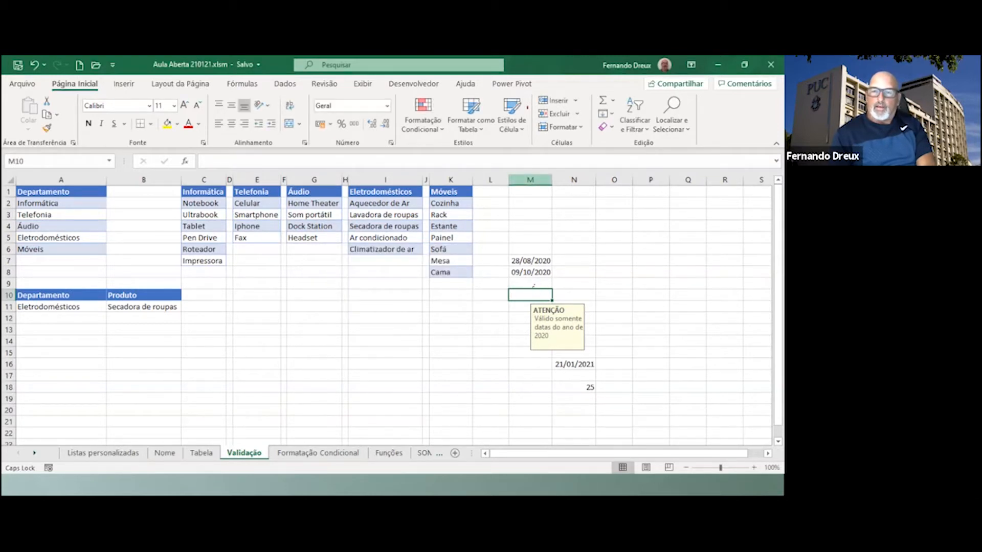
Examine the allowed value types in the Data Validation settings for N4, and leave without applying any.
click(573, 226)
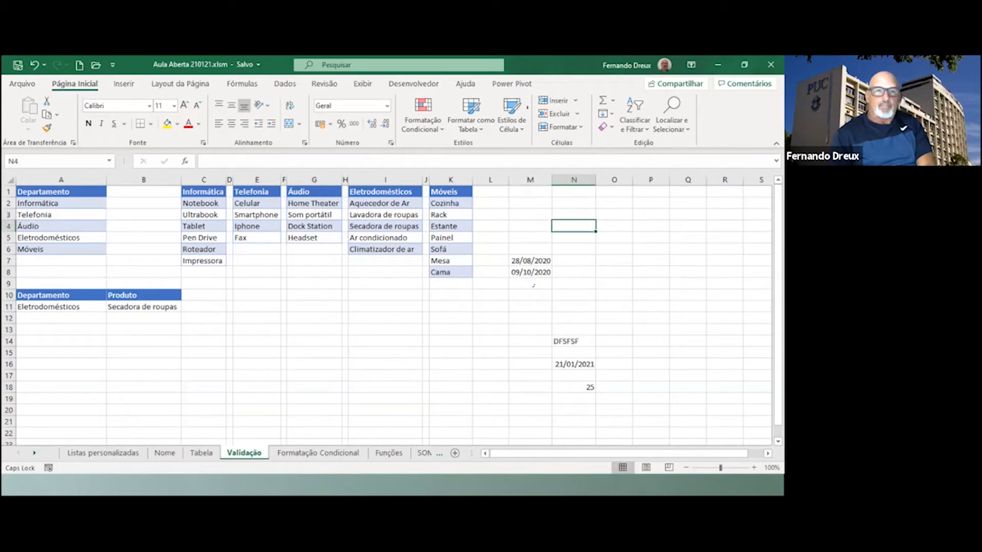
click(285, 83)
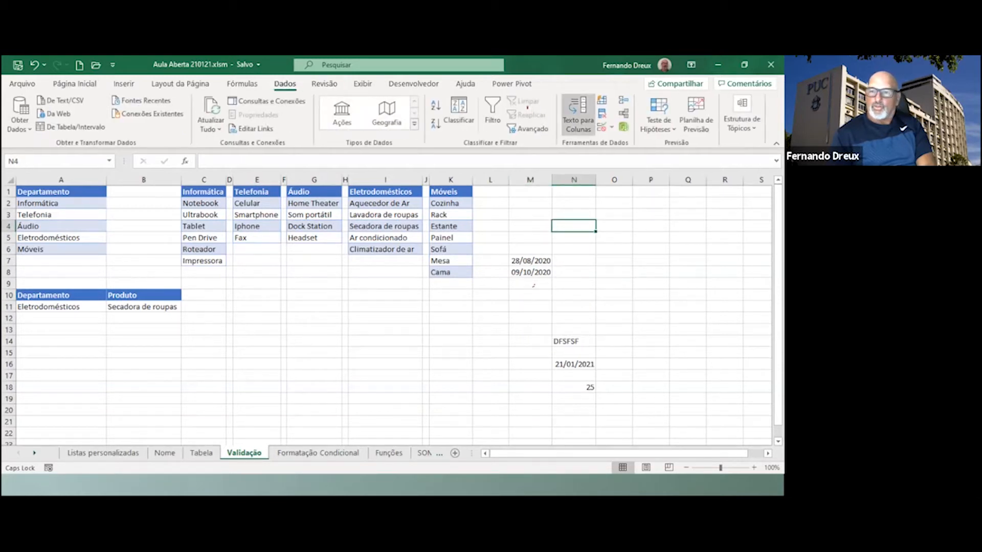
click(602, 127)
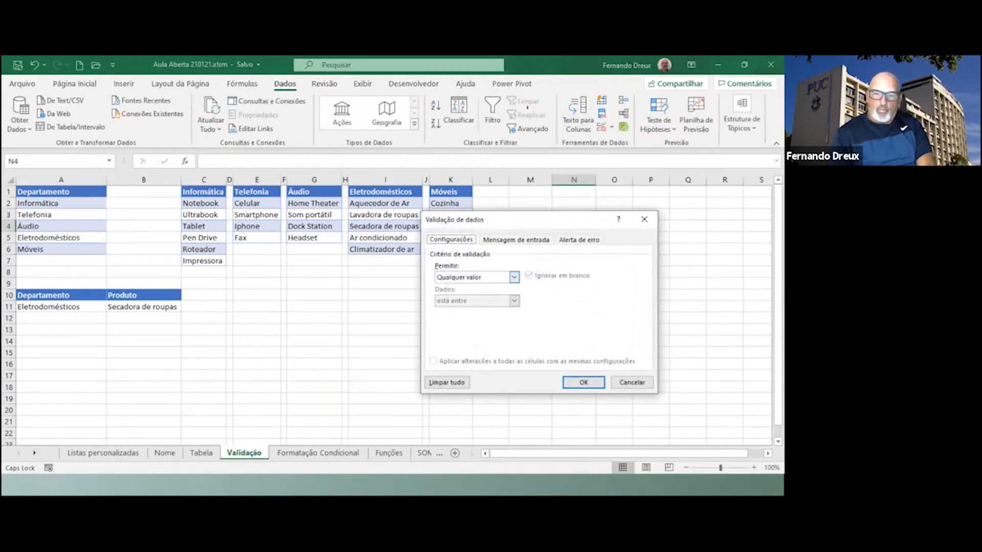
click(513, 277)
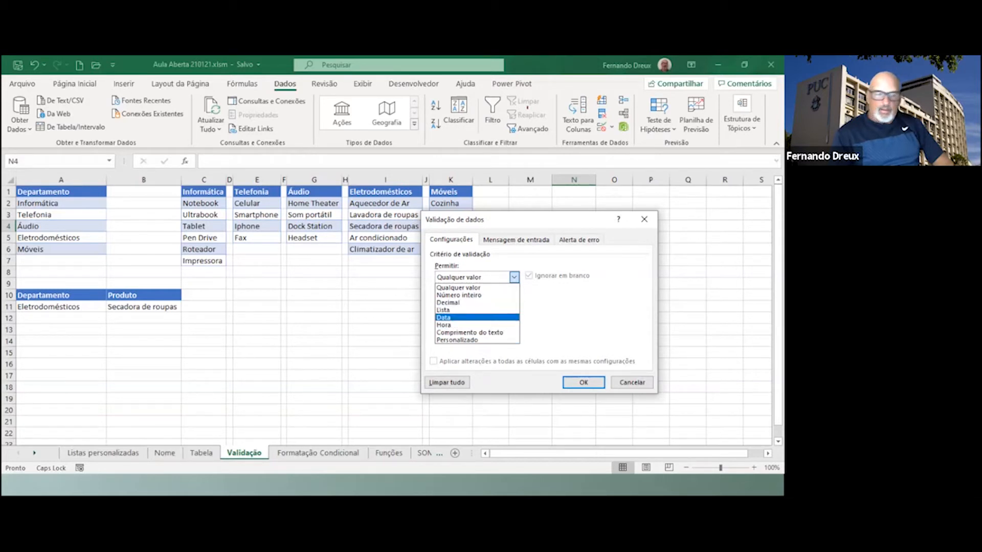
click(631, 383)
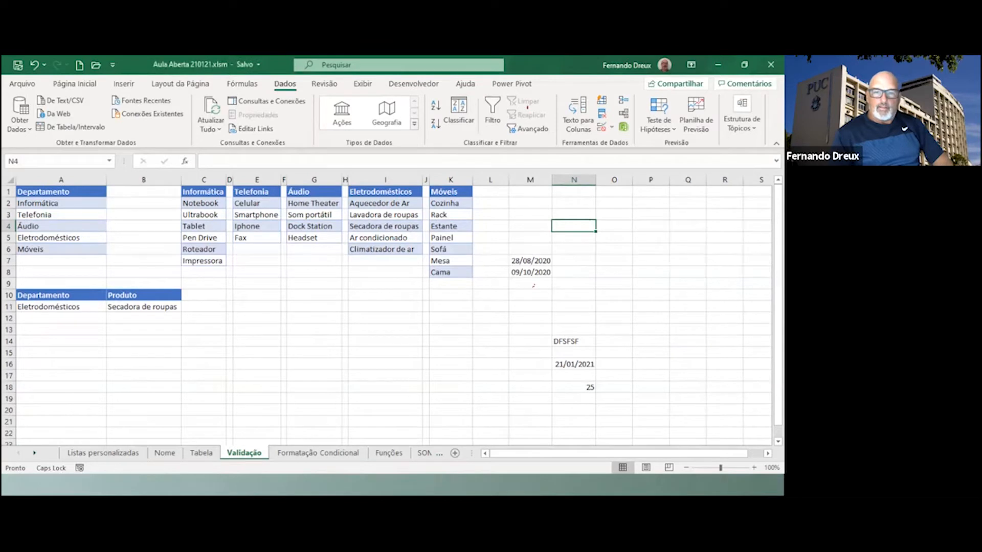
Compare the source departments in A2:A6 with the choices offered by the validation lists in A11 and A12.
drag(61, 203, 61, 250)
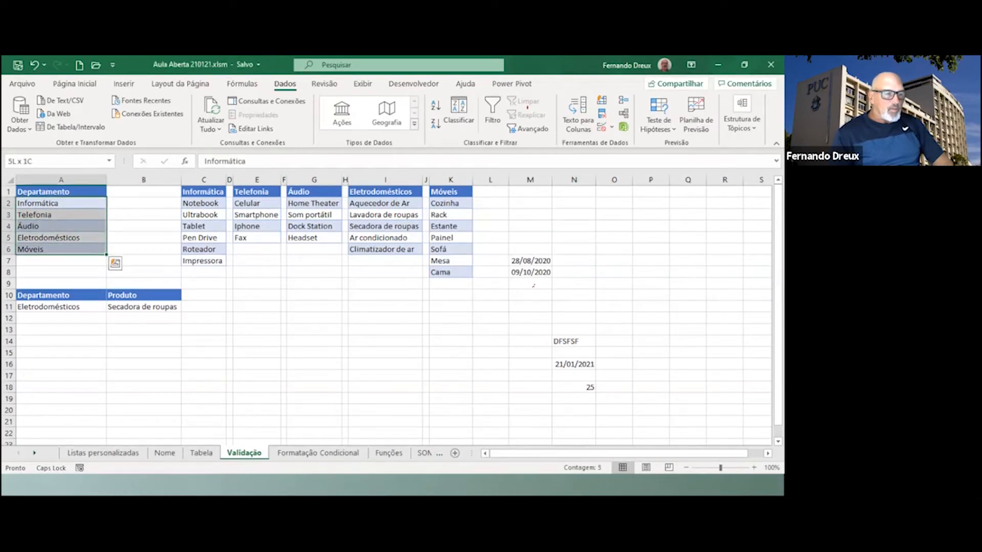
click(61, 307)
click(111, 307)
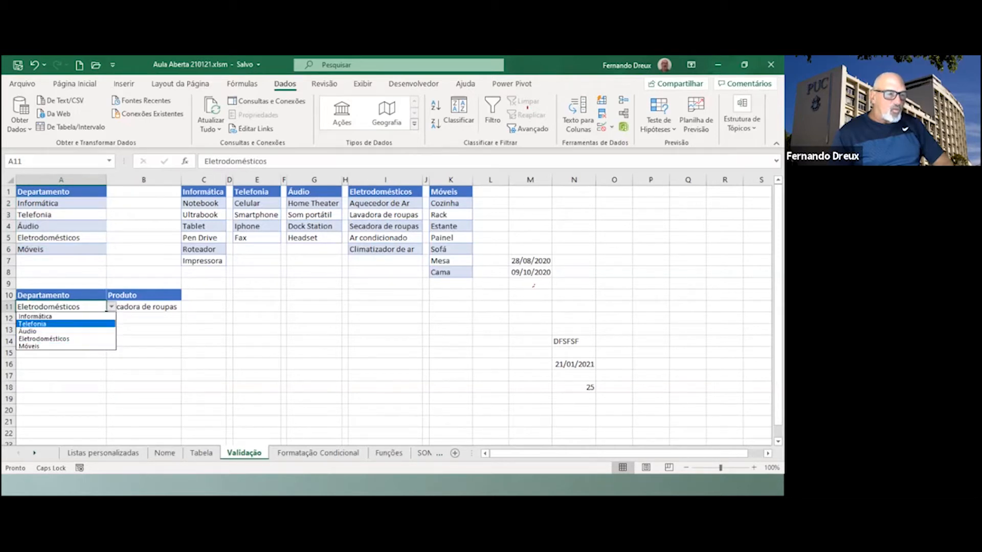
click(112, 307)
click(61, 318)
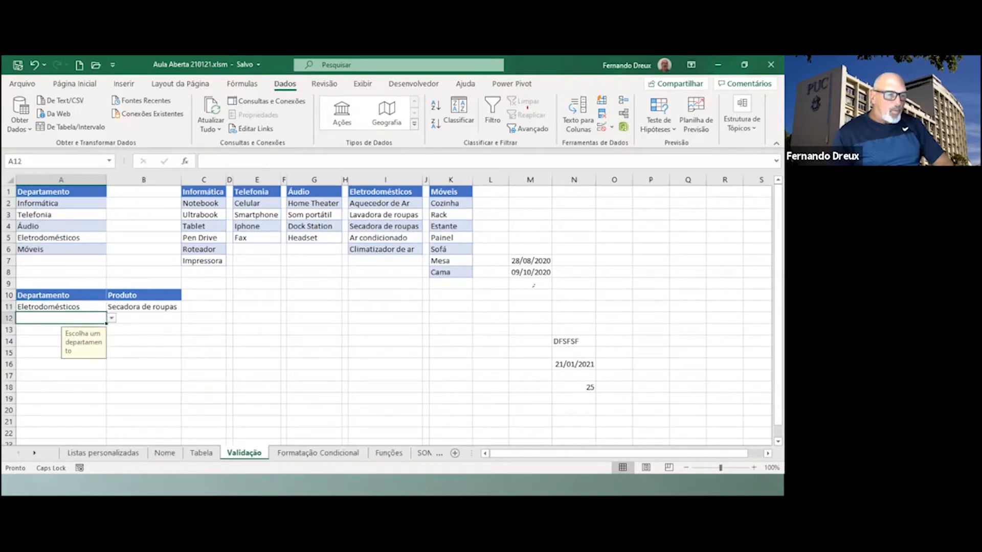
click(111, 318)
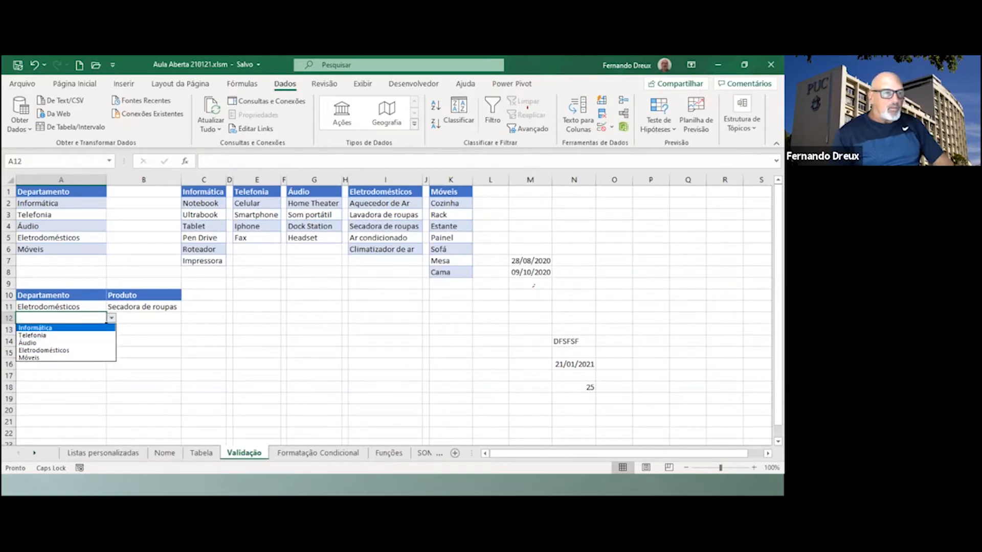
key(Escape)
Hide rows 1 to 8, which hold the department and product source lists.
drag(8, 191, 10, 272)
right_click(9, 273)
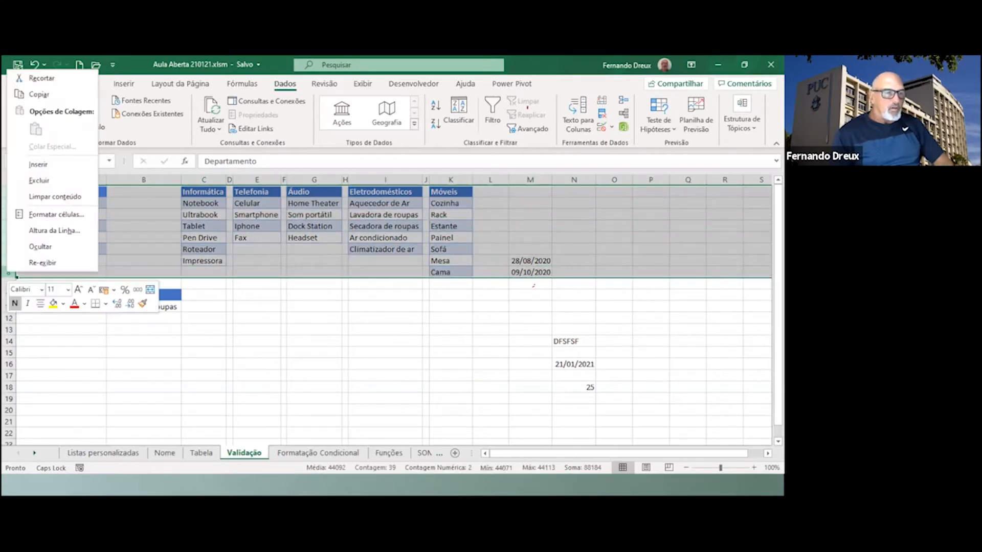
click(39, 246)
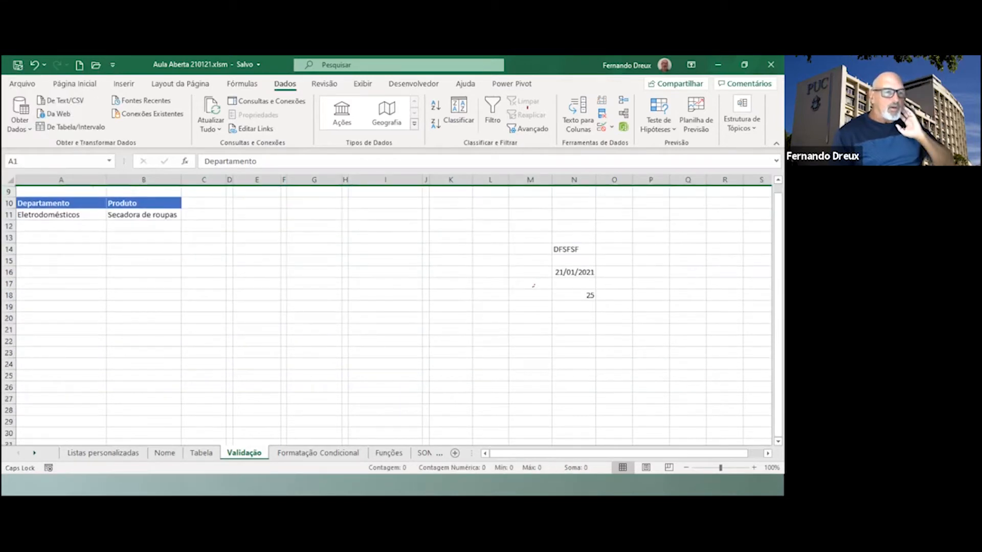
click(257, 237)
Choose Informática, Telefonia and Áudio in turn as the department in A11, and clear the product in B11.
click(61, 215)
click(112, 215)
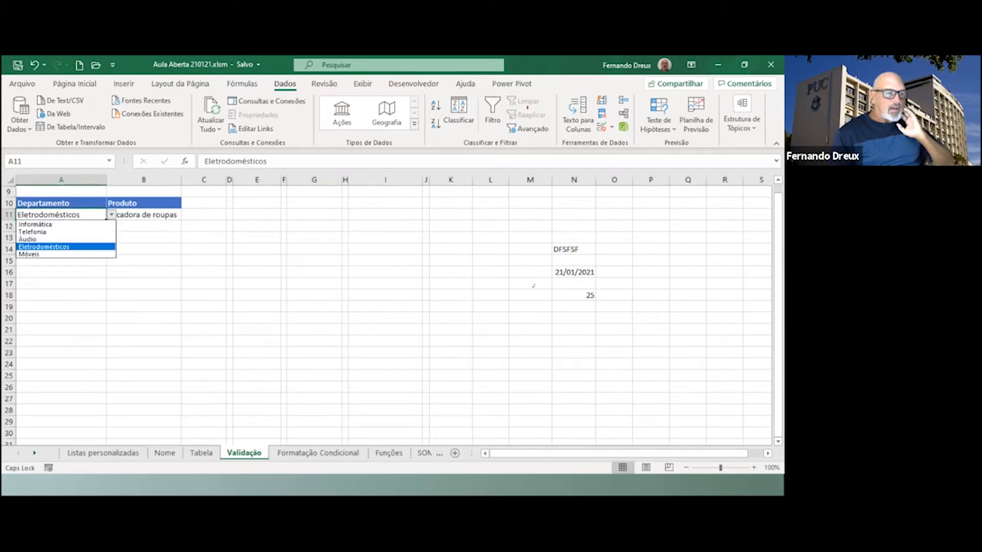
click(111, 214)
click(112, 214)
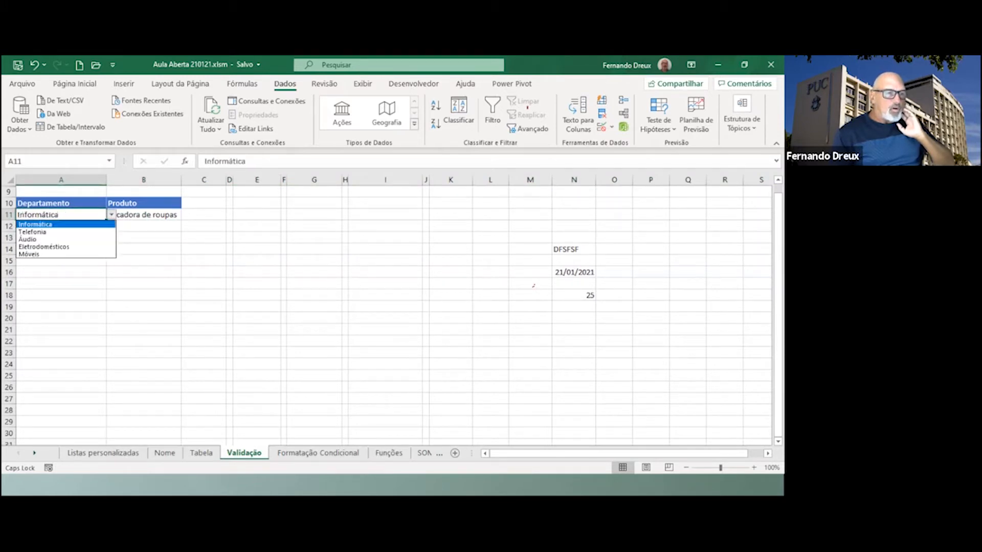
click(51, 231)
click(112, 214)
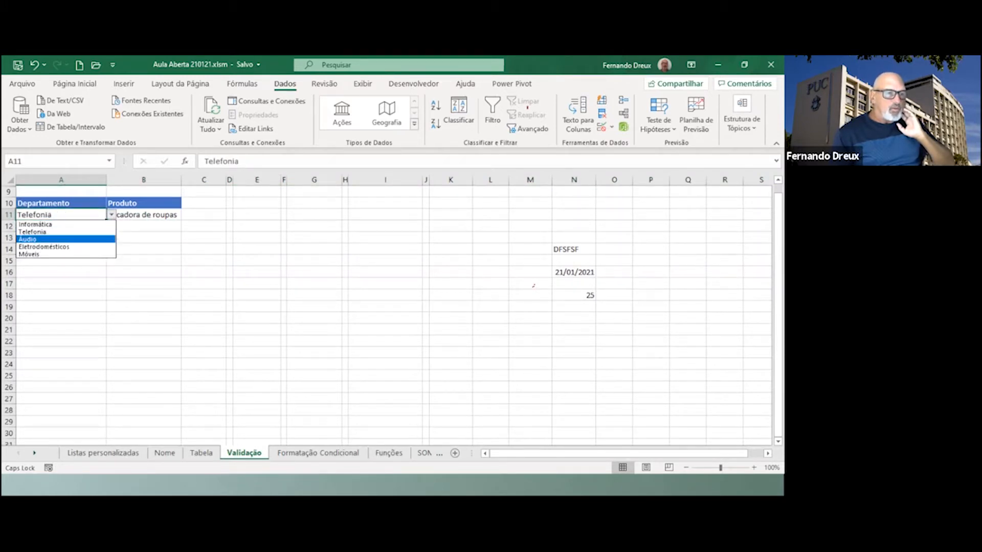
click(51, 239)
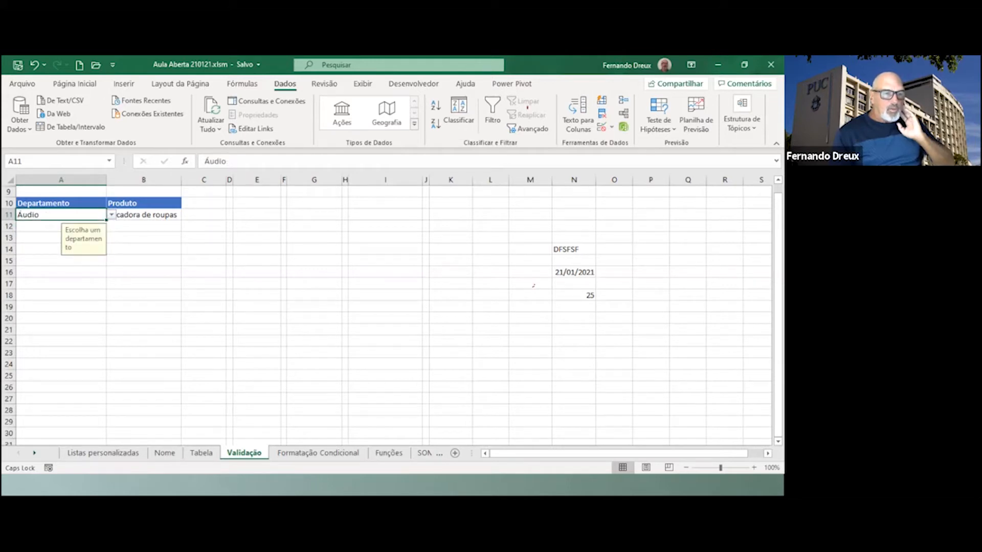
click(143, 215)
key(Delete)
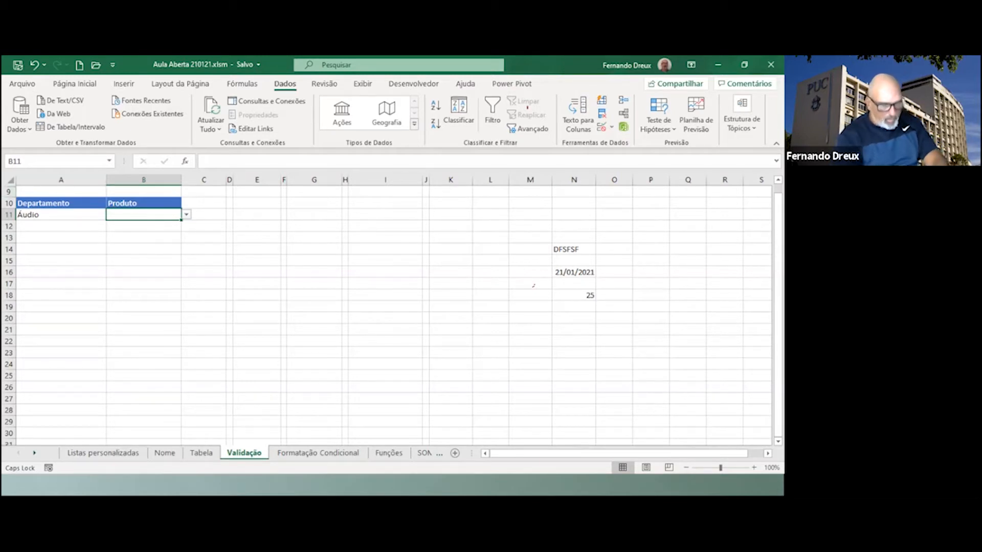
Undo the recent changes to product and department, the hiding of rows 1 to 8 and the entry in N18.
key(ctrl+z)
key(ctrl+z)
key(ctrl+z)
key(ctrl+z)
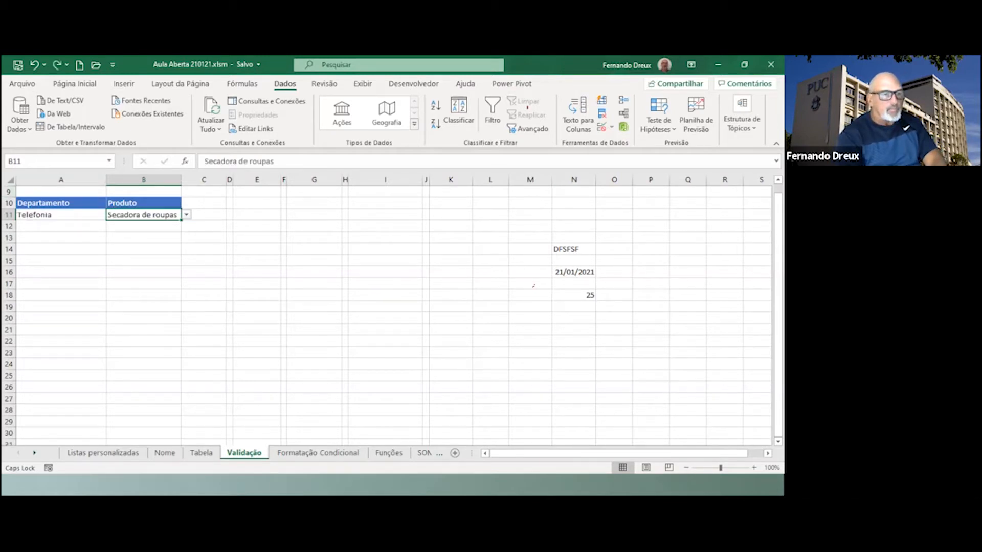
key(ctrl+z)
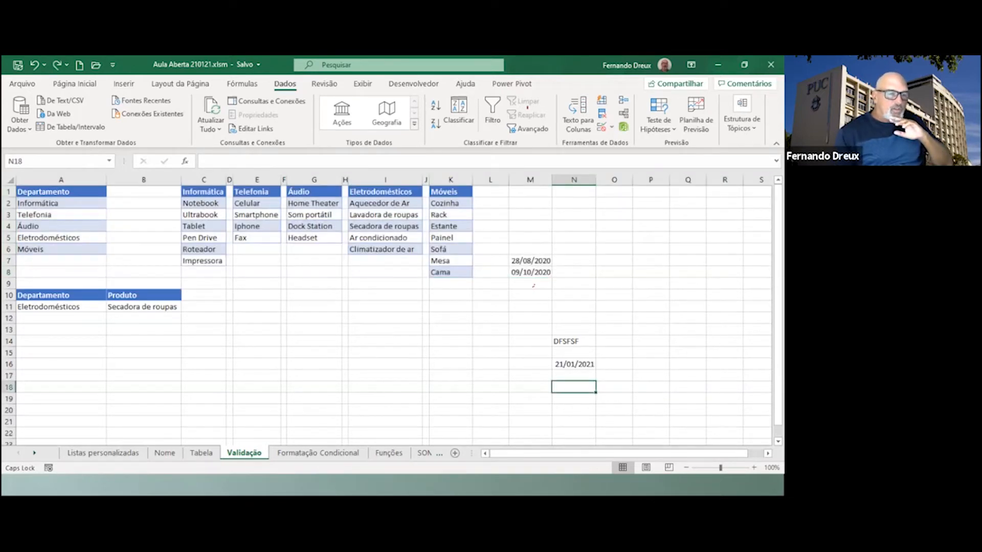
Clear the product in B11 and select the department cell A11.
click(144, 306)
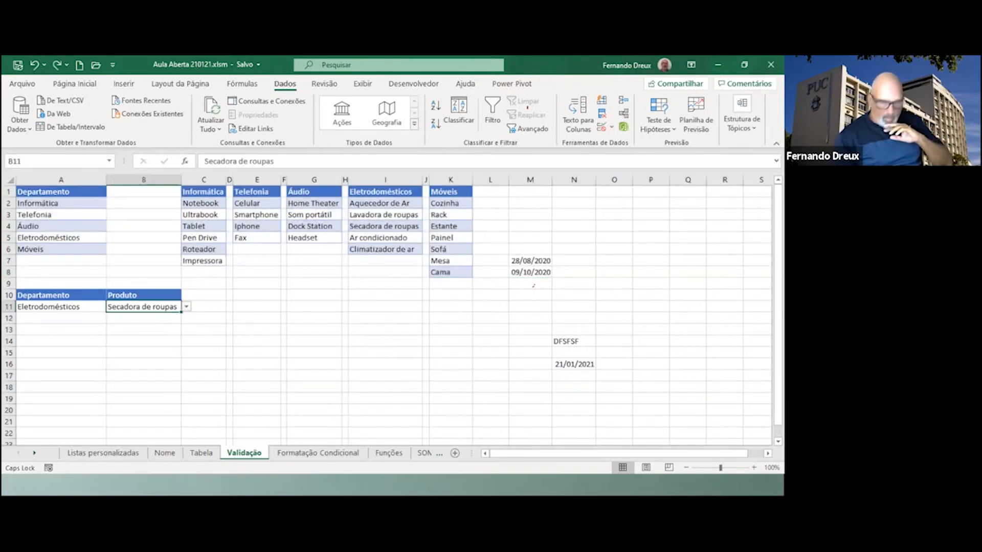
key(Delete)
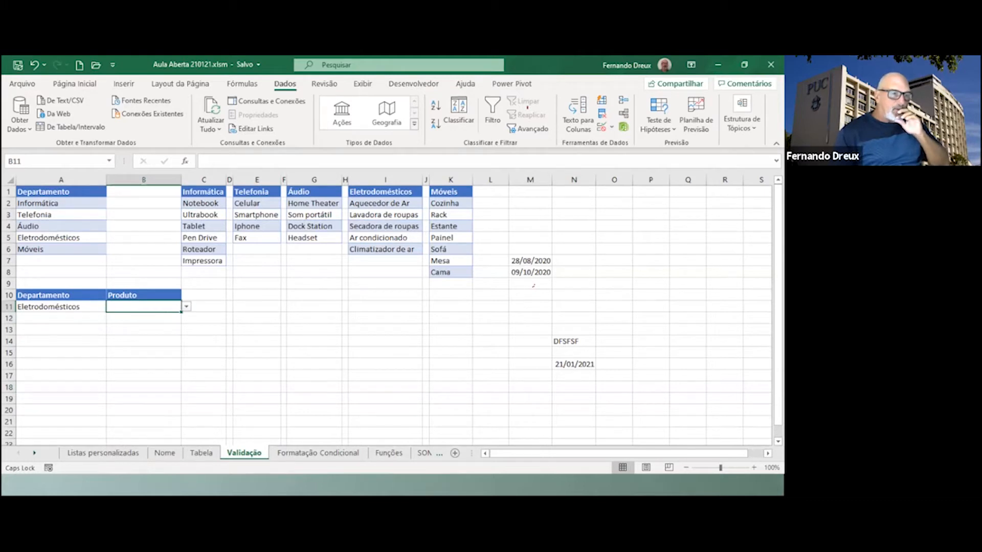
click(61, 203)
click(60, 307)
click(143, 307)
click(61, 307)
click(144, 318)
click(61, 306)
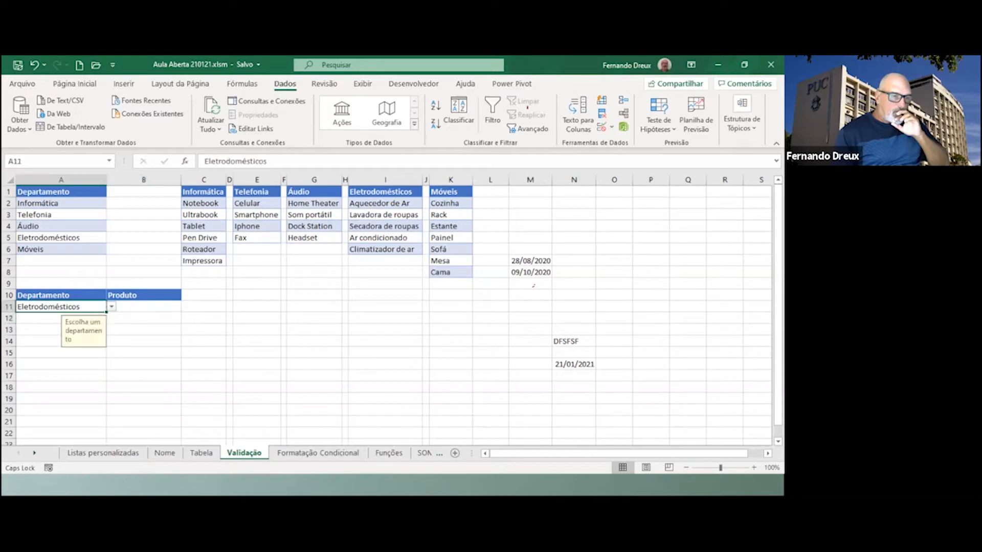
Choose Informática as the department in A11 and Ultrabook as its product in B11.
click(111, 307)
key(Return)
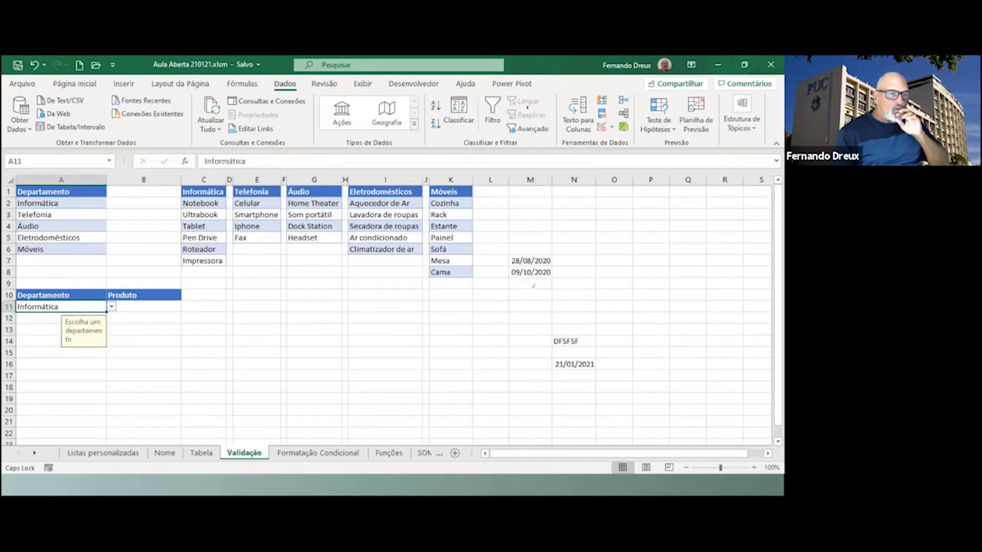
click(144, 307)
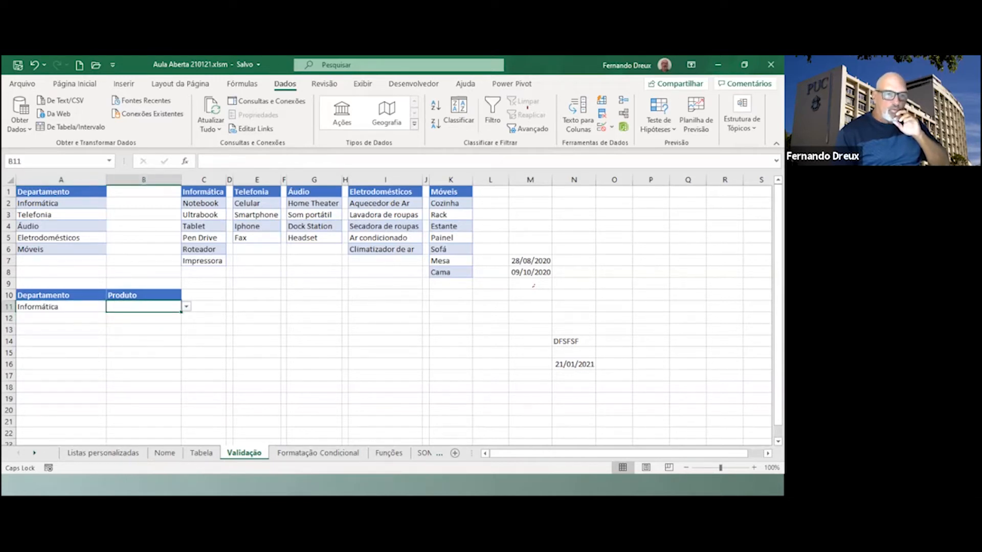
drag(204, 203, 203, 260)
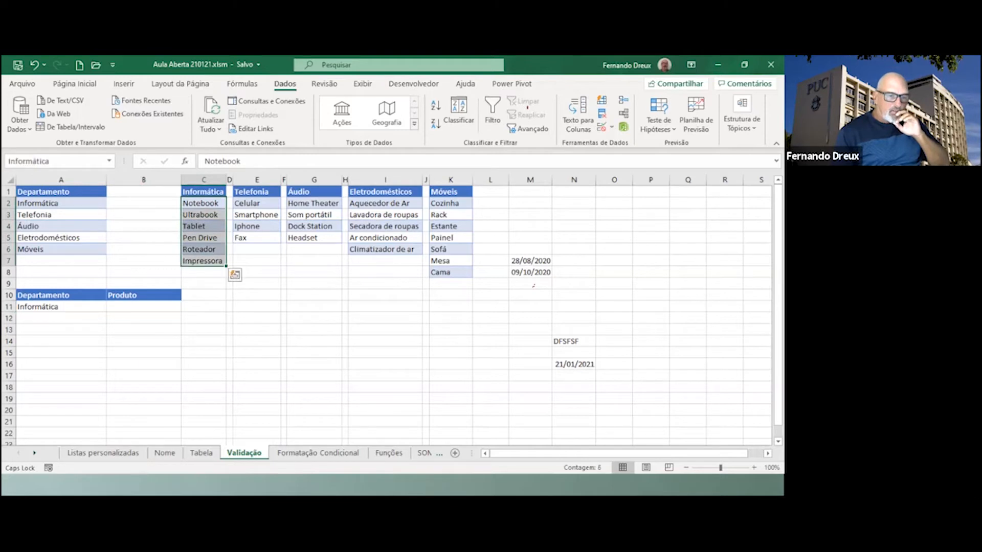
click(144, 307)
key(alt+Down)
key(Down)
key(Return)
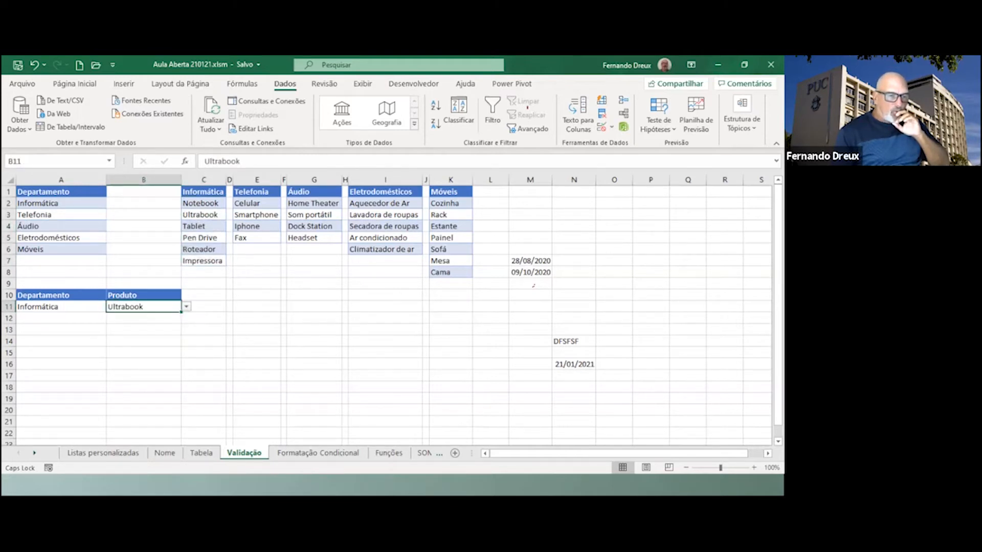
Choose Telefonia as the department in A12 and check the product options offered in B12 without picking one.
click(105, 318)
key(alt+Down)
key(Down)
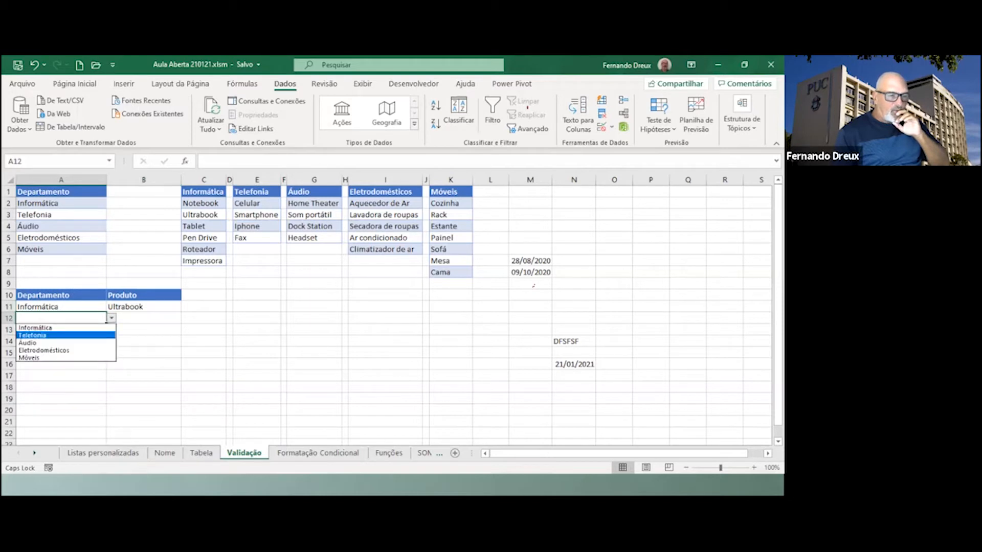
key(Return)
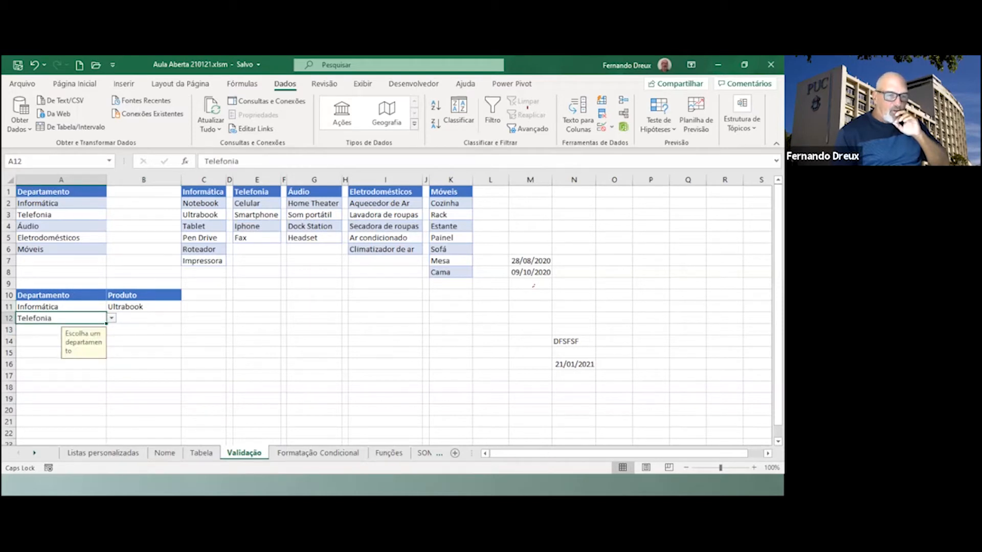
click(144, 318)
key(alt+Down)
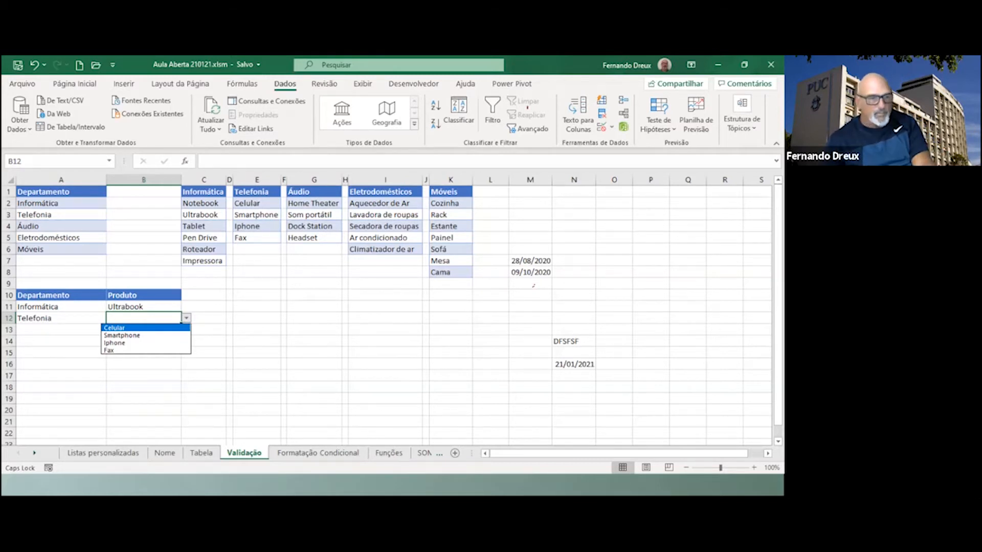
key(alt+Tab)
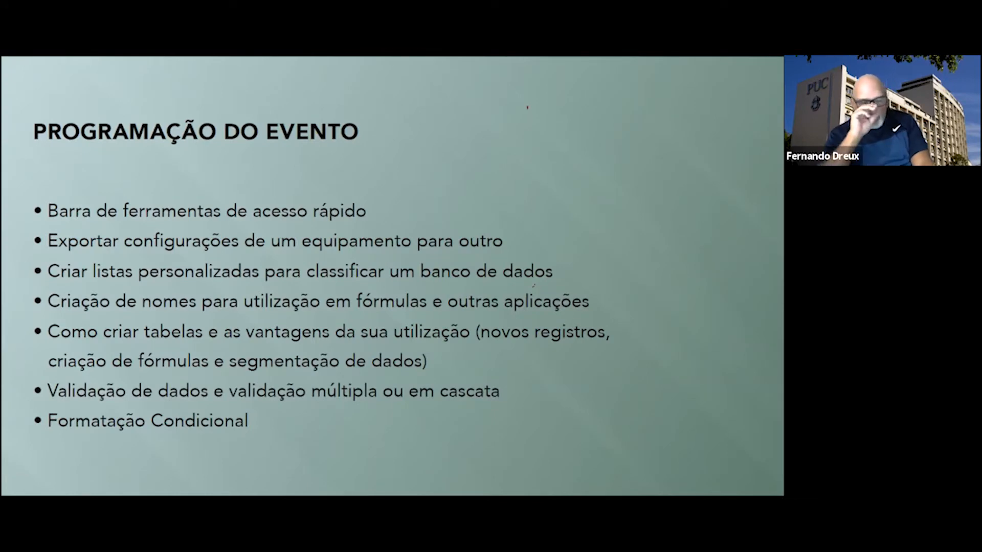
key(alt+Tab)
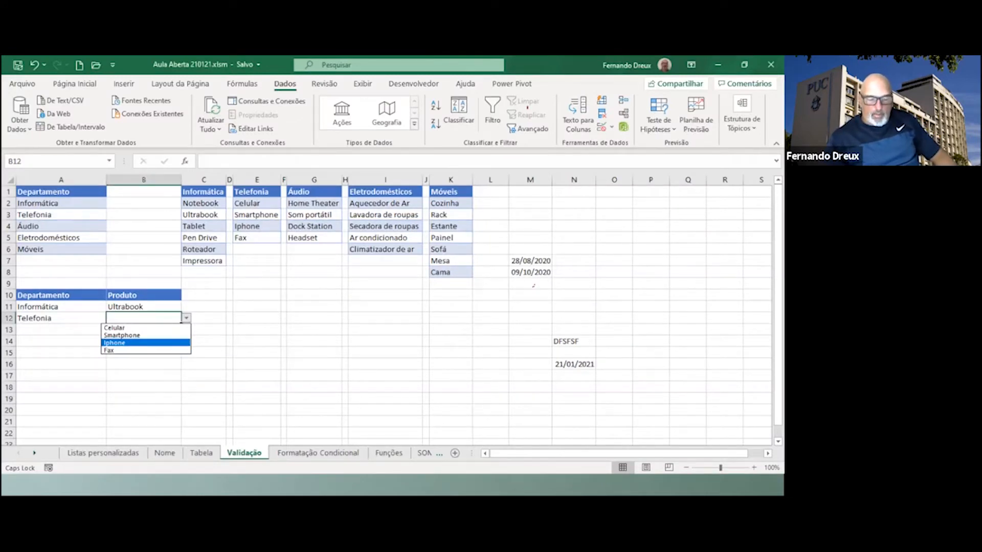
key(Escape)
On the Formatação Condicional sheet, widen column A and choose NOVO in A1, checking the matching items in column B.
key(ctrl+Page_Down)
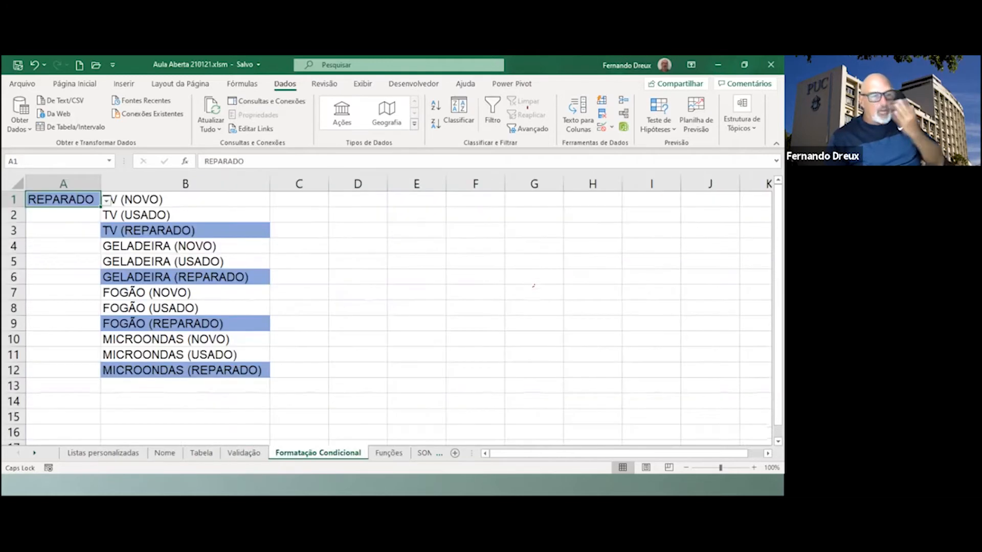
drag(101, 184, 133, 183)
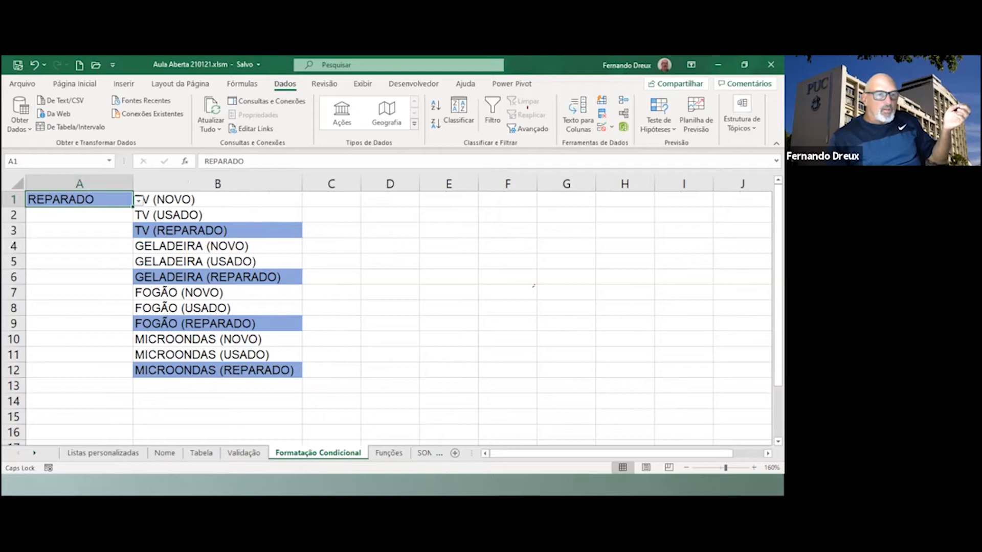
key(alt+Down)
key(Up)
key(Up)
key(Return)
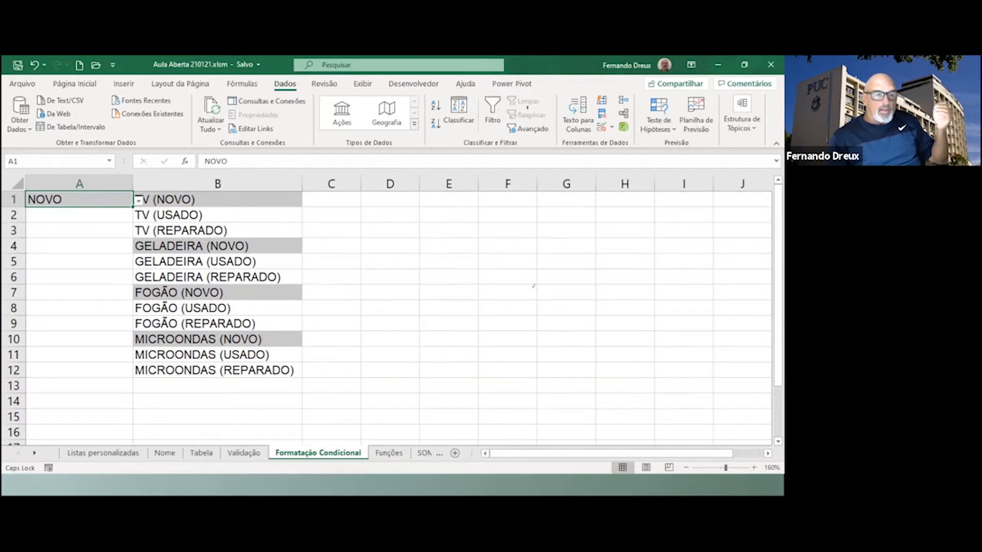
click(218, 246)
click(217, 293)
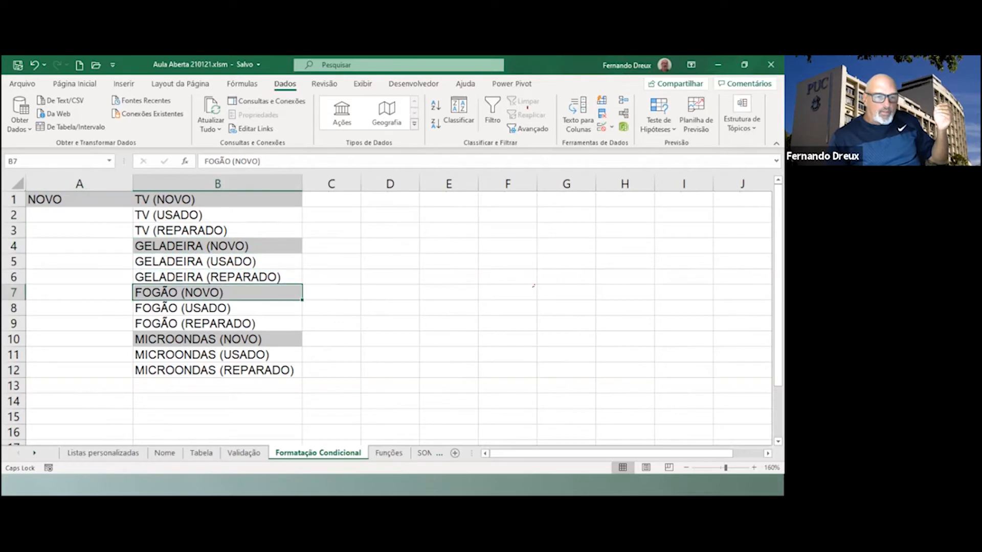
click(218, 339)
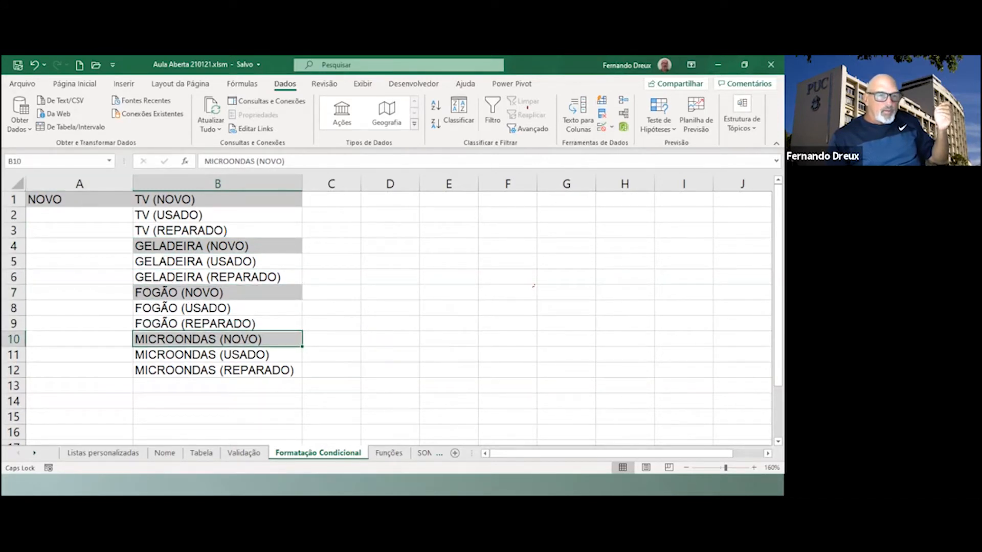
Change the item in B1 to TV (USADO).
click(218, 200)
drag(218, 161, 242, 161)
text(USAD)
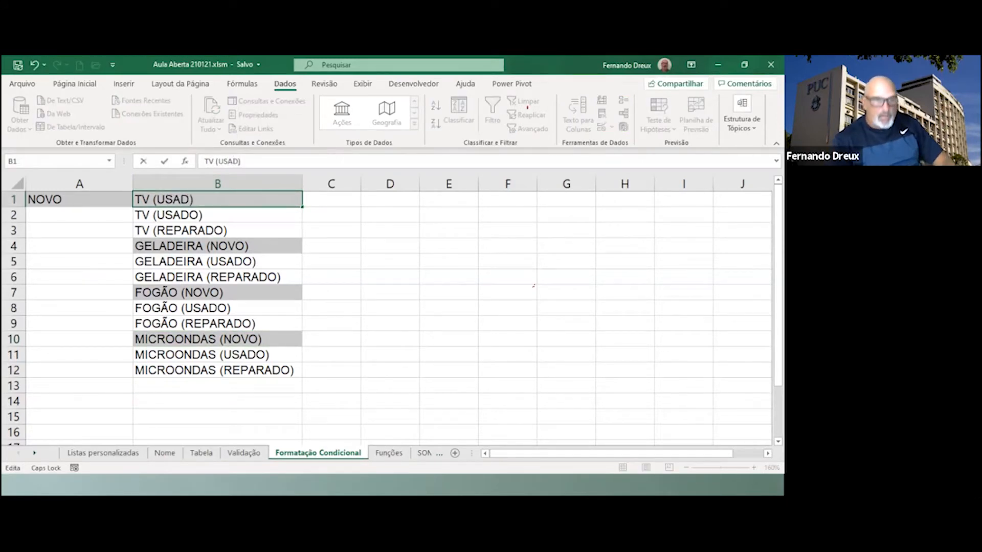
text(O)
key(Return)
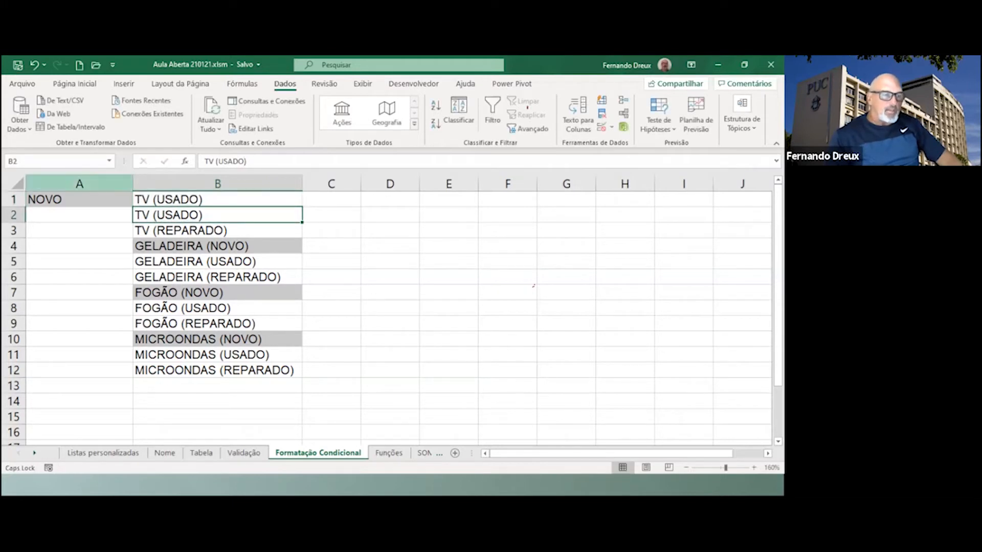
Choose USADO as the condition in A1.
key(Up)
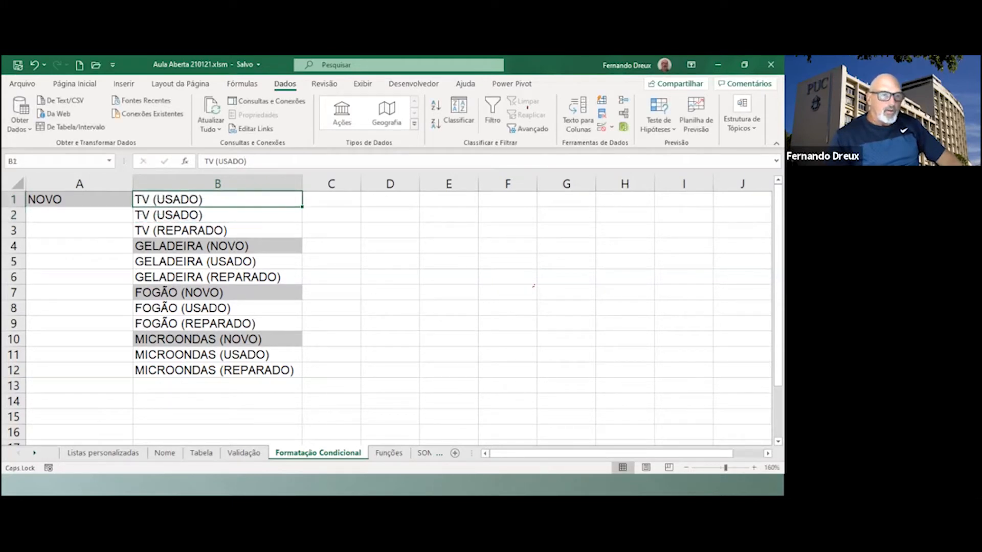
key(Left)
key(alt+Down)
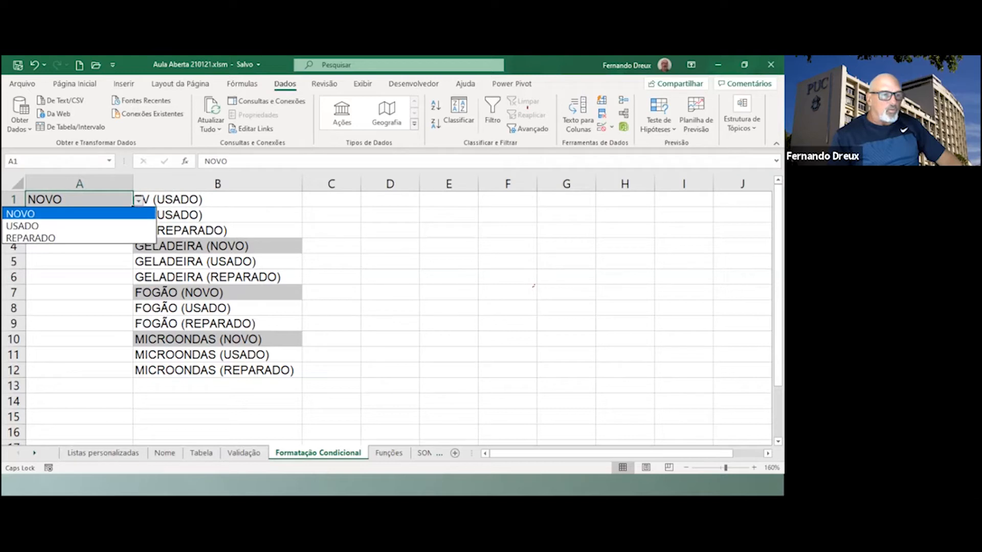
key(Down)
key(Return)
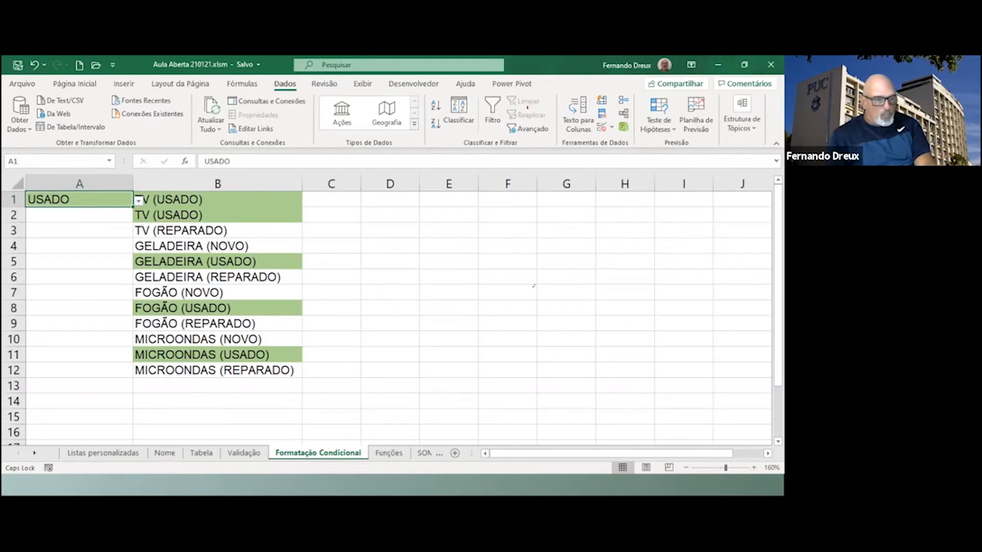
Switch to the presentation, show the slide listing functions, charts and macros, and return to the workbook.
key(alt+Tab)
key(Right)
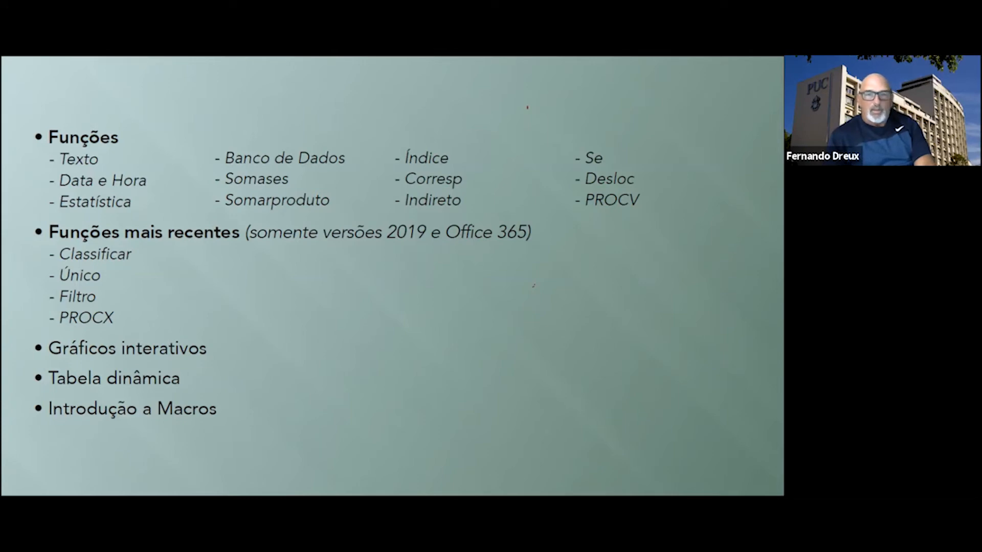
key(alt+Tab)
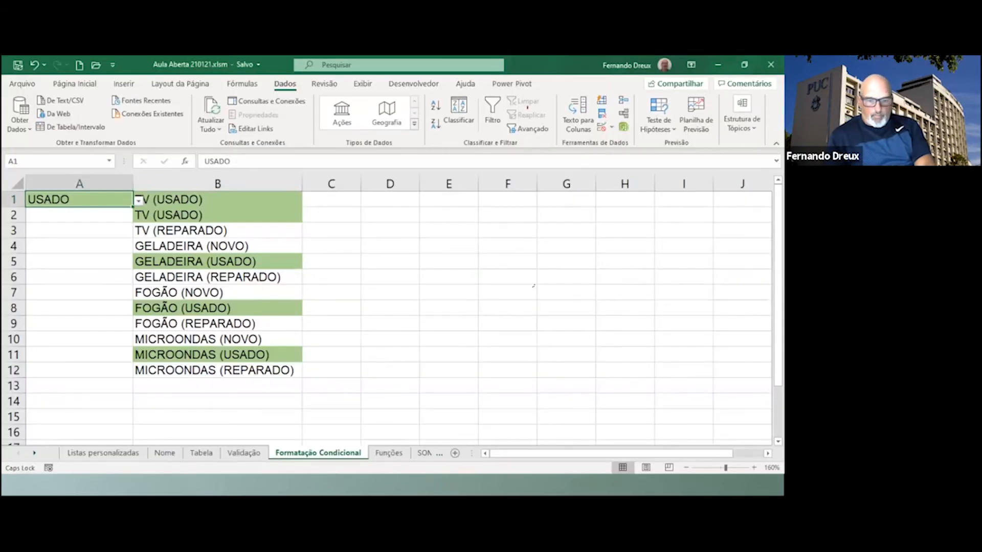
Examine the date and time, text, statistics and database function lists on the Funções sheet.
key(ctrl+Page_Down)
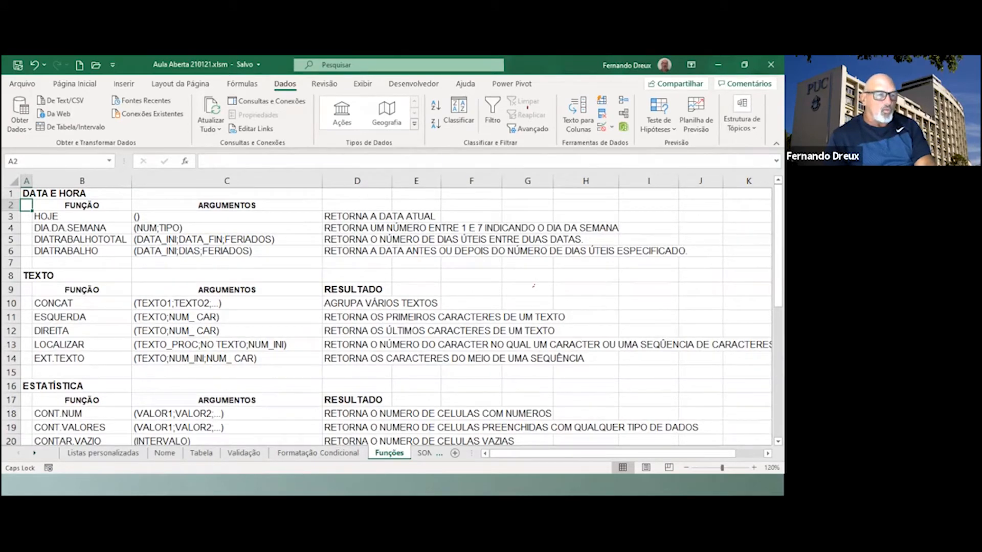
drag(82, 216, 82, 251)
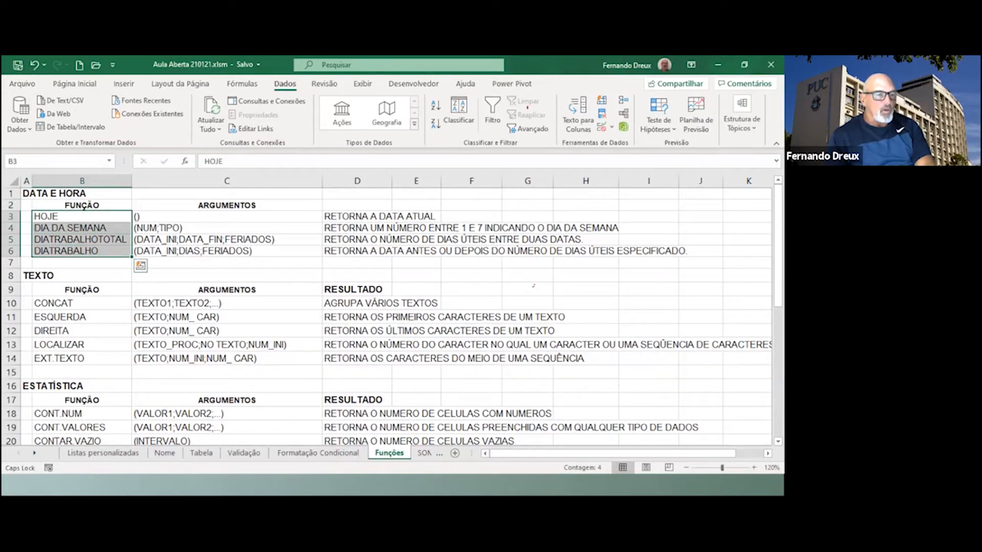
drag(82, 304, 82, 358)
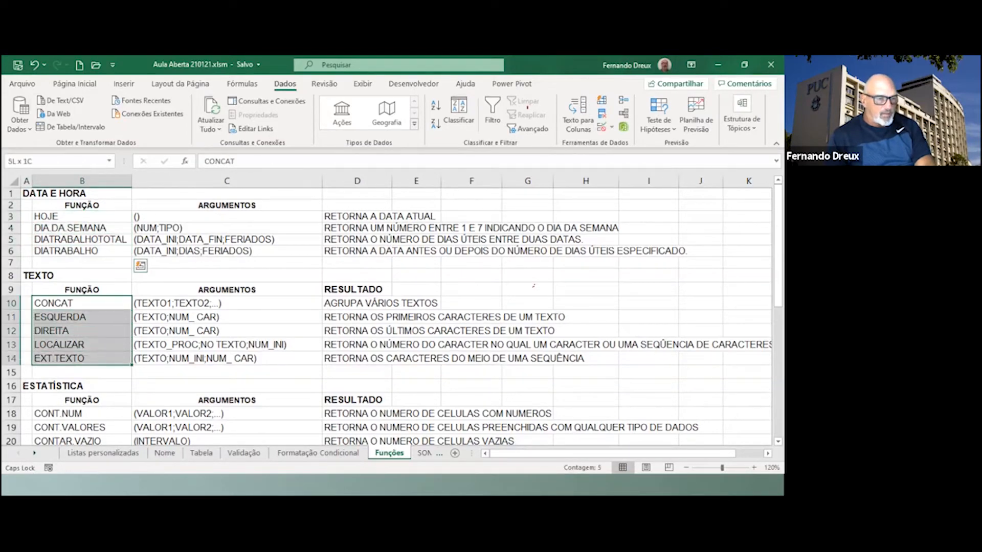
scroll(533, 285, down, 3)
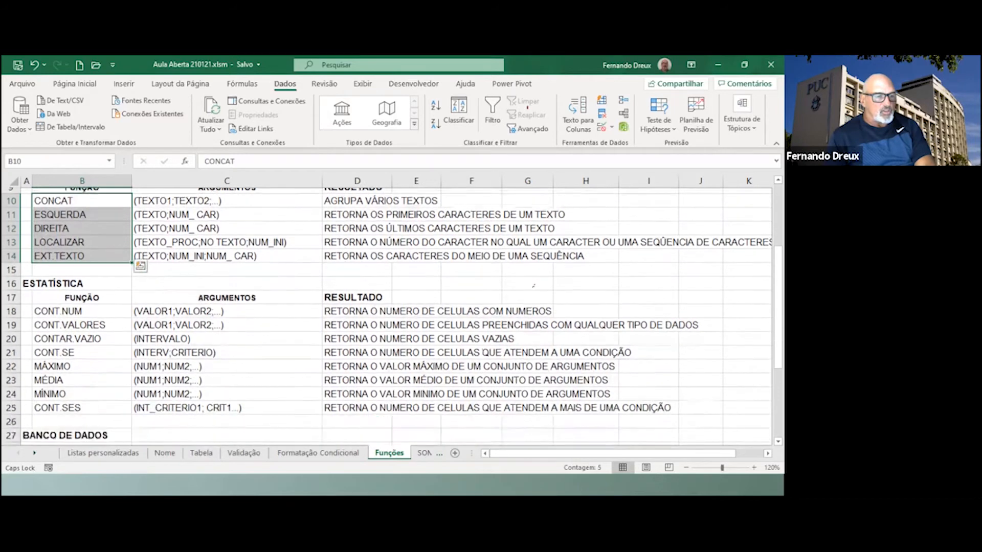
drag(82, 306, 82, 402)
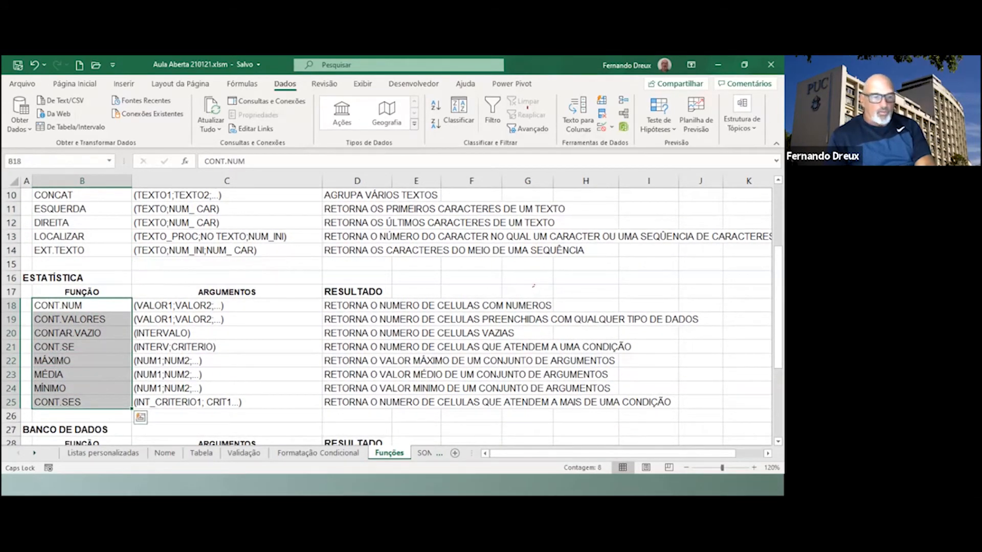
scroll(533, 285, down, 4)
drag(81, 292, 82, 347)
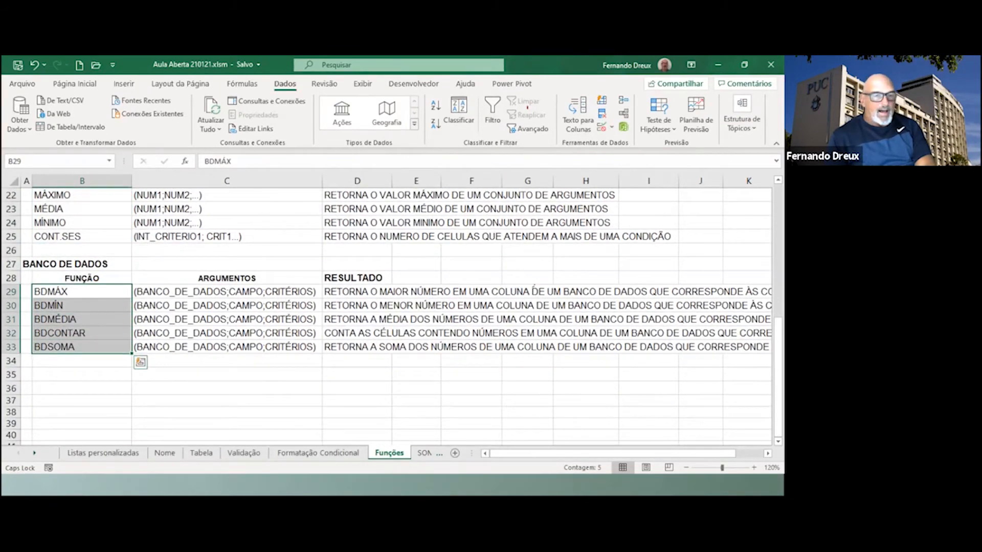
scroll(533, 285, up, 7)
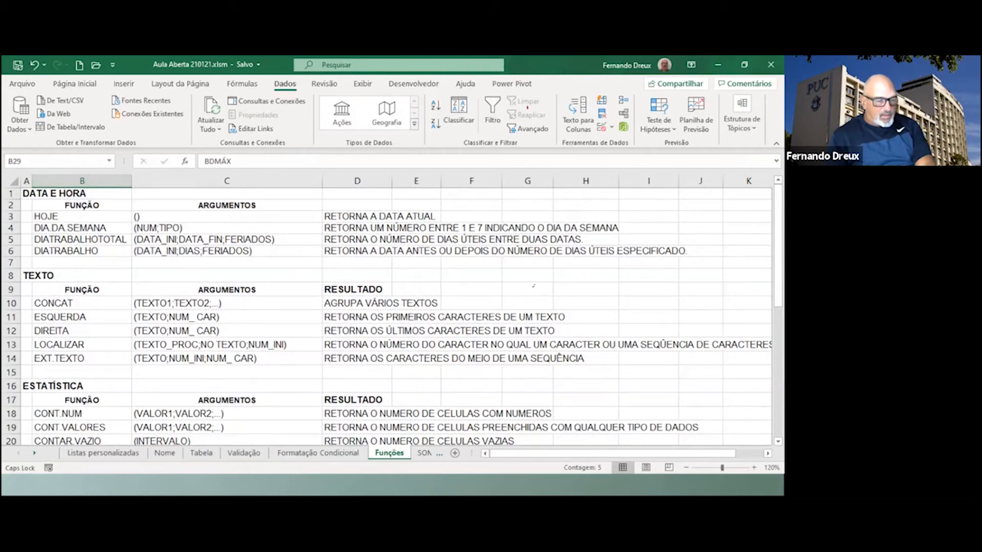
On the SOMASES sheet, examine the formula in B21 and the seller, article, value and date columns.
click(34, 453)
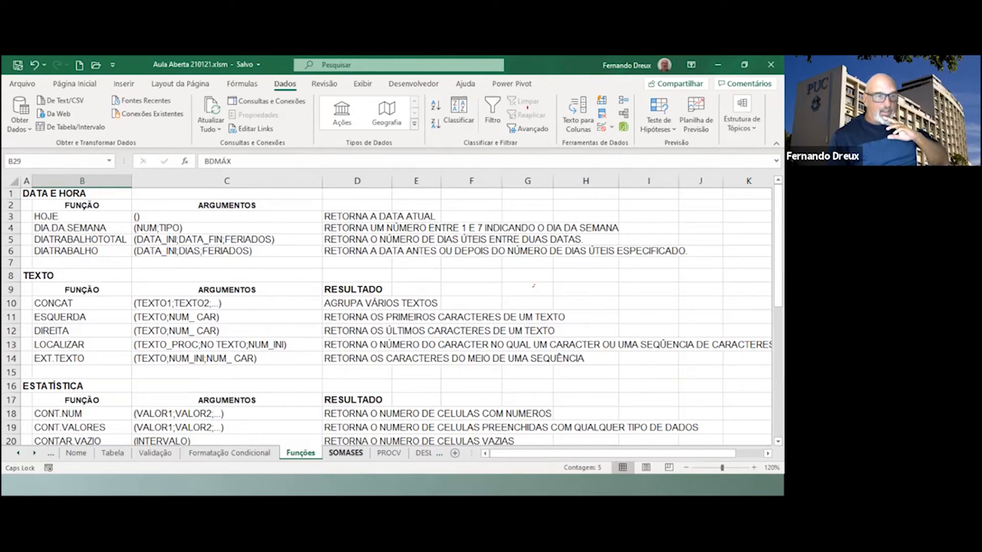
click(345, 453)
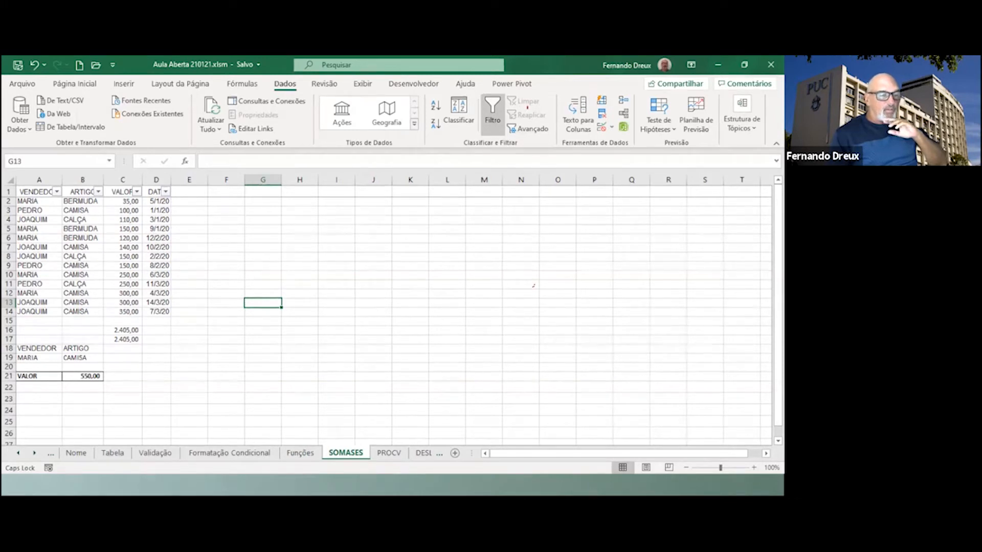
click(82, 376)
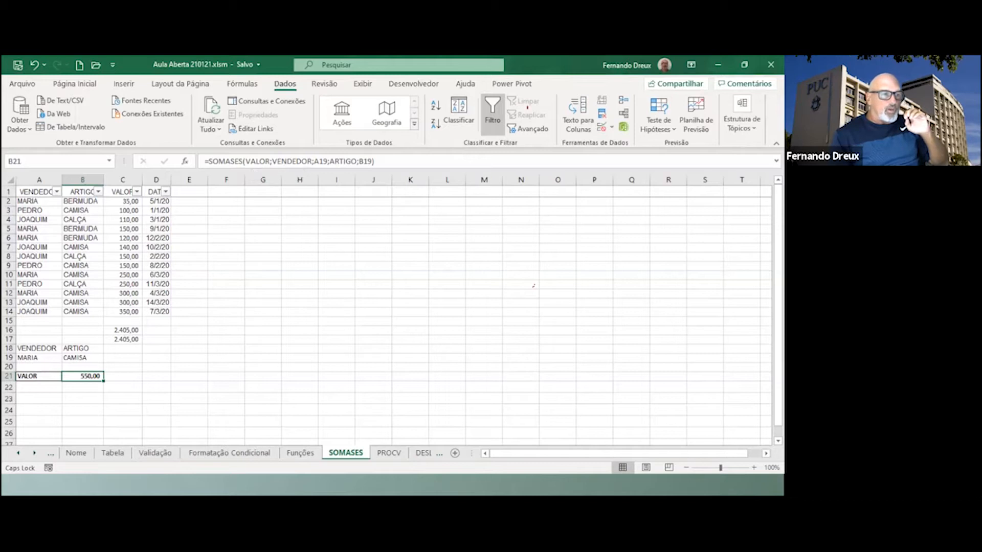
drag(31, 201, 30, 311)
drag(81, 201, 82, 320)
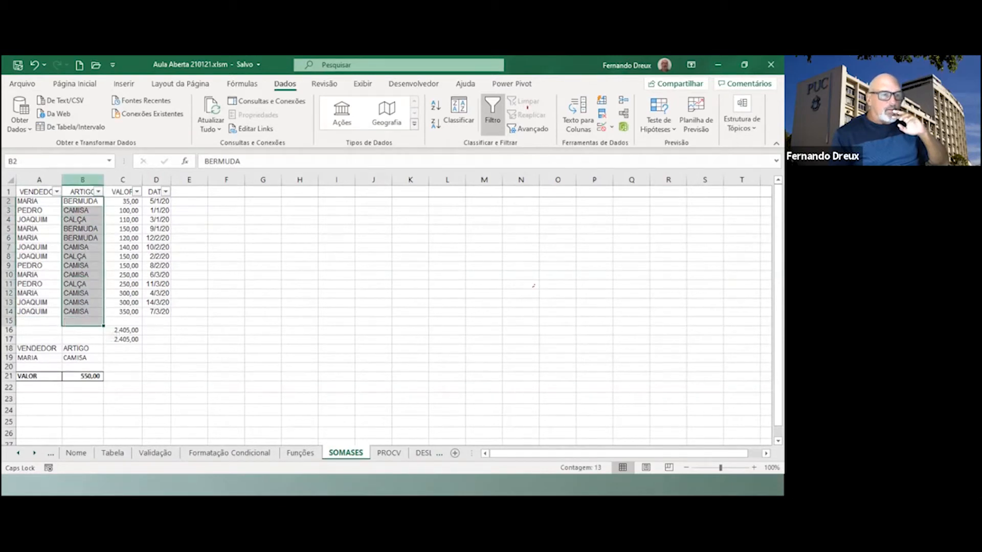
drag(81, 200, 82, 312)
drag(122, 201, 123, 311)
drag(157, 201, 157, 311)
Check the SOMASES formula in B21 against its seller and article criteria cells, A19 and B19.
click(82, 376)
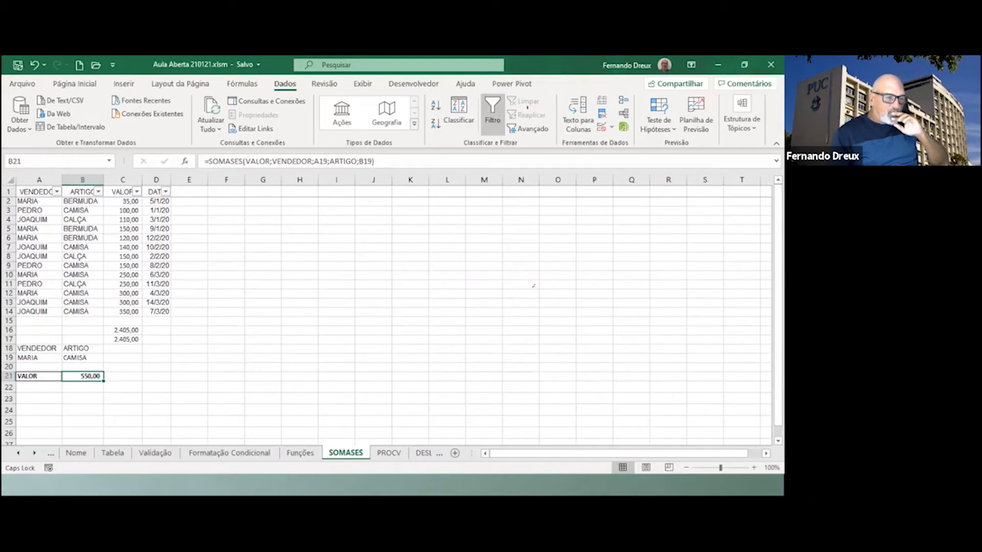
click(39, 358)
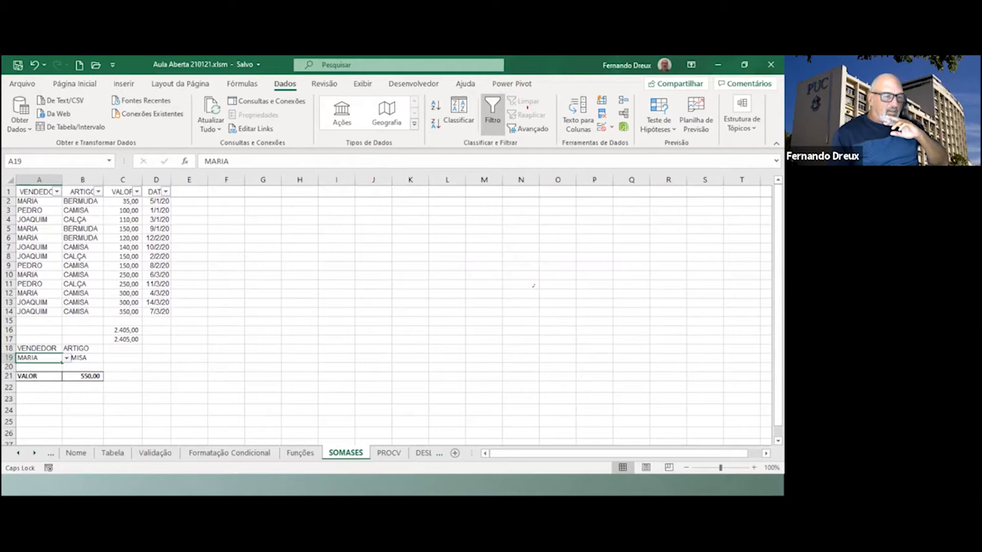
click(82, 358)
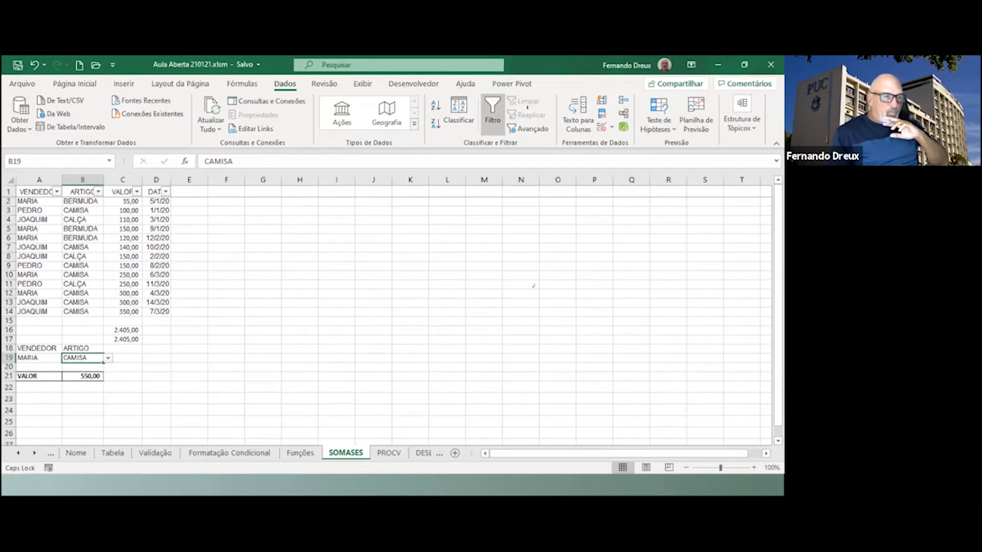
Filter the sales list to the seller entered in A19 and the article CAMISA.
click(82, 376)
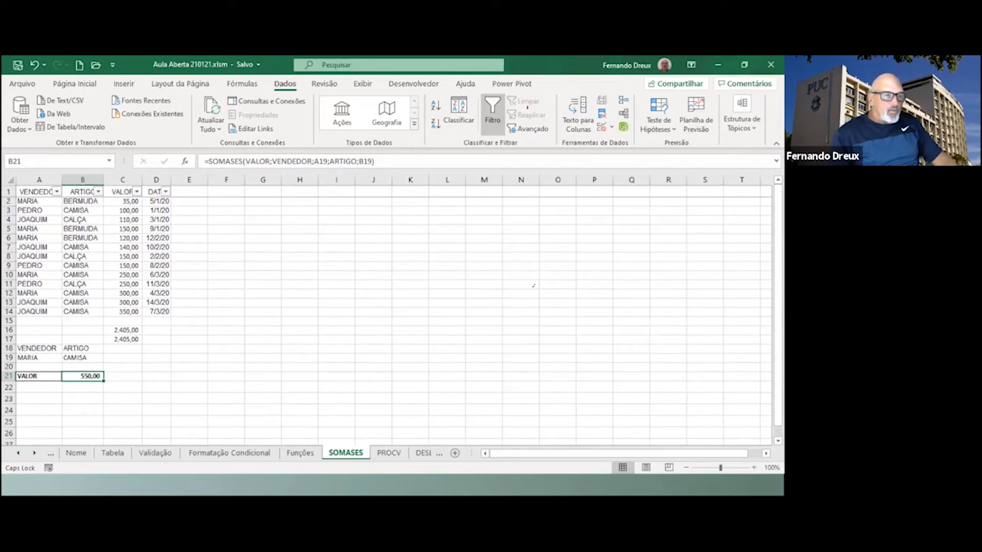
click(57, 192)
click(36, 327)
click(36, 348)
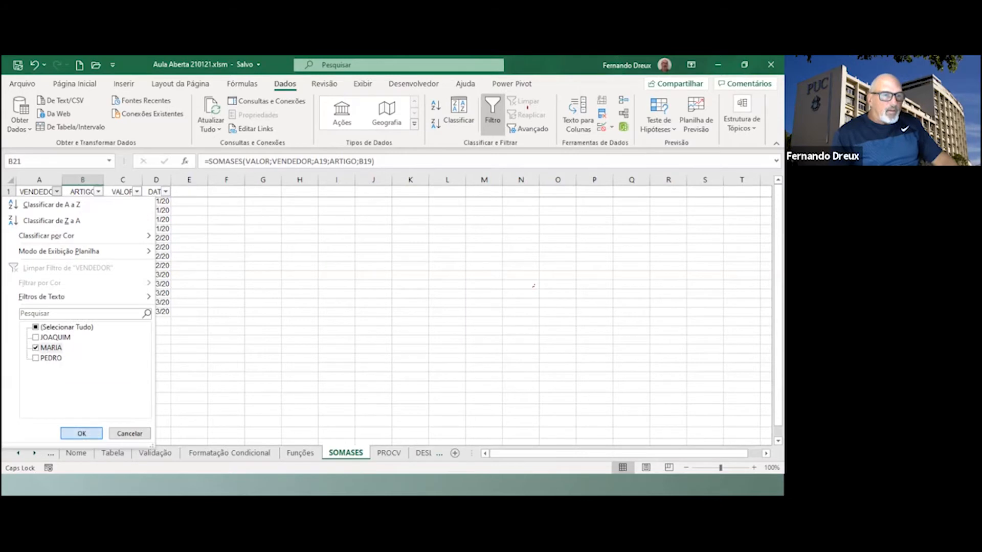
click(82, 433)
click(98, 191)
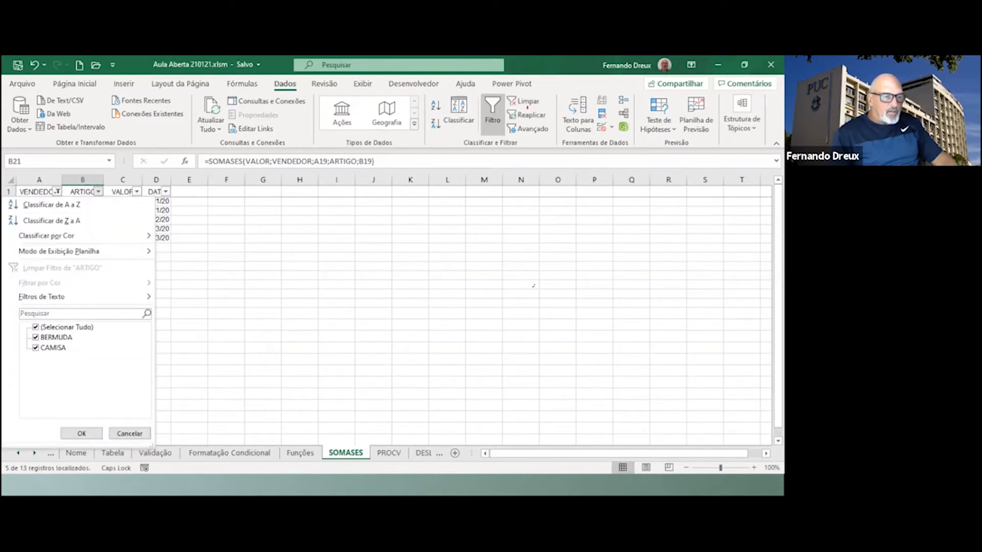
click(35, 337)
click(81, 433)
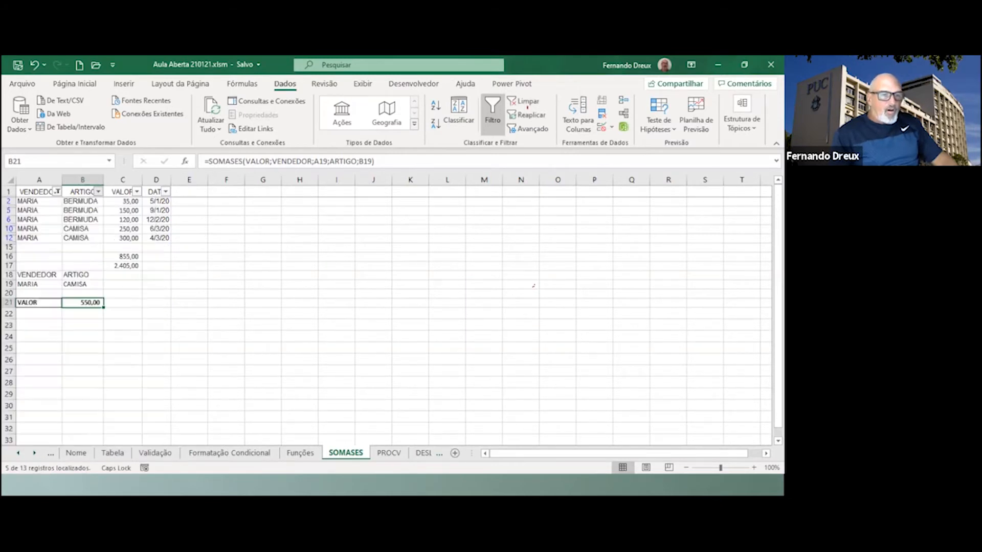
Check the SUBTOTAL formula in C16 against the filtered values, and clear the filters from the sales list.
click(123, 229)
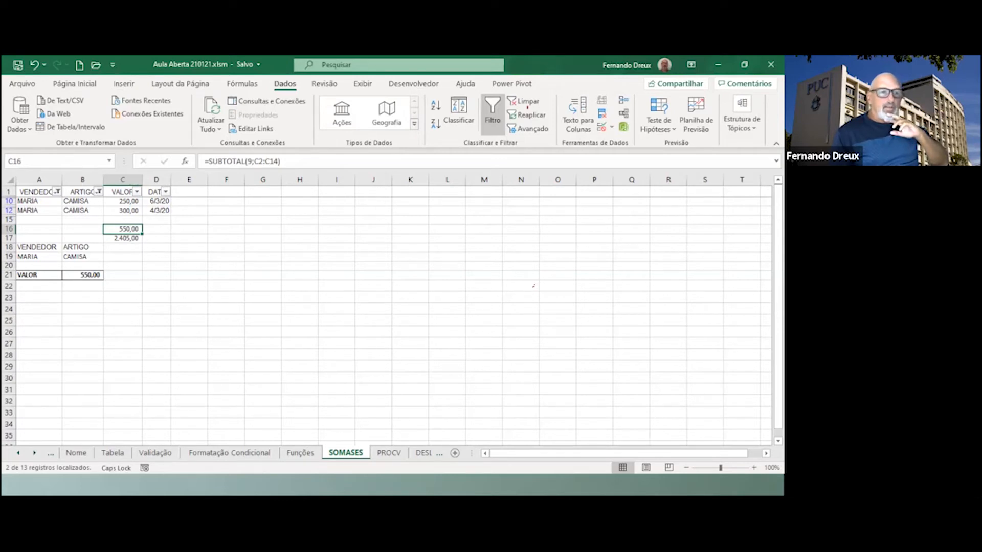
click(122, 202)
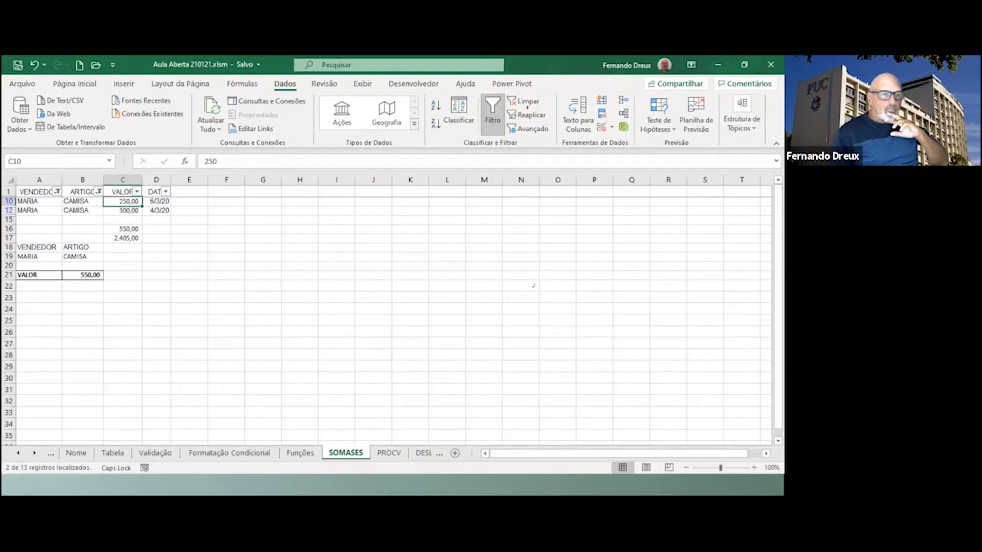
click(527, 101)
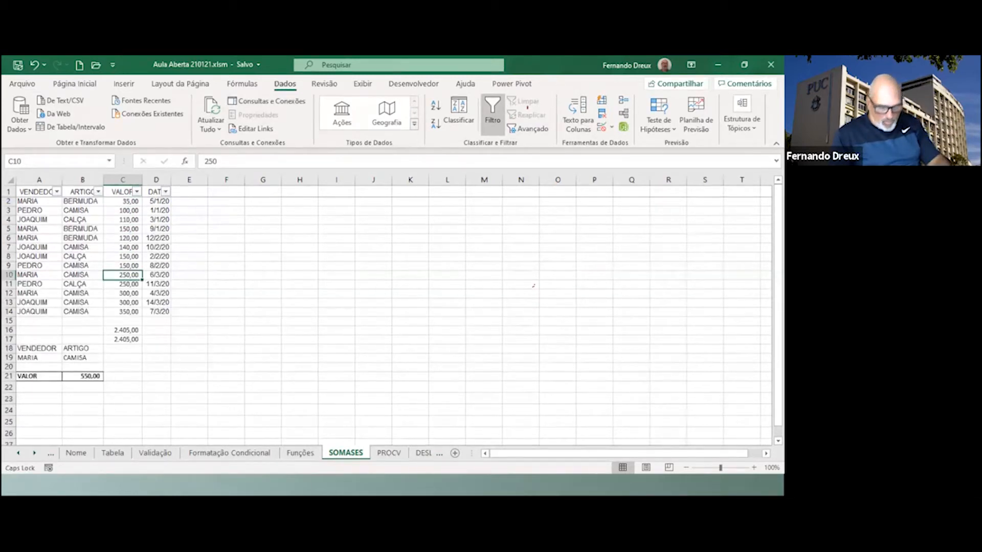
Change the seller criterion in A19 to the seller listed in A3.
click(39, 358)
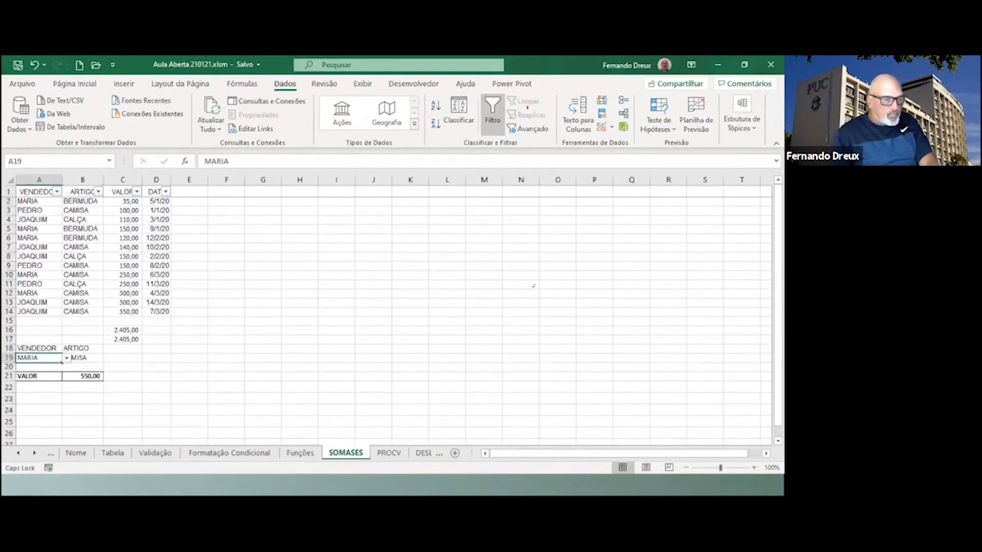
click(66, 358)
click(39, 374)
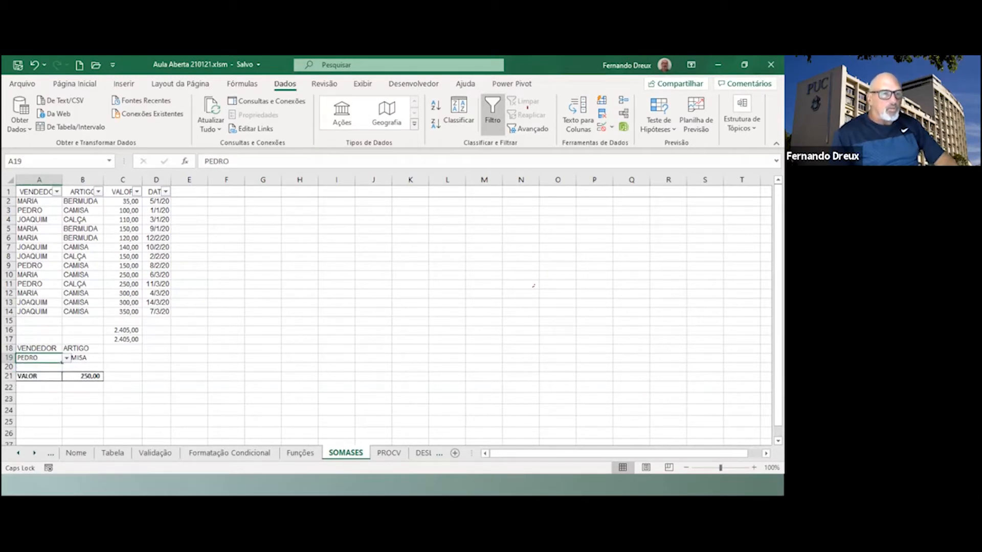
Select A3:C3 and A9:C9 together to check the seller's CAMISA sales against B21, and save the workbook.
drag(39, 210, 123, 210)
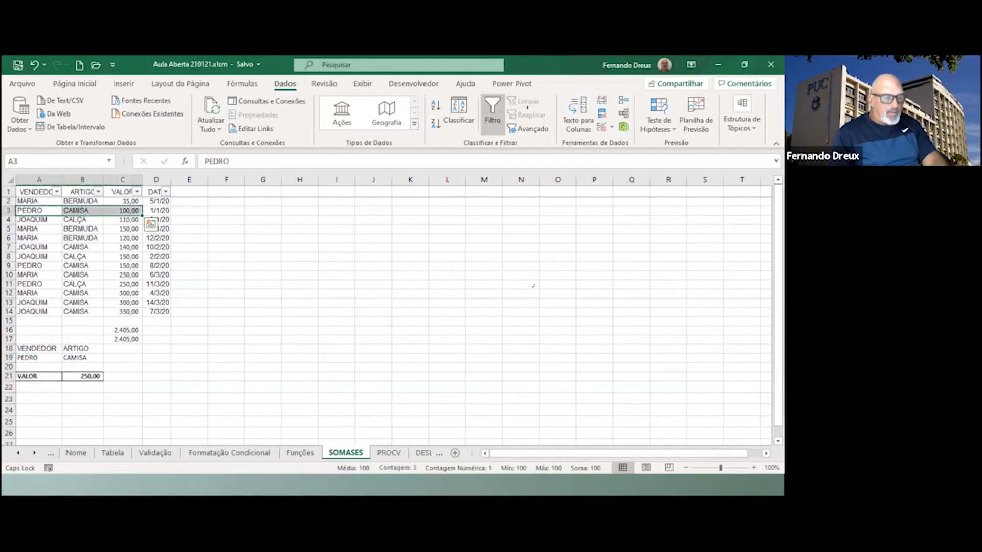
drag(38, 266, 123, 266)
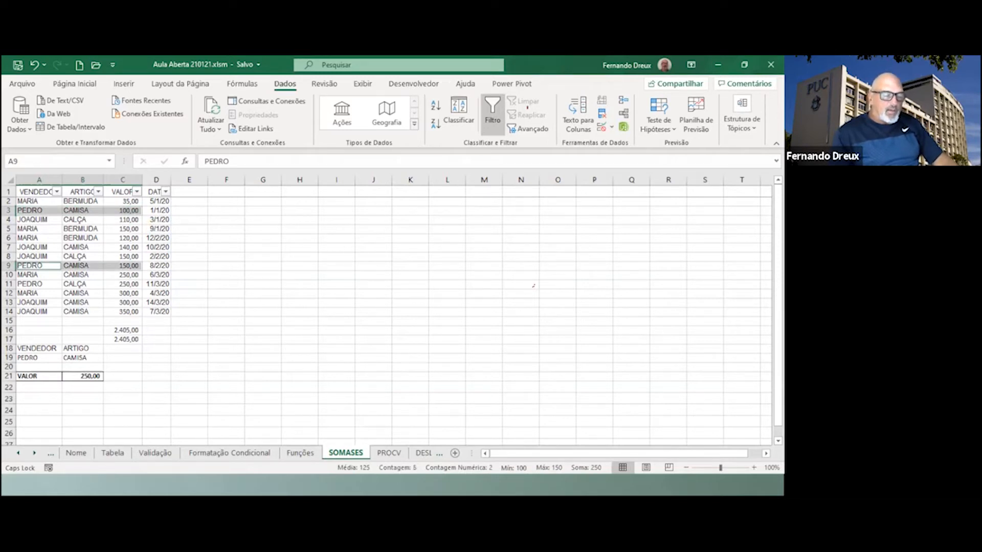
key(ctrl+s)
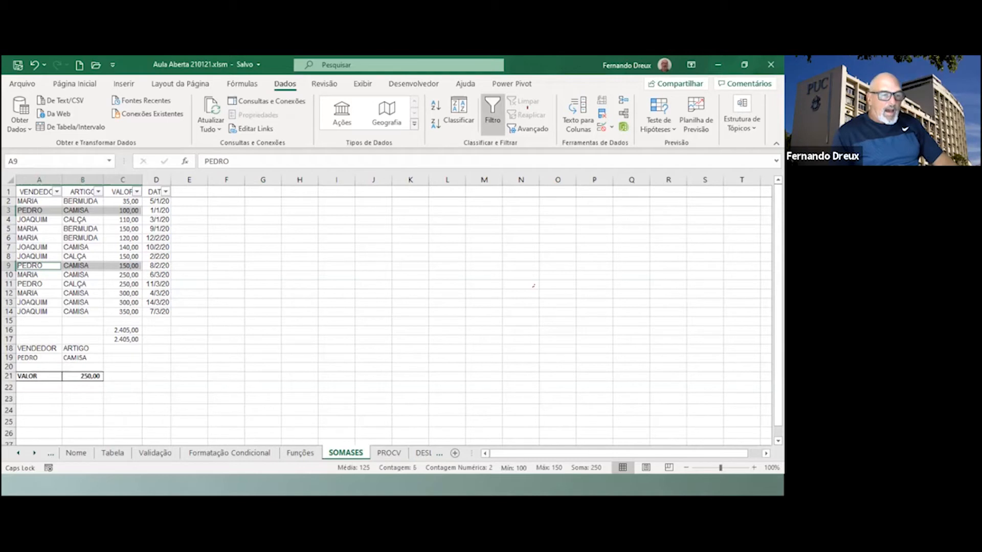
Compare the SUBTOTAL formula in C16 with the SOMA formula in C17.
click(122, 331)
click(123, 339)
click(123, 330)
click(123, 339)
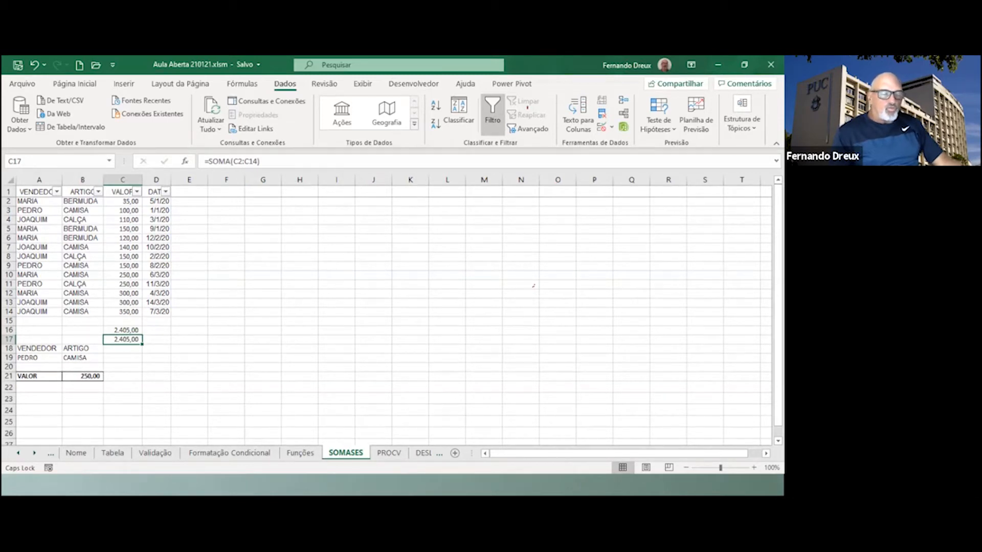
Filter the sales list to the seller listed in A2.
click(123, 256)
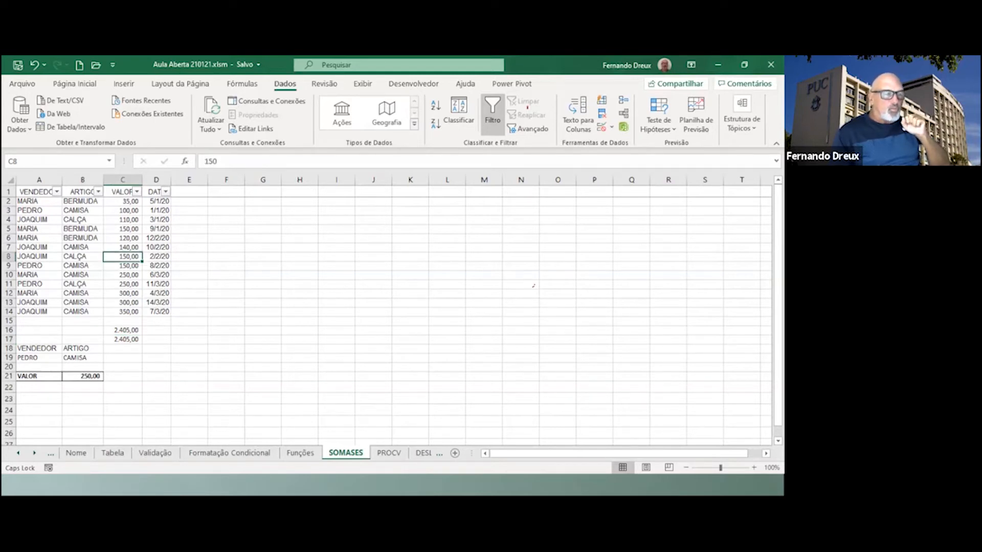
click(57, 192)
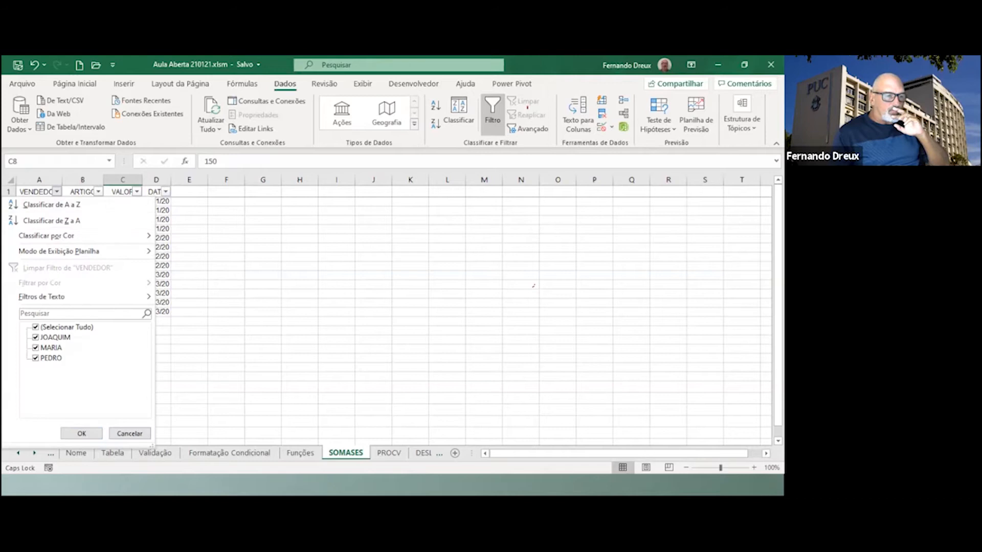
click(36, 327)
click(35, 348)
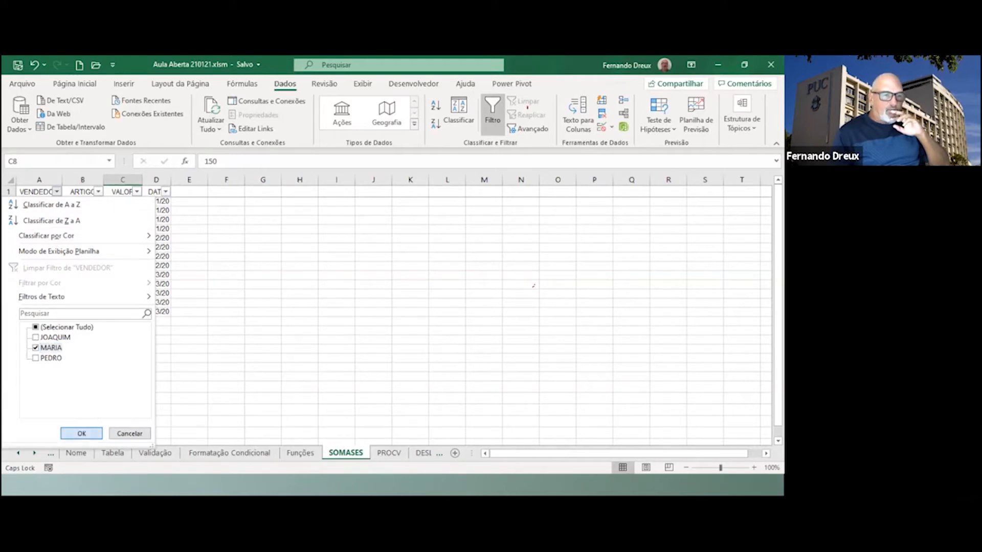
click(81, 434)
Check the totals in C17 and C16 against the sum of the filtered values in C2:C12.
click(122, 266)
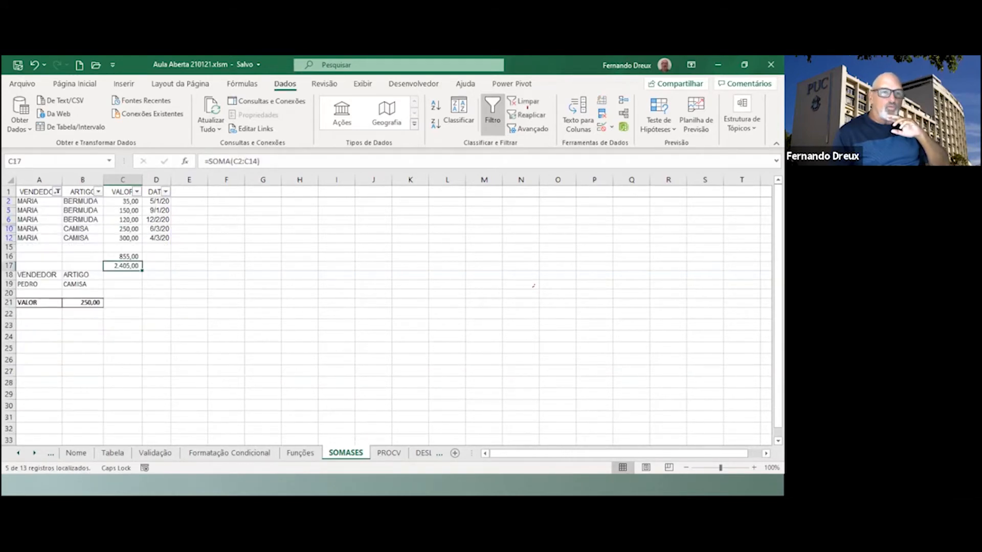
key(Up)
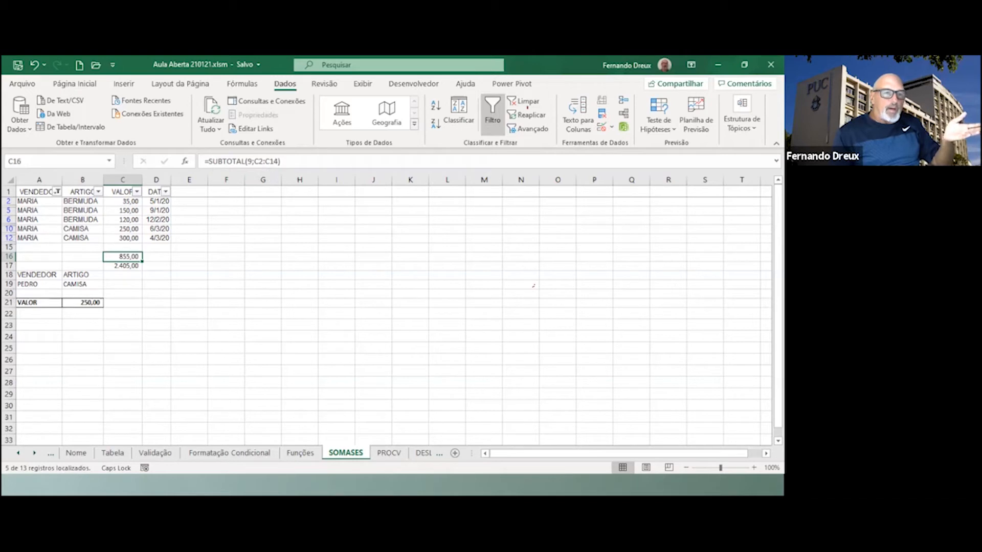
drag(123, 201, 122, 239)
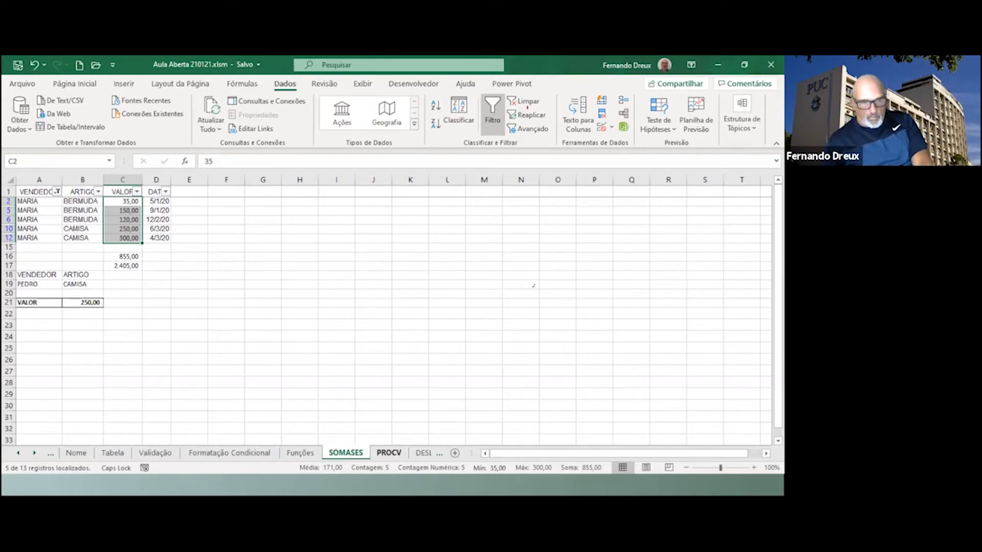
On the PROCV sheet, set the material code in A8 to 00B.001.001.
click(388, 452)
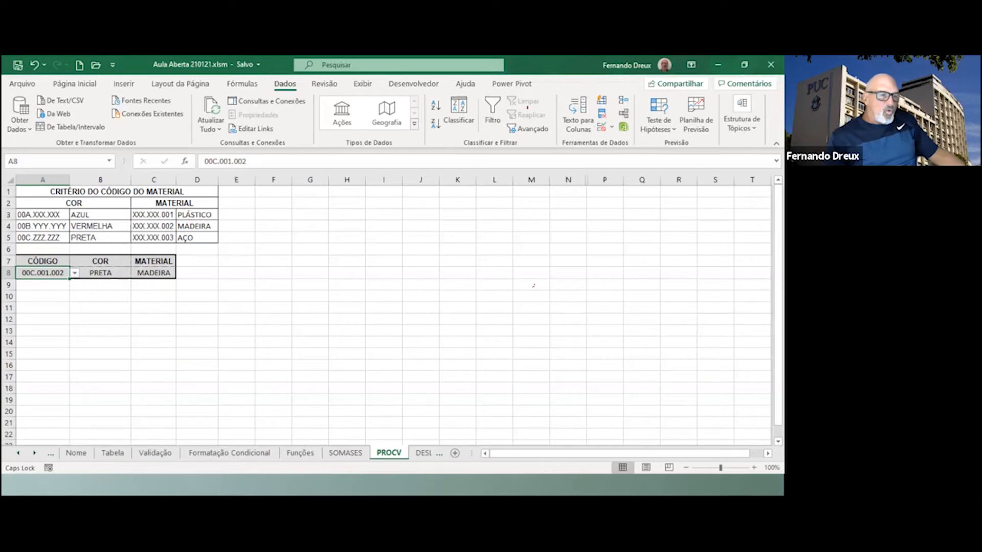
click(75, 272)
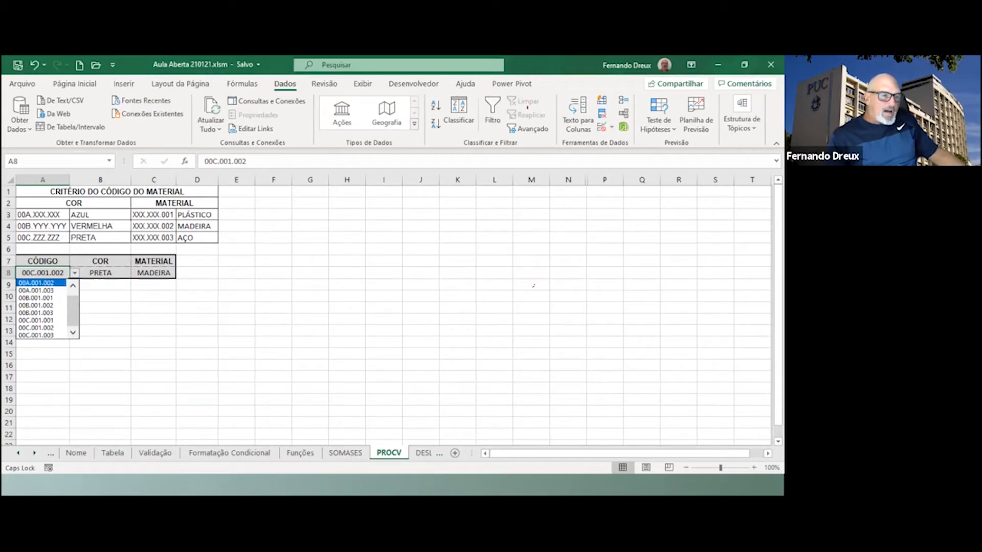
drag(73, 311, 73, 306)
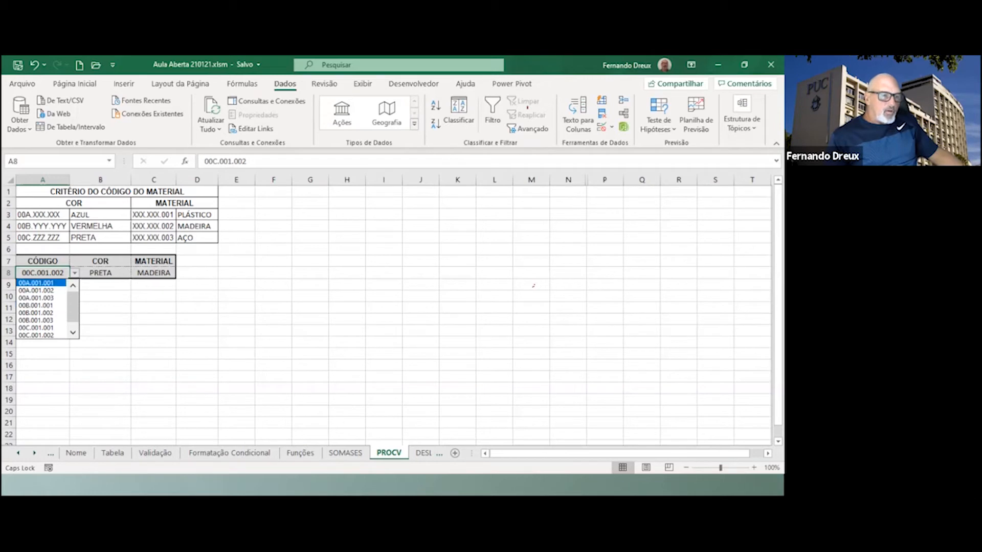
click(36, 305)
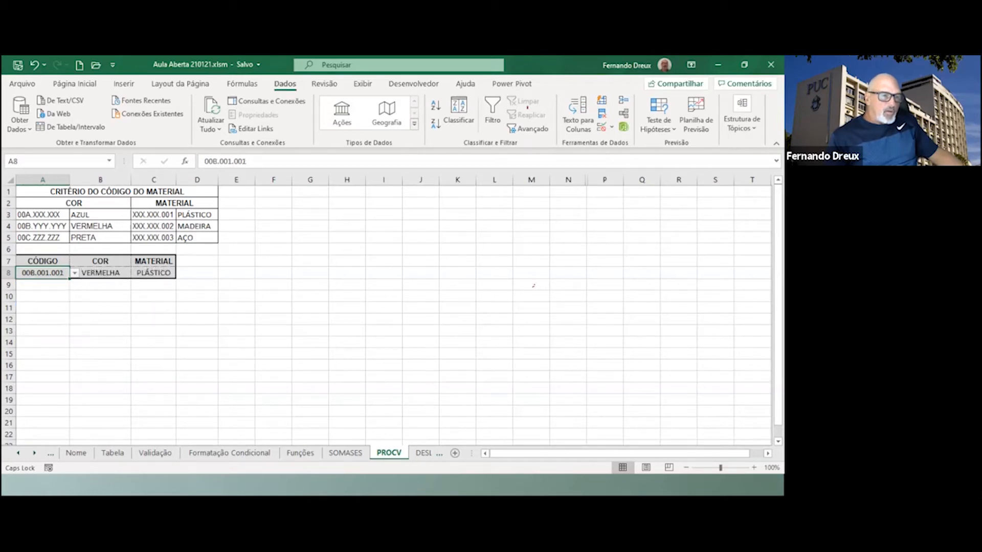
Change the material code in A8 to 00C.001.001.
key(alt+Down)
key(Down)
key(Down)
key(Down)
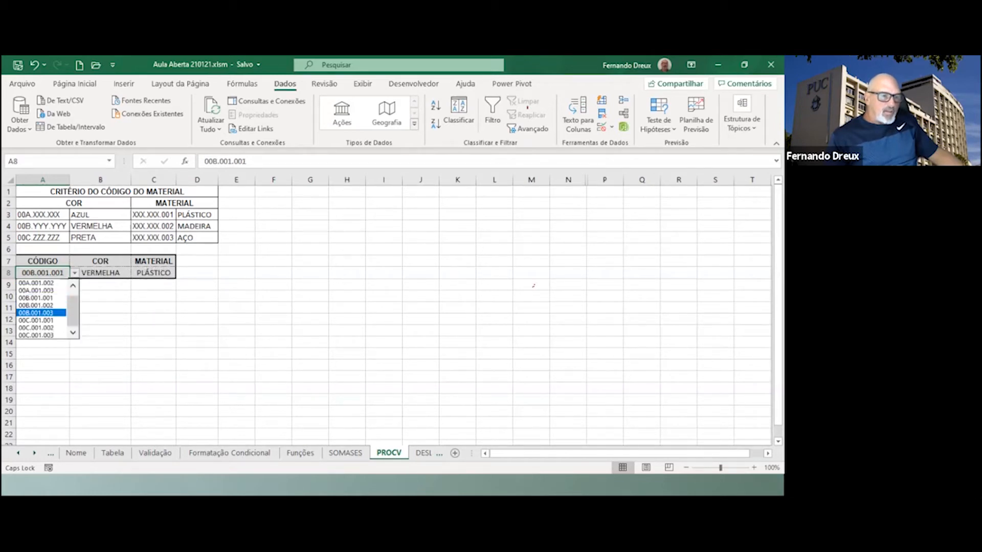
key(Return)
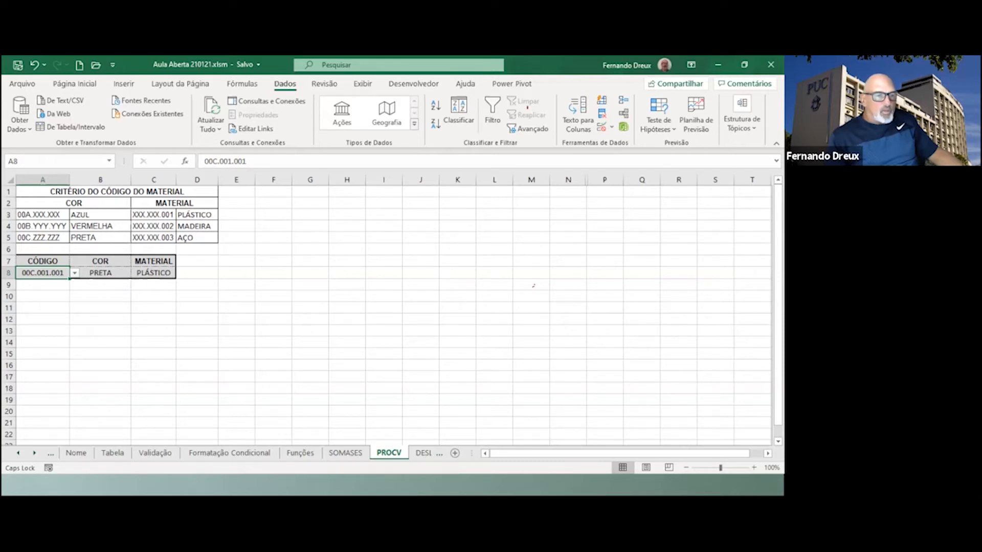
Change the material code in A8 to 00B.001.002.
key(alt+Down)
key(Up)
key(Up)
key(Return)
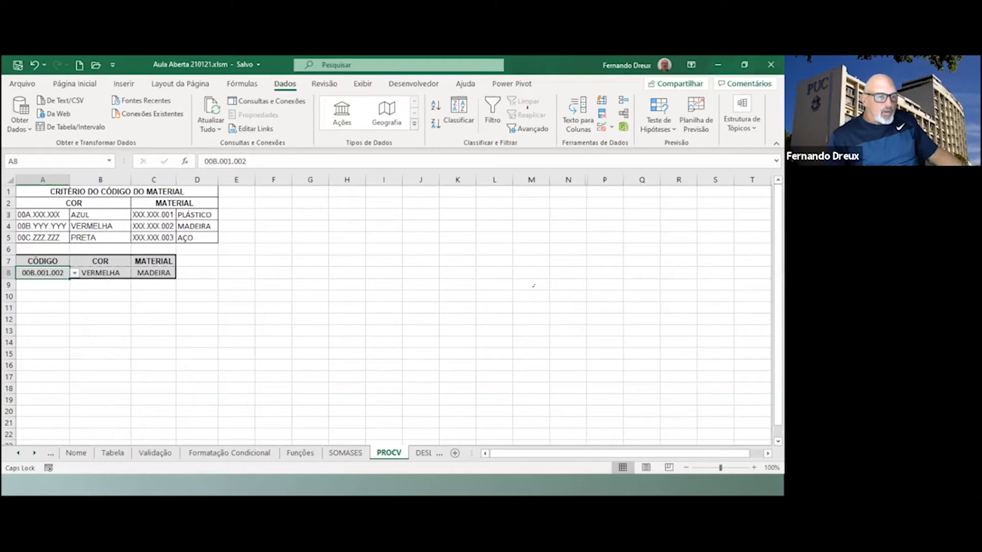
Set the material code in A8 to 00C.001.003 and examine the PROCV formula in B8.
key(alt+Down)
key(Down)
key(Down)
key(Down)
key(Down)
key(Return)
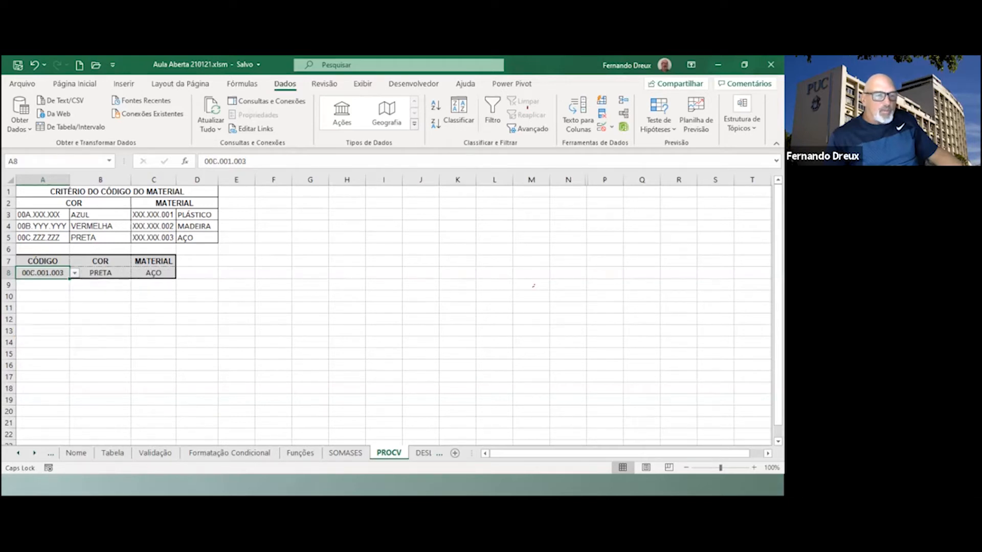
key(Right)
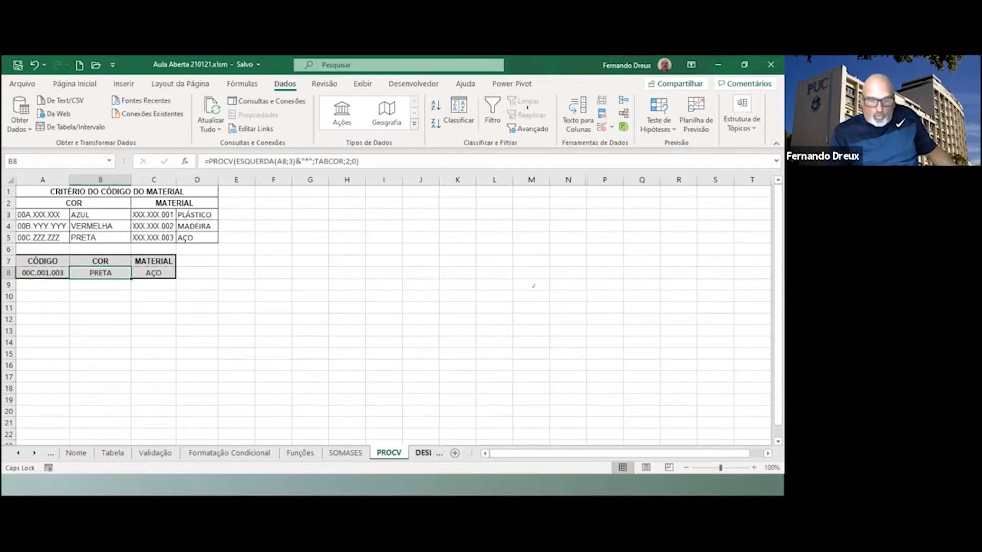
Open the DESLOC sheet and look through the form controls available for insertion.
key(ctrl+Page_Down)
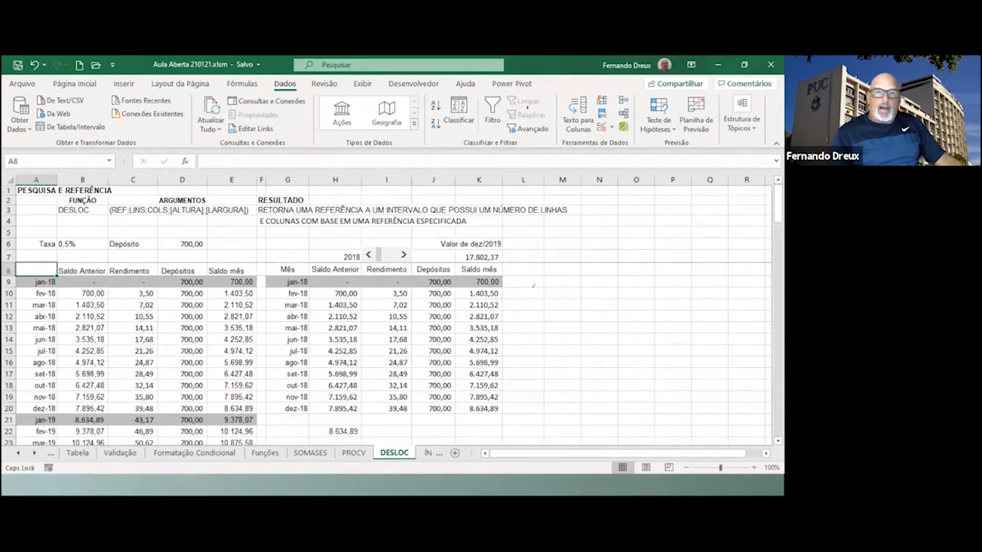
click(413, 83)
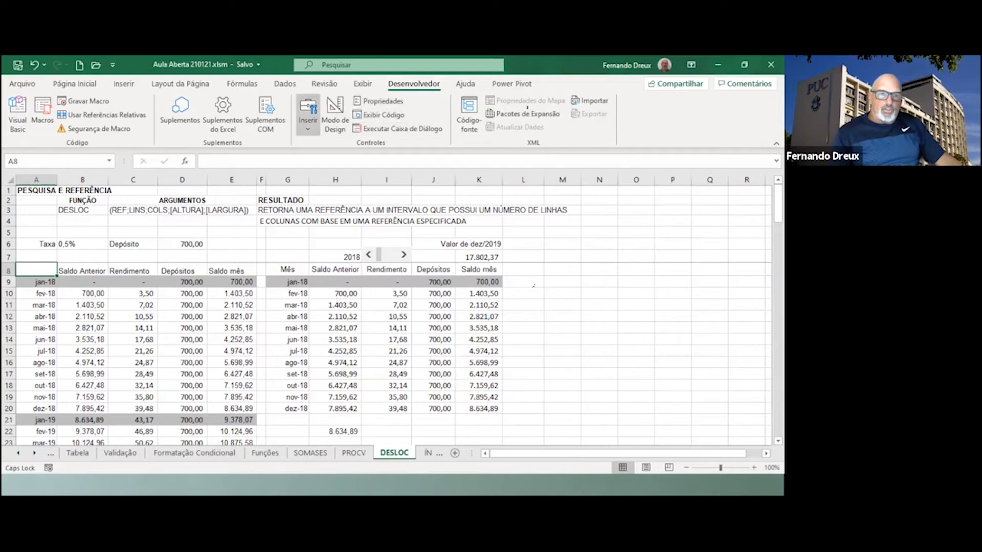
click(308, 118)
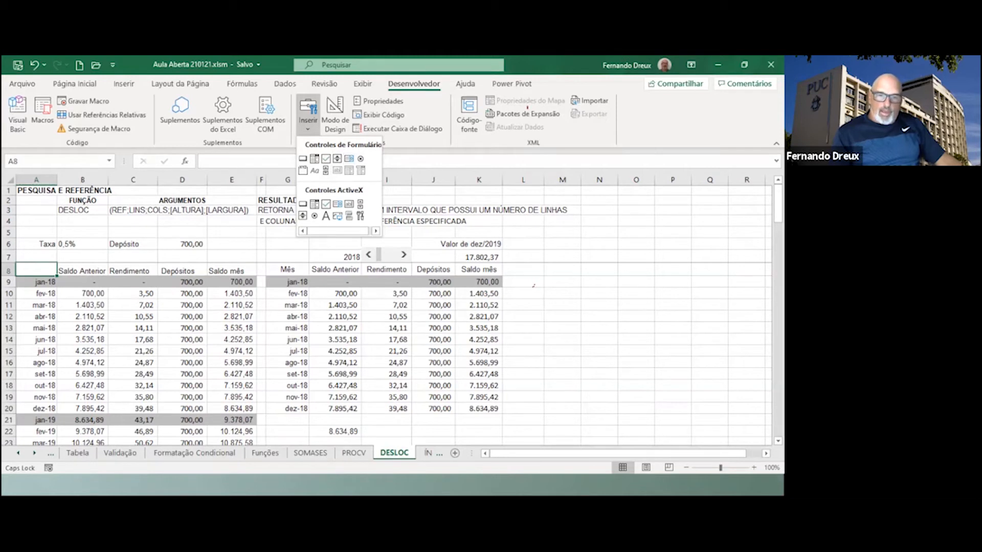
click(349, 158)
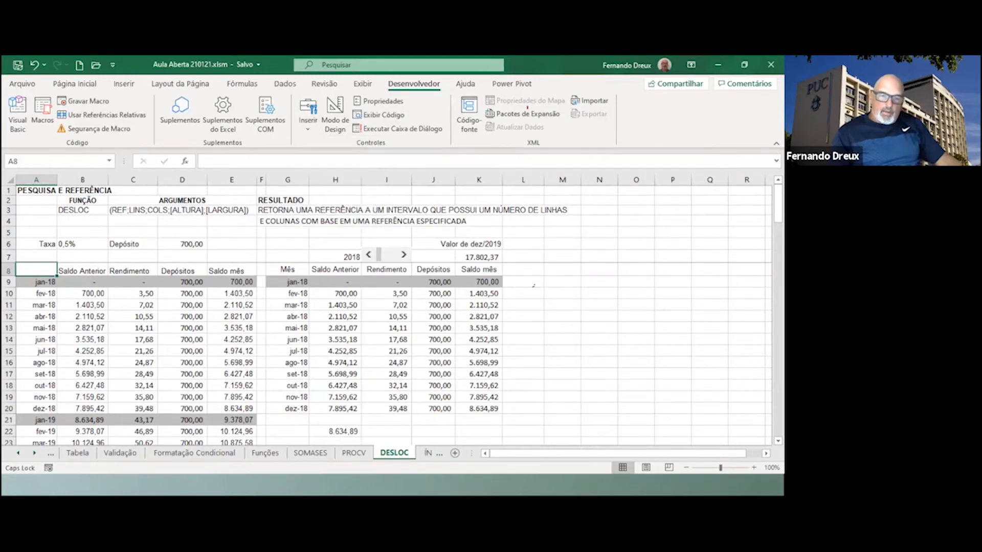
Advance the year of the monthly result table by seven increments with the scroll bar control beside H7.
click(403, 255)
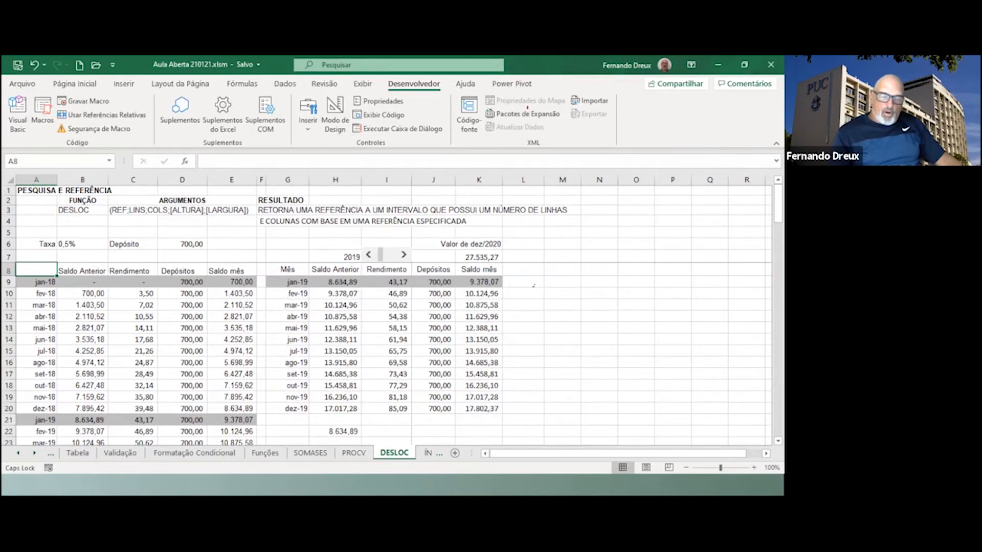
click(404, 254)
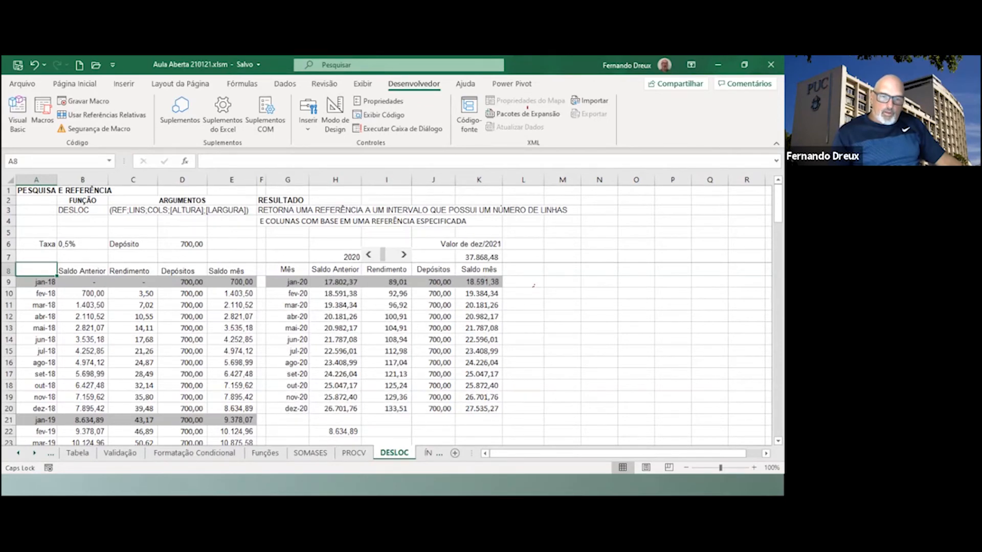
click(403, 254)
click(403, 255)
click(404, 255)
click(403, 255)
click(403, 255)
Return the monthly result table's year in H7 to 2018 with the scroll bar control.
click(368, 255)
click(368, 254)
click(368, 255)
click(368, 254)
click(368, 254)
click(368, 255)
click(368, 255)
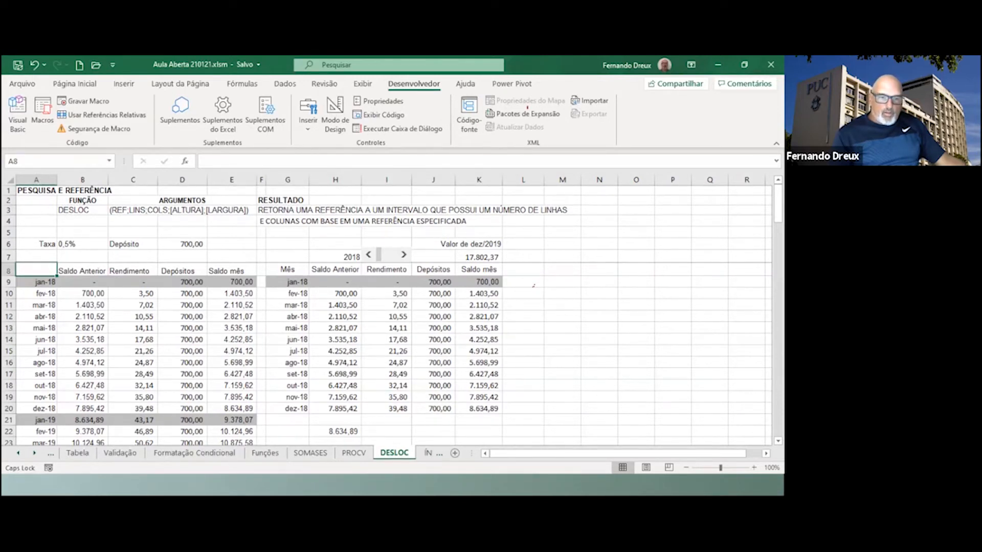
Advance the monthly result table's year in H7 to 2020 with the scroll bar control, comparing it with the source rows in columns A to E.
click(403, 255)
click(404, 254)
click(368, 254)
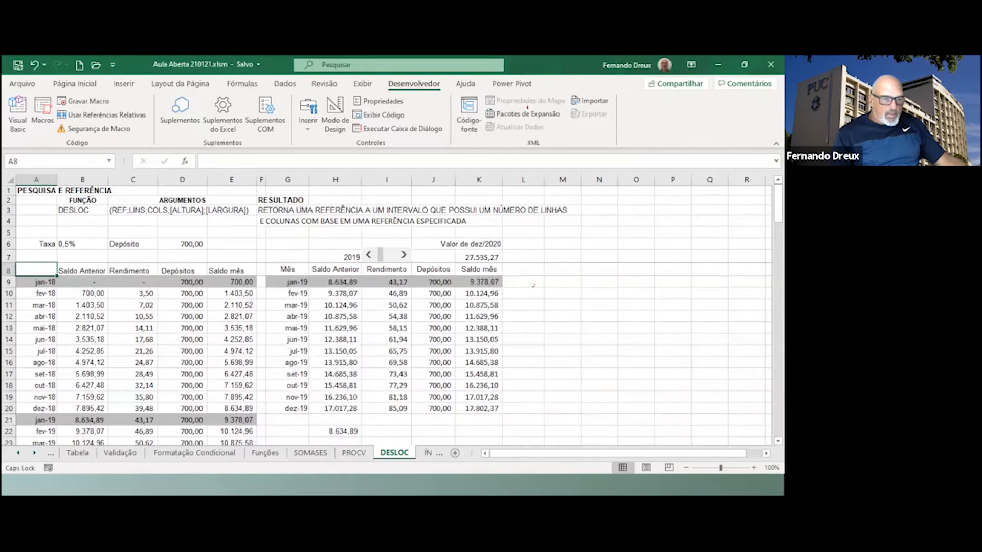
scroll(387, 353, down, 3)
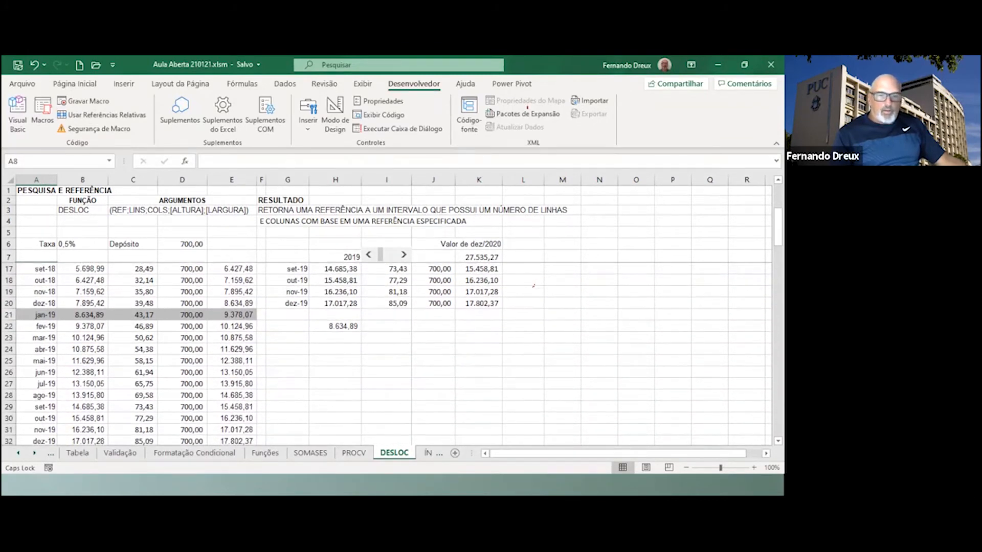
click(403, 254)
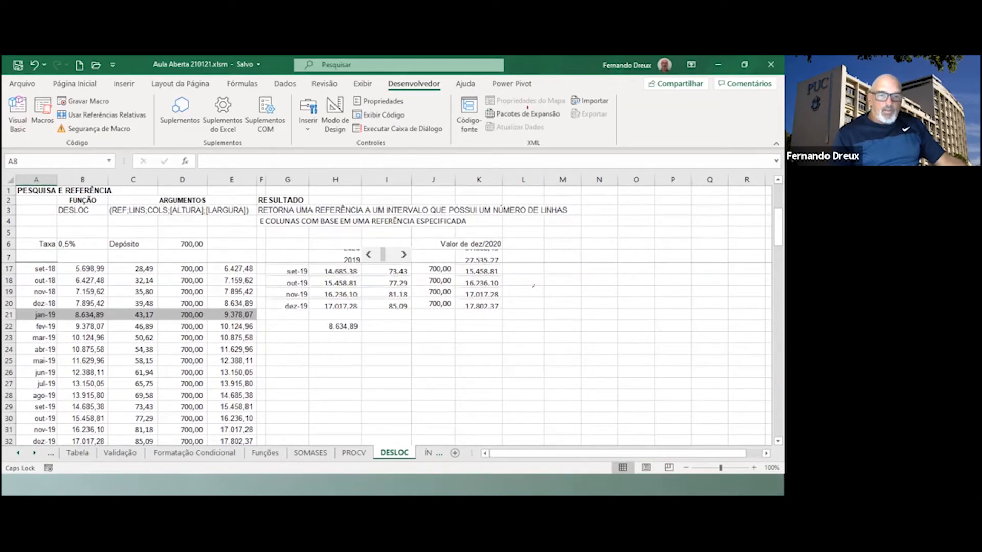
scroll(387, 354, down, 4)
scroll(534, 285, up, 7)
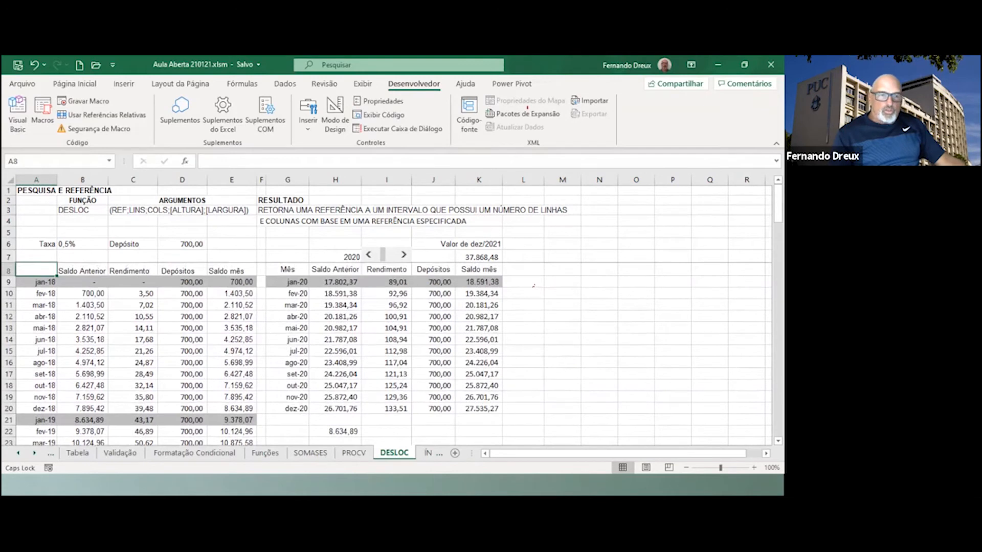
Examine the DESLOC formulas behind the year in H7, the result table starting at G9 and the December value in K7.
click(335, 257)
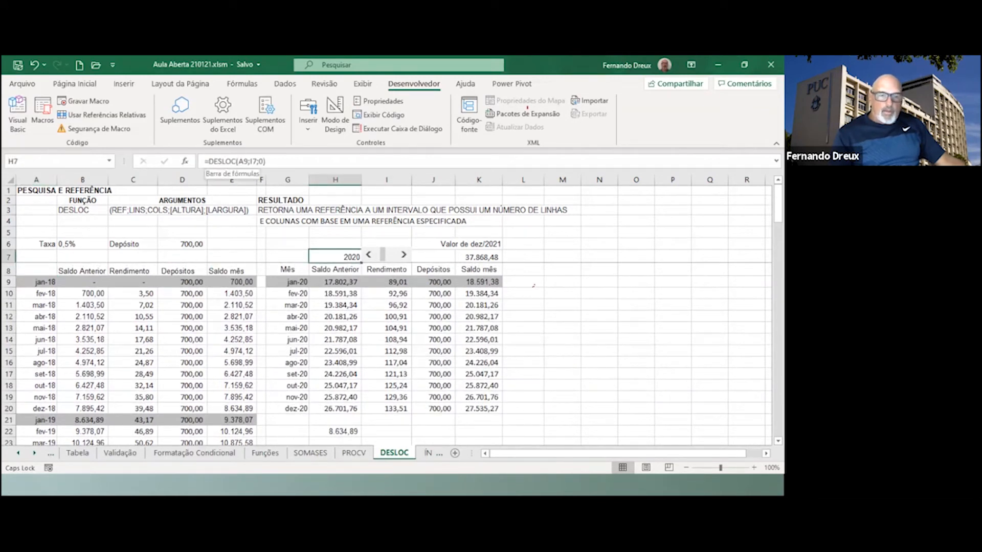
click(287, 282)
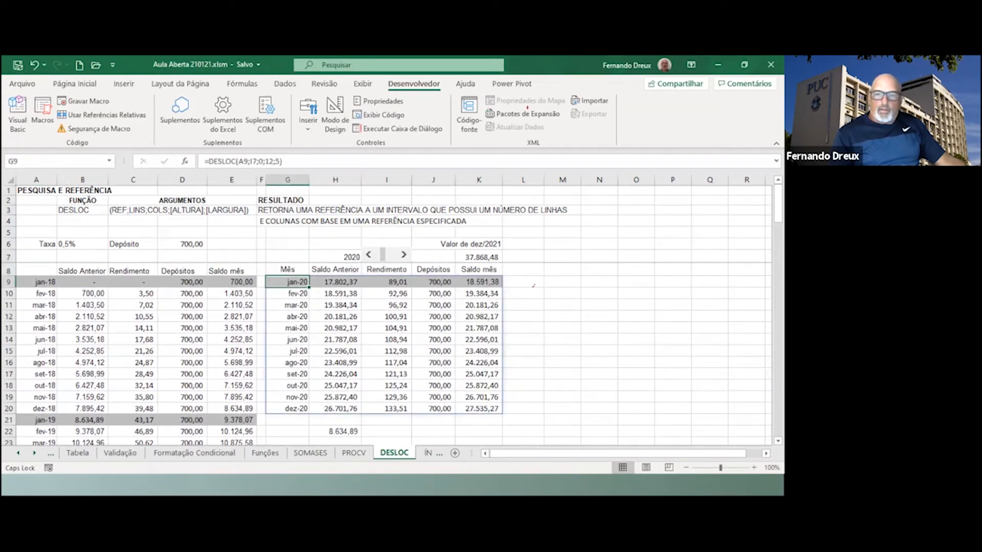
click(479, 257)
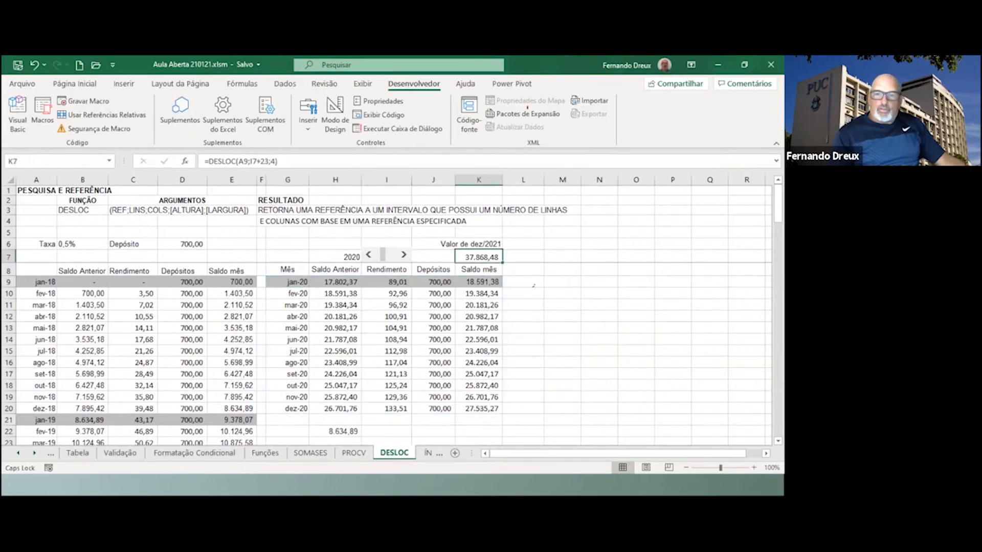
Check the label formula in K6 and try the year scroller from 2019 forward to 2021.
click(456, 244)
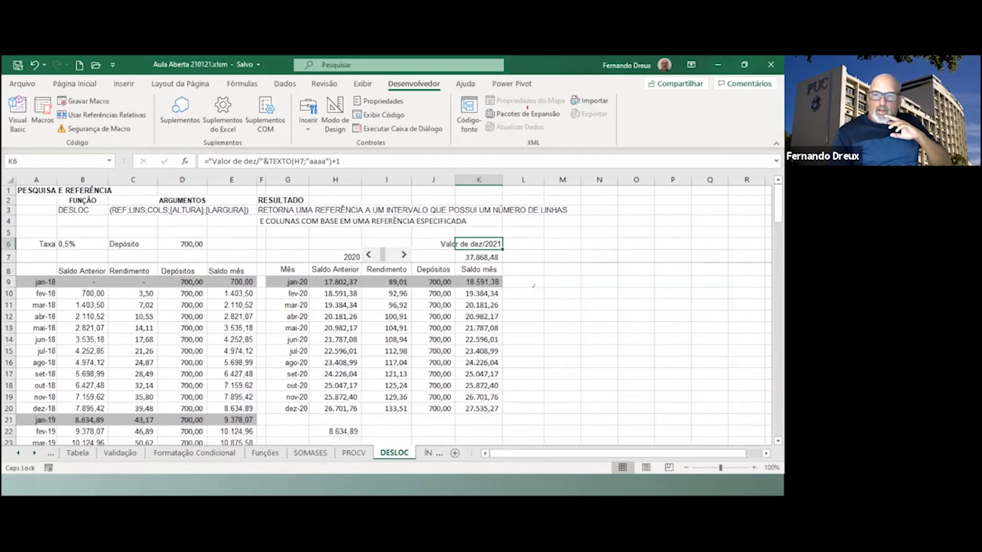
key(Down)
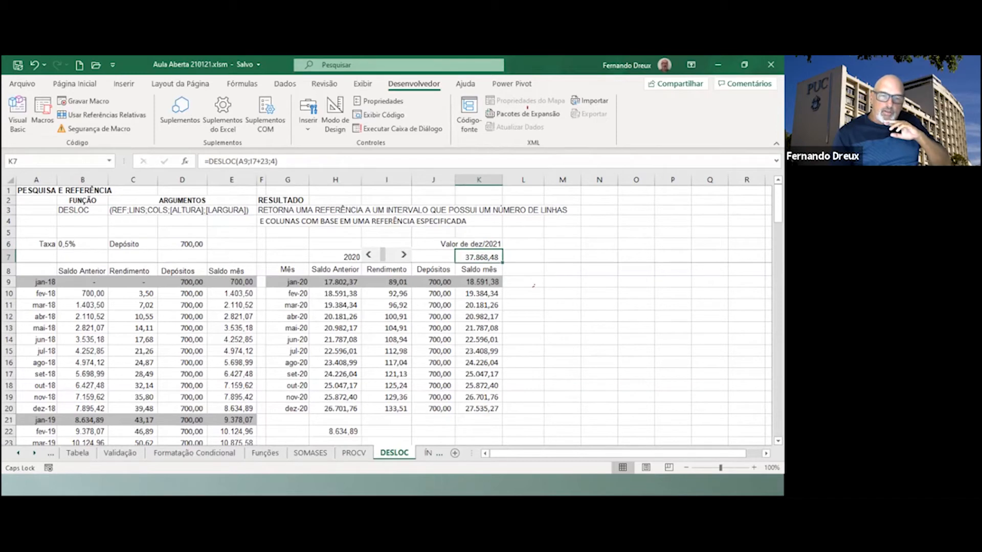
click(368, 255)
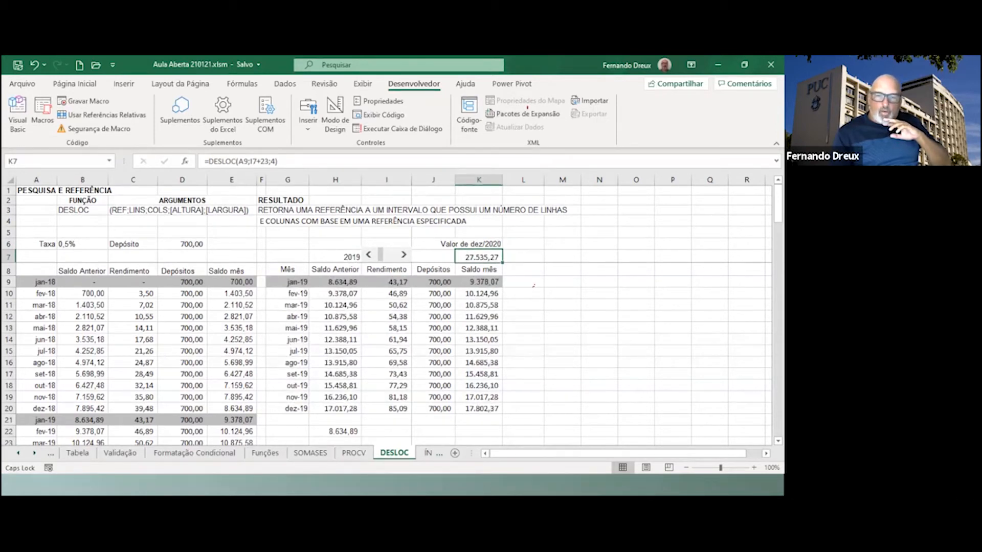
click(404, 254)
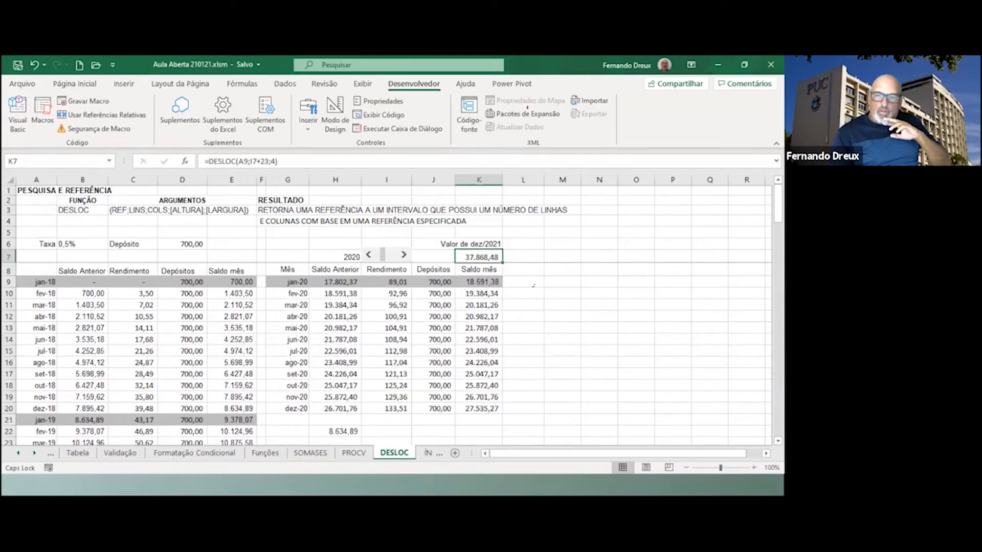
click(404, 254)
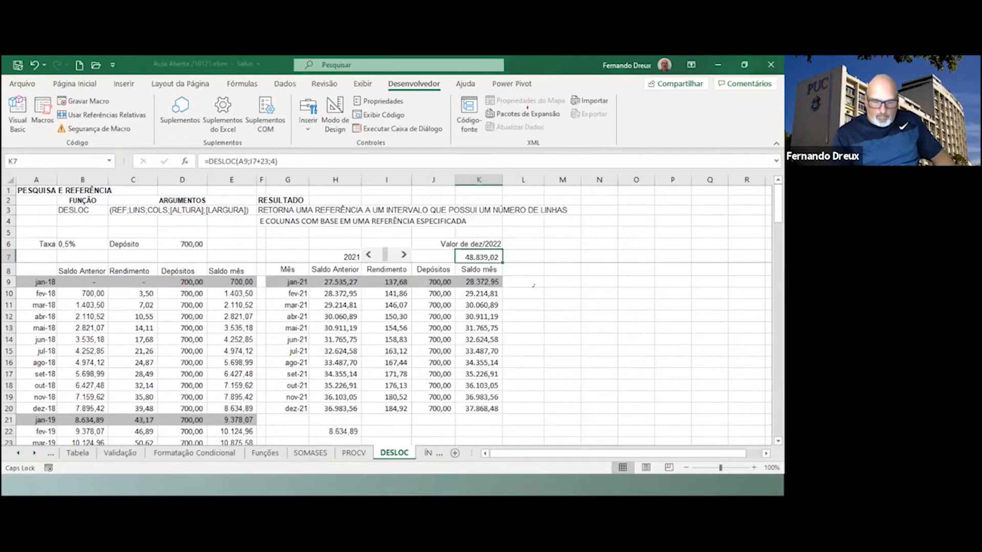
Go to the ÍNDICE, CORRESP e INDIRETO sheet and look over the country table.
key(ctrl+Page_Down)
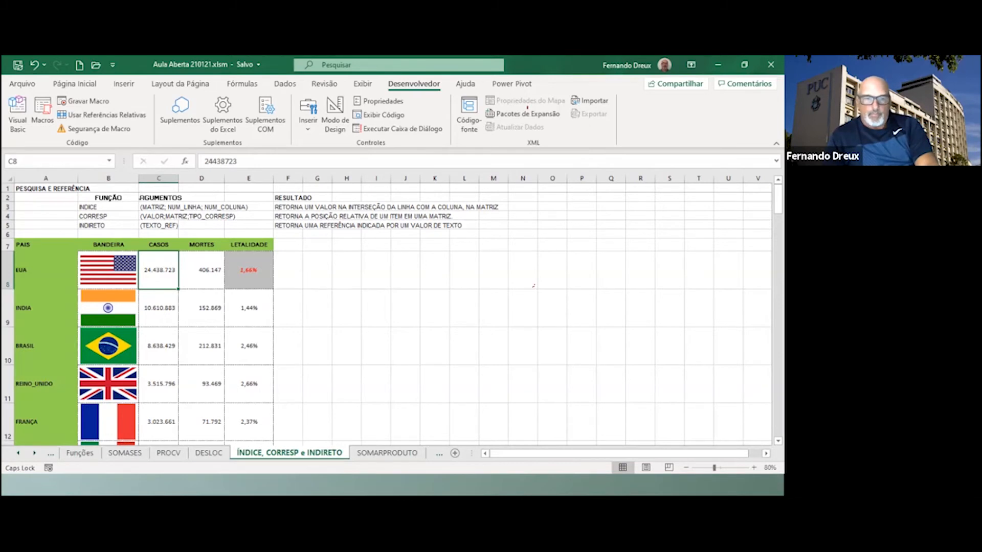
key(alt+Tab)
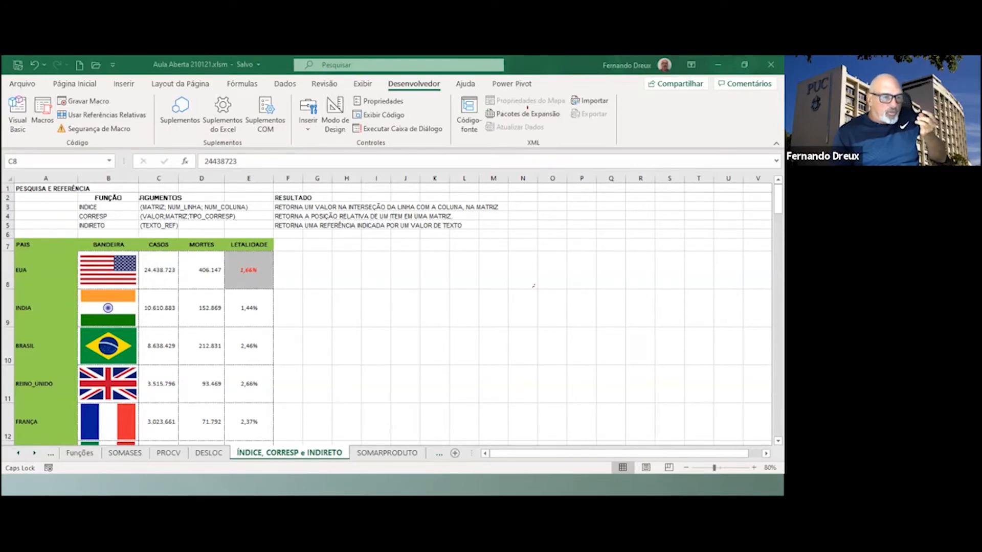
scroll(533, 285, down, 2)
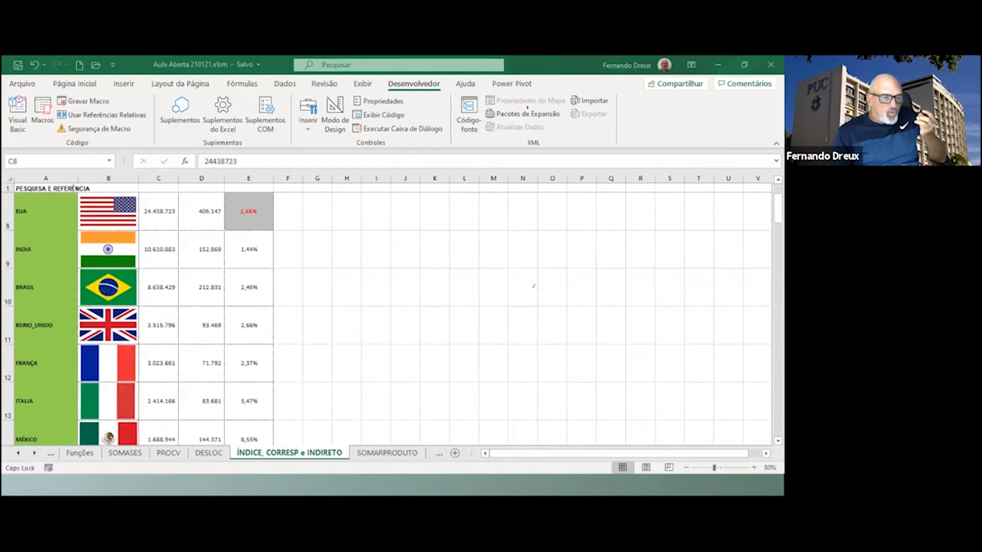
scroll(533, 286, down, 1)
scroll(533, 286, up, 3)
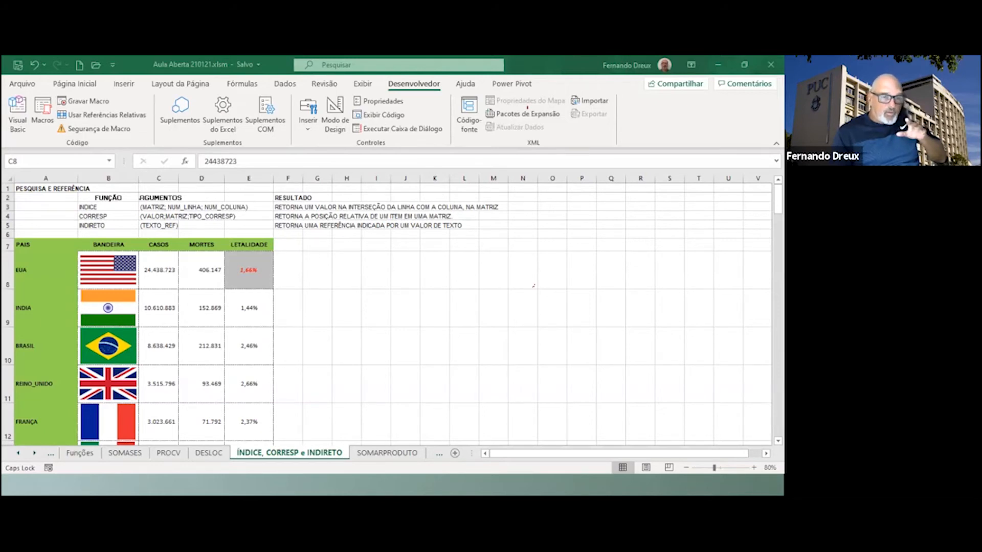
Sort the country table by MORTES, first ascending and finally descending, and check the EUA row's LETALIDADE formula.
key(Right)
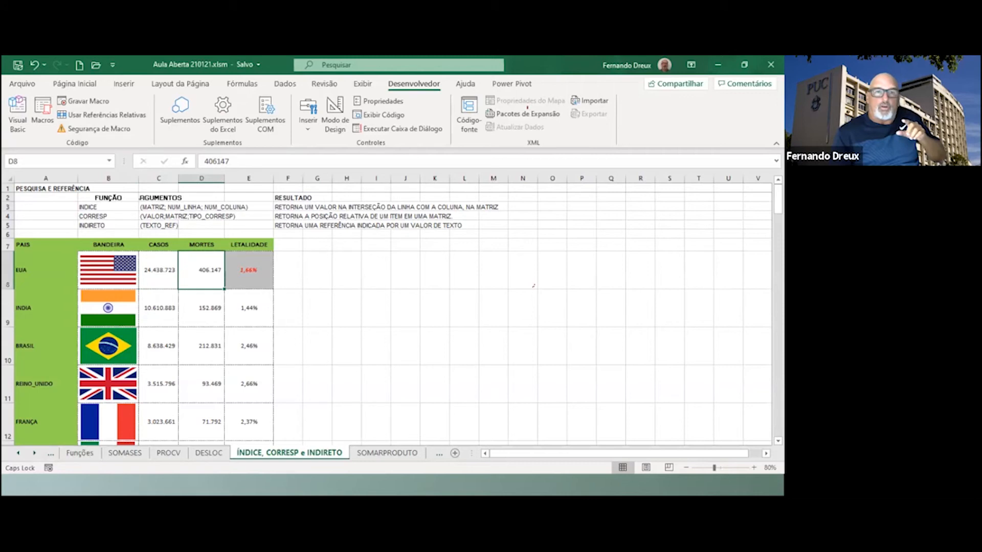
click(285, 83)
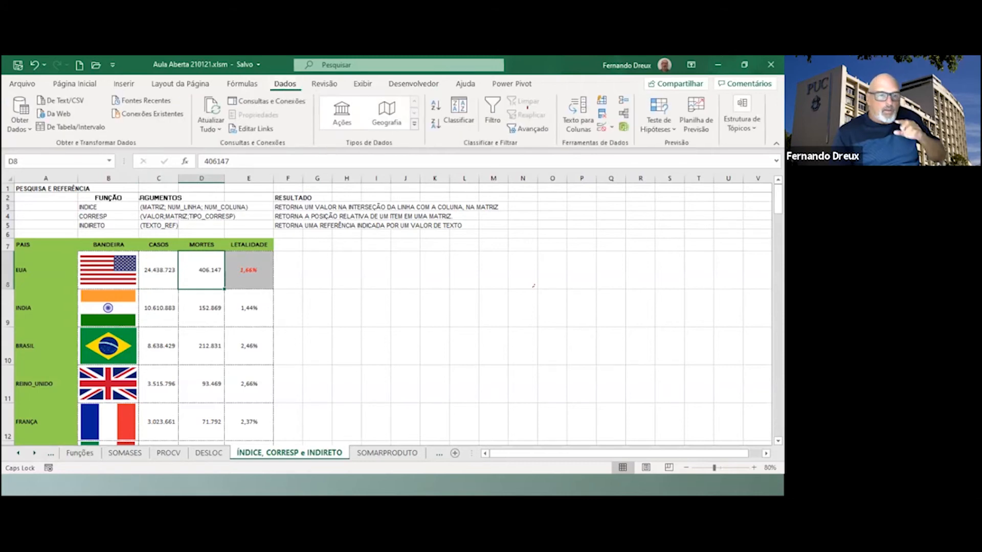
click(435, 105)
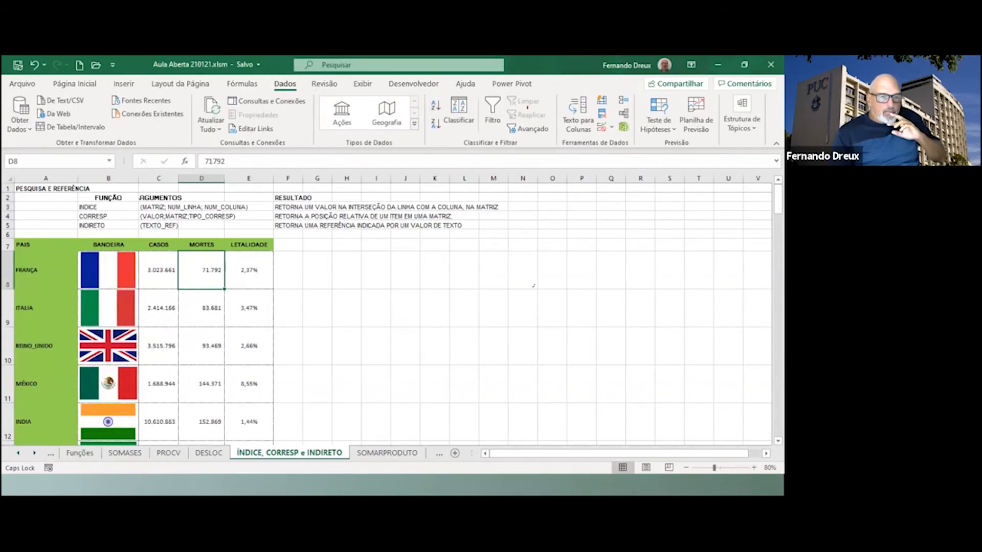
click(435, 124)
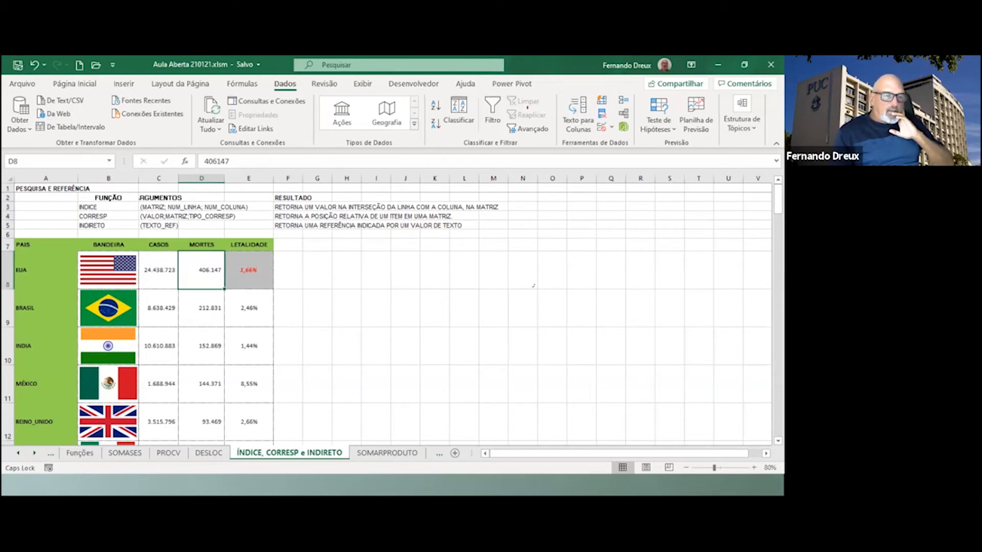
key(Left)
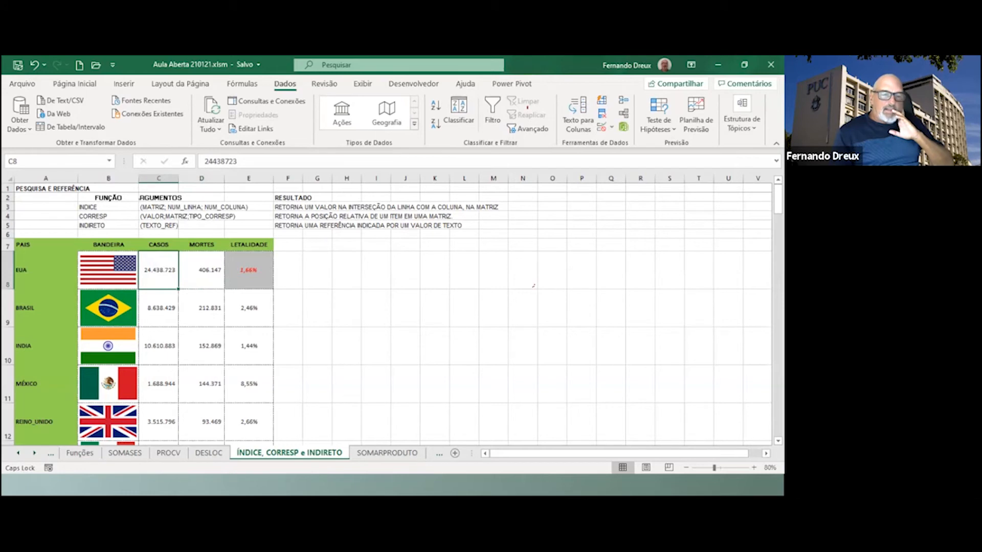
key(Right)
key(Right)
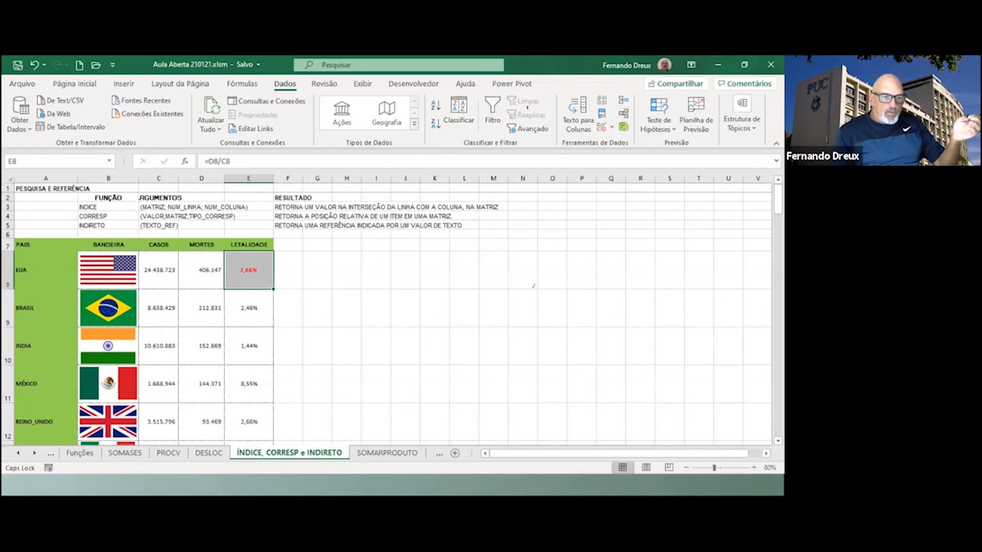
Try CASOS and MORTES as the search criterion in C17, and set it back to LETALIDADE.
scroll(533, 286, down, 1)
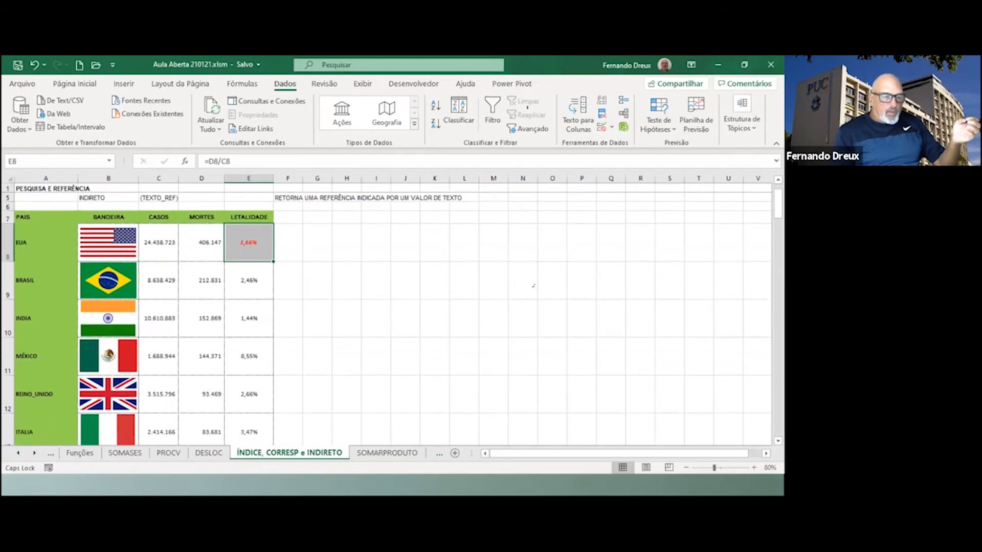
scroll(533, 285, down, 1)
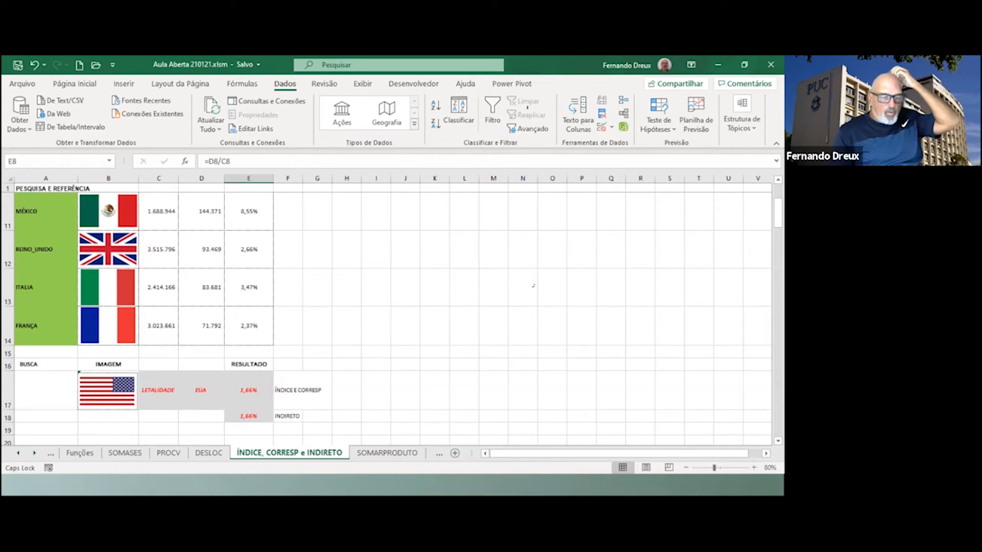
click(158, 390)
click(183, 405)
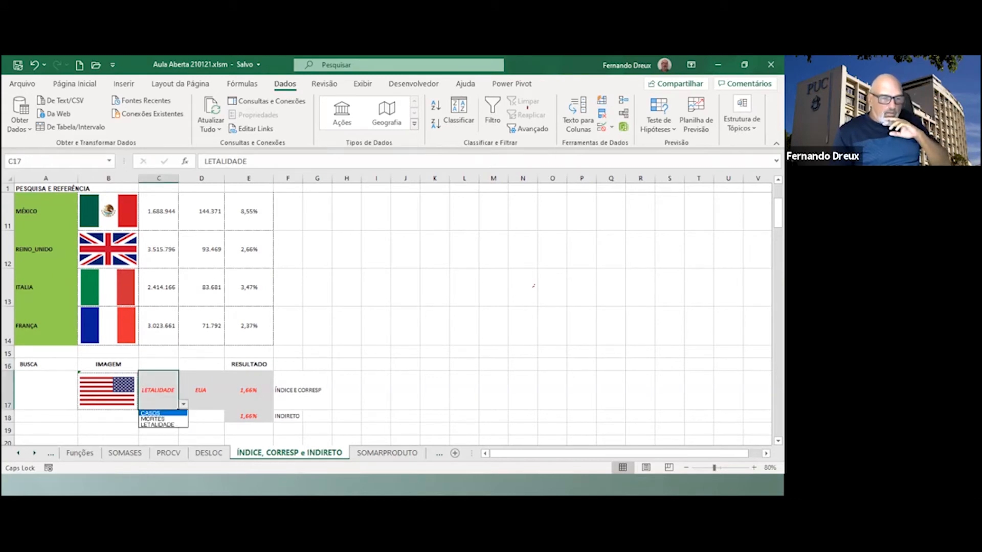
click(150, 413)
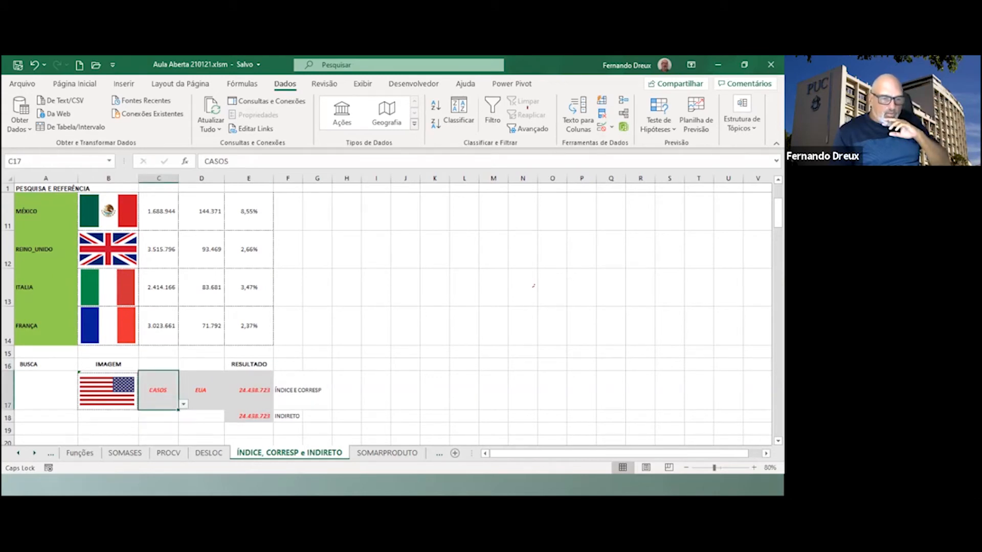
click(184, 404)
click(150, 419)
click(184, 405)
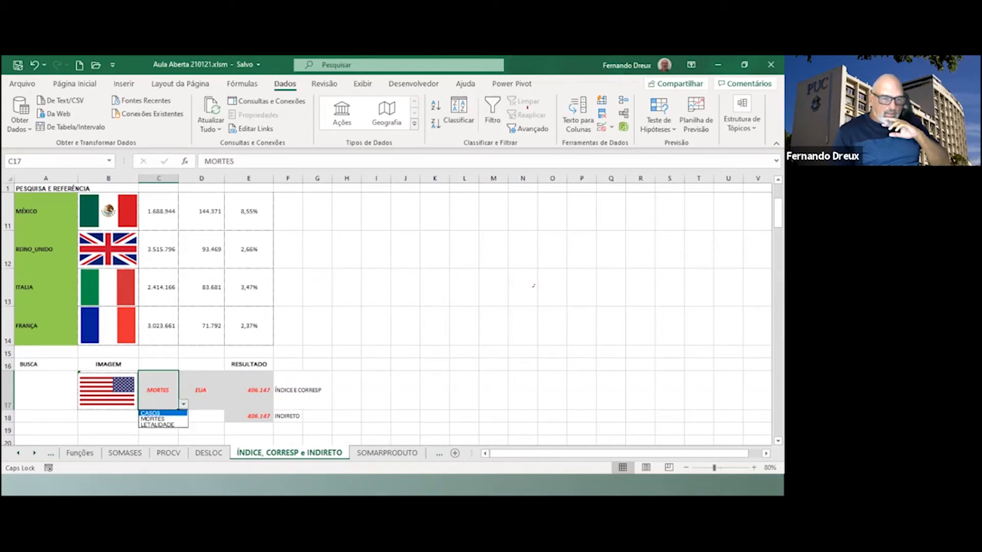
click(151, 423)
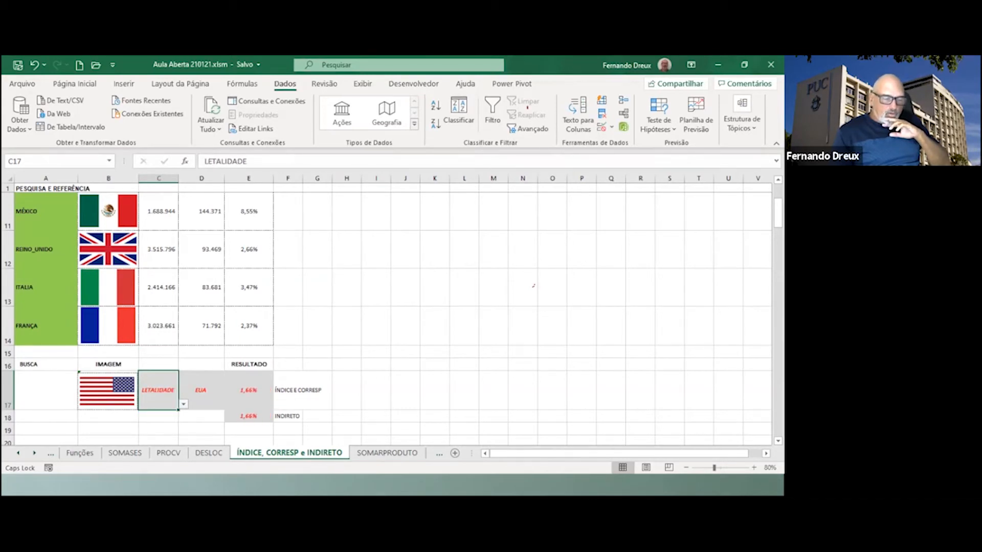
Set the search country in D17 to BRASIL and compare the result with the country table.
click(201, 391)
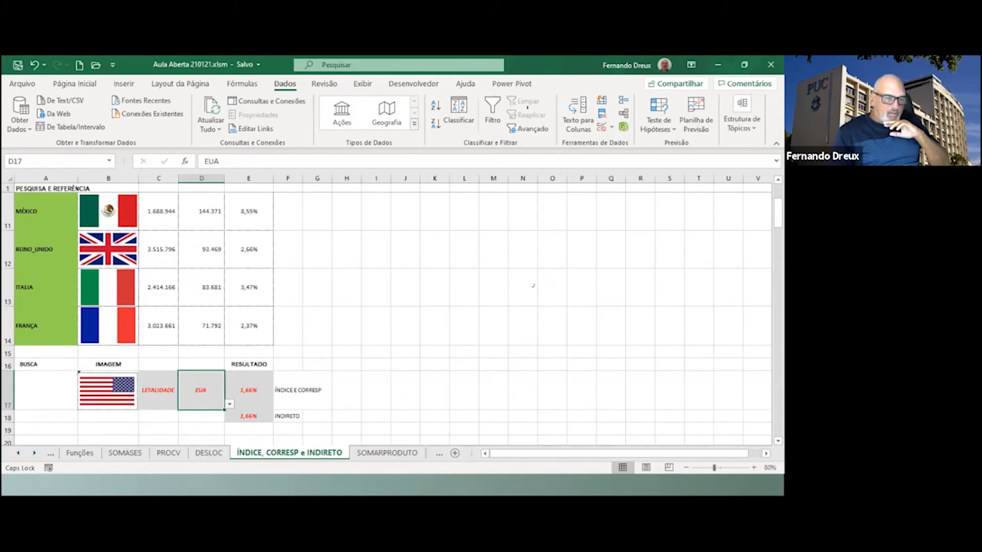
click(230, 404)
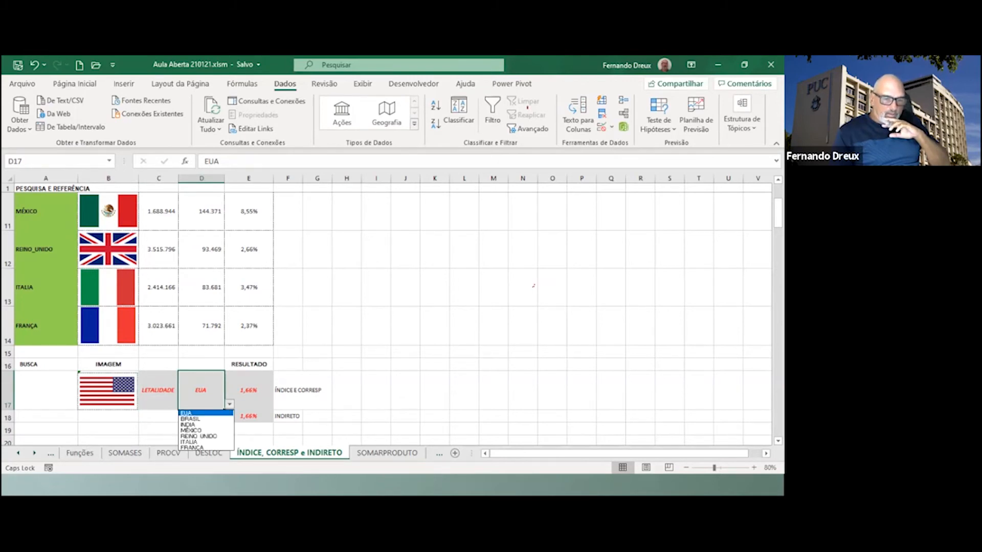
click(190, 419)
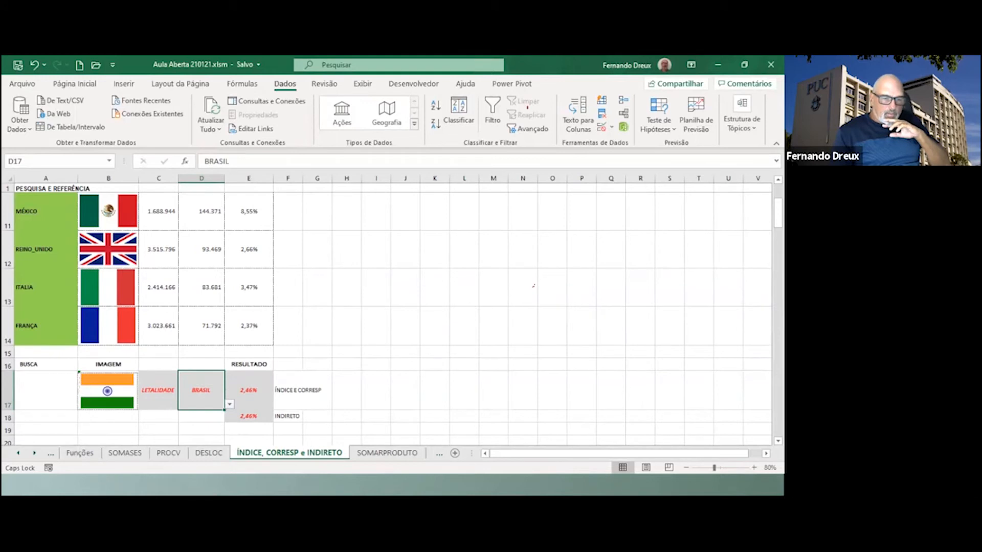
scroll(387, 316, up, 3)
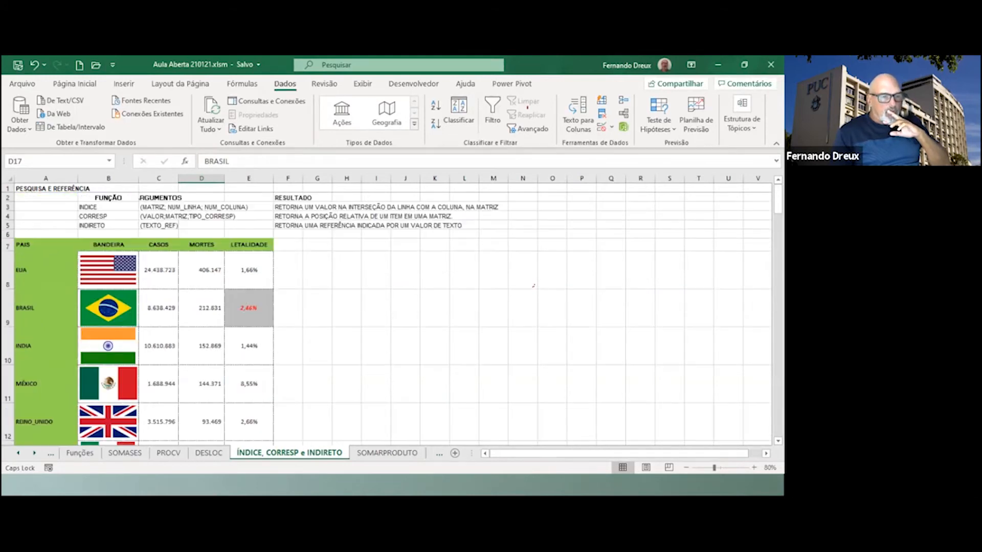
scroll(533, 285, down, 5)
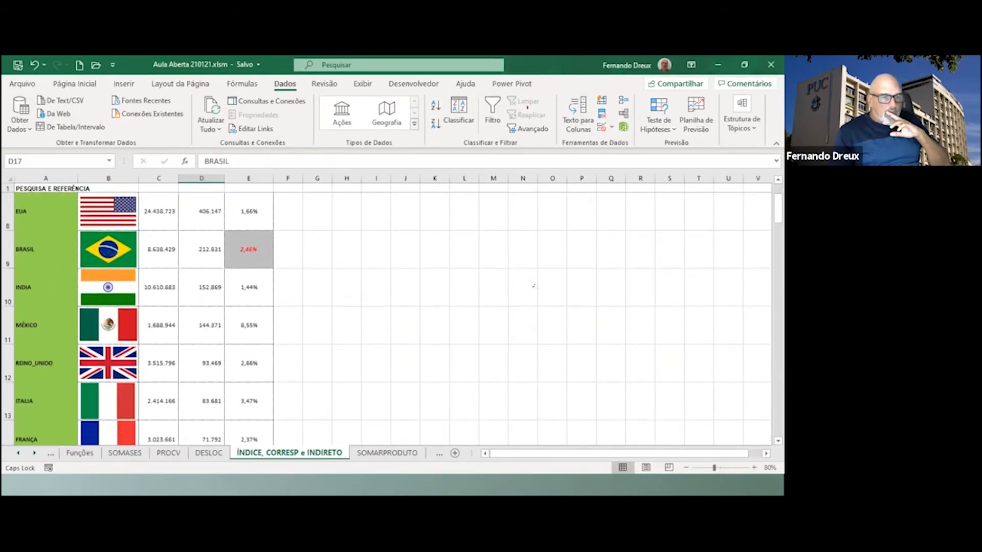
scroll(533, 285, up, 2)
scroll(533, 285, up, 2)
scroll(534, 285, down, 2)
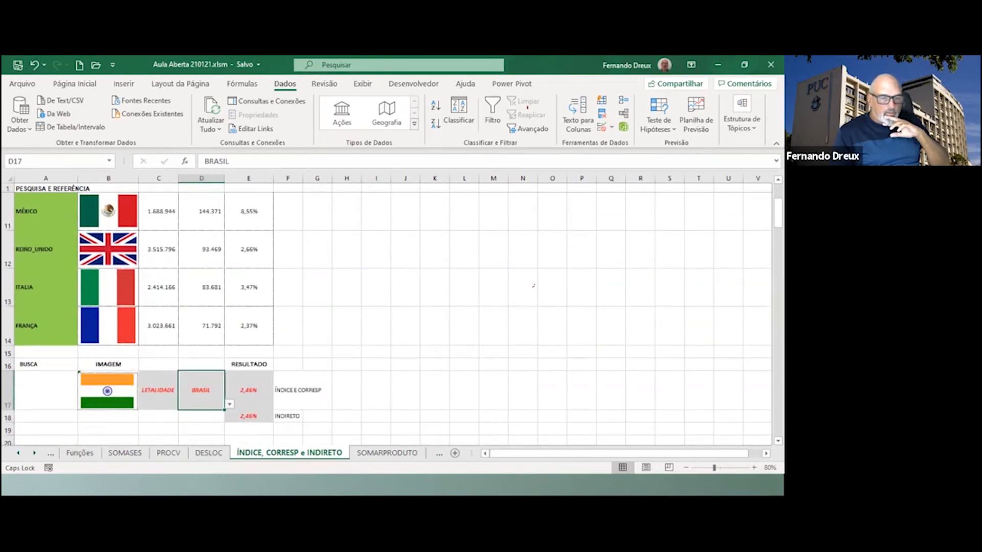
Set the search country in D17 to MÉXICO and check the flag image against the country table.
key(alt+Down)
key(Down)
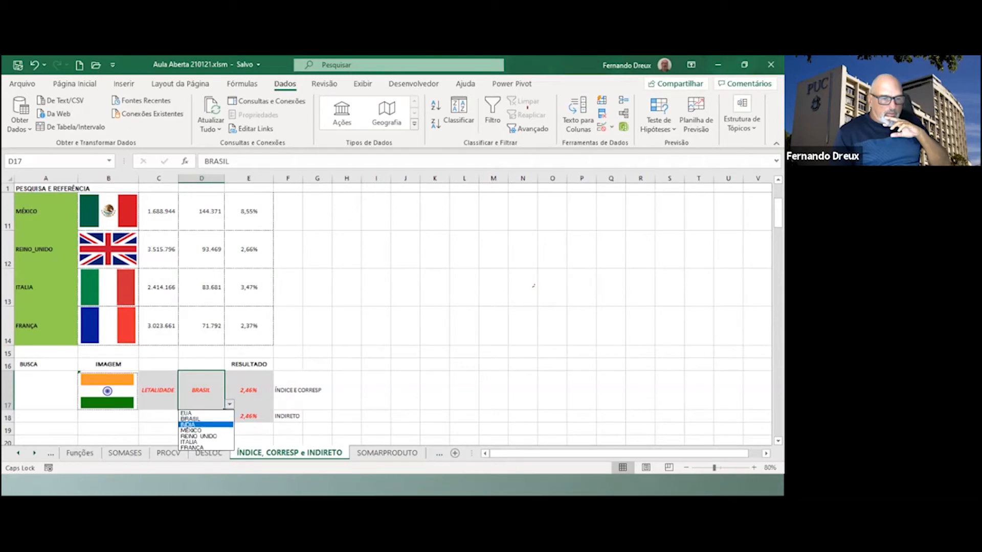
key(Down)
key(Return)
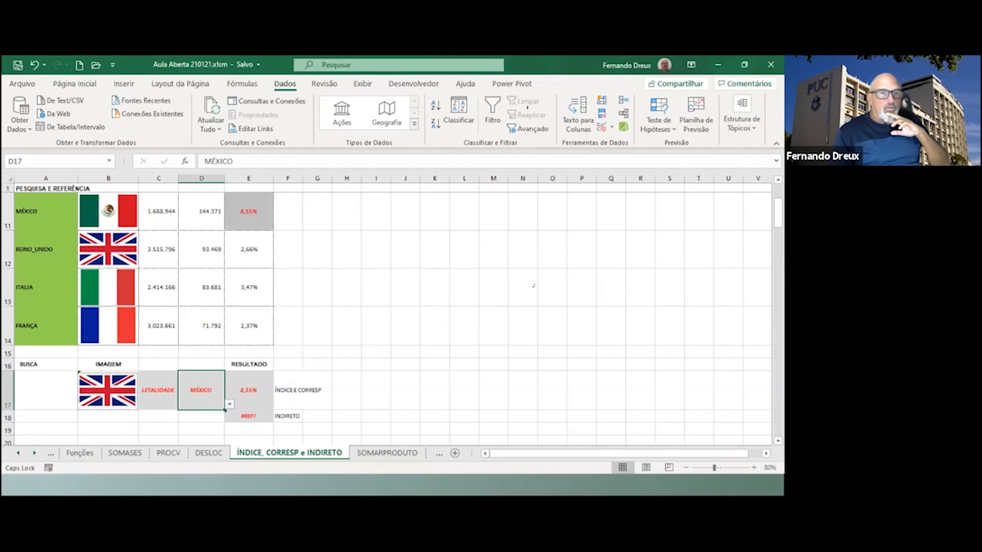
click(107, 390)
scroll(107, 390, up, 3)
scroll(108, 390, down, 1)
scroll(533, 285, down, 2)
key(Escape)
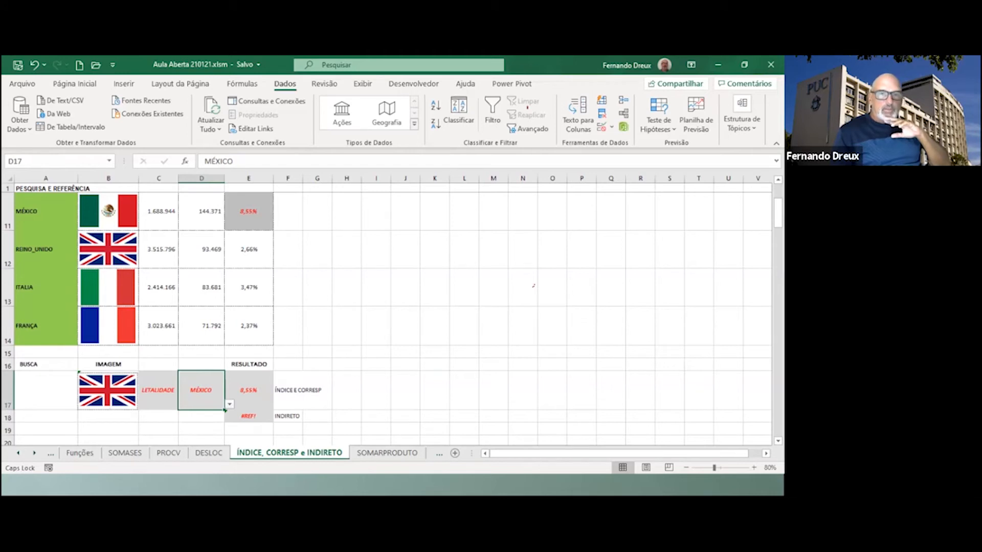
Inspect the cell range that the defined name FRANÇA refers to in the Name Manager.
click(243, 84)
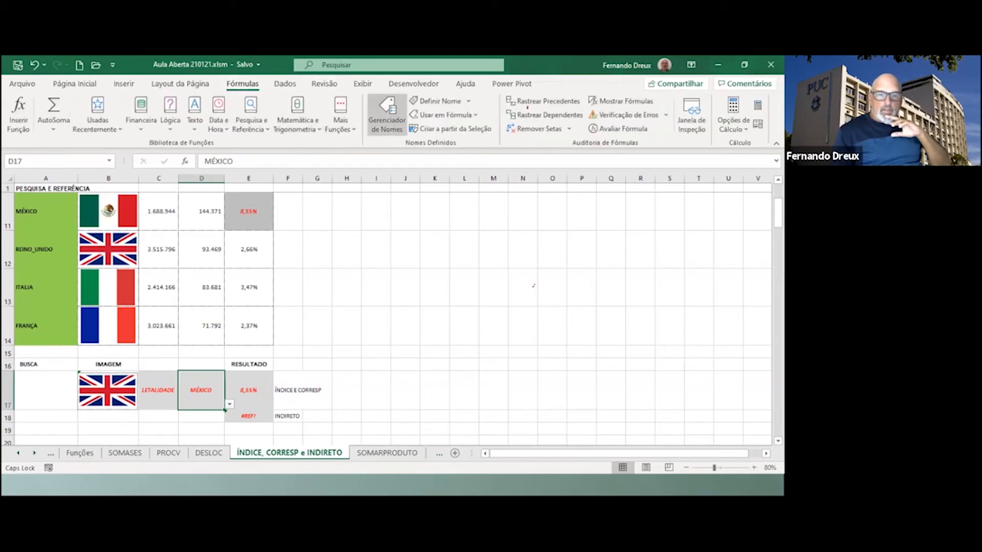
click(387, 115)
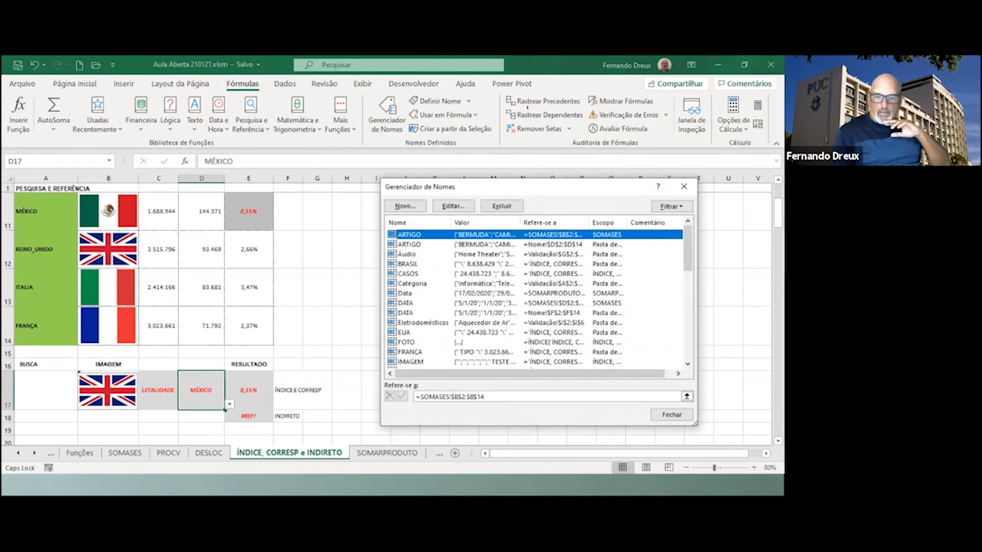
click(410, 353)
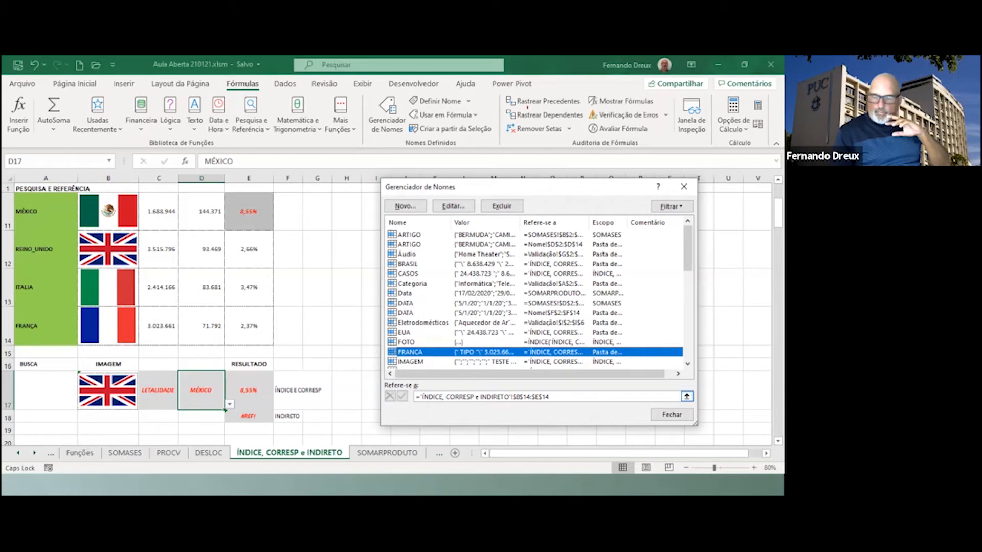
click(671, 415)
Sort the country table by CASOS from smallest to largest.
scroll(533, 285, up, 3)
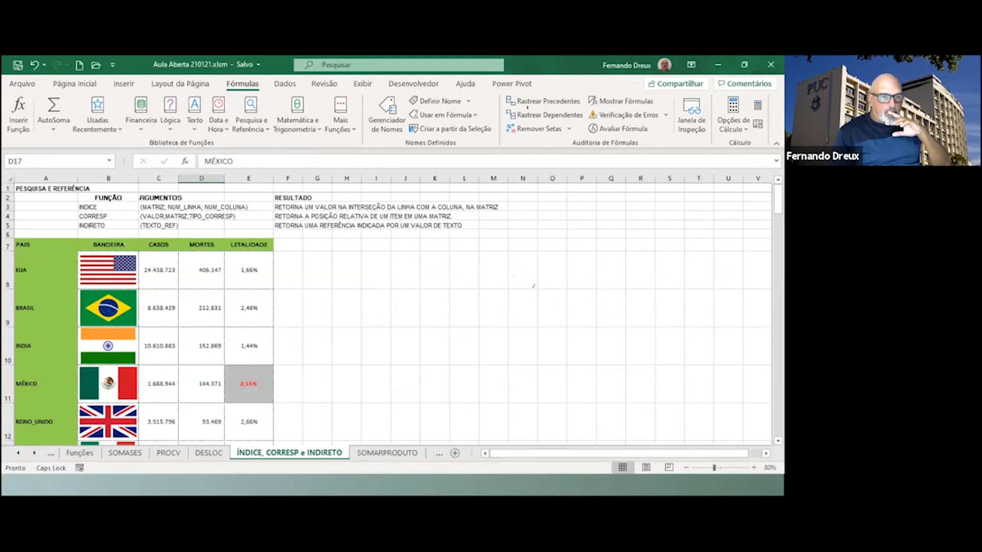
click(159, 269)
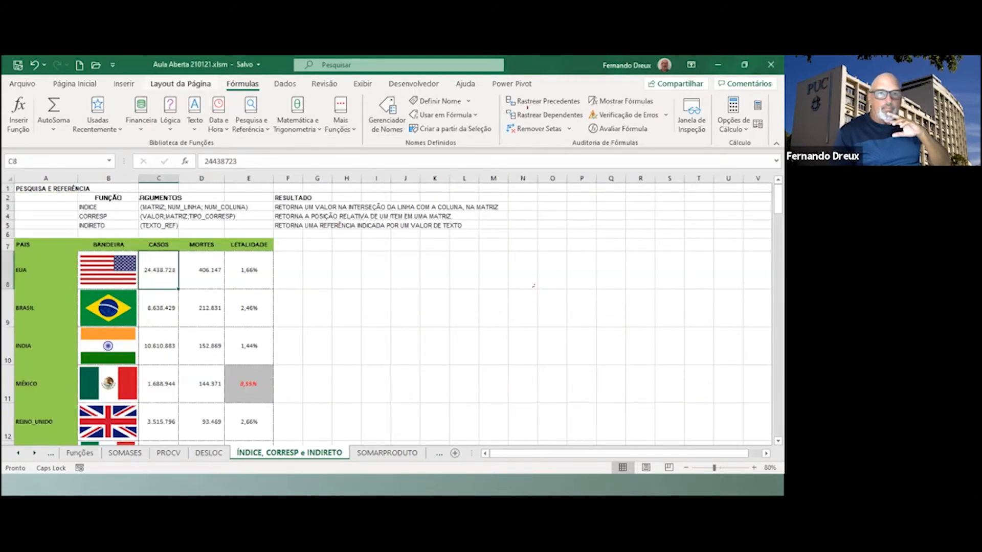
click(284, 84)
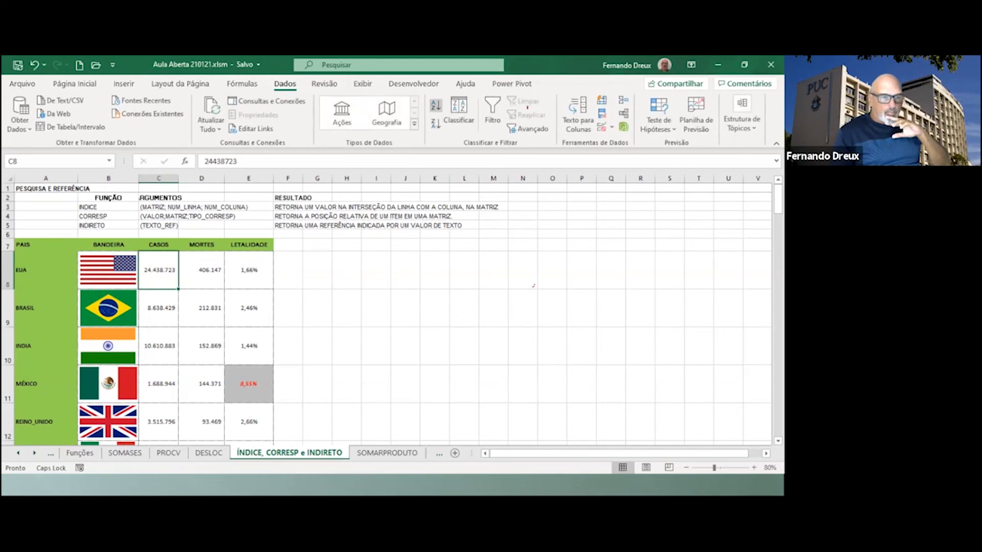
click(436, 105)
scroll(533, 285, down, 8)
scroll(533, 286, up, 5)
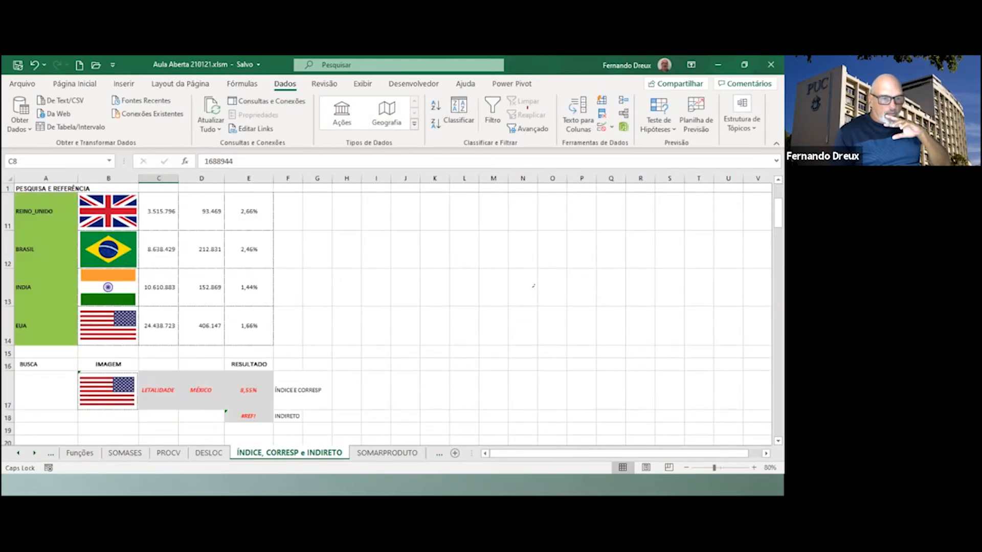
scroll(391, 317, down, 2)
scroll(392, 317, up, 1)
Inspect the formula linked to the flag image under IMAGEM.
click(201, 390)
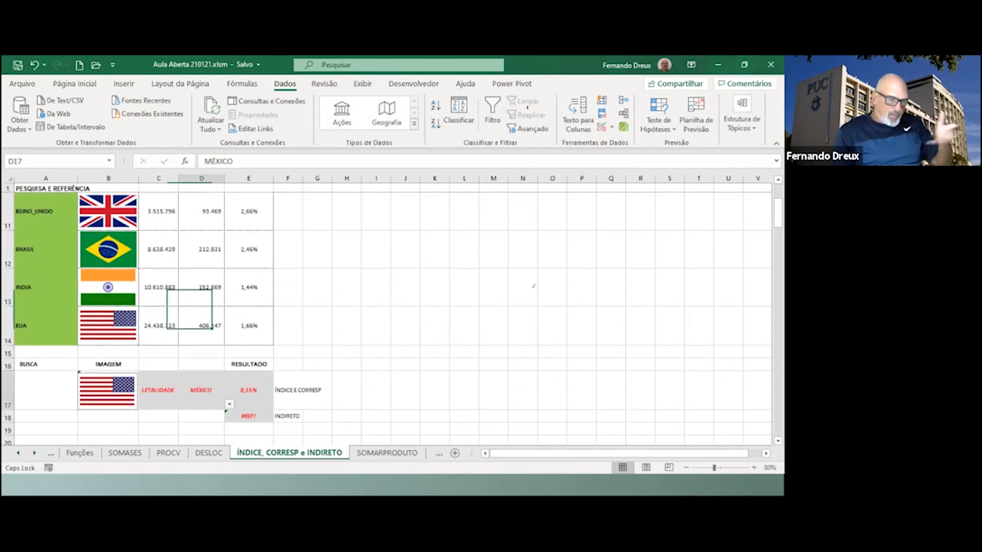
click(108, 392)
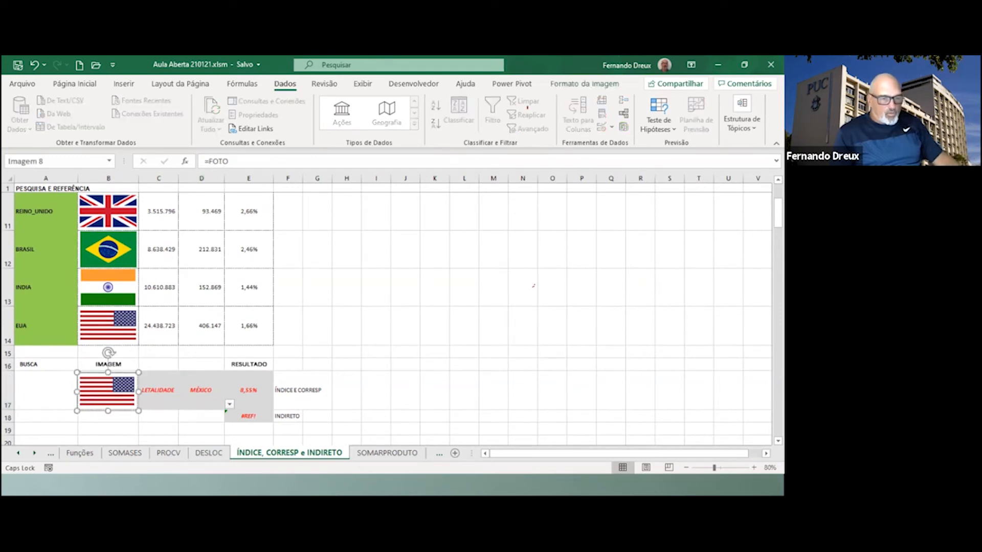
key(Escape)
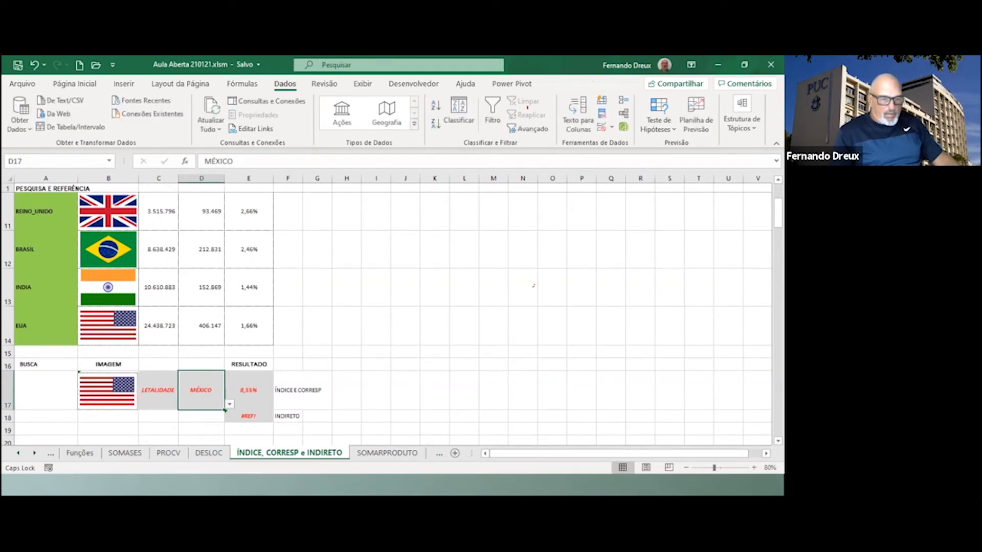
Set the search country in D17 to ITALIA and compare the result with the sorted country table.
key(alt+Down)
key(Down)
key(Return)
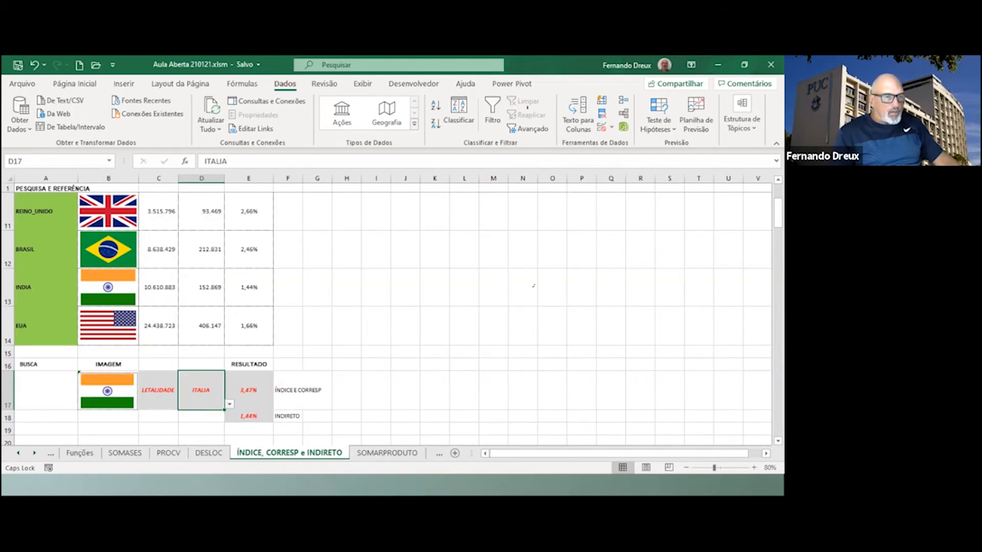
scroll(533, 286, up, 2)
scroll(533, 286, up, 1)
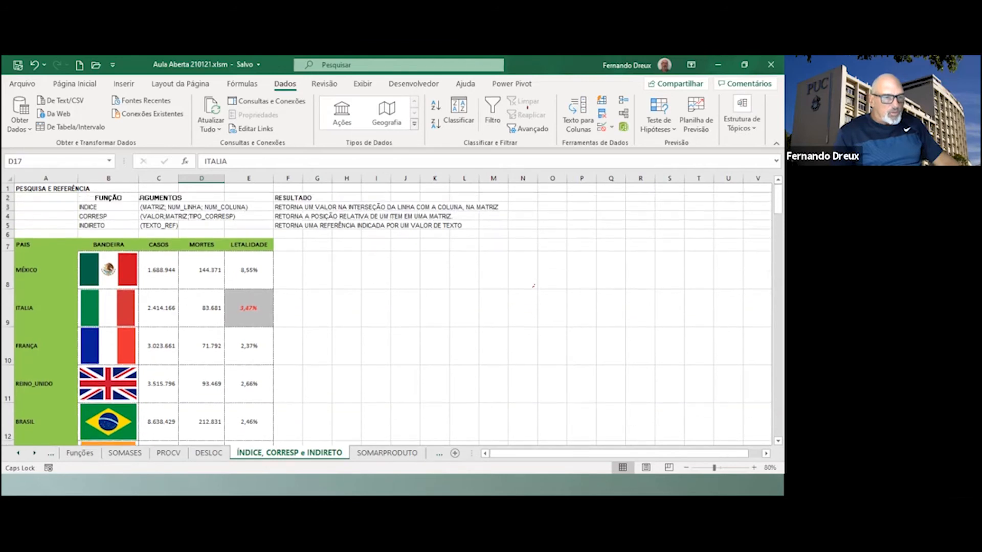
scroll(533, 285, down, 3)
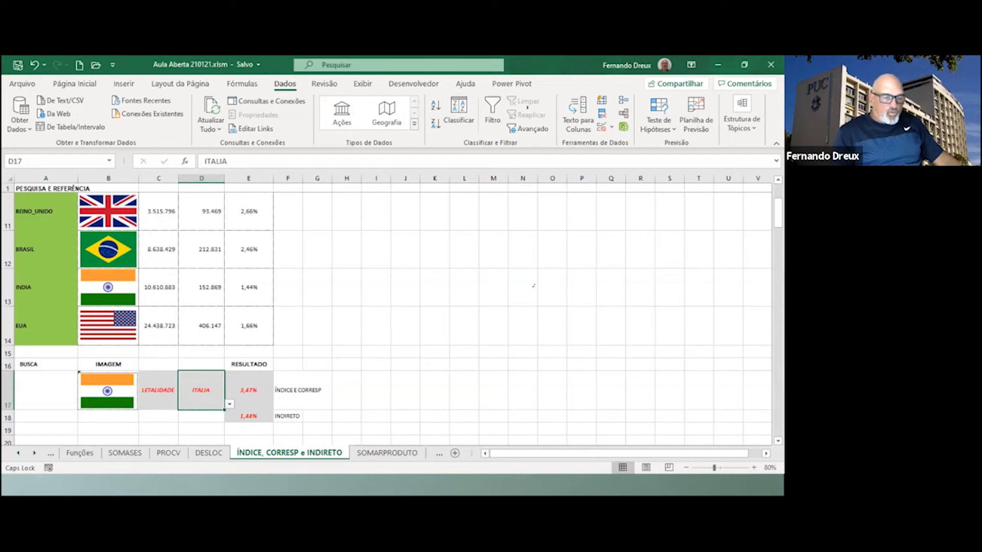
Refresh the flag image by moving between the search cells, and inspect the ÍNDICE and CORRESP formula in E17.
key(Left)
key(Right)
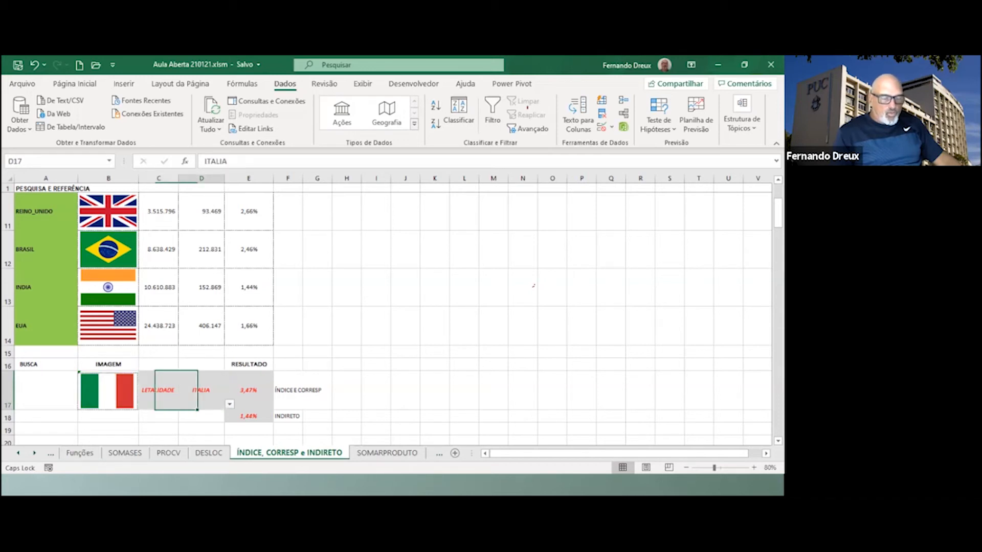
key(Right)
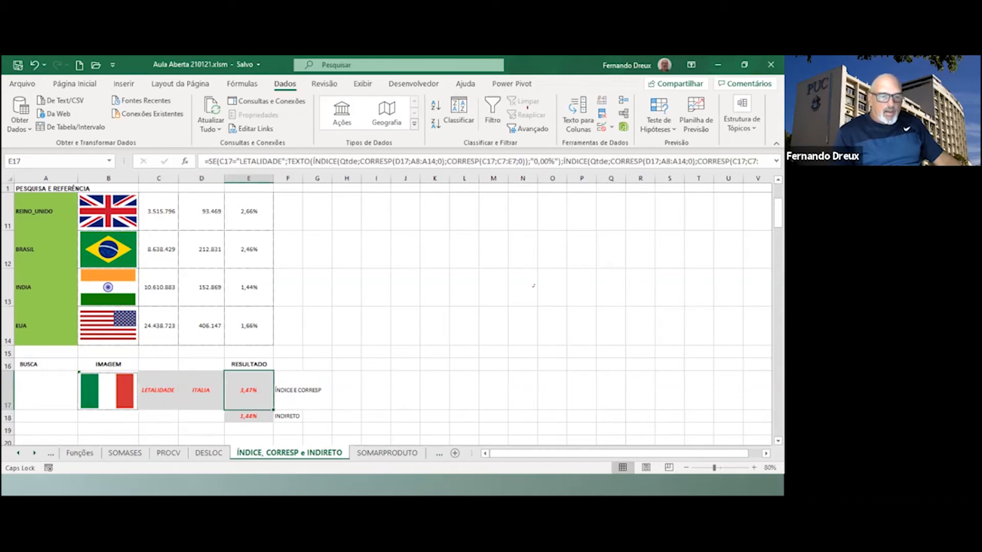
Try CASOS as the search criterion in C17, set it to MORTES, and check the highlighted value in the country table.
key(Left)
key(Left)
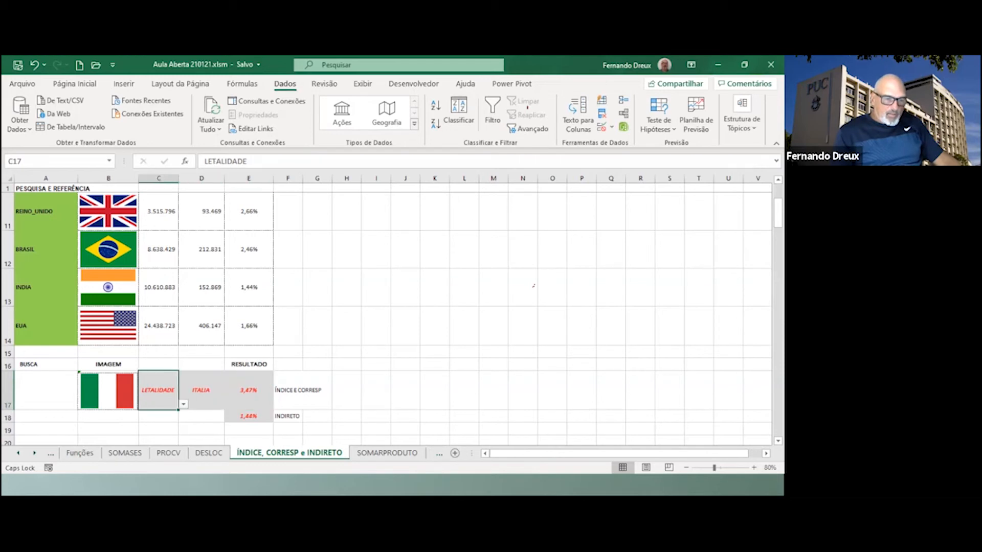
key(alt+Down)
key(Up)
key(Up)
key(Return)
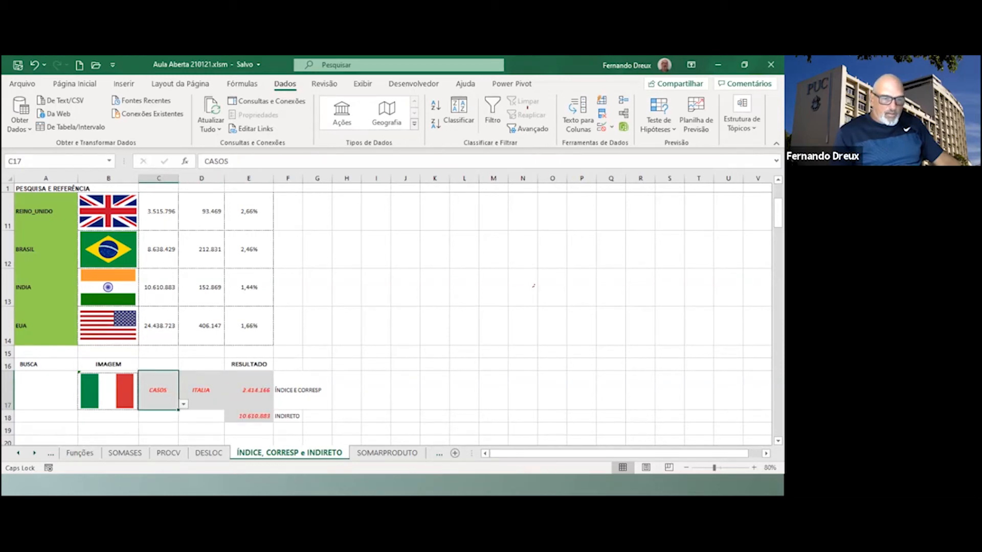
key(alt+Down)
key(Down)
key(Return)
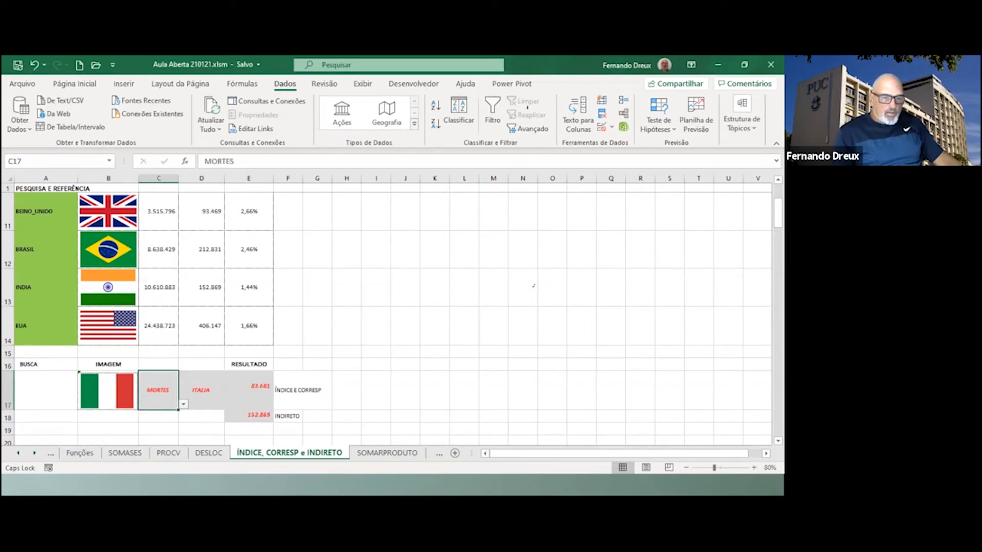
scroll(534, 286, up, 3)
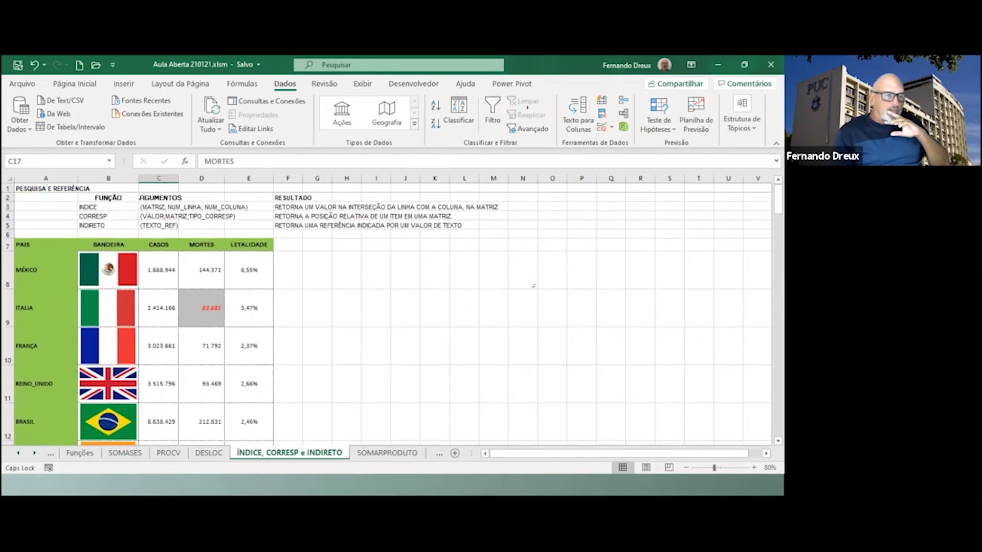
Go through the INDICE, CORRESP and INDIRETO entries in the function list in B3:B5.
click(109, 207)
click(108, 216)
key(Down)
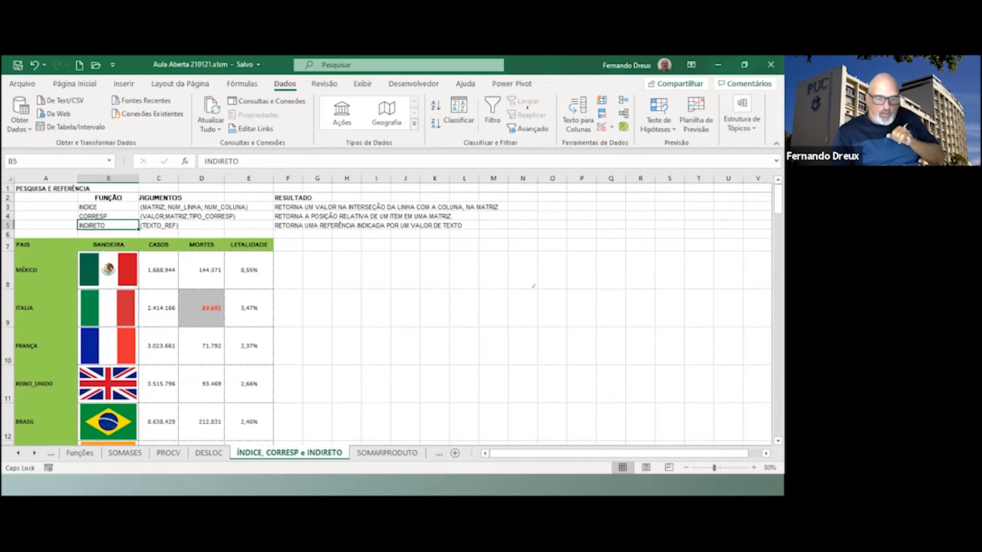
Switch to the SOMARPRODUTO sheet and go to the first record of the sales list.
key(ctrl+Page_Down)
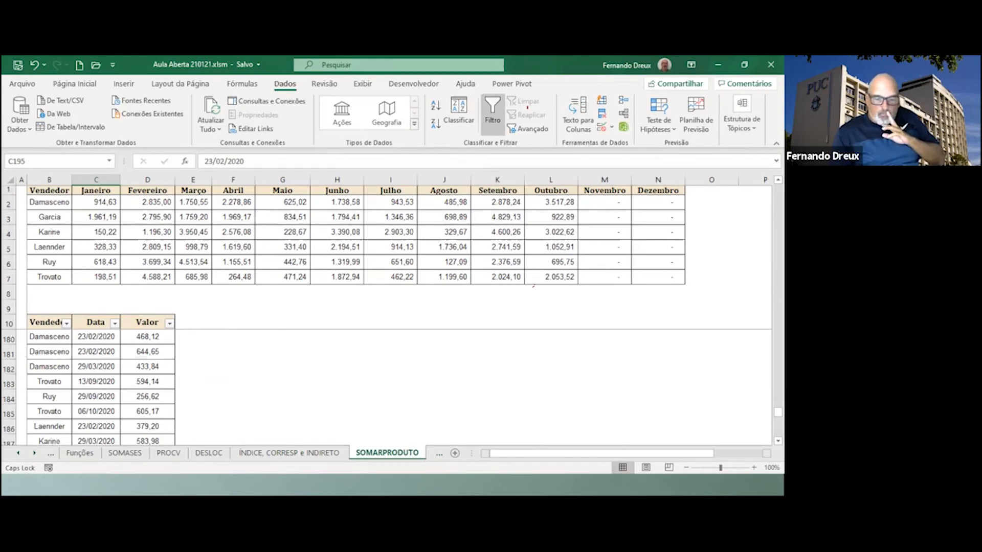
scroll(101, 388, up, 14)
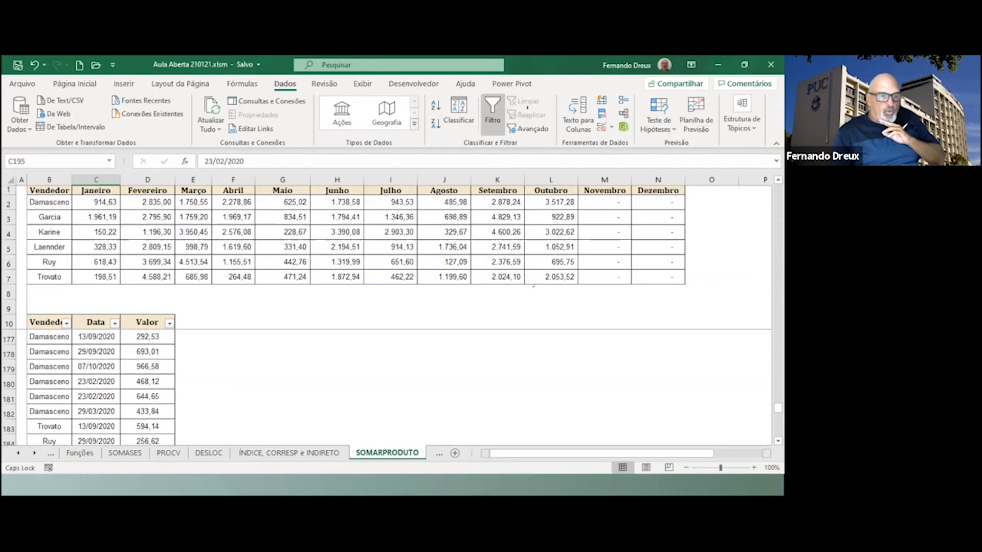
scroll(101, 388, up, 9)
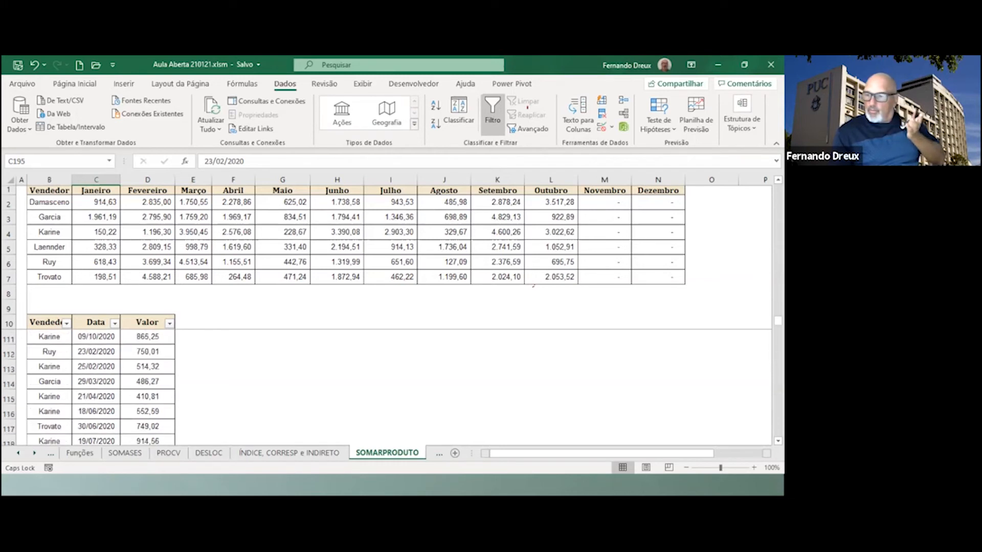
scroll(100, 388, up, 20)
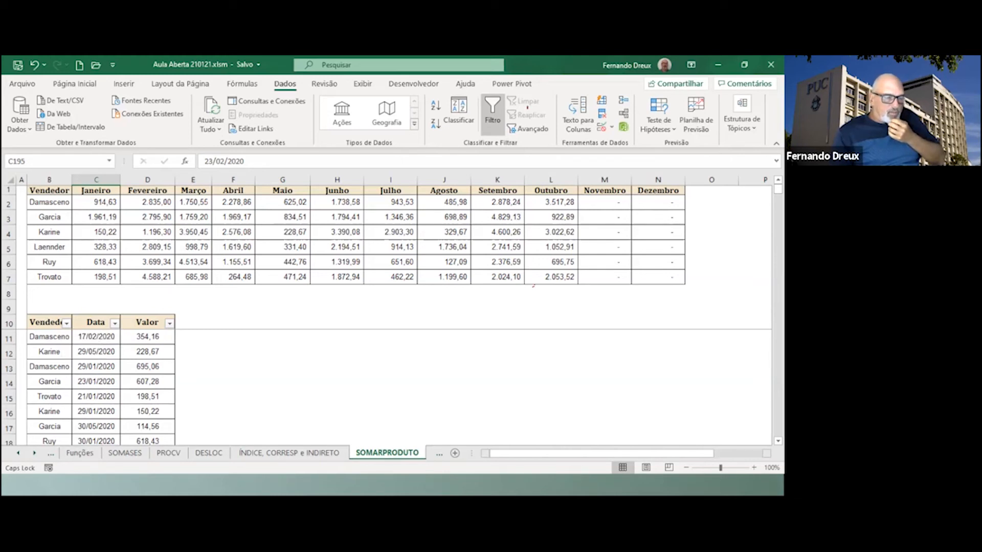
Review the sellers in the Vendedor filter and in B2:B7, and the month headings Janeiro to Dezembro in C1:N1.
click(67, 323)
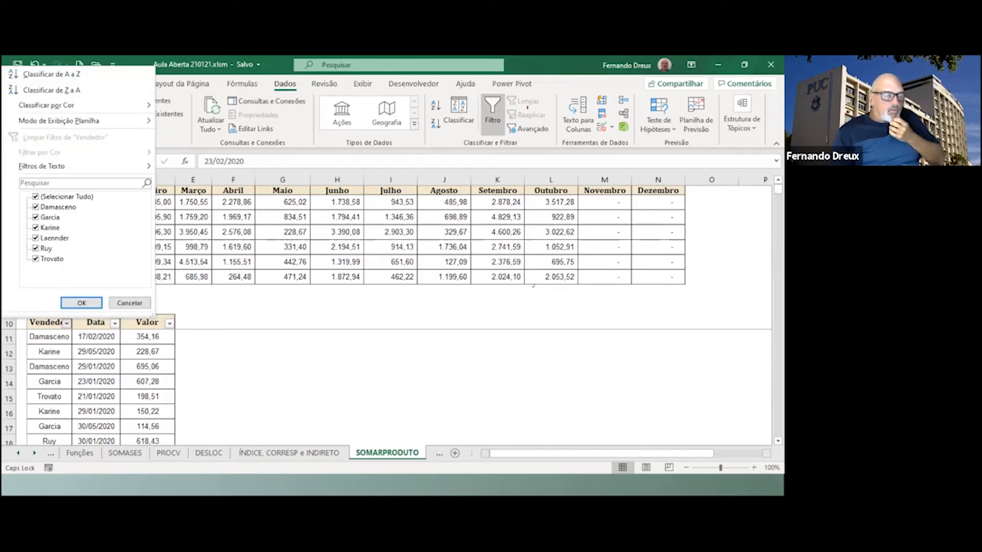
click(81, 303)
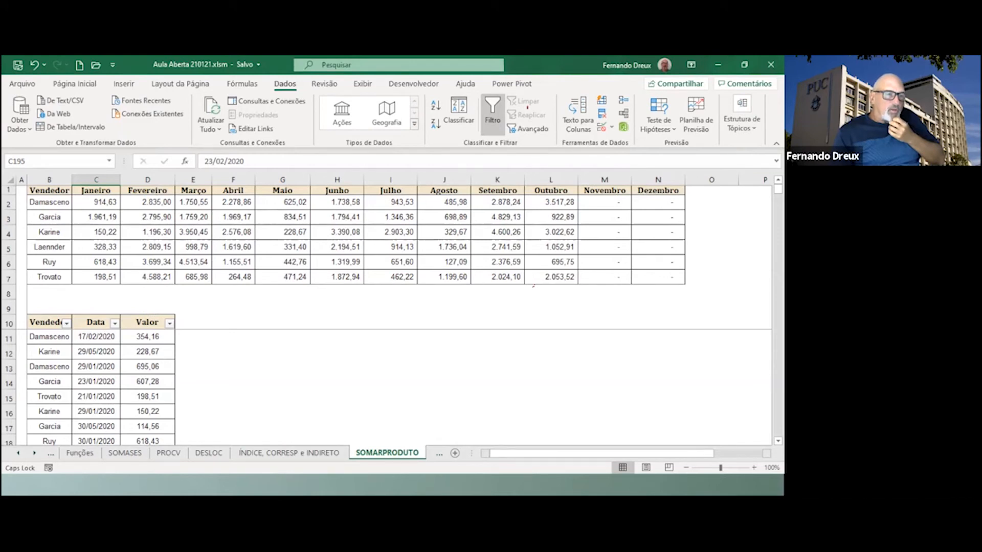
drag(49, 203, 49, 278)
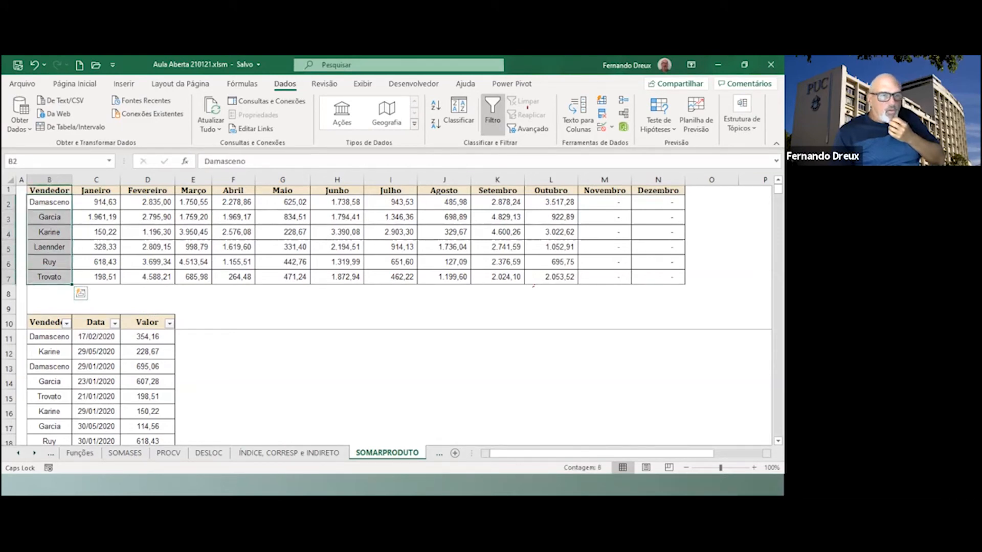
click(96, 190)
drag(97, 191, 658, 191)
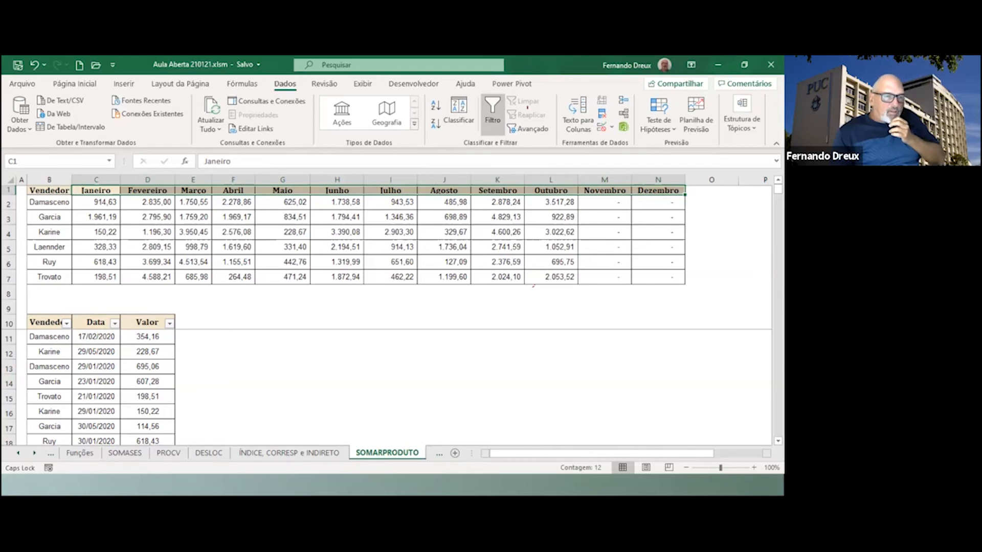
Inspect the SOMARPRODUTO formula in C2, which combines the seller in B2 with the month in C1.
click(49, 202)
click(96, 190)
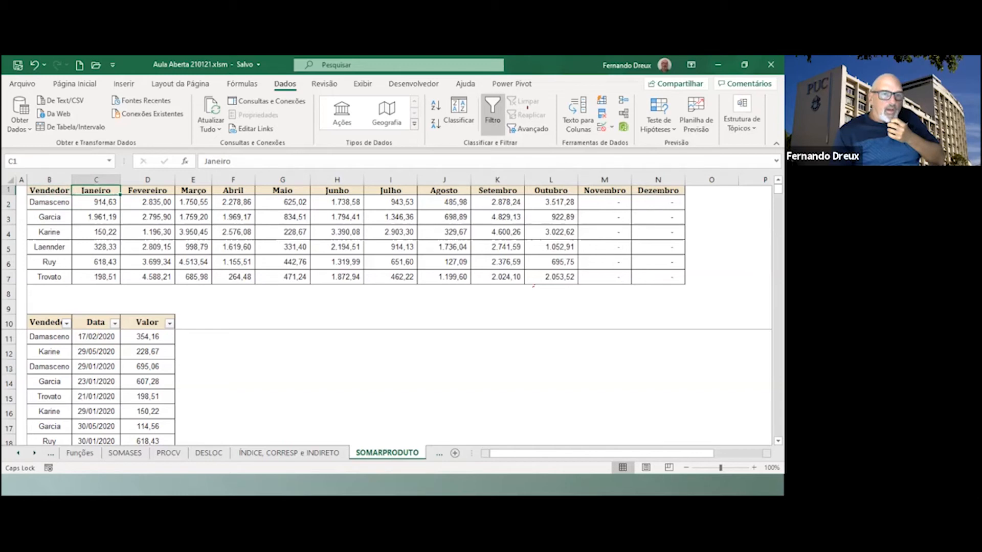
click(96, 203)
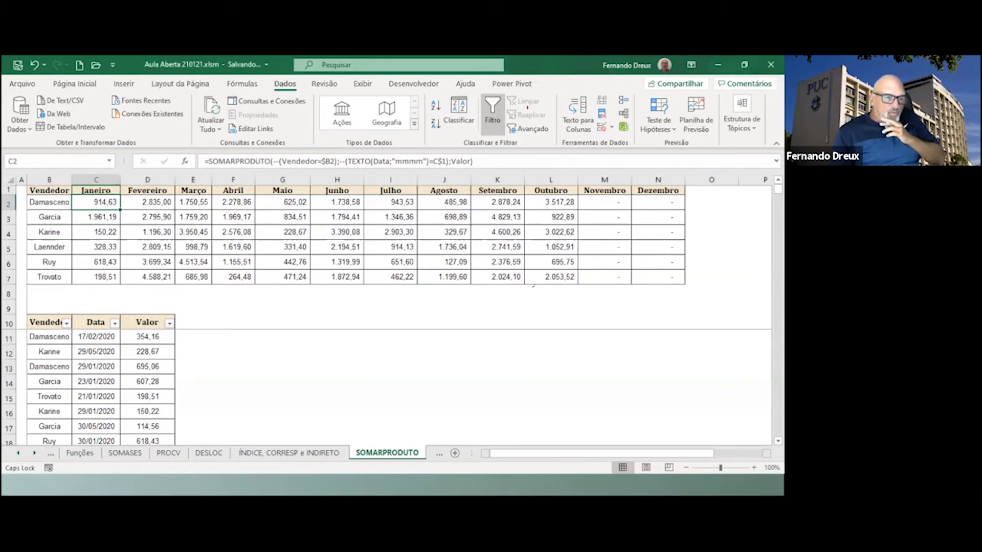
Filter the sales list to the seller named in B2 and to dates in janeiro 2020.
click(67, 323)
click(35, 197)
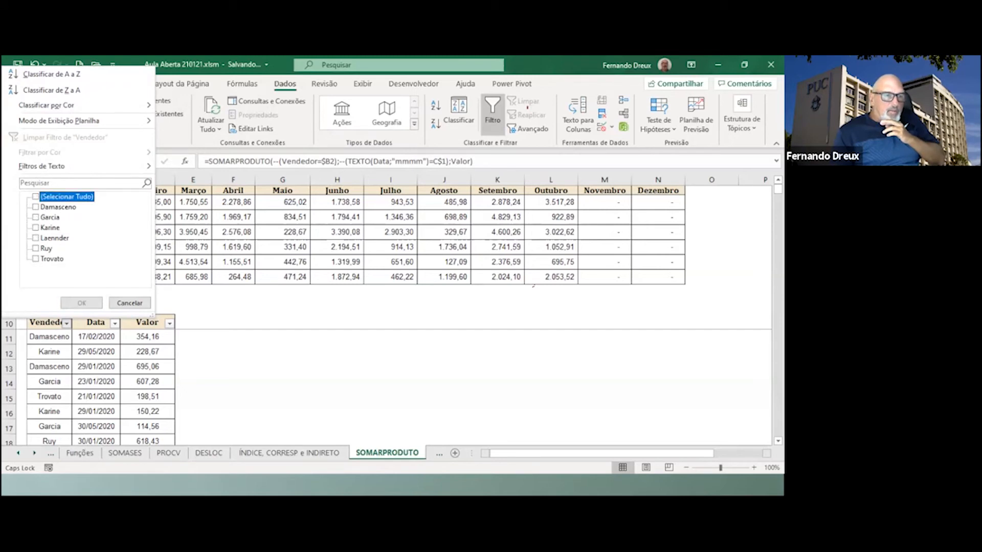
click(36, 207)
click(81, 302)
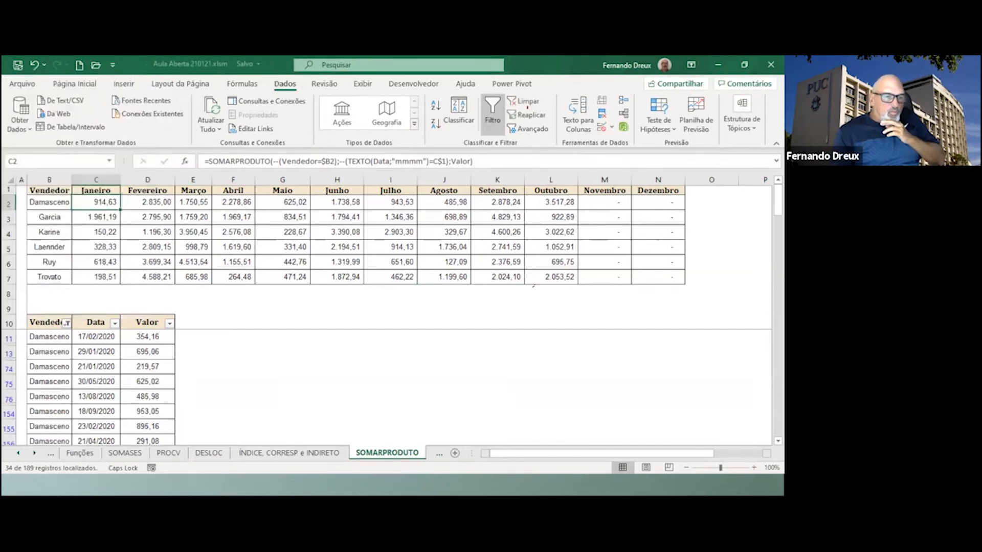
click(115, 323)
click(36, 197)
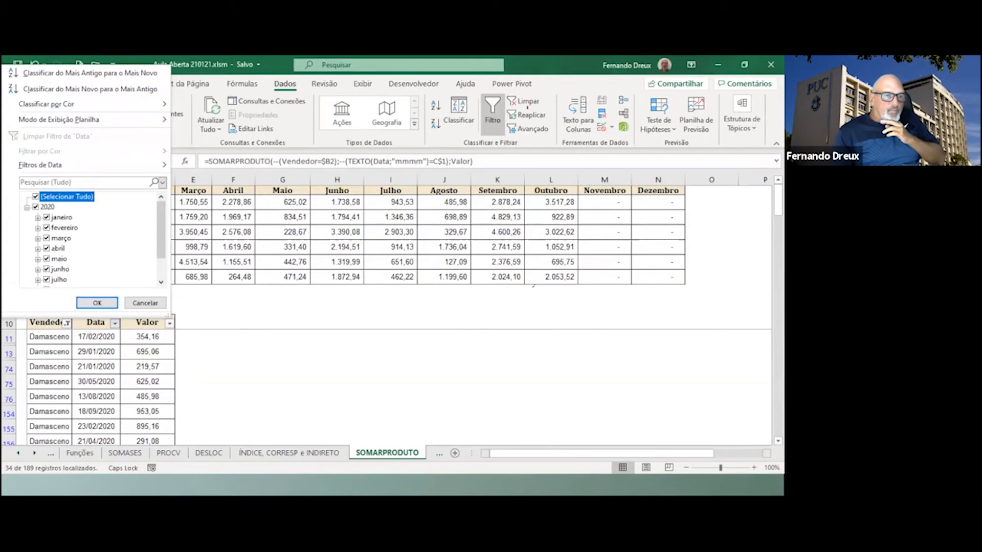
click(47, 217)
click(98, 302)
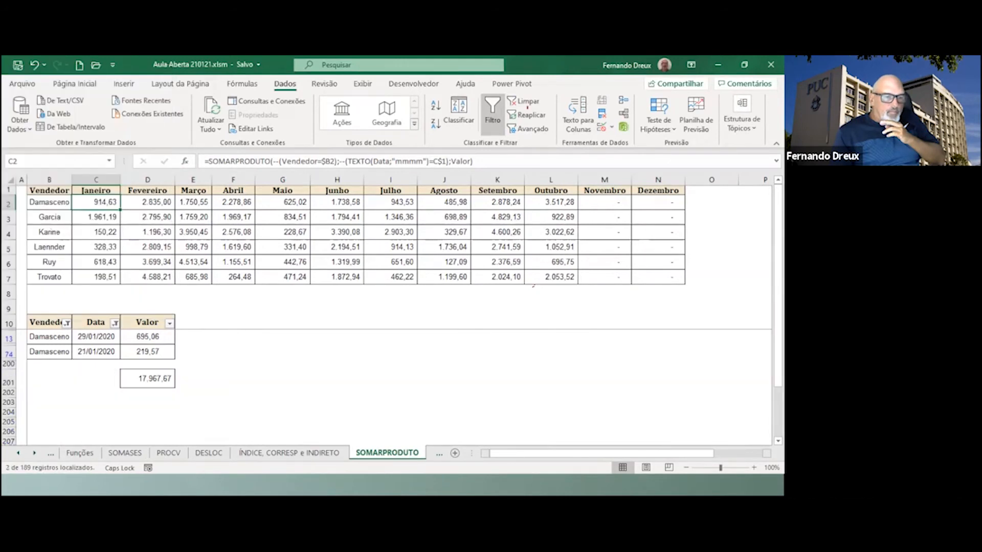
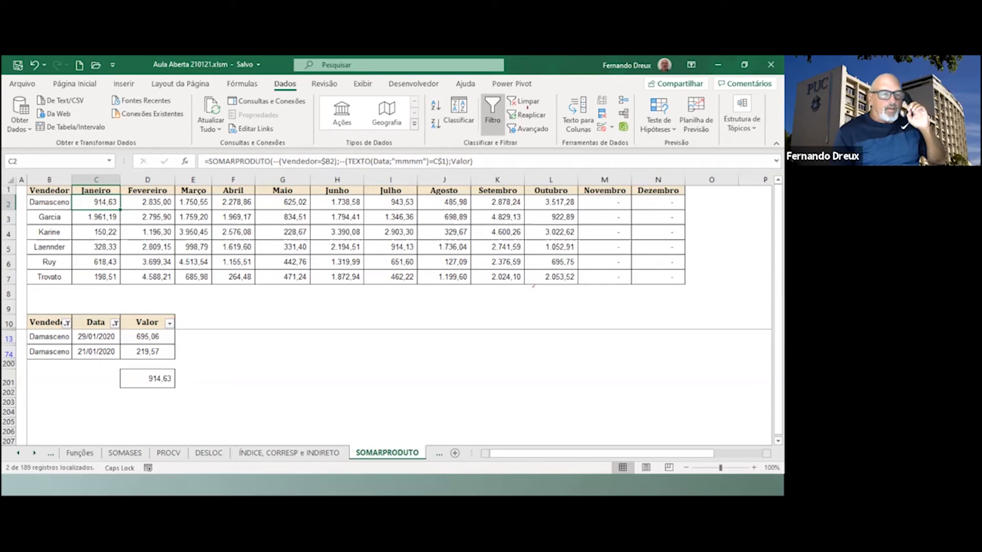
Clear the monthly totals in C3:C7 and D2:N7, and select the formula cell C2.
drag(96, 217, 96, 278)
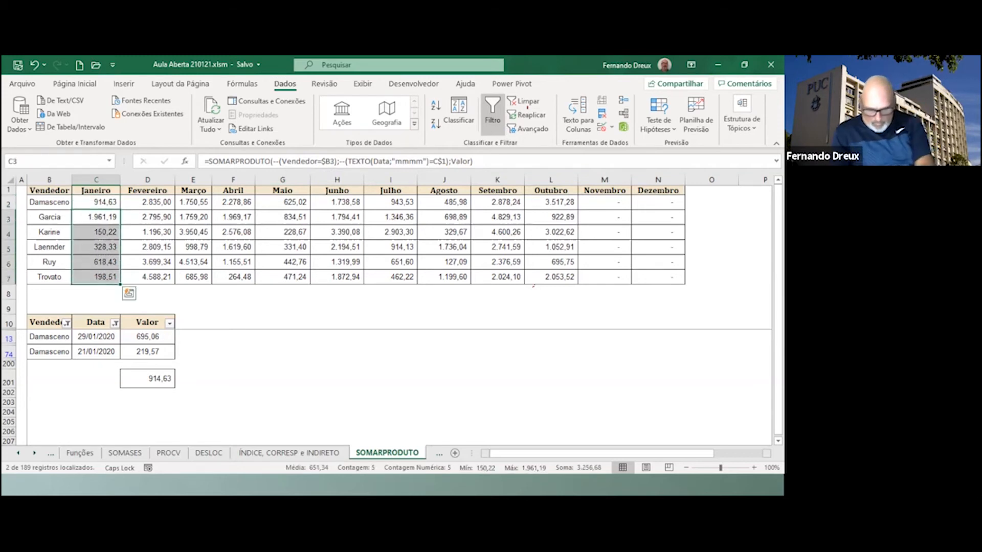
key(Delete)
drag(147, 201, 660, 276)
key(Delete)
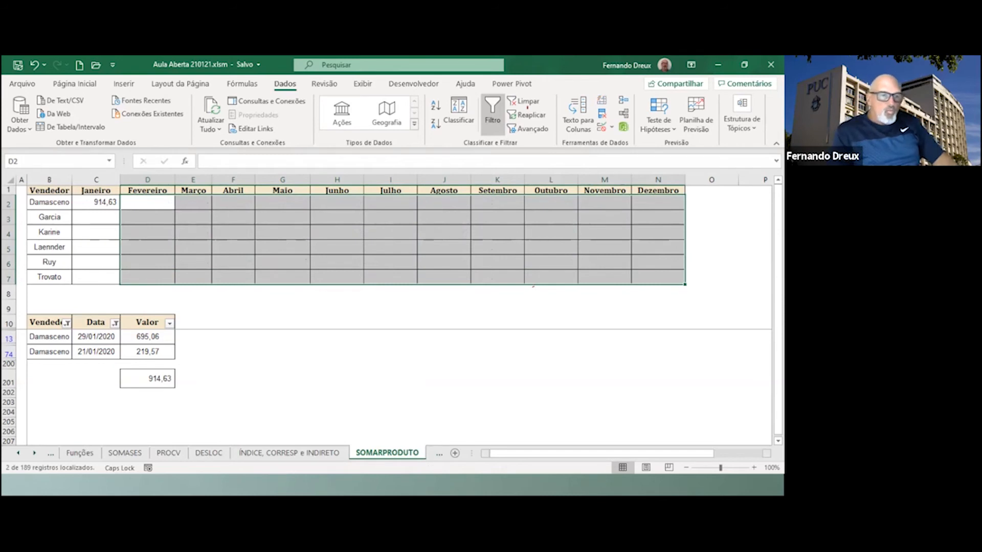
click(96, 201)
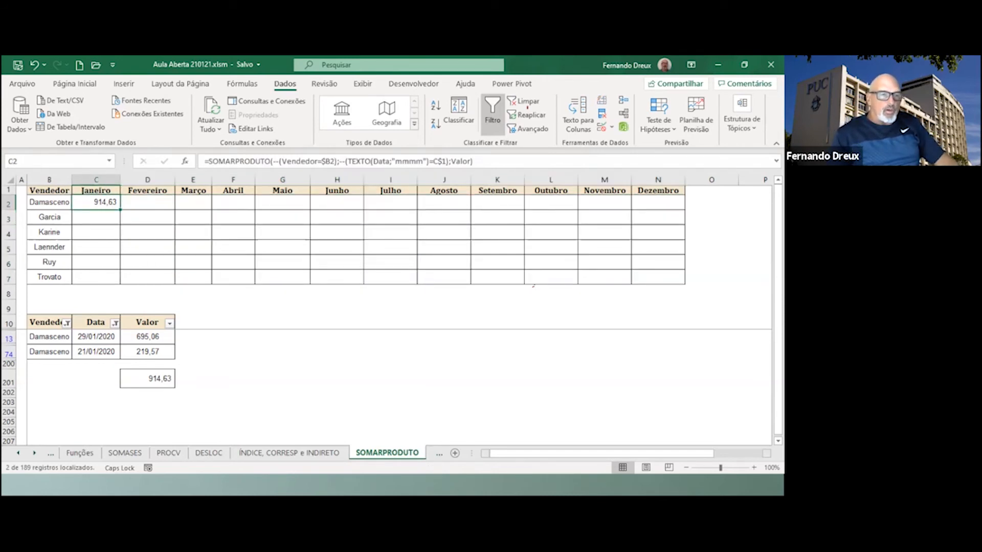
Copy the SOMARPRODUTO formula from C2 across the whole seller-by-month table, C2:N7.
key(ctrl+c)
drag(96, 202, 659, 277)
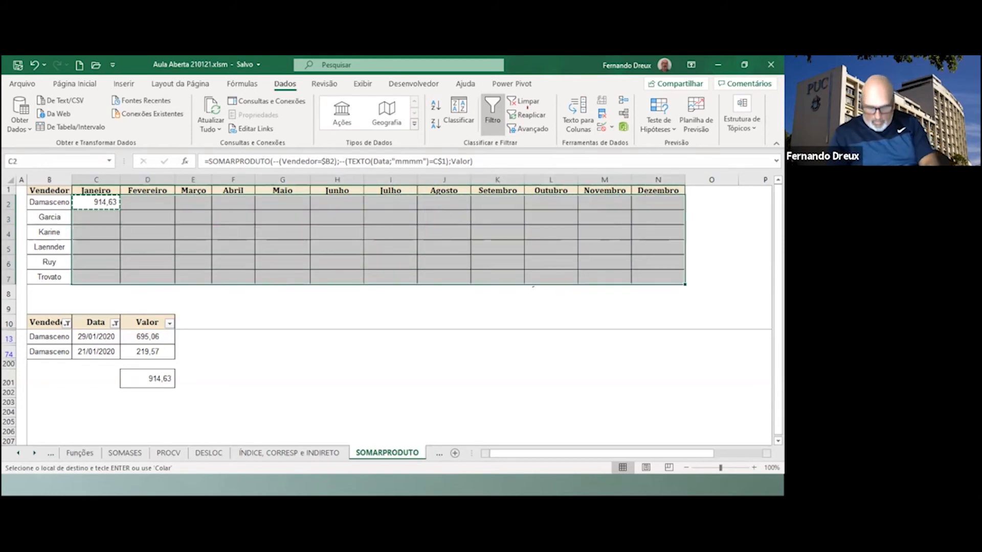
key(Return)
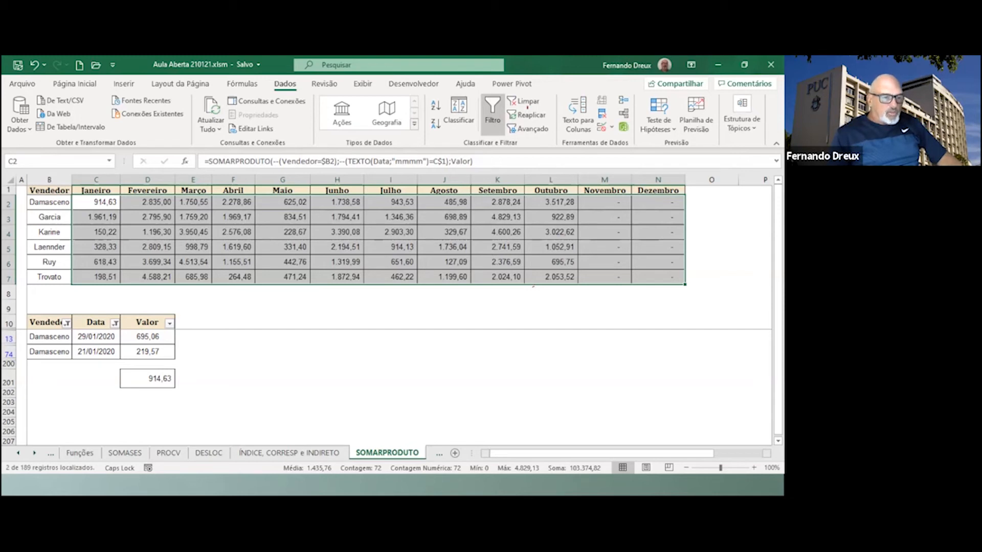
Filter the sales list to only the seller named in B3, and check the matching Janeiro total in C3.
click(67, 323)
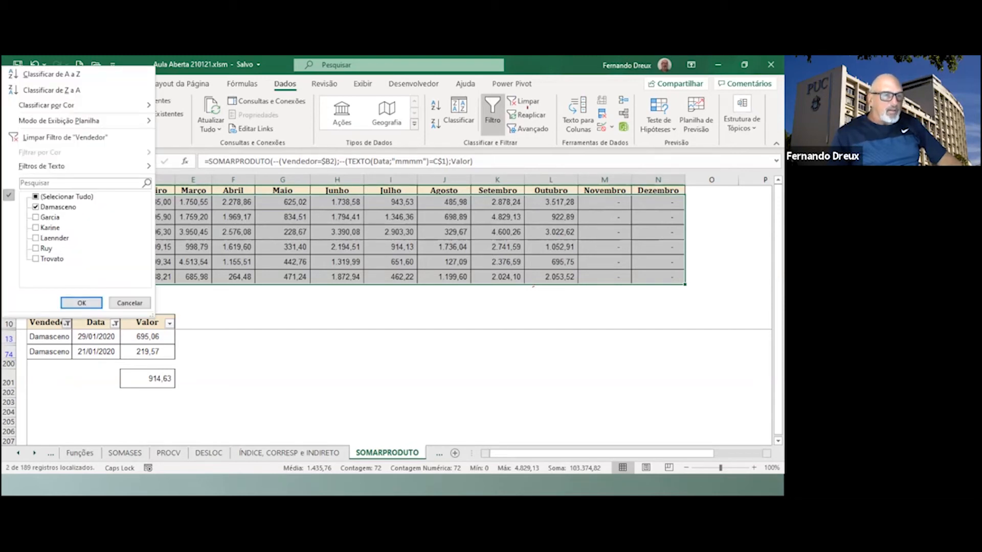
click(56, 207)
click(50, 217)
click(81, 303)
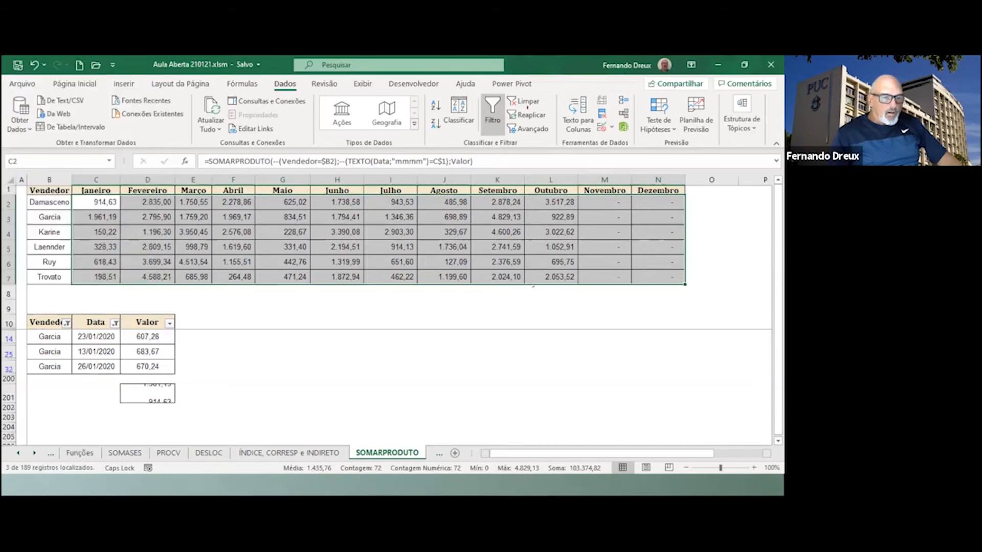
click(97, 218)
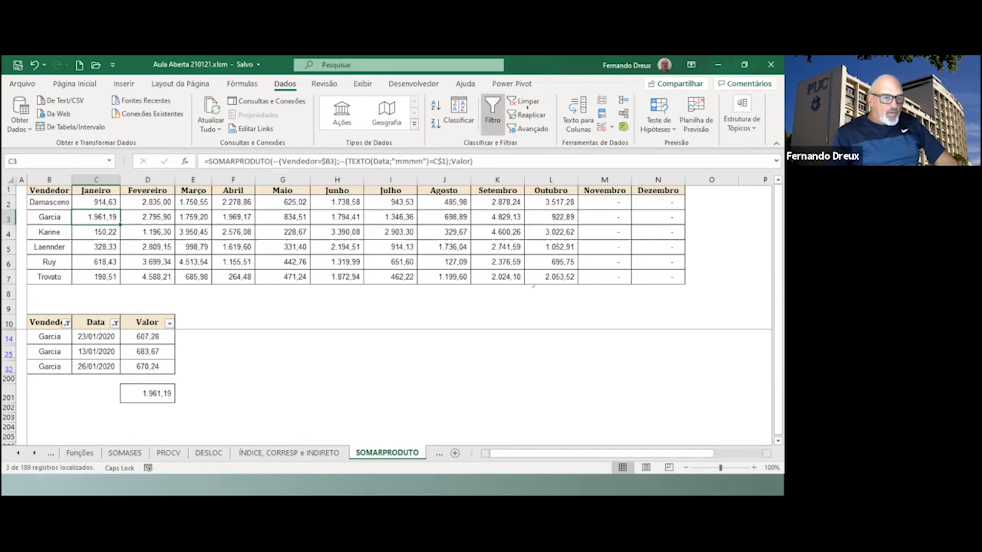
Change the Data filter from janeiro to fevereiro 2020, and check the matching Fevereiro total in D3.
click(115, 323)
click(47, 217)
click(47, 228)
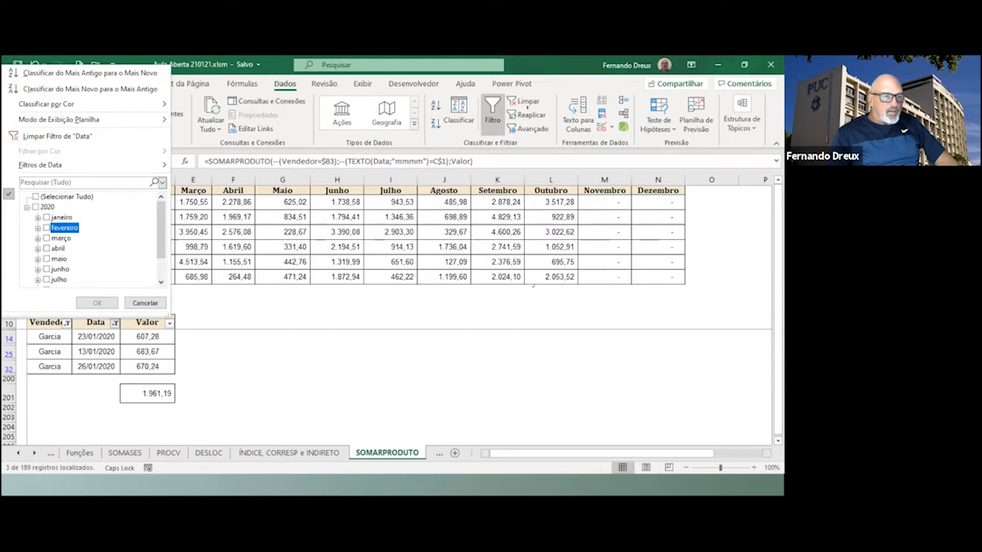
click(97, 302)
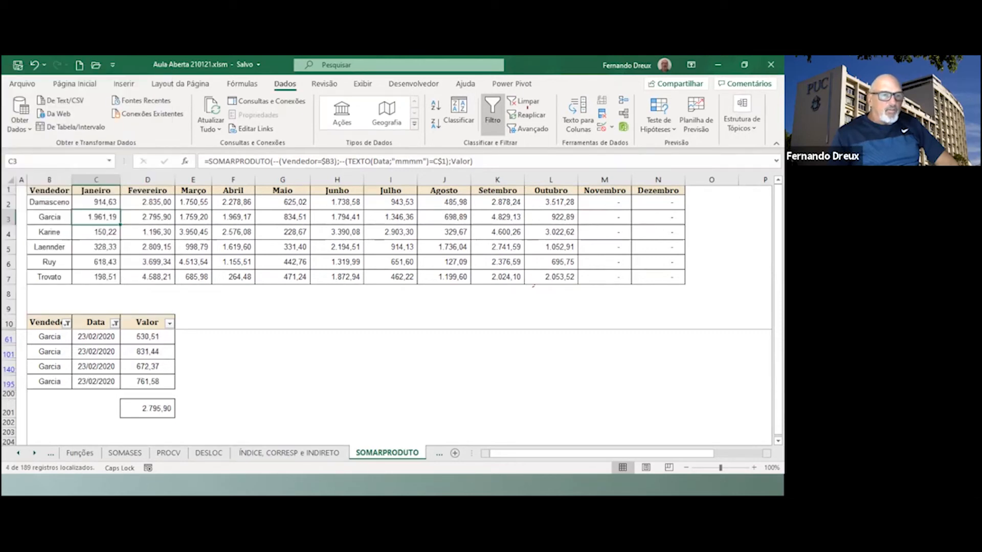
click(147, 217)
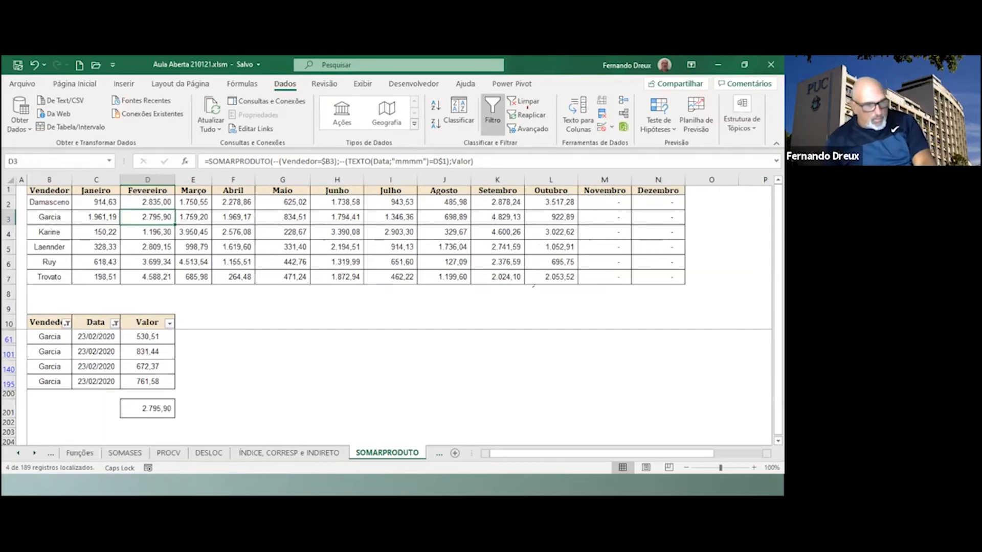
Open the SE sheet and review the logical functions E, OU and SE listed in B3:B5.
click(34, 453)
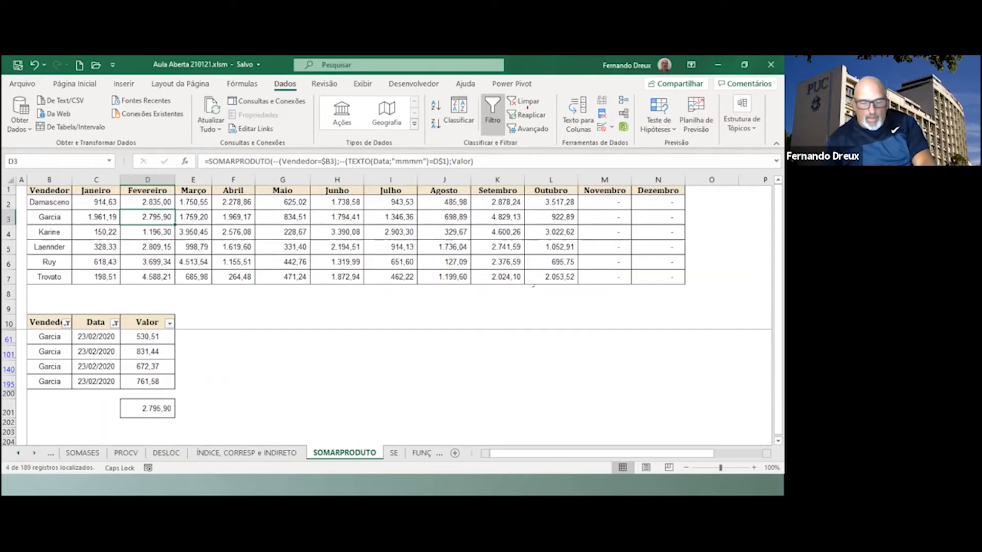
click(35, 453)
click(345, 453)
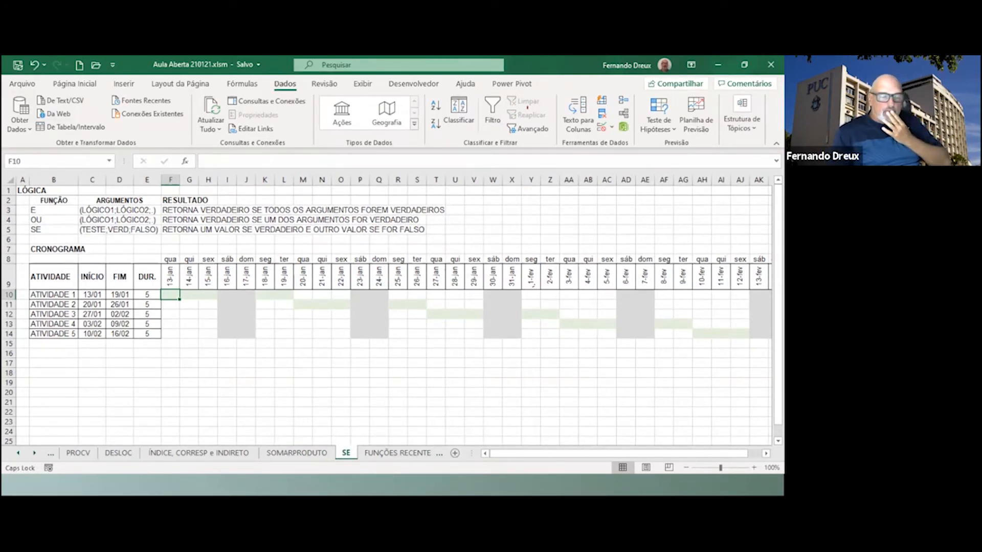
click(54, 210)
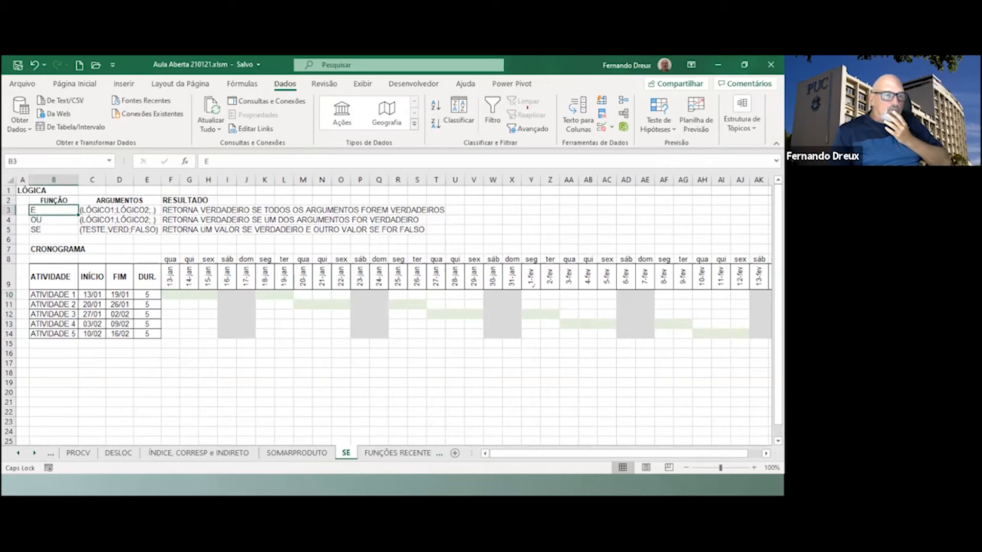
click(53, 230)
click(54, 210)
click(53, 220)
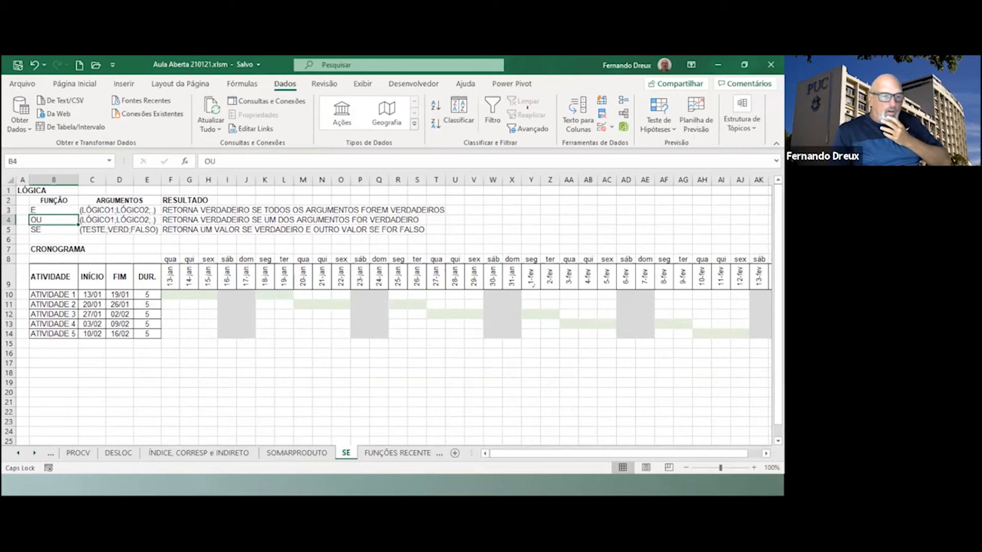
Review ATIVIDADE 1's start date and its schedule cells F10:L10, and set its duration to 6.
click(92, 295)
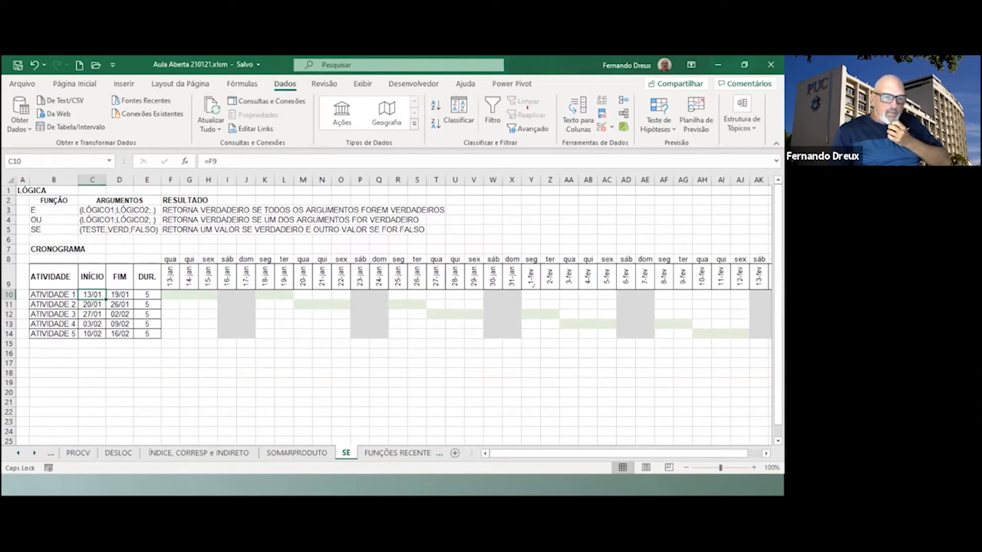
drag(170, 295, 284, 295)
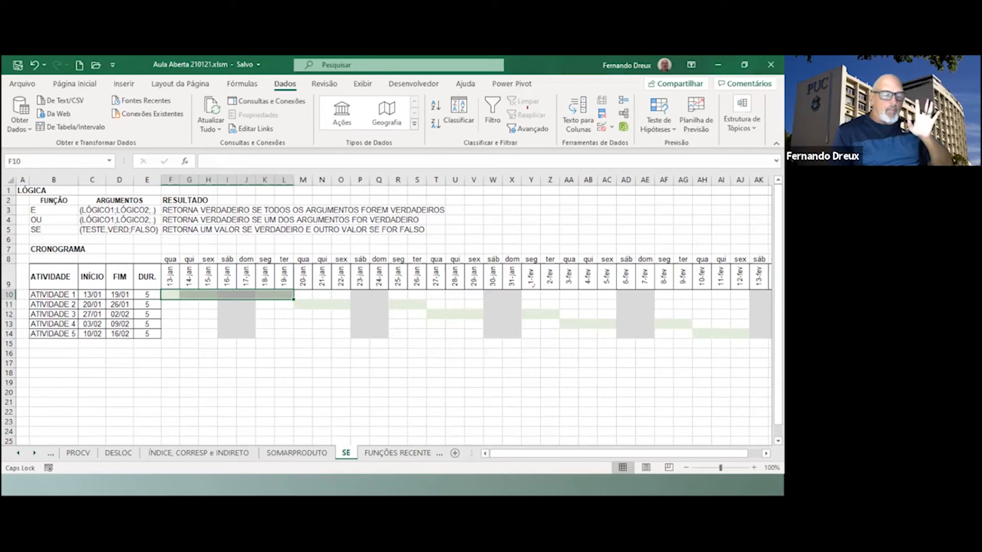
click(147, 295)
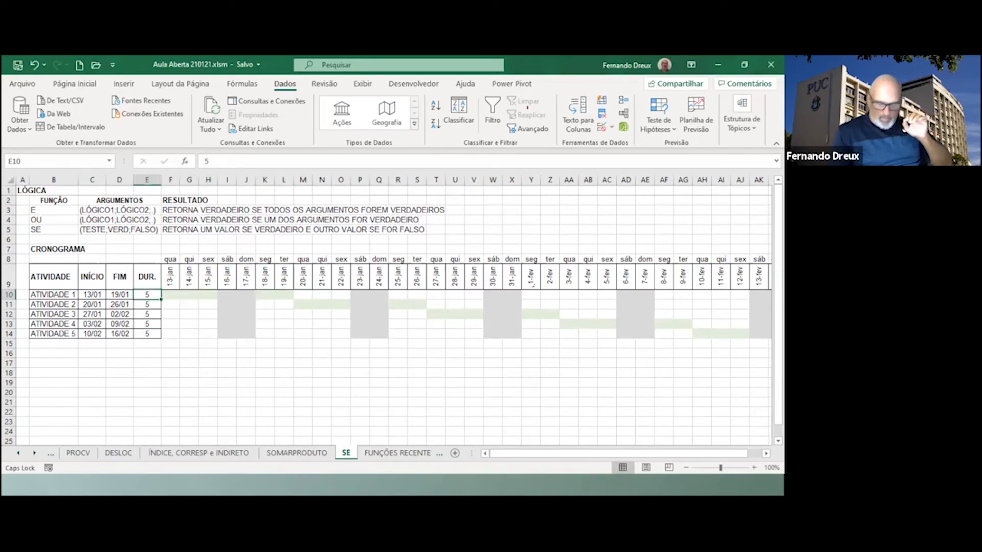
text(6)
key(Return)
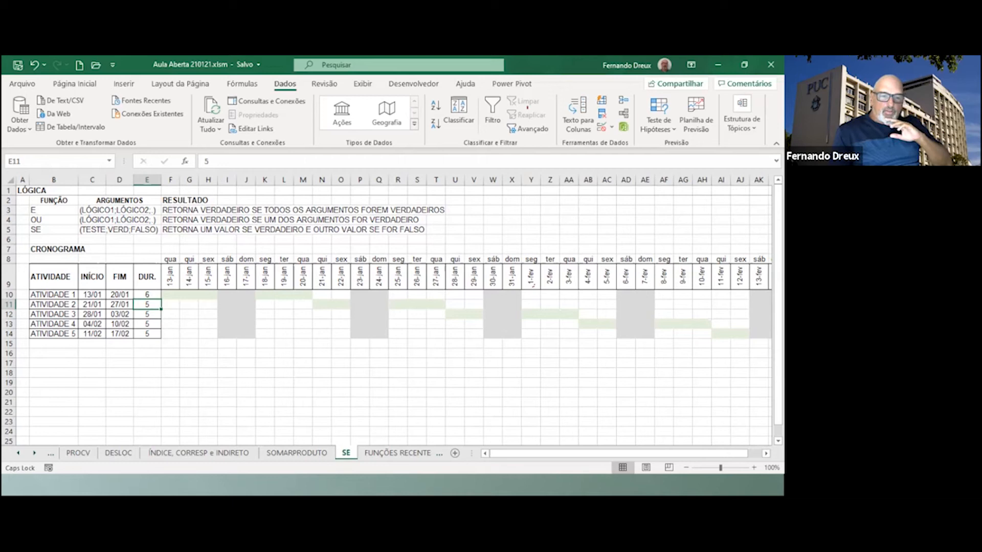
Set ATIVIDADE 1's duration to 4 and inspect its DIATRABALHO end-date formula in D10.
key(Up)
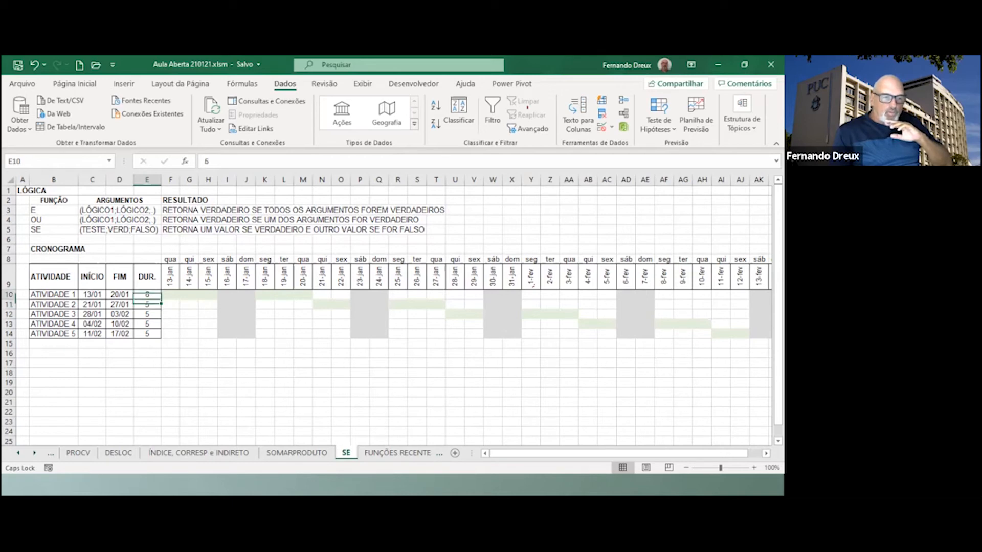
text(4)
key(Return)
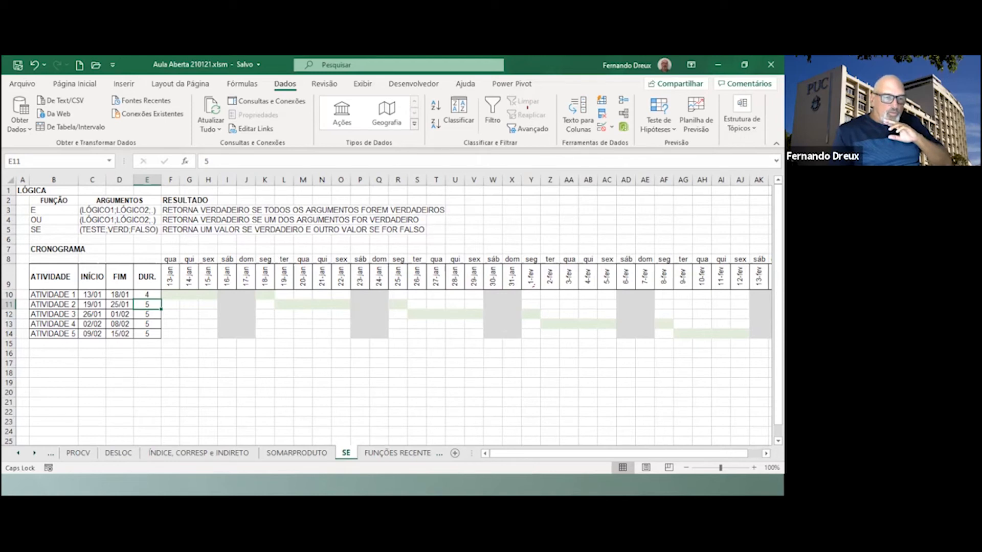
key(Up)
key(Left)
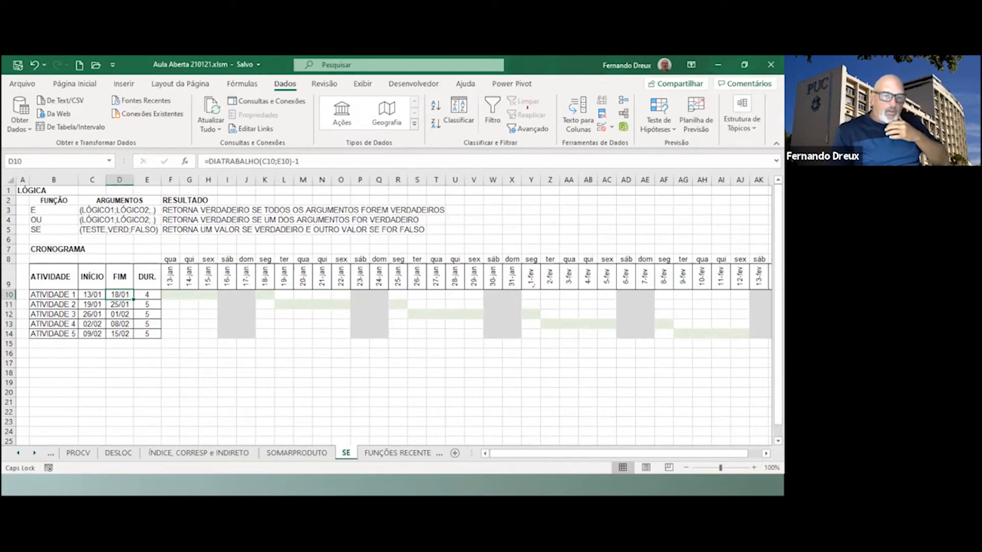
Show the conditional formatting rules for schedule cell F10 and compare the DIA.DA.SEMANA rule with the E rule.
click(170, 295)
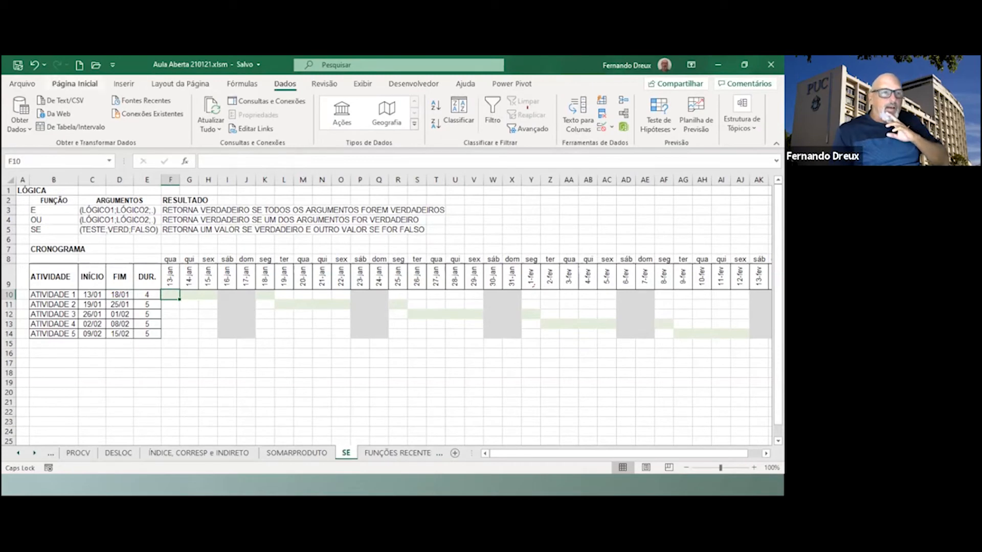
click(74, 84)
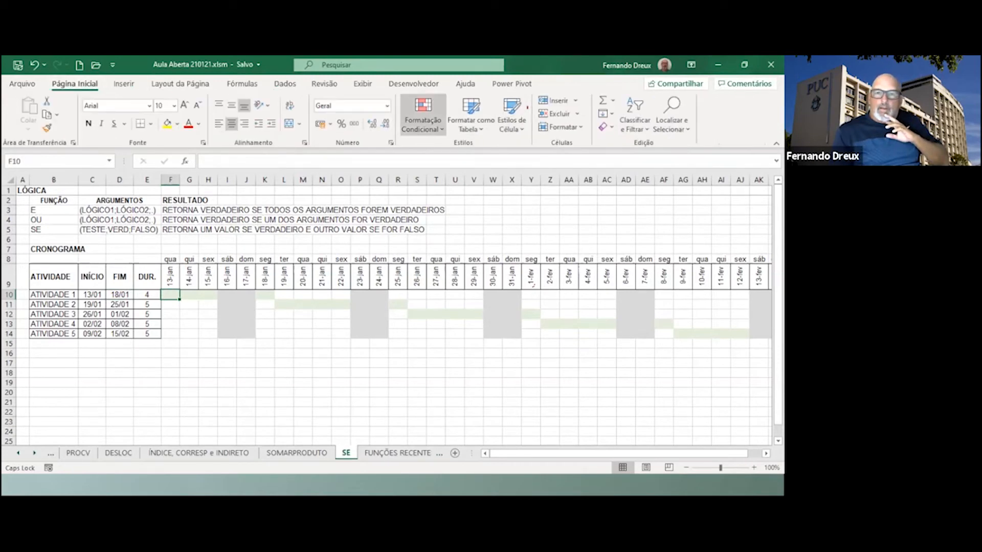
click(423, 120)
click(455, 319)
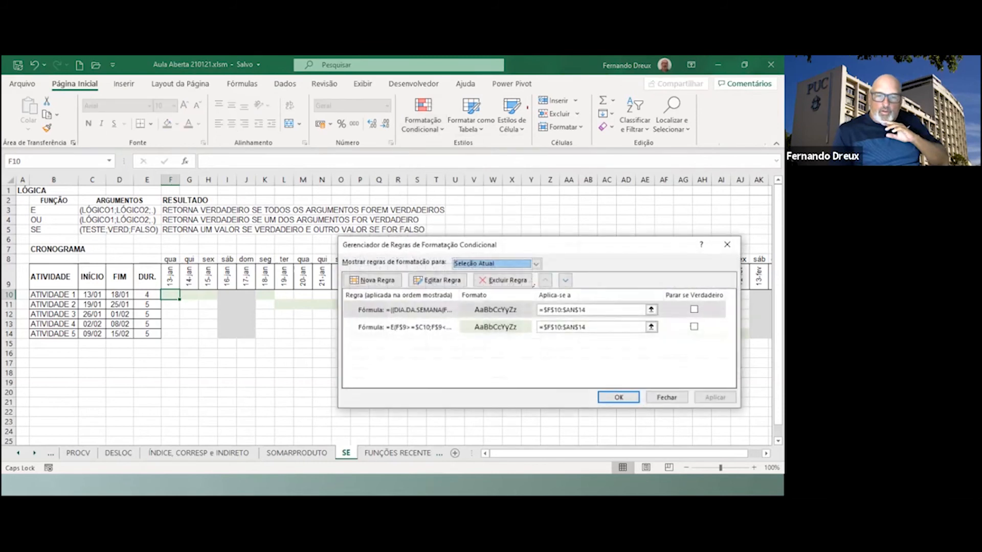
click(405, 309)
click(405, 328)
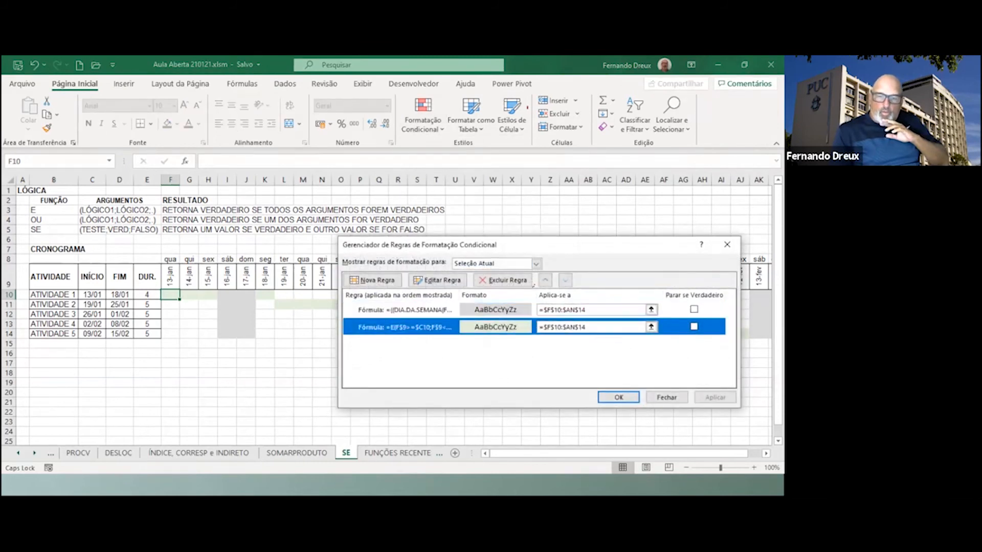
click(405, 310)
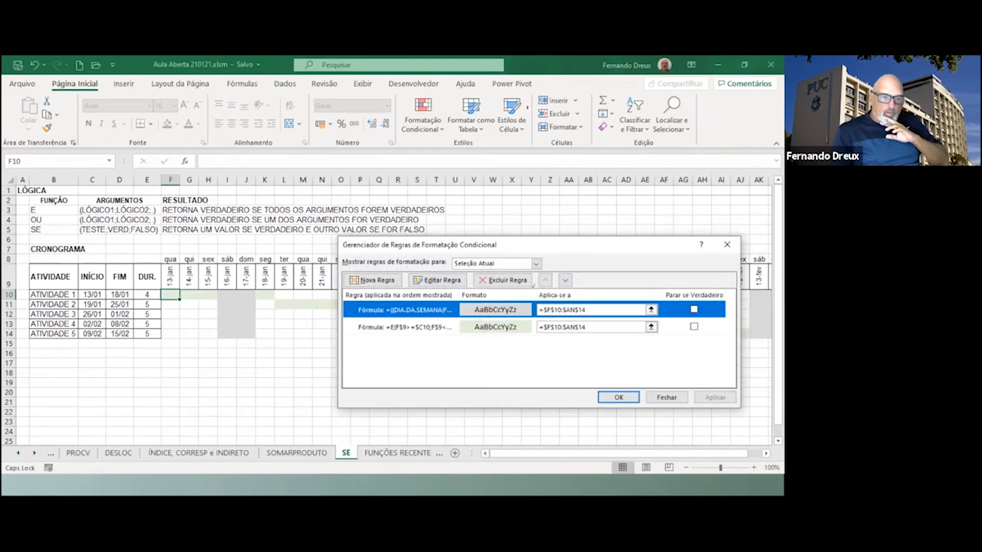
Inspect the full formula of the green-fill E rule, and close the conditional formatting rules without changes.
click(405, 328)
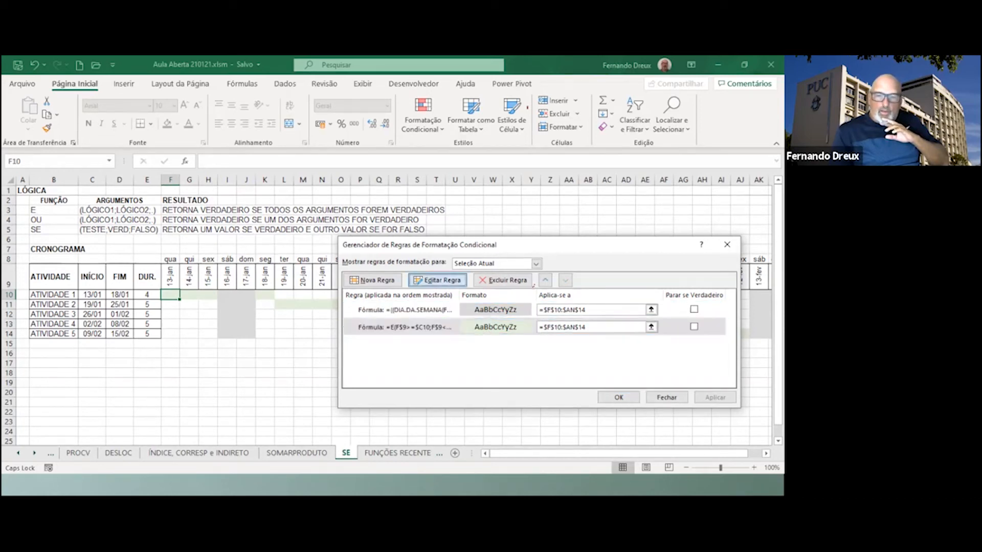
click(437, 280)
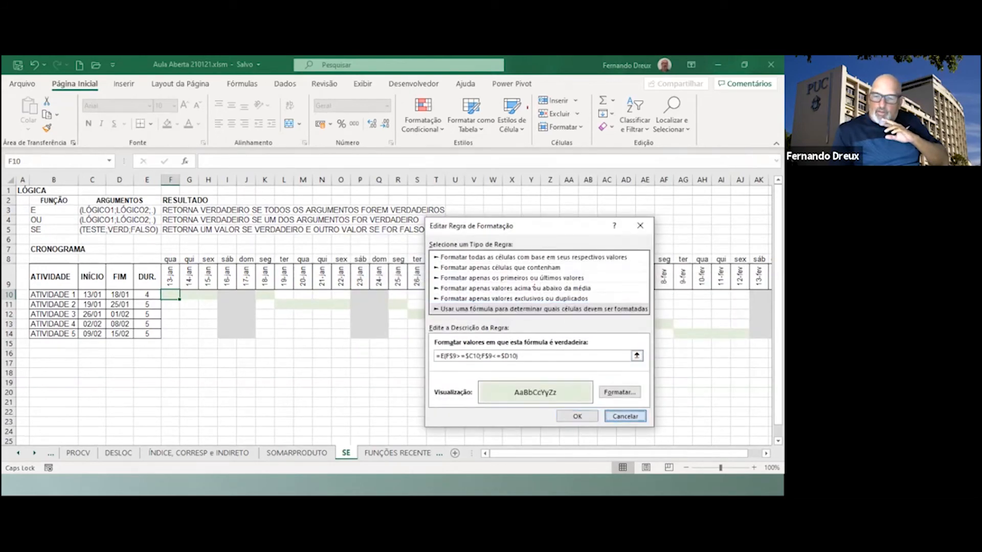
click(577, 416)
click(667, 397)
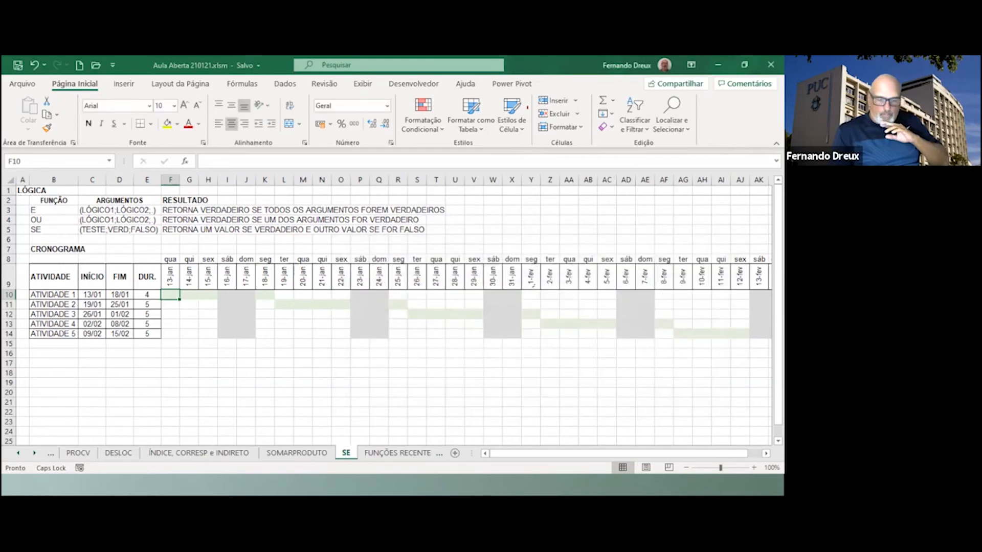
Open the FUNÇÕES RECENTES sheet.
key(ctrl+Page_Down)
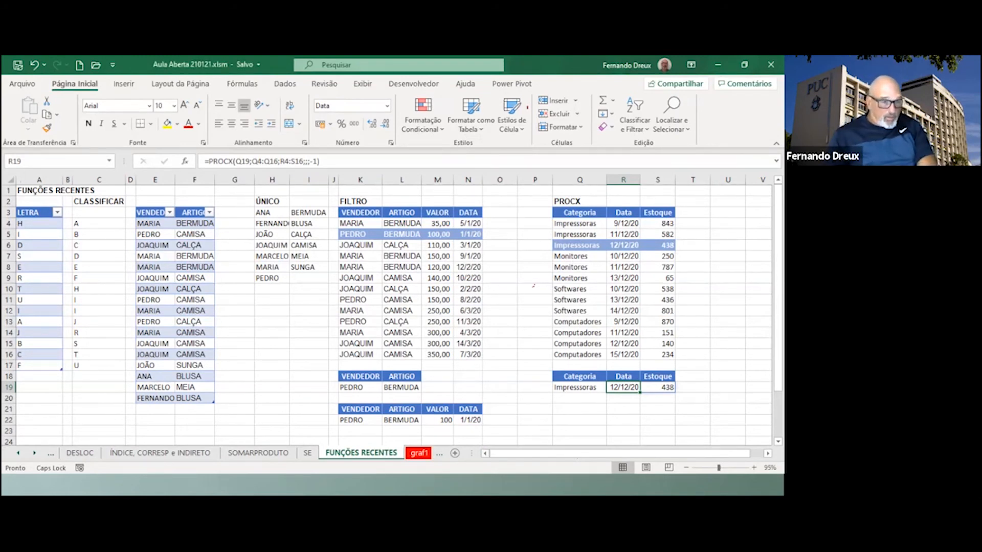
click(99, 419)
text(=LE)
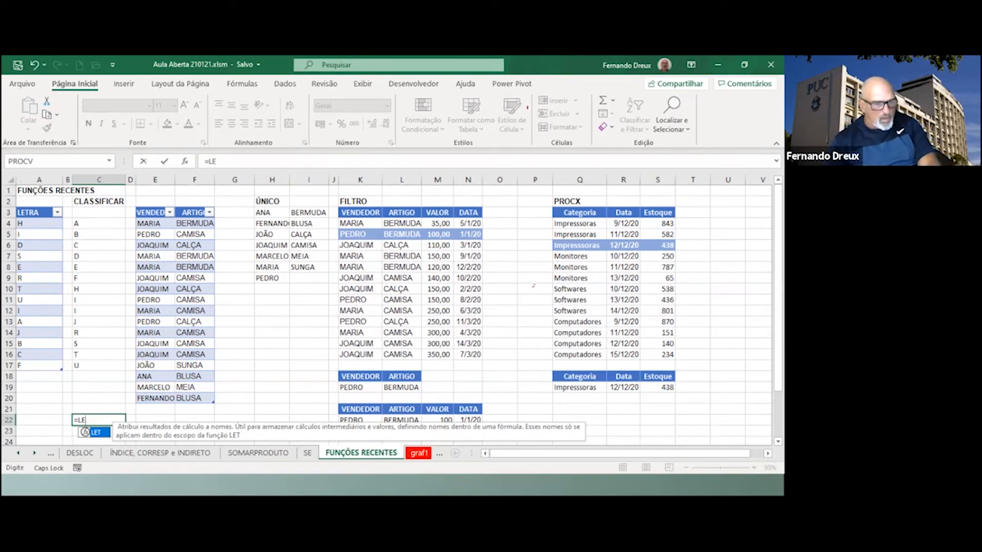
key(BackSpace)
key(BackSpace)
text(RE)
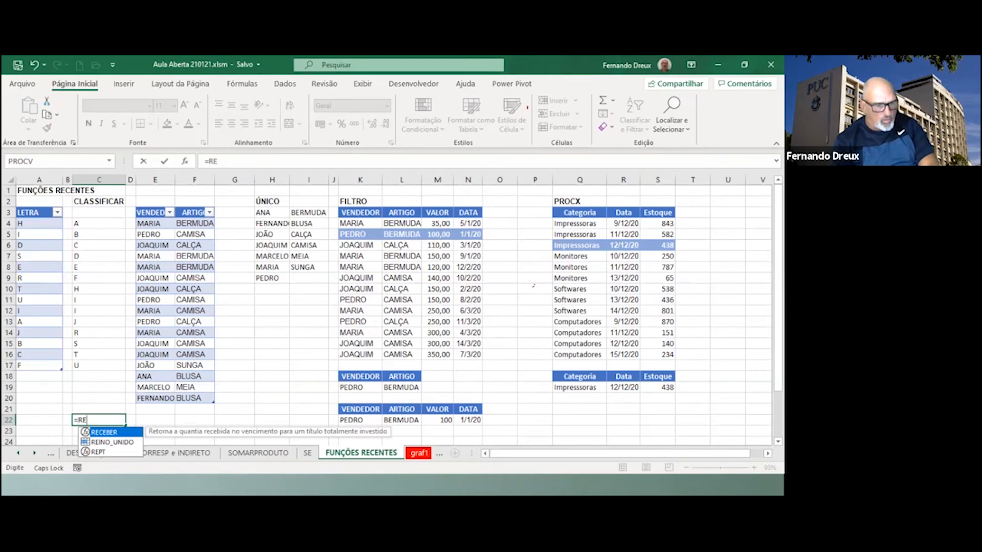
text(CU)
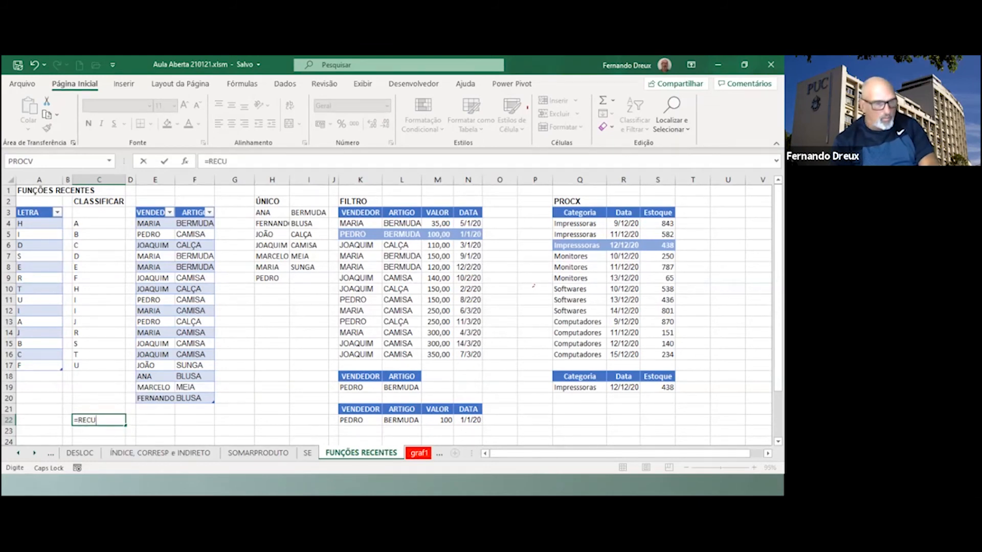
key(BackSpace)
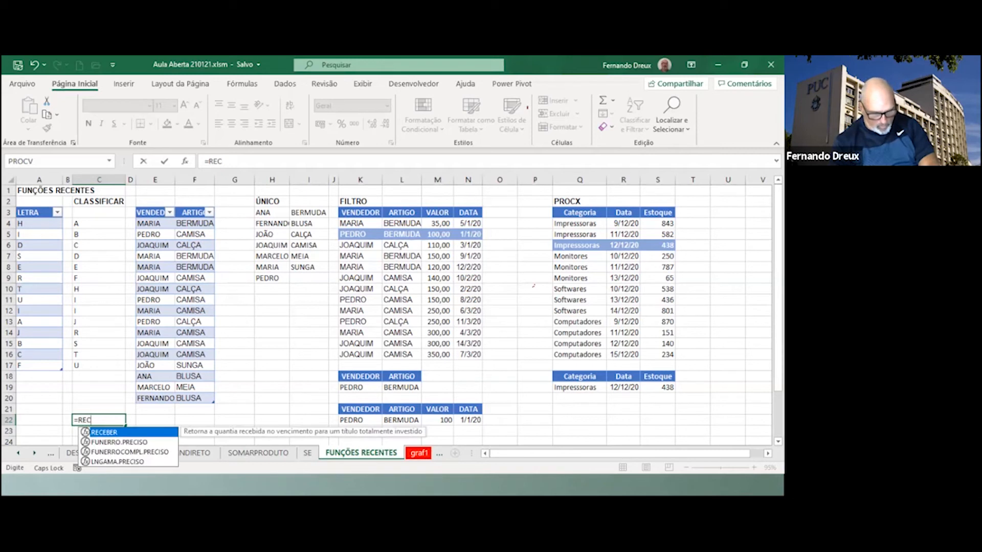
text(UR)
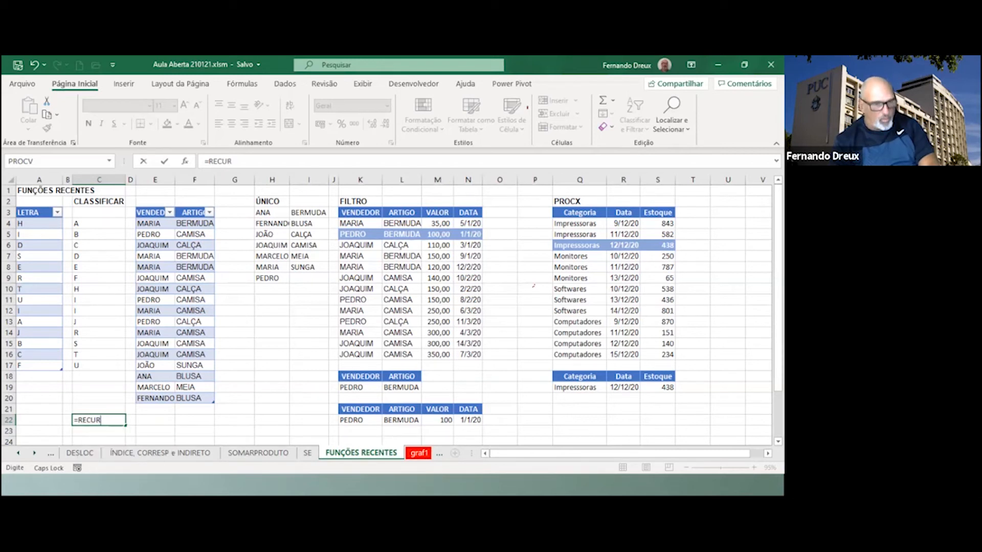
key(BackSpace)
key(BackSpace)
key(BackSpace)
key(BackSpace)
key(BackSpace)
key(BackSpace)
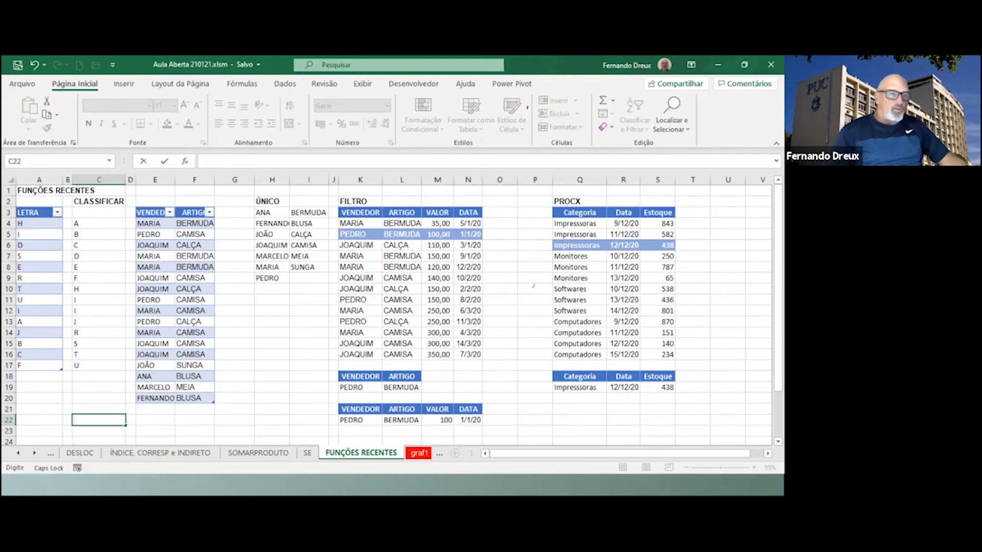
key(Escape)
Review the CLASSIFICAR heading and the LETRA column data, and inspect the CLASSIFICAR formula in C4.
click(99, 202)
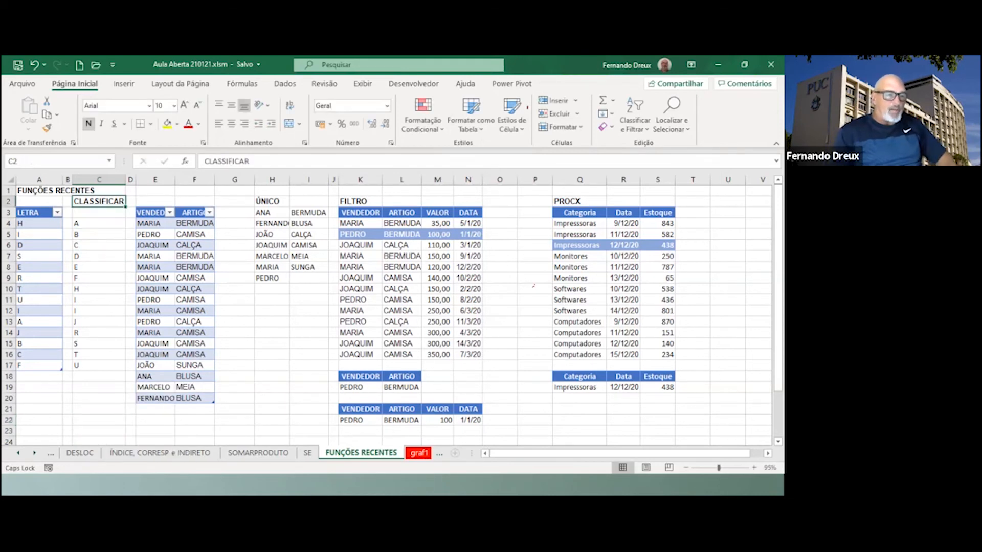
drag(39, 224, 39, 365)
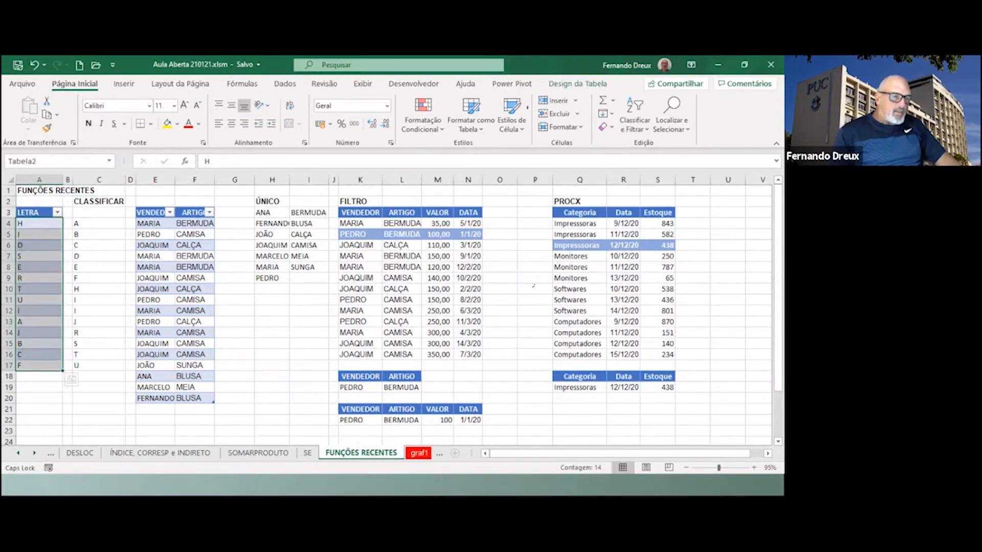
click(99, 223)
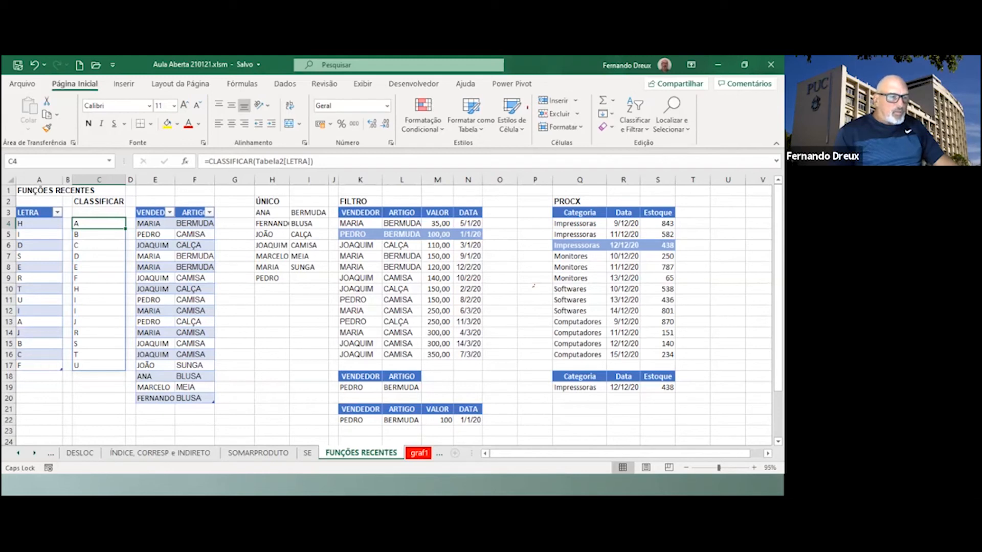
Change the second letter of the LETRA table, in A5, to G.
click(39, 234)
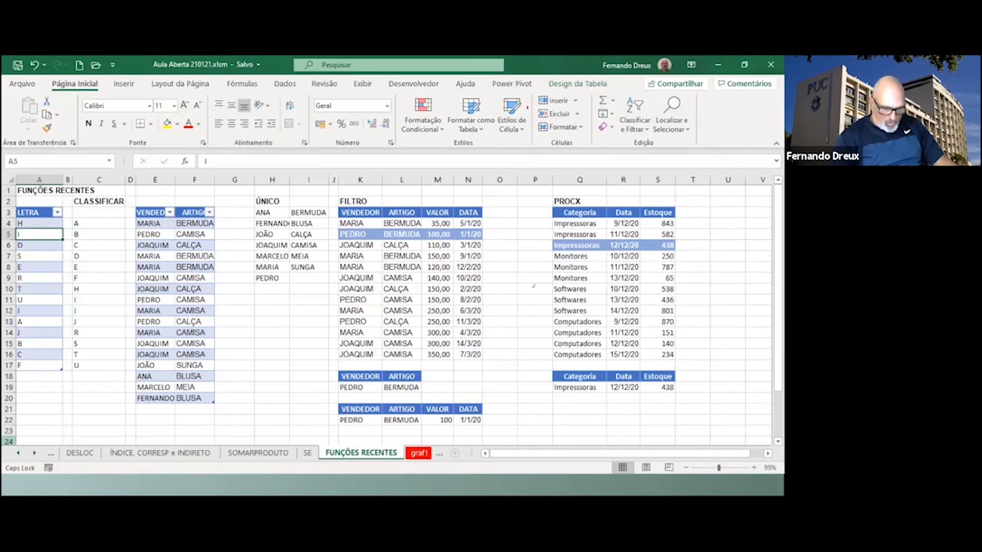
text(G)
key(Return)
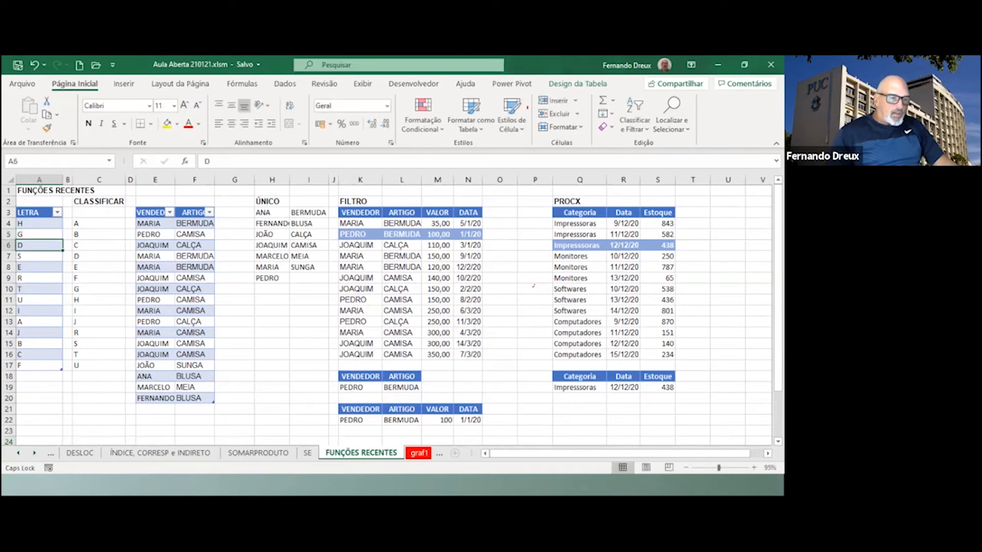
Append an uppercase K to the LETRA table in A18 and check the CLASSIFICAR formula in C4.
click(40, 376)
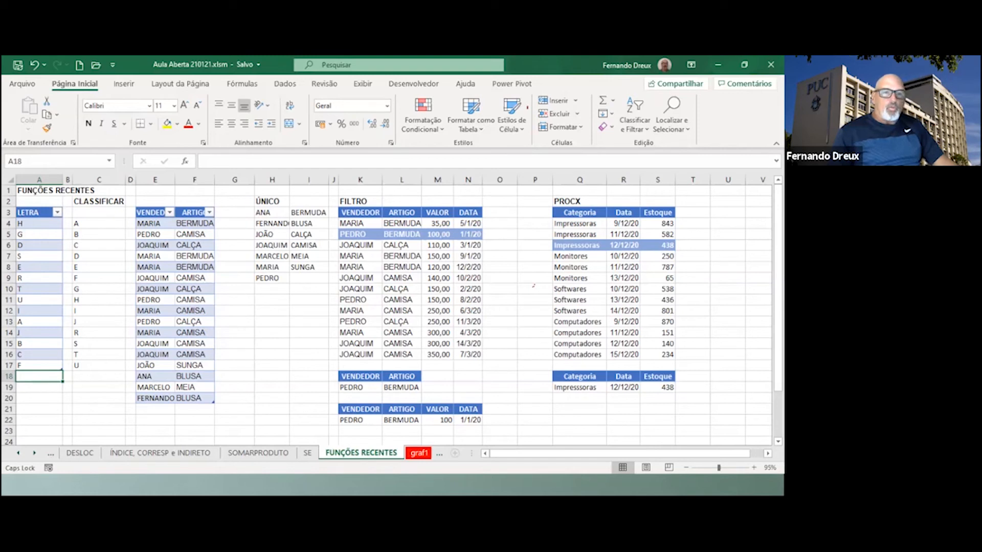
click(99, 224)
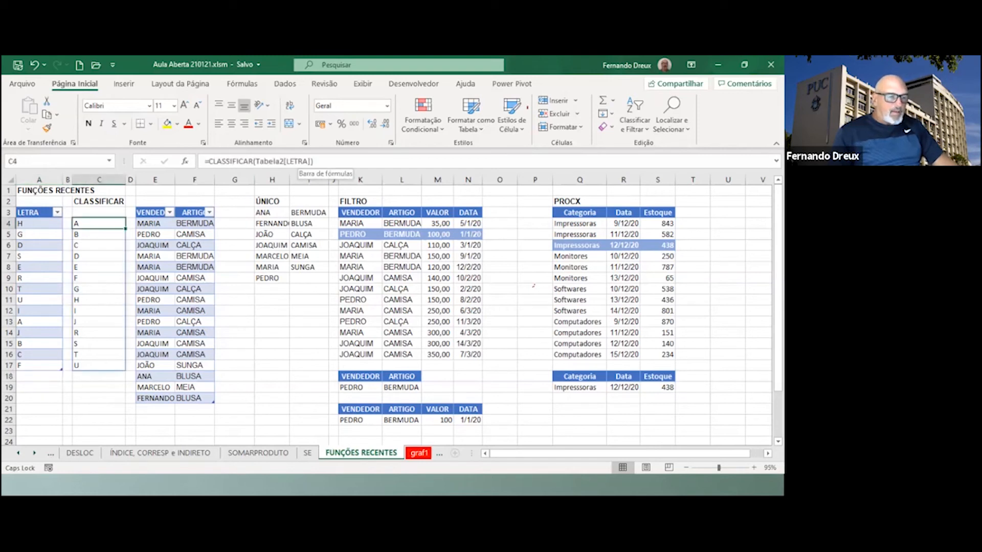
click(39, 376)
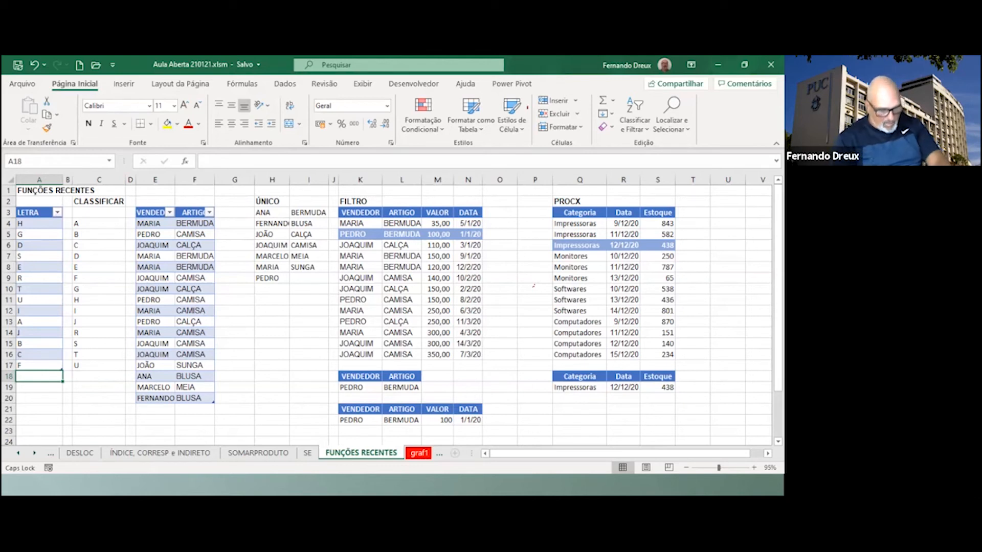
text(k)
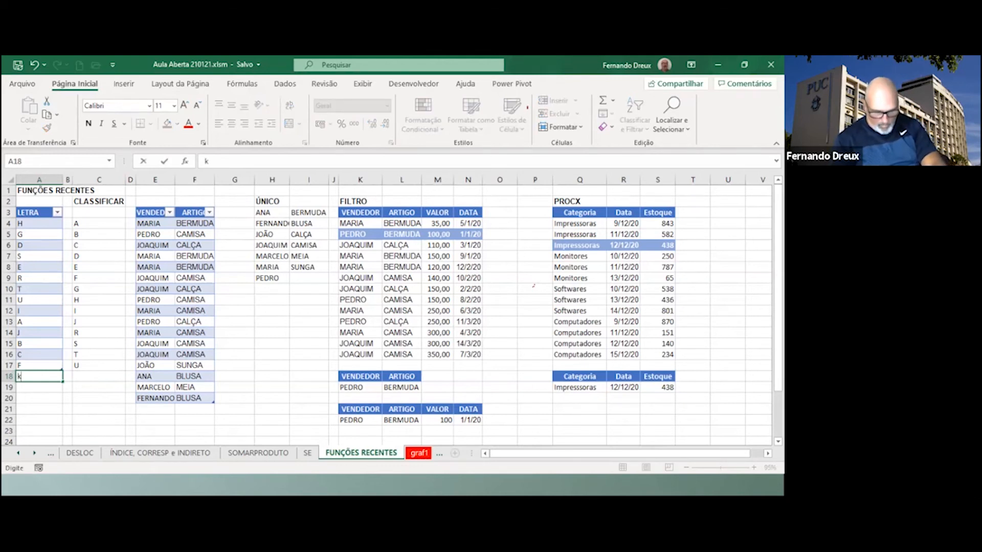
key(Caps_Lock)
key(BackSpace)
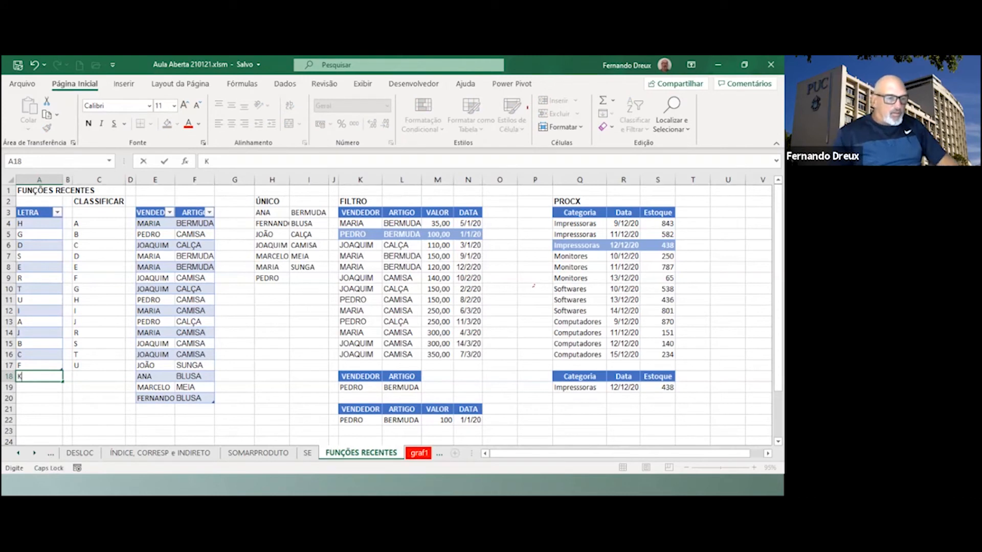
text(K)
key(Return)
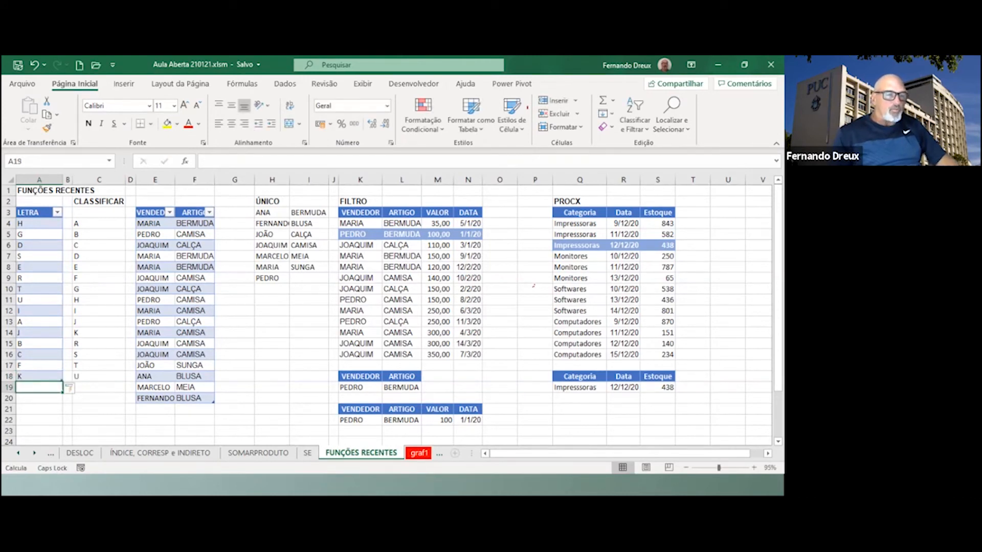
click(99, 224)
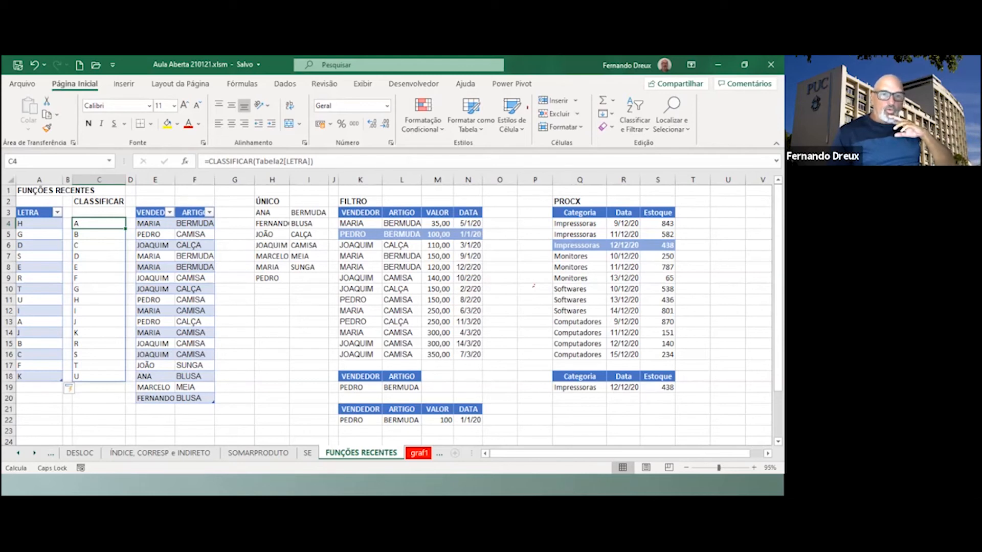
Widen column H slightly to fit the vendor names and inspect the CLASSIFICAR and ÚNICO formula in H3.
drag(289, 180, 293, 180)
click(273, 213)
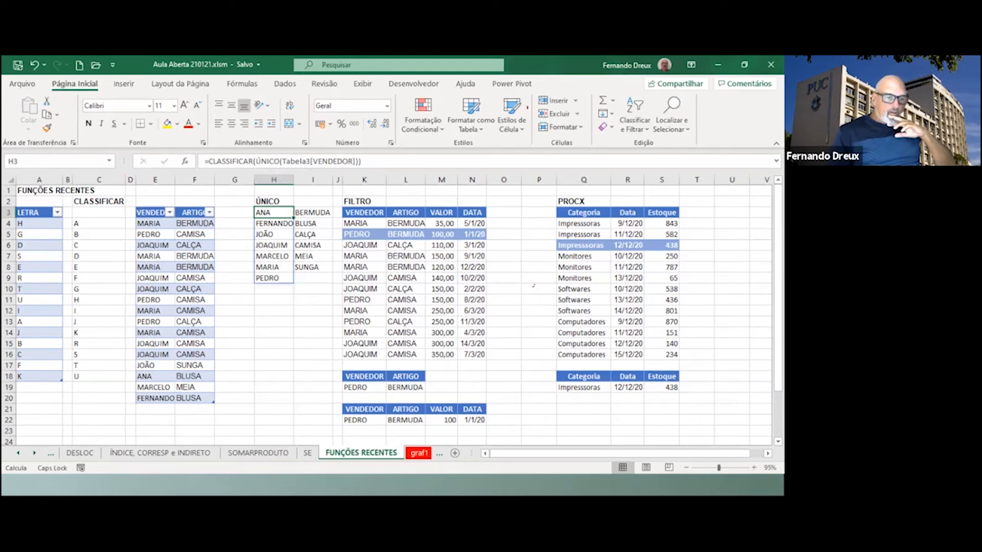
Copy the vendor names in E4:E20 and paste them as values starting at E25.
drag(155, 224, 155, 256)
drag(155, 376, 155, 398)
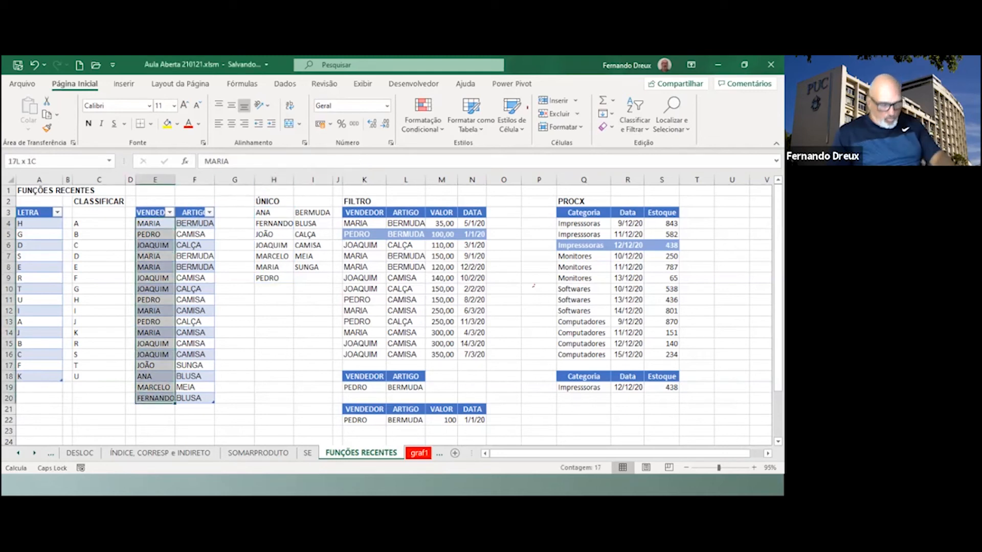
key(ctrl+c)
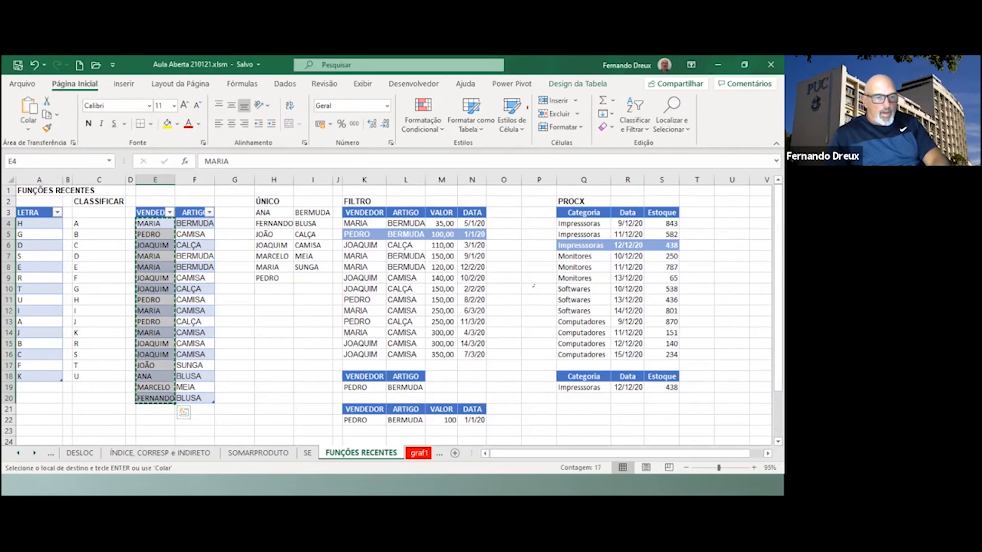
scroll(533, 285, down, 3)
click(155, 354)
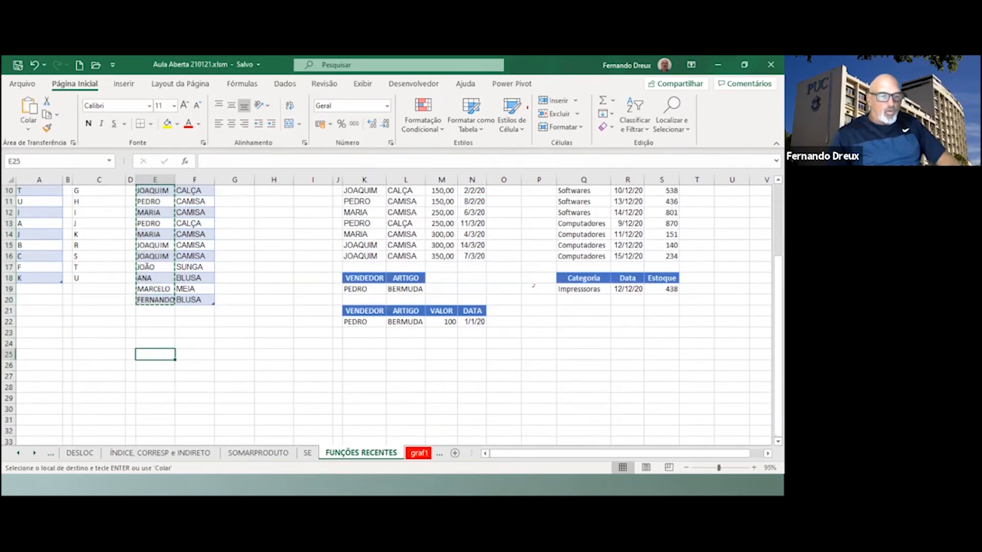
right_click(143, 354)
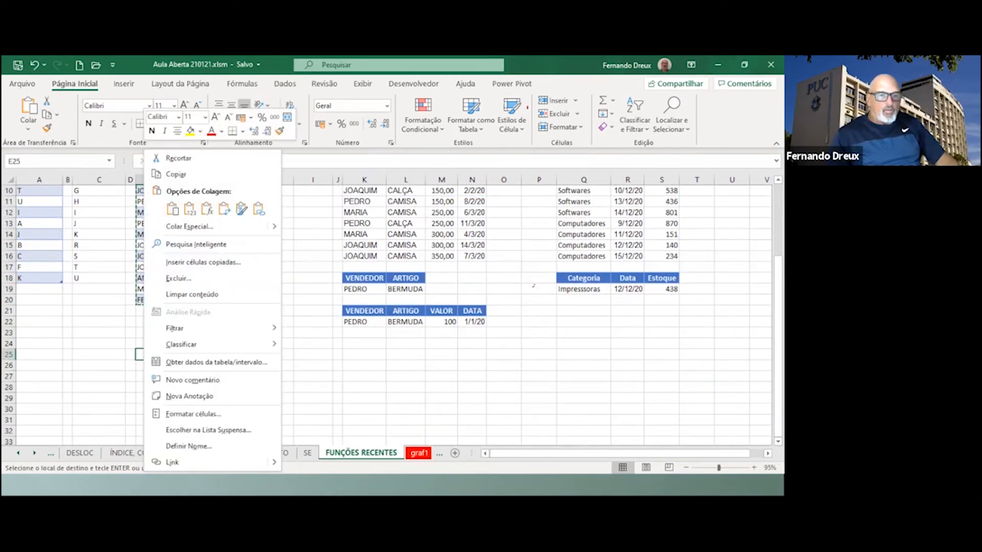
click(189, 209)
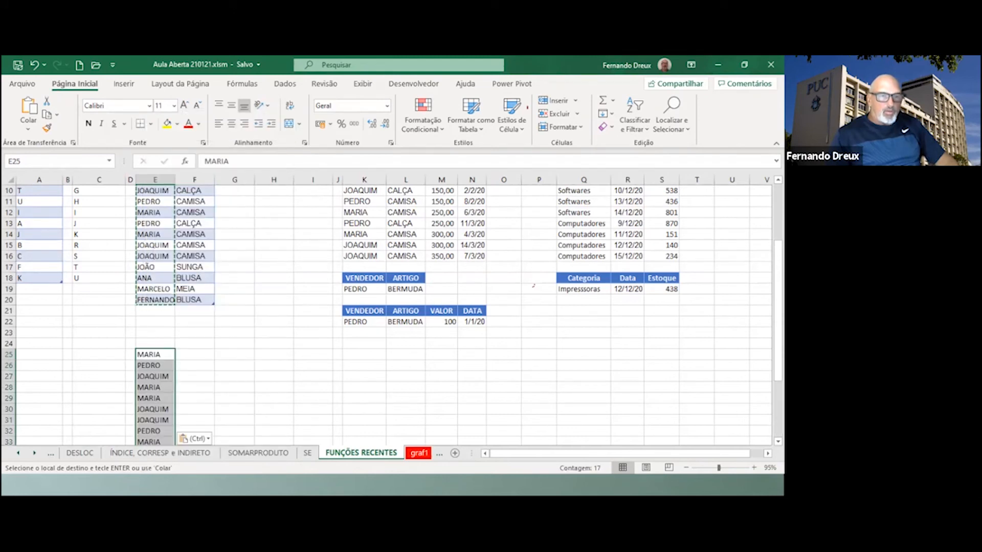
Remove the duplicates from the pasted vendor list that starts at E25.
scroll(533, 285, down, 1)
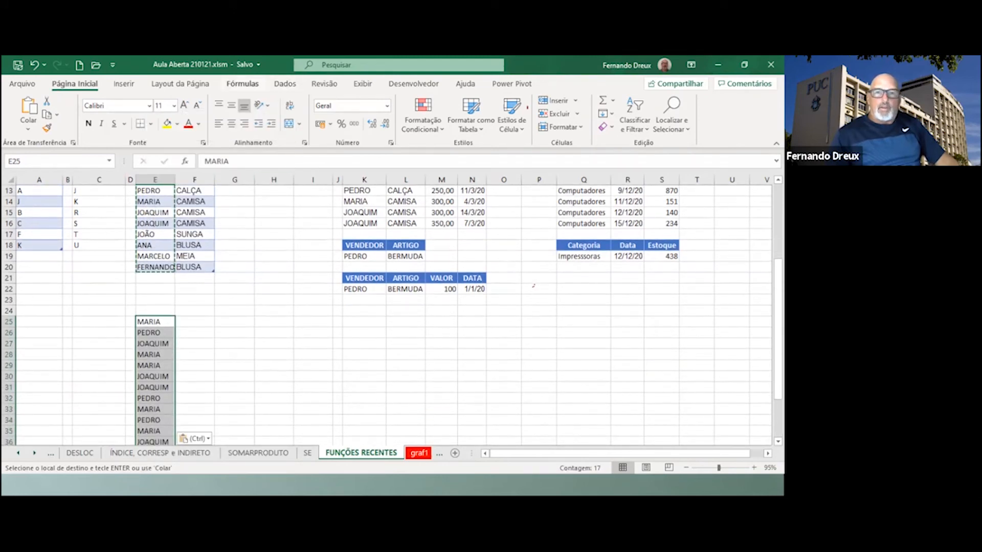
click(242, 84)
click(284, 83)
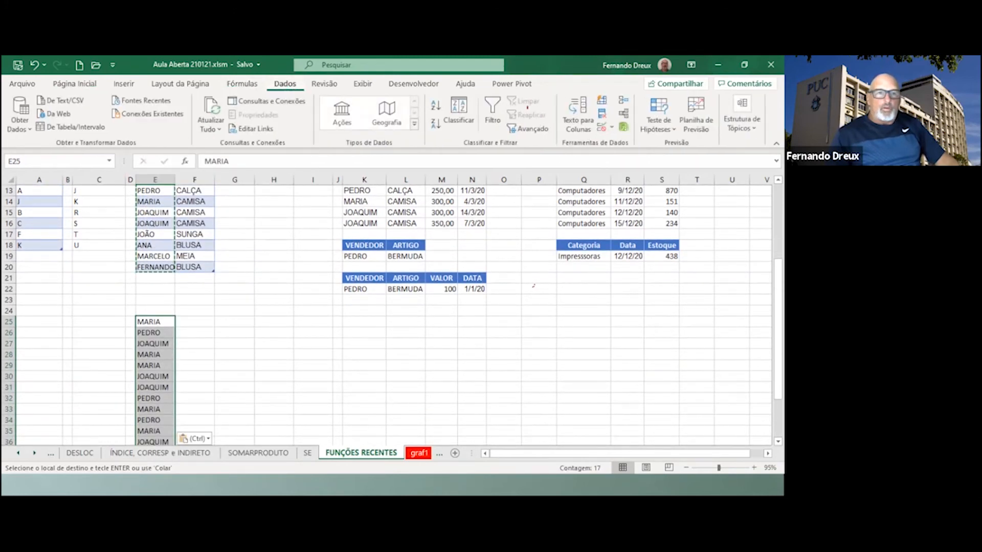
click(242, 84)
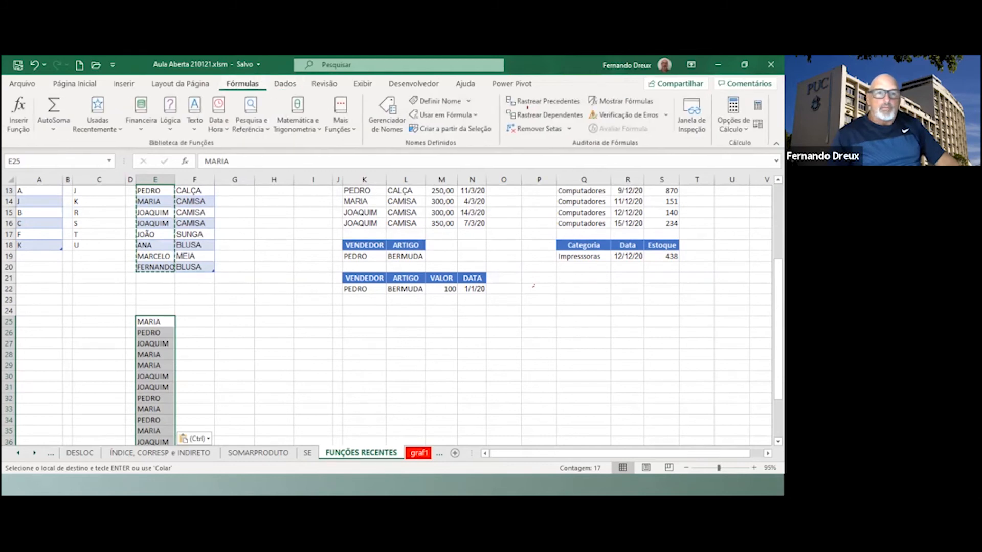
click(285, 84)
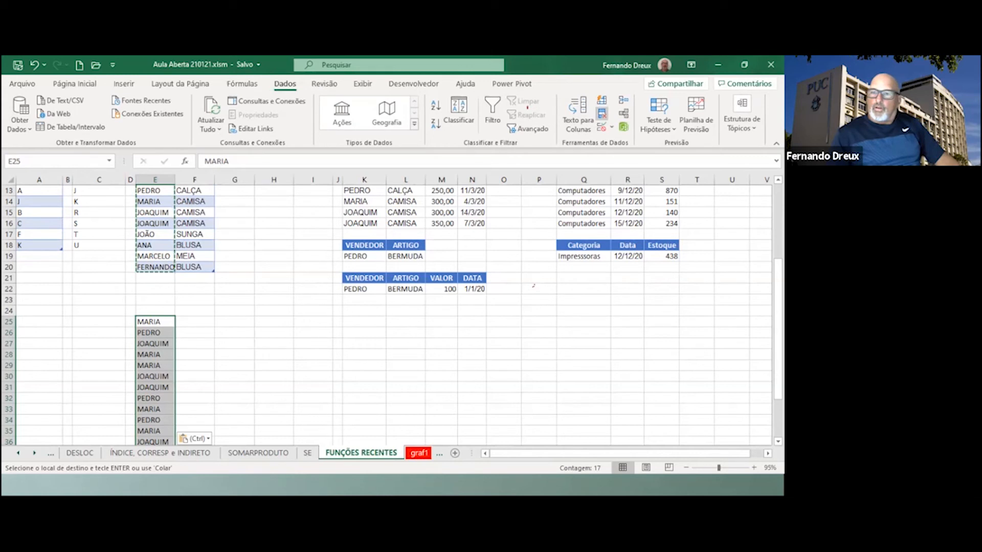
click(602, 113)
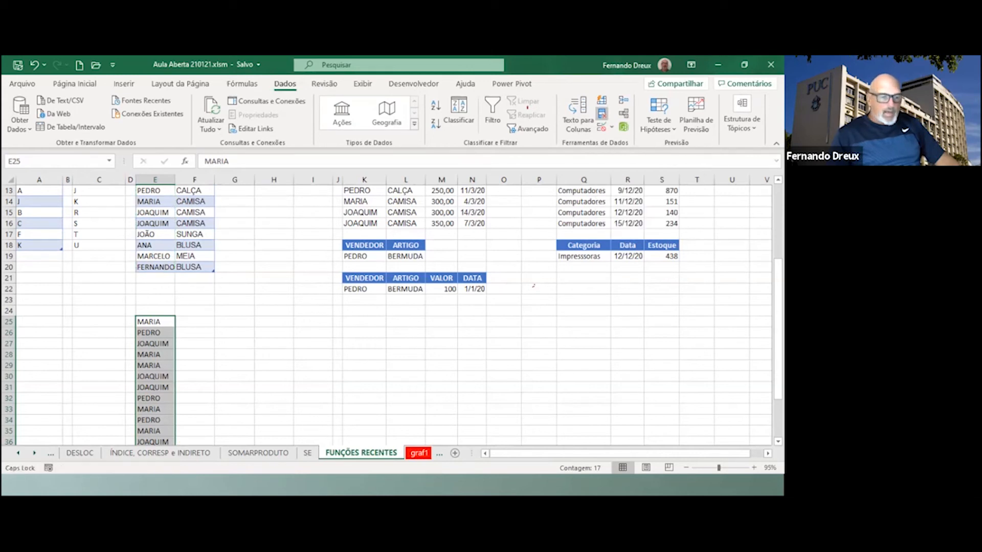
key(Return)
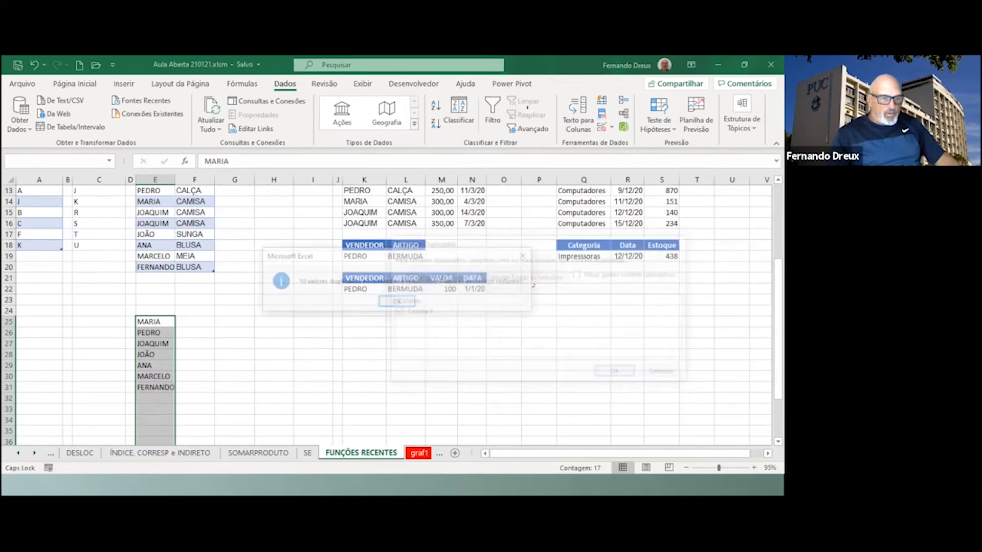
key(Return)
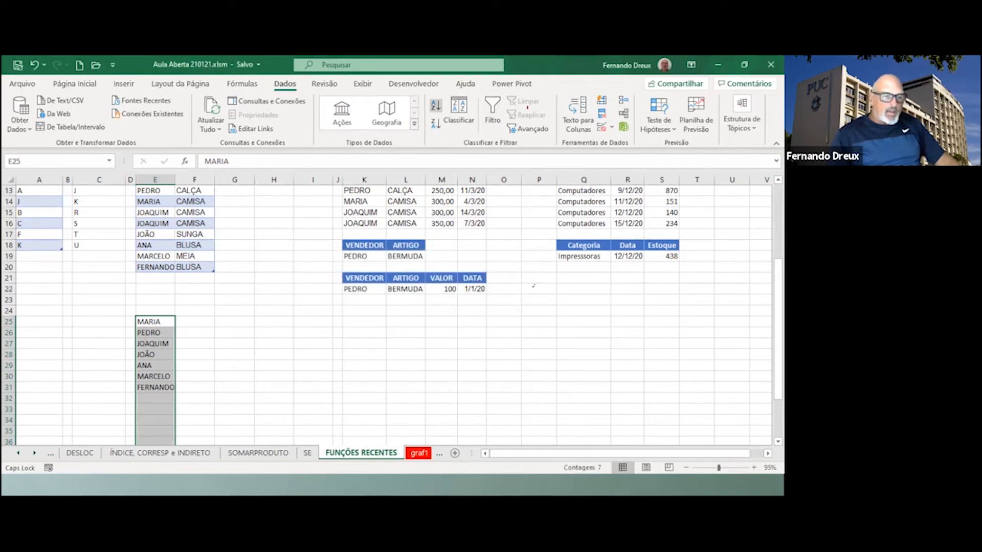
Sort the deduplicated vendor list A to Z and inspect the CLASSIFICAR and ÚNICO formula in H3 for comparison.
click(435, 105)
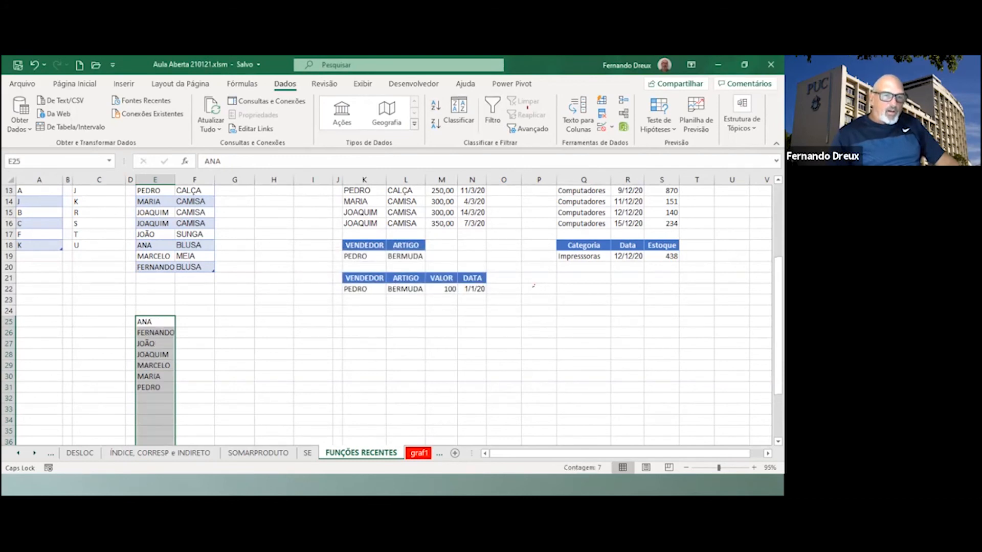
scroll(533, 286, up, 4)
click(274, 213)
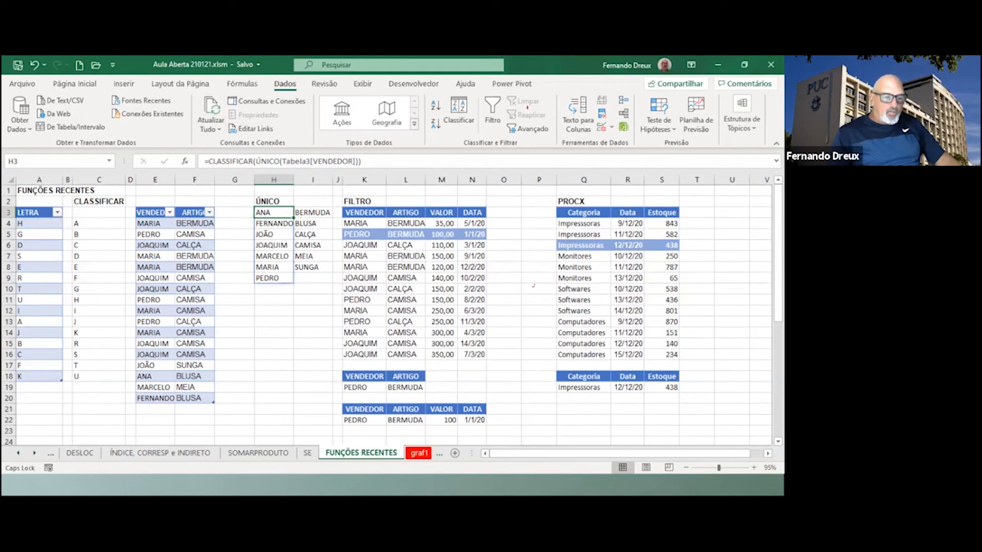
Add row 21 to the vendor and article table, repeating the vendor name from row 20 with the article CASACO.
click(155, 409)
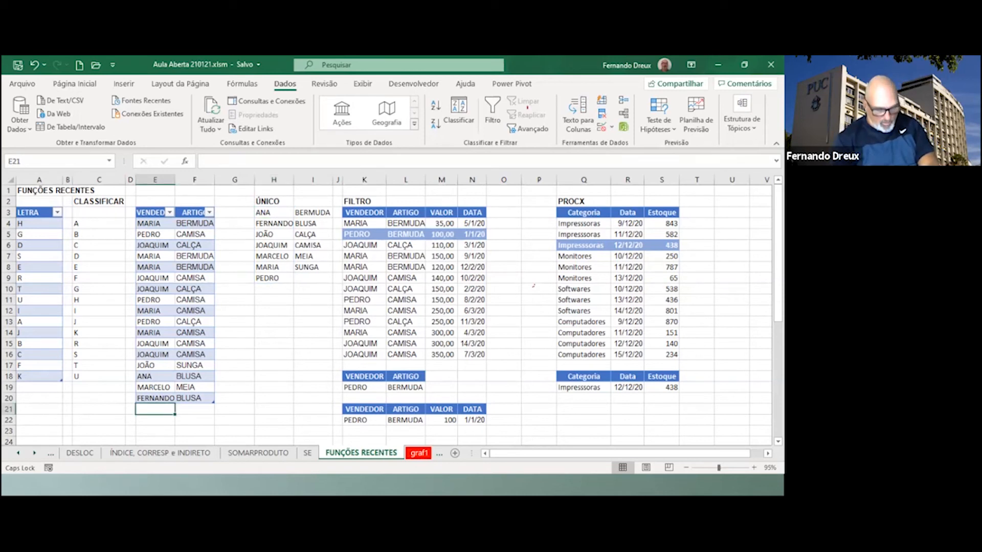
text(FERNANDO)
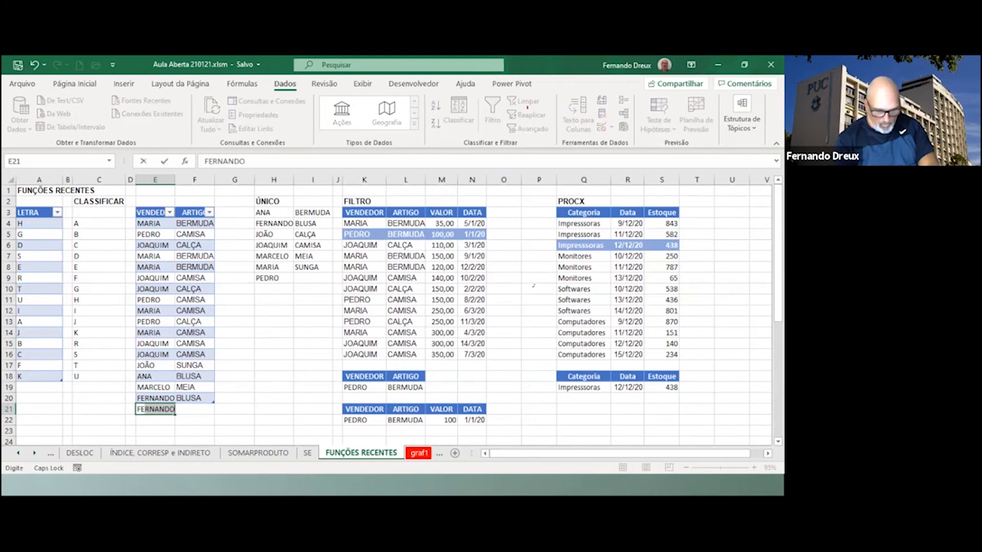
key(Tab)
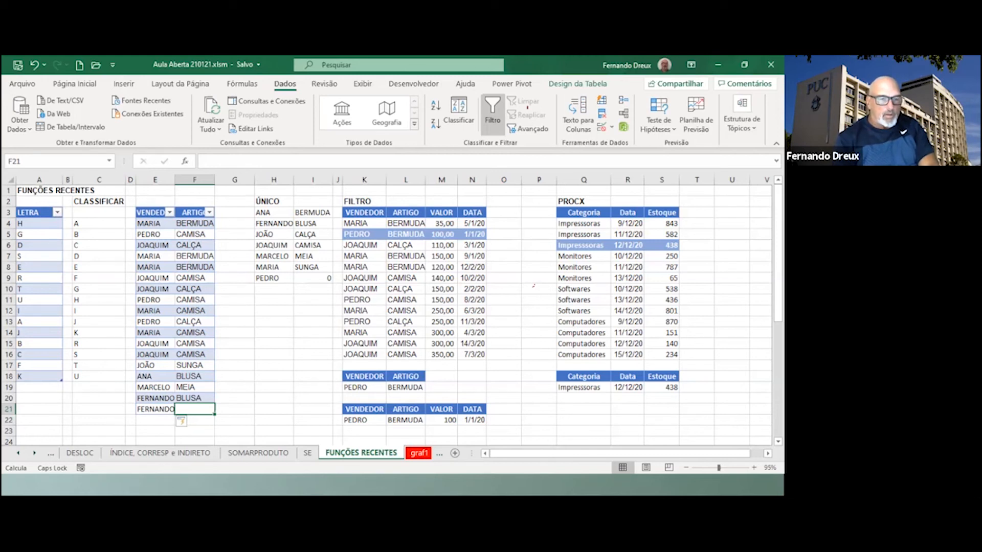
text(C)
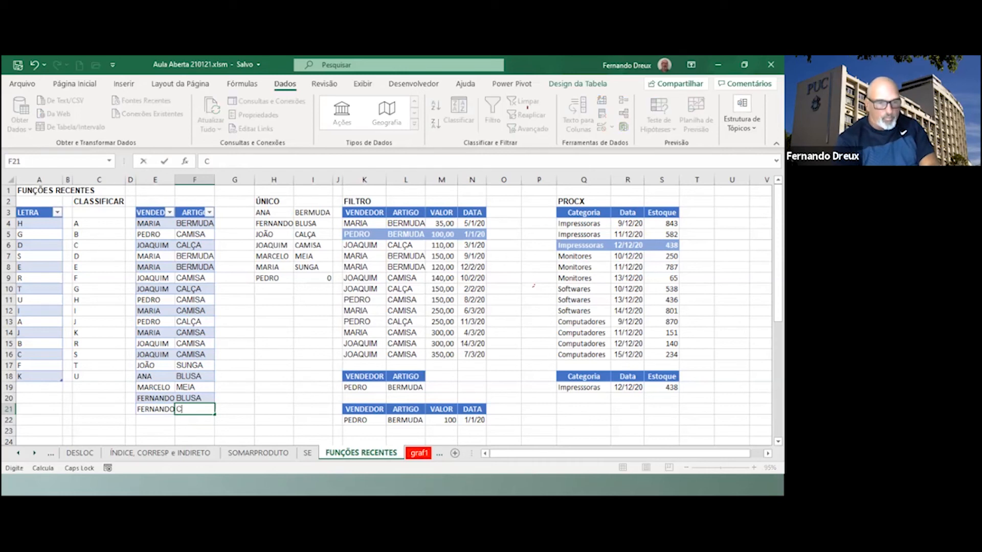
text(ASACO)
key(Return)
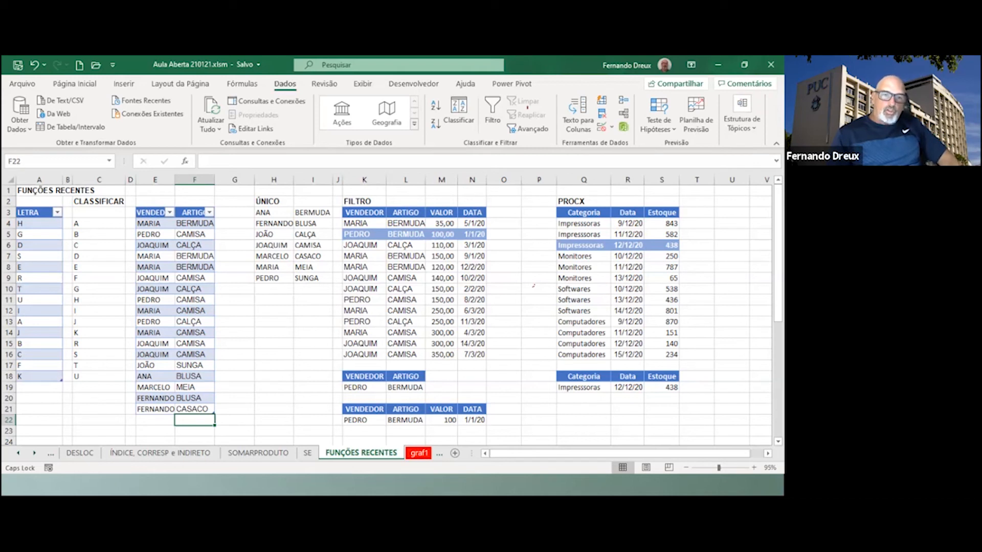
Check the article list formula in I3 and replace the vendor name in E21 with a new vendor's name.
click(313, 213)
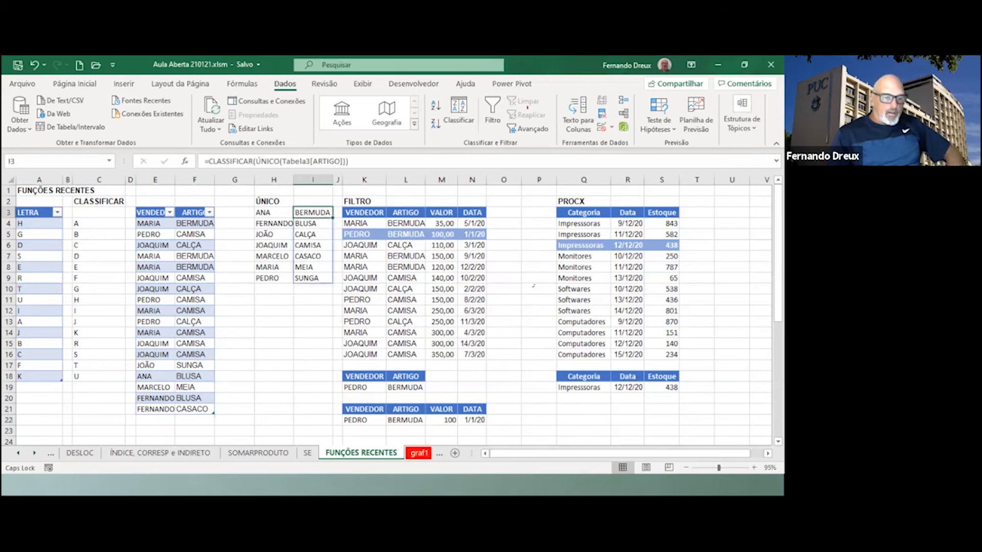
click(155, 409)
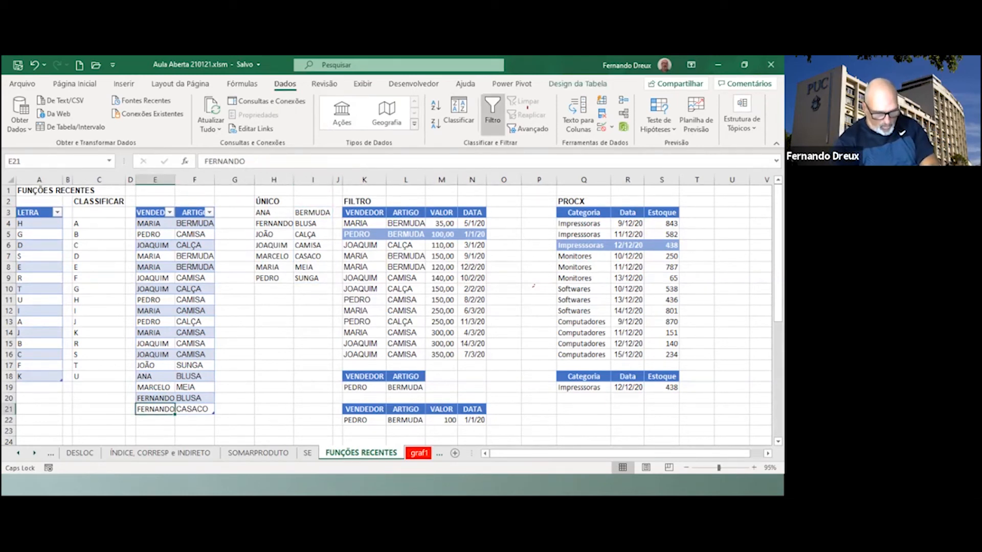
text(EDUARDO)
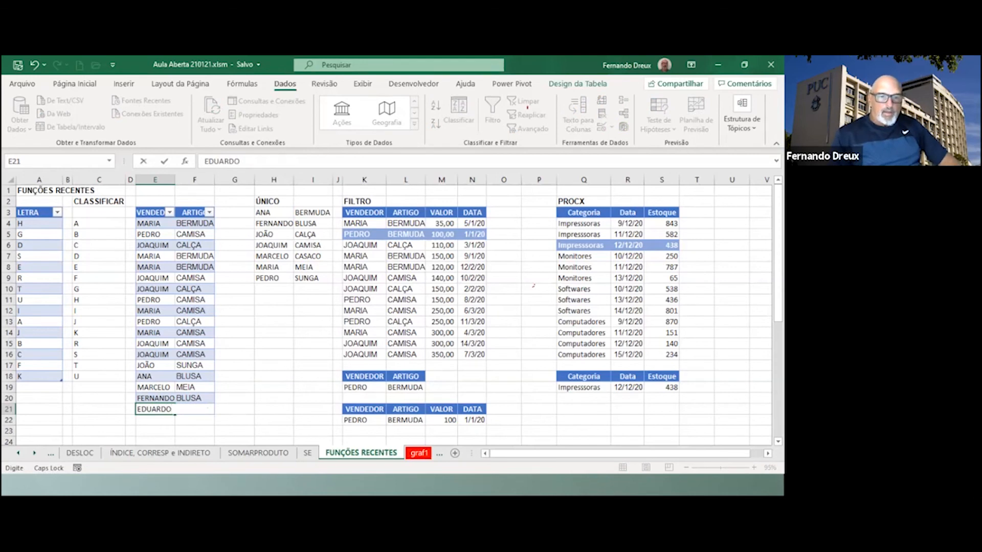
key(Return)
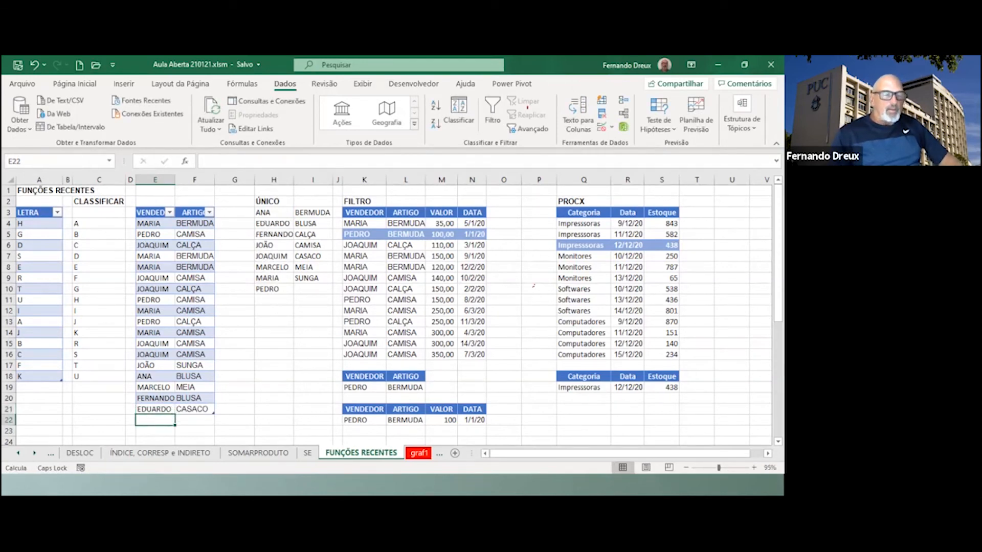
Review the CLASSIFICAR, ÚNICO and FILTRO sections, including the criteria lists in K19 and L19 and the FILTRO formula in K22.
click(99, 202)
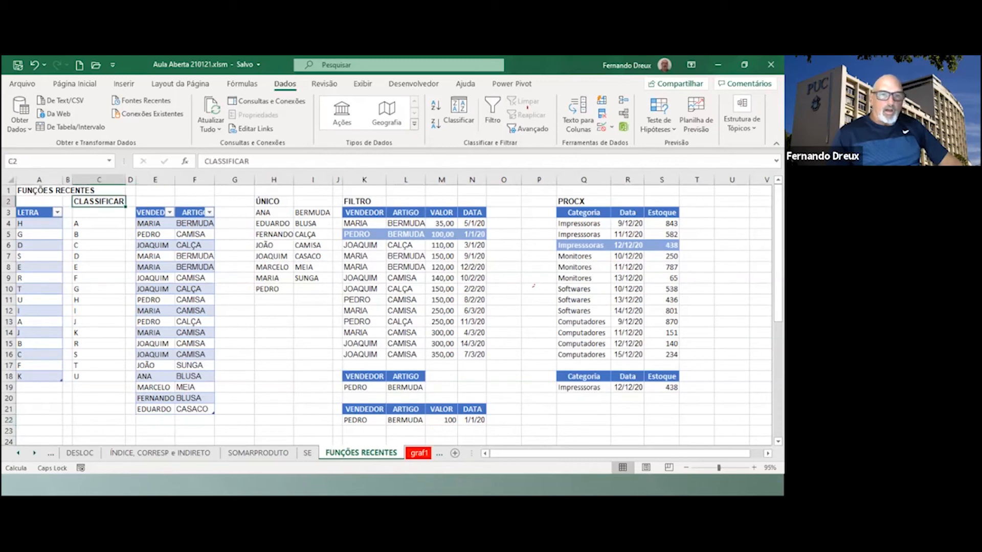
click(274, 201)
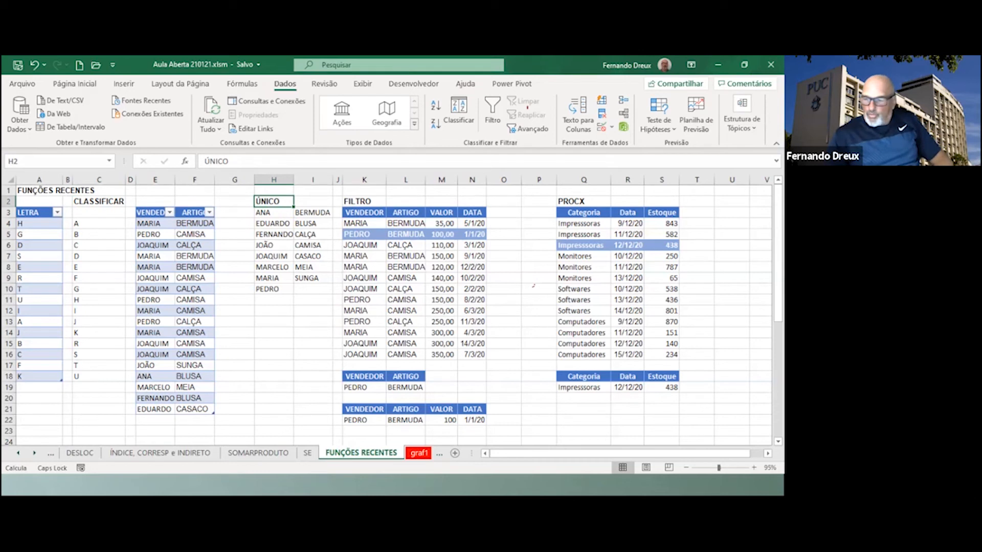
click(363, 201)
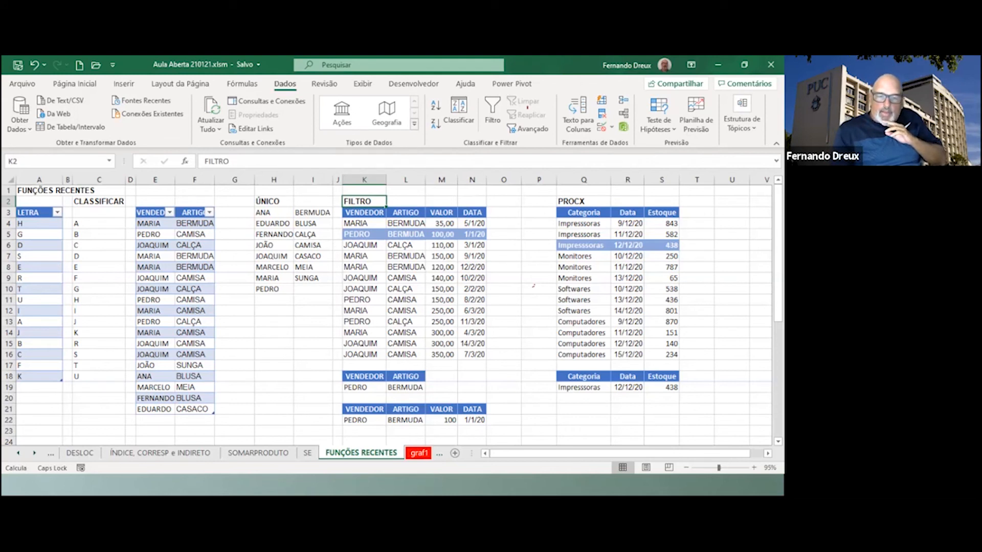
click(364, 387)
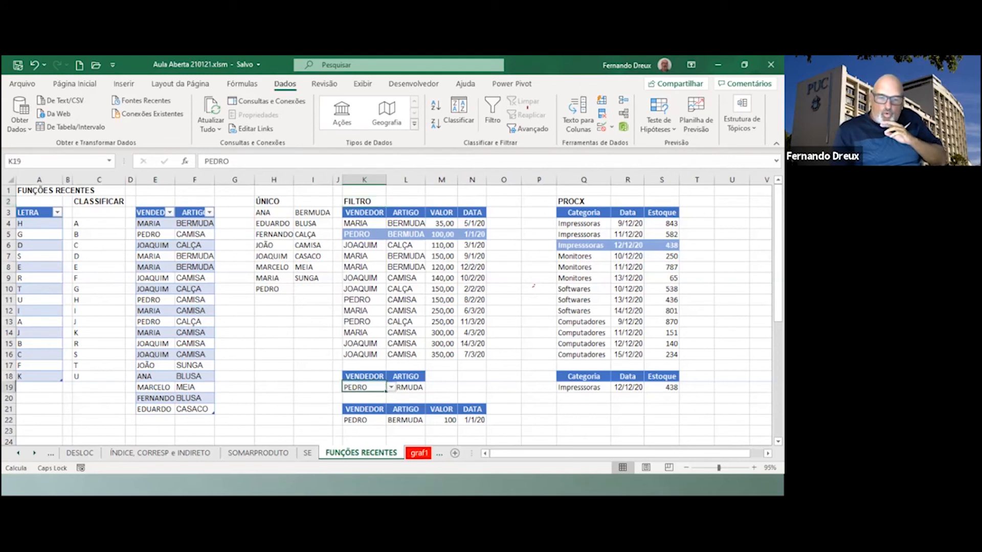
click(391, 387)
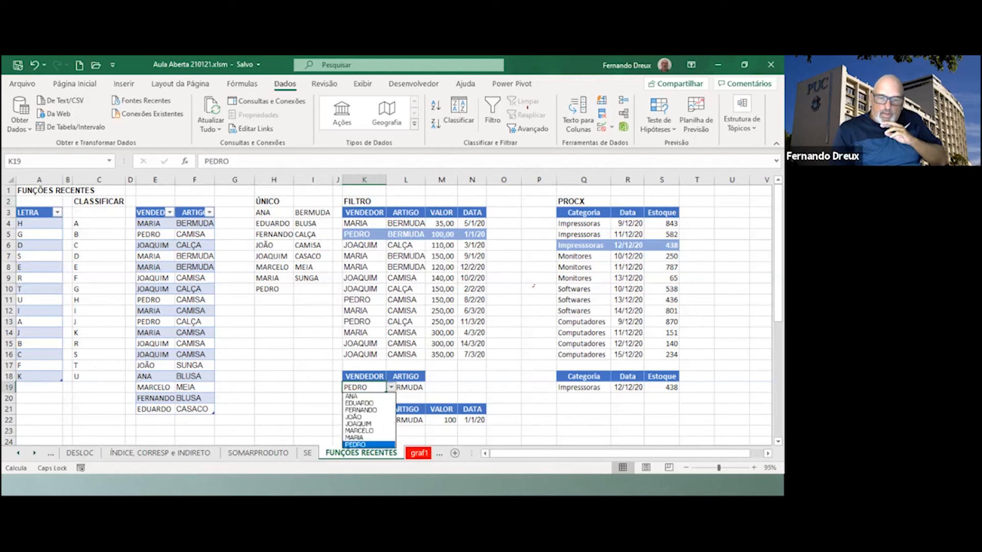
click(391, 388)
click(405, 388)
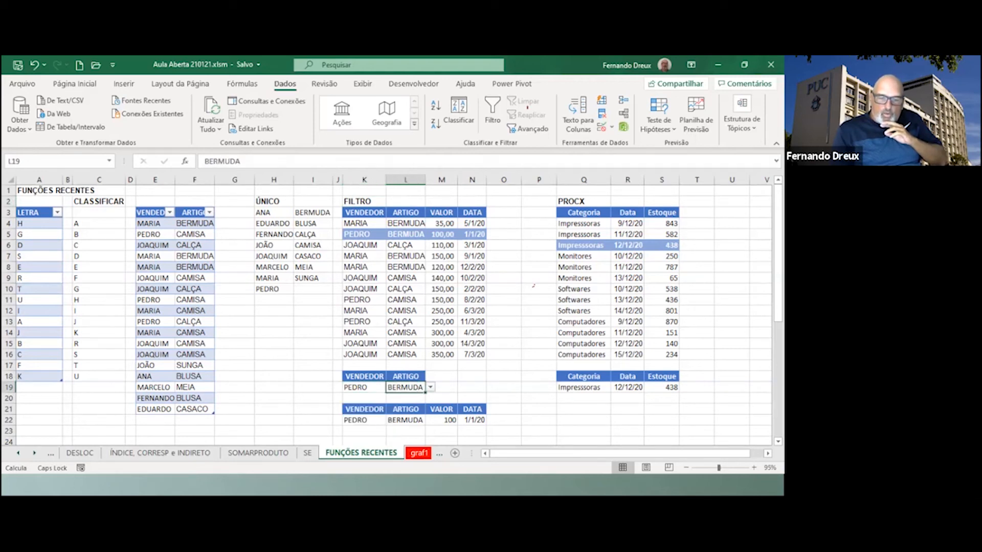
click(364, 421)
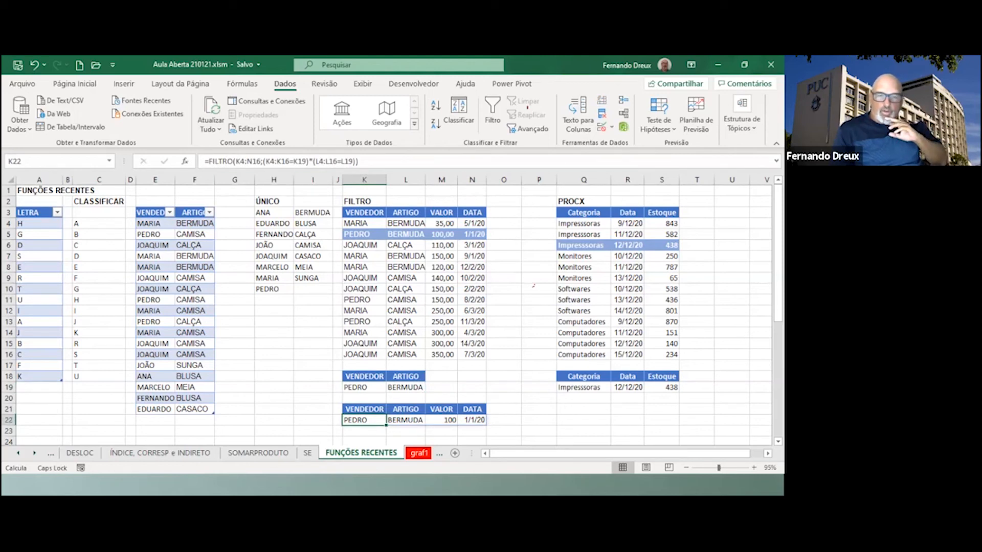
scroll(388, 312, down, 1)
scroll(389, 312, up, 1)
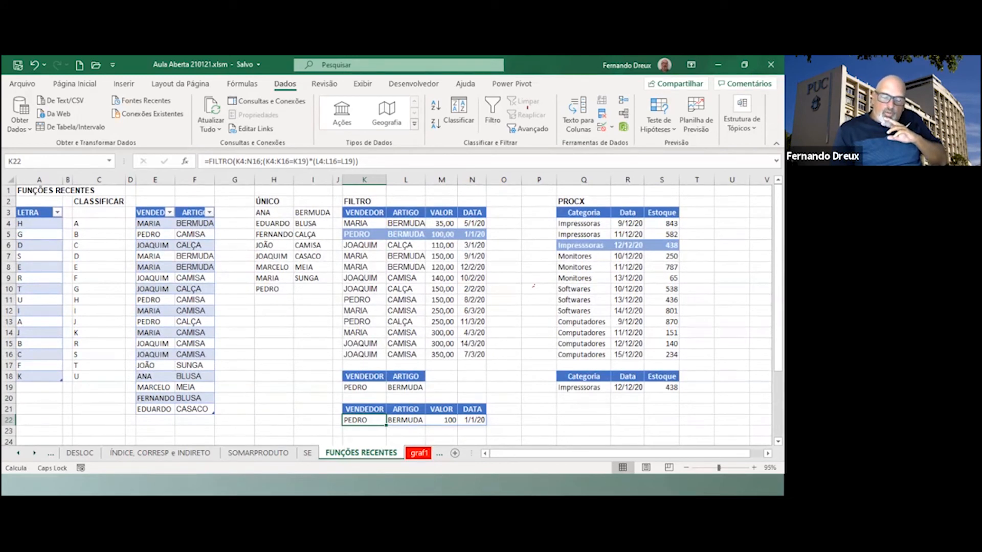
Set the vendor criterion in K19 to the vendor named in K4 and review the filtered rows below.
click(364, 388)
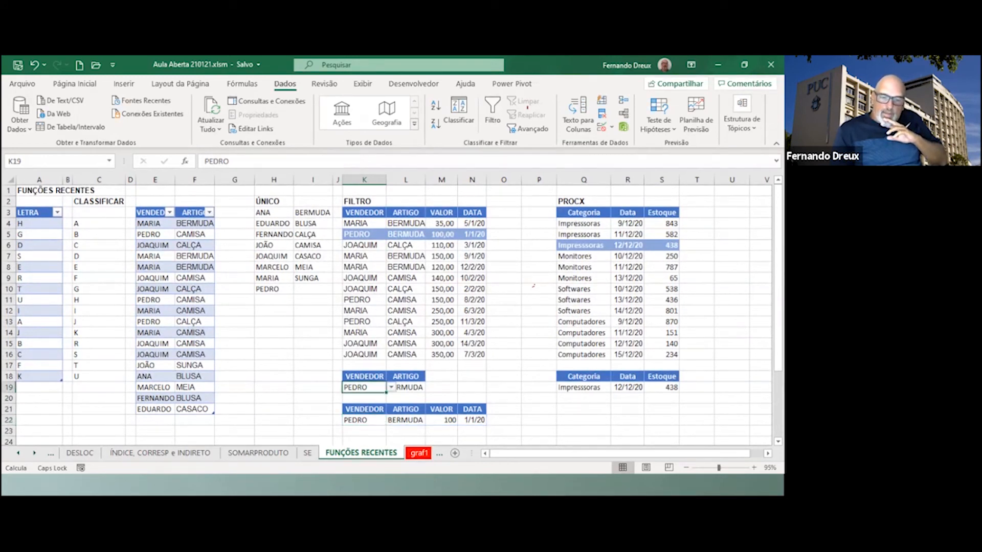
click(391, 388)
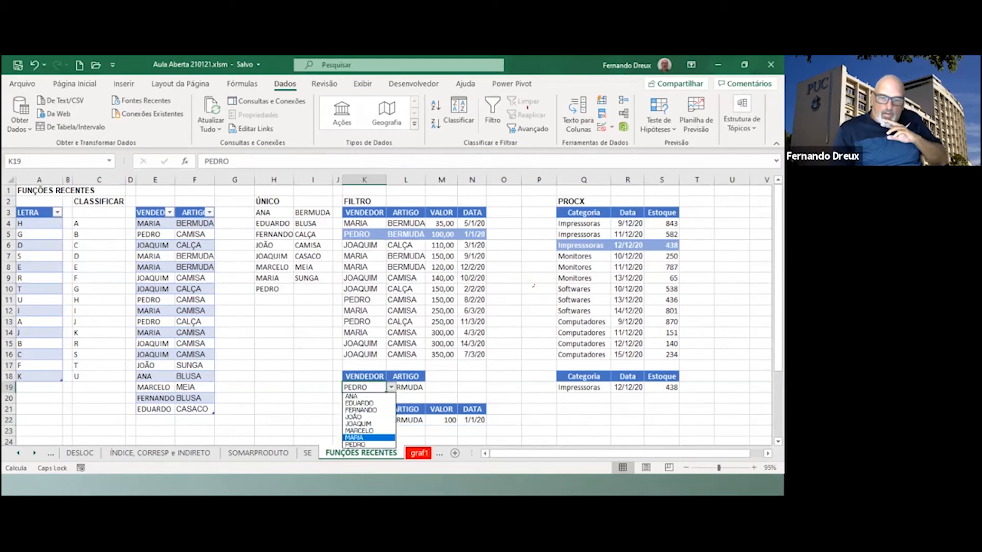
click(364, 438)
scroll(389, 311, down, 1)
scroll(388, 312, up, 1)
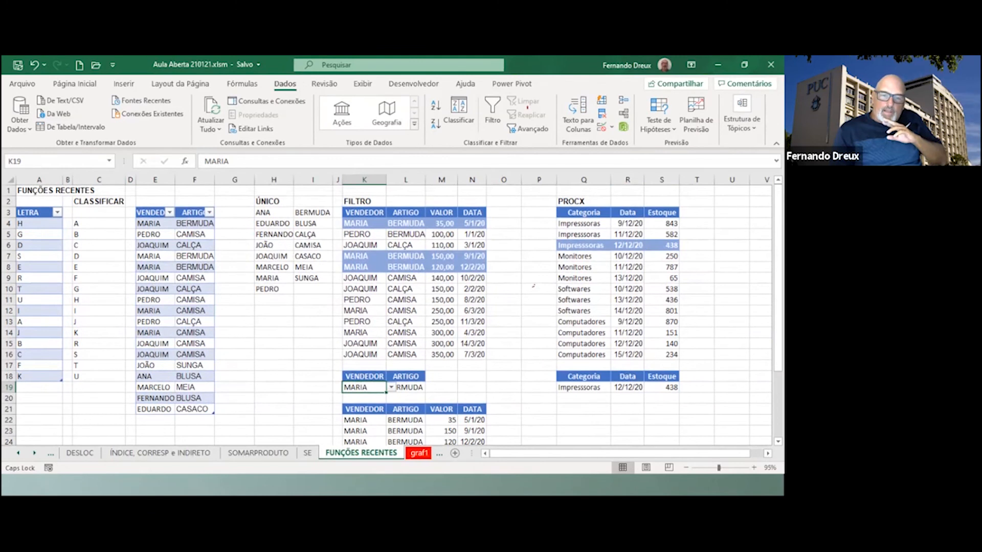
scroll(533, 285, down, 1)
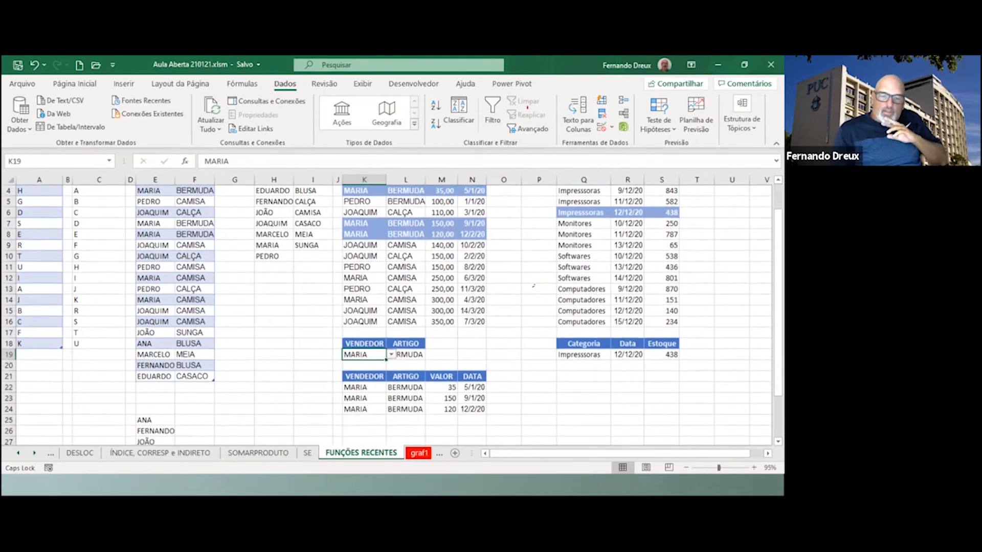
scroll(534, 285, up, 1)
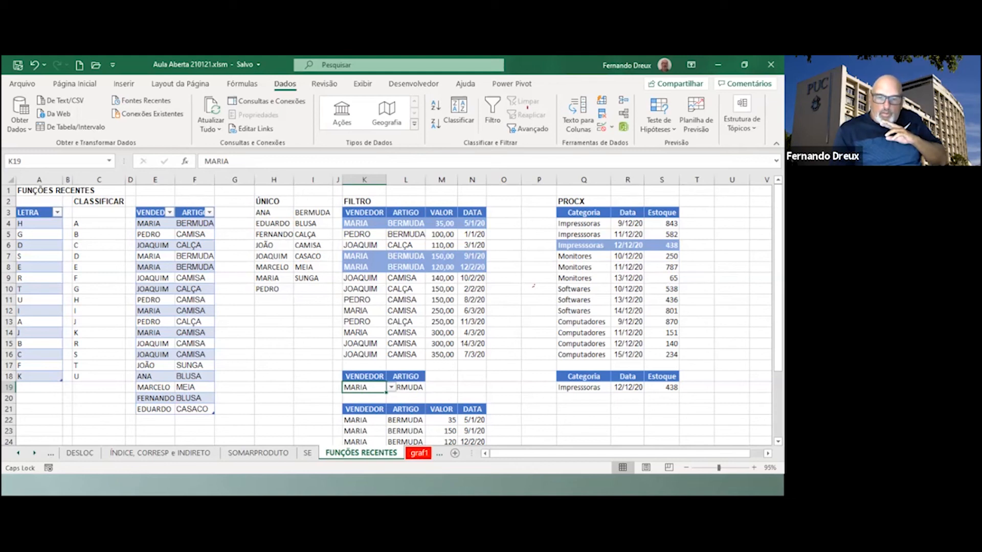
Set the article criterion in L19 to CAMISA and review the FILTRO results.
click(406, 388)
click(430, 388)
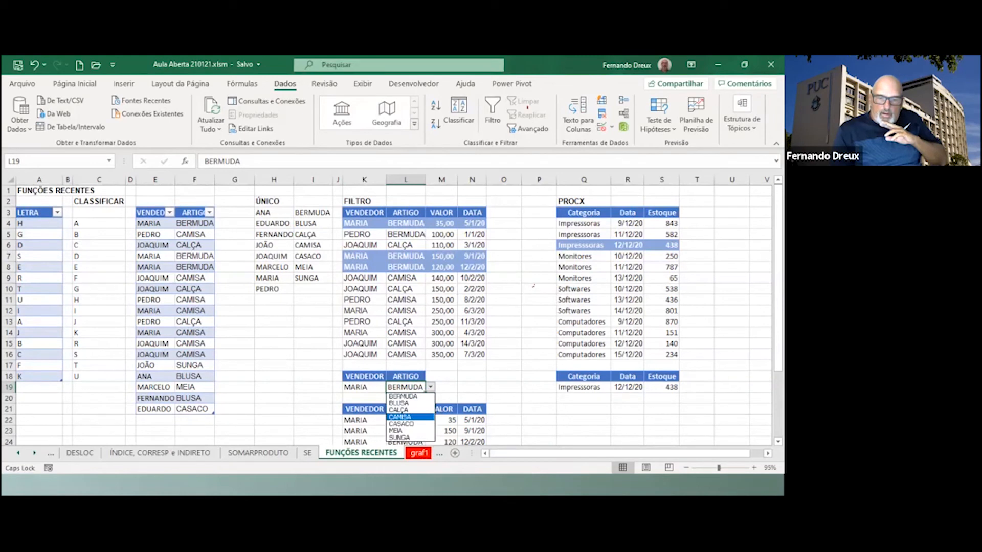
click(399, 417)
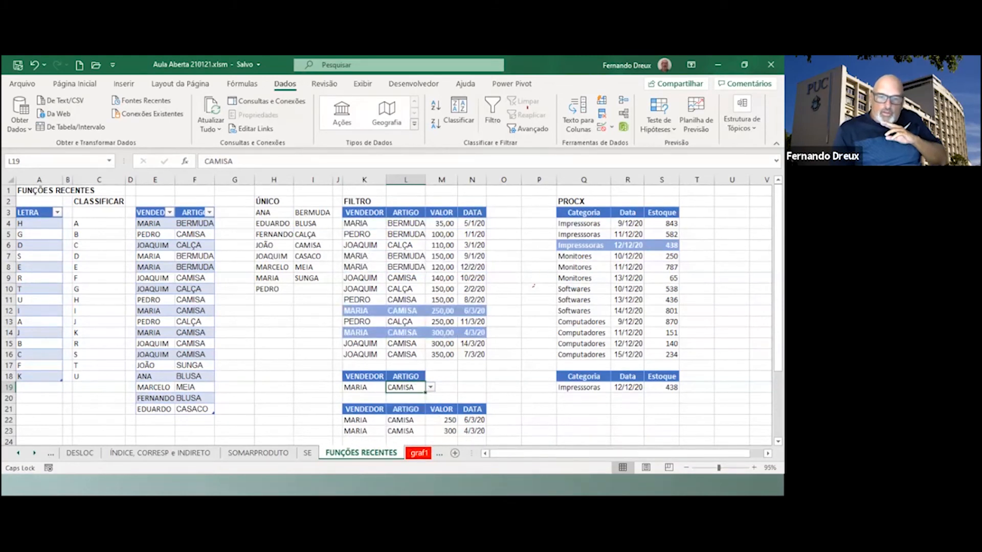
scroll(533, 285, down, 1)
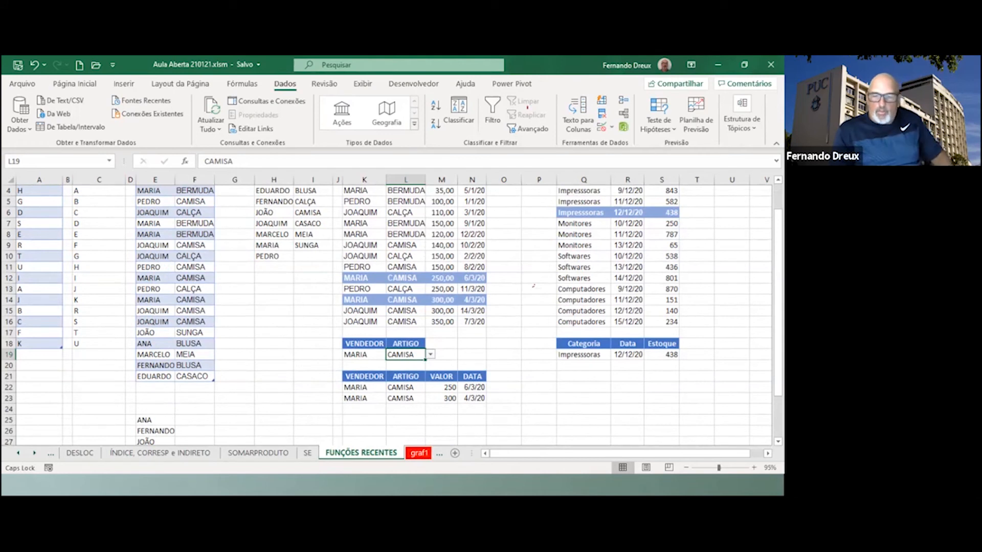
scroll(391, 315, up, 1)
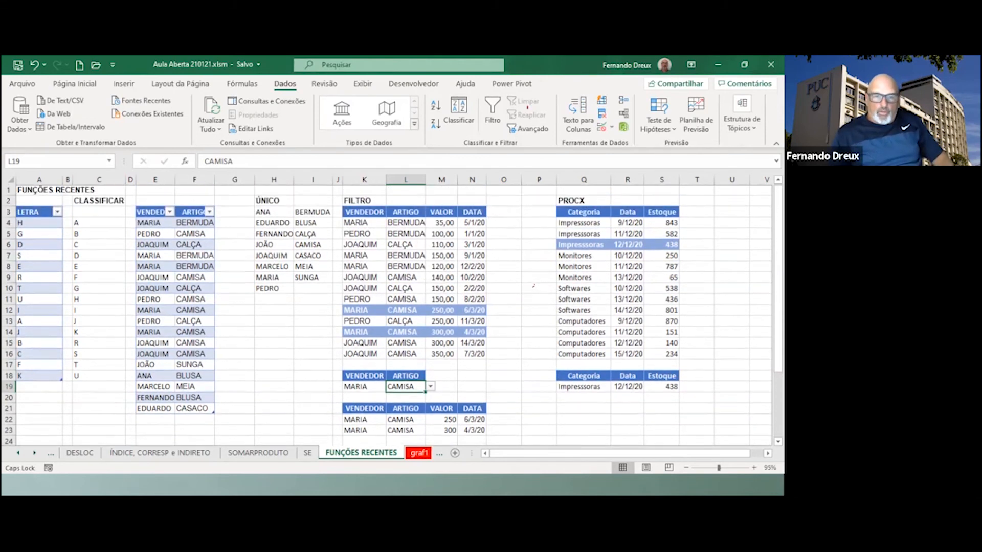
click(364, 202)
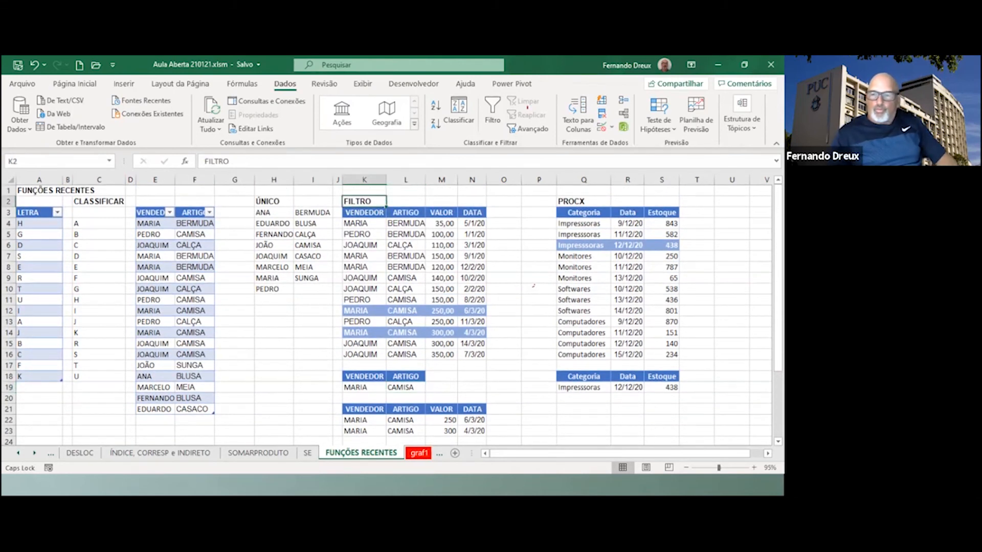
Examine the PROCX formula in R19 together with its category criterion in Q19 and the Data and Estoque source columns.
click(583, 201)
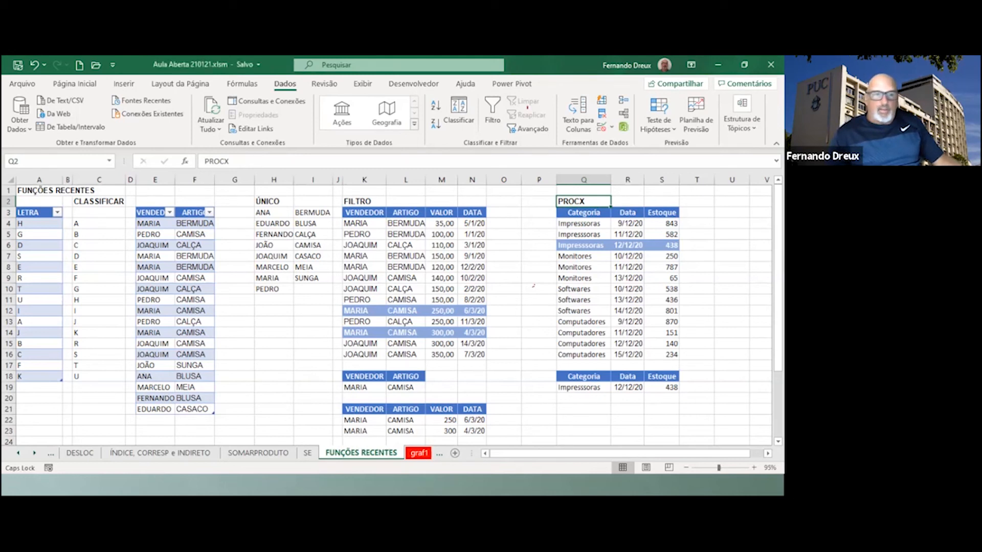
click(628, 387)
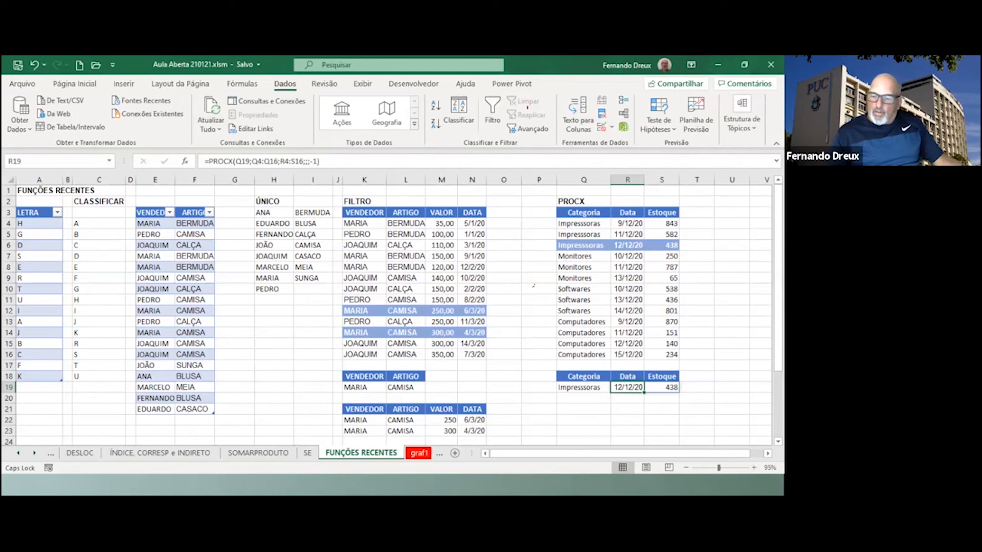
key(Left)
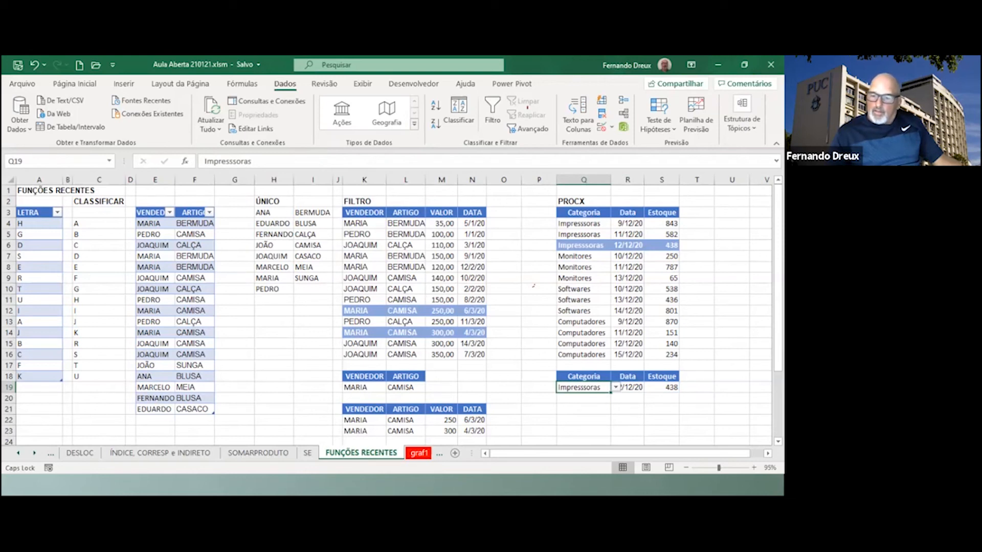
key(Right)
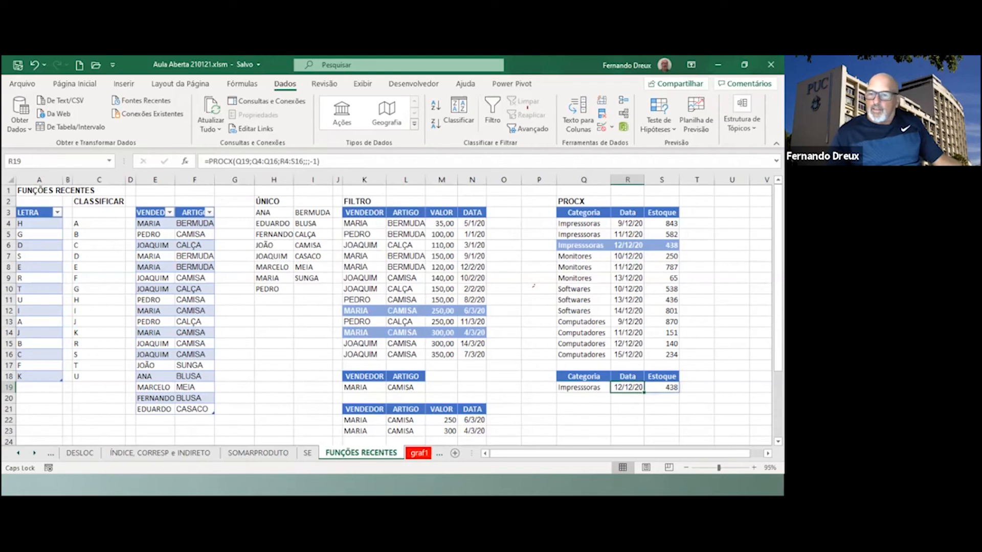
drag(627, 223, 696, 223)
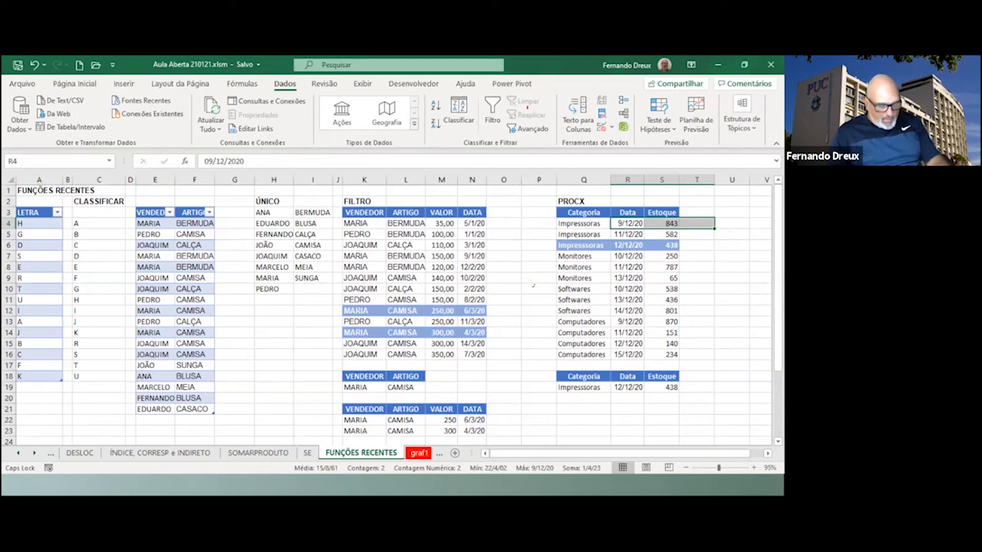
Switch to the graf1 sheet and recalculate it repeatedly to refresh the sales values and both Relatório de Vendas charts.
key(ctrl+Page_Down)
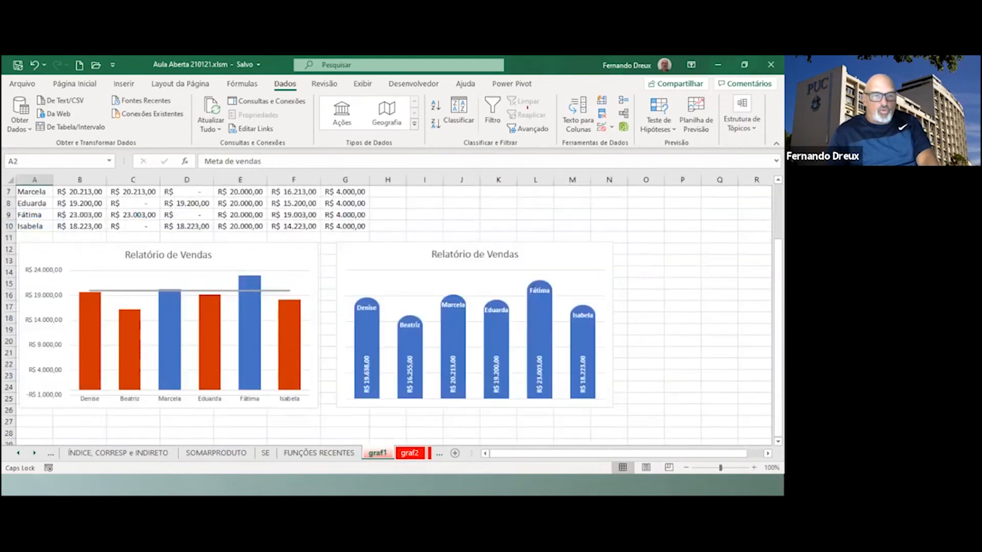
scroll(533, 286, up, 1)
click(498, 238)
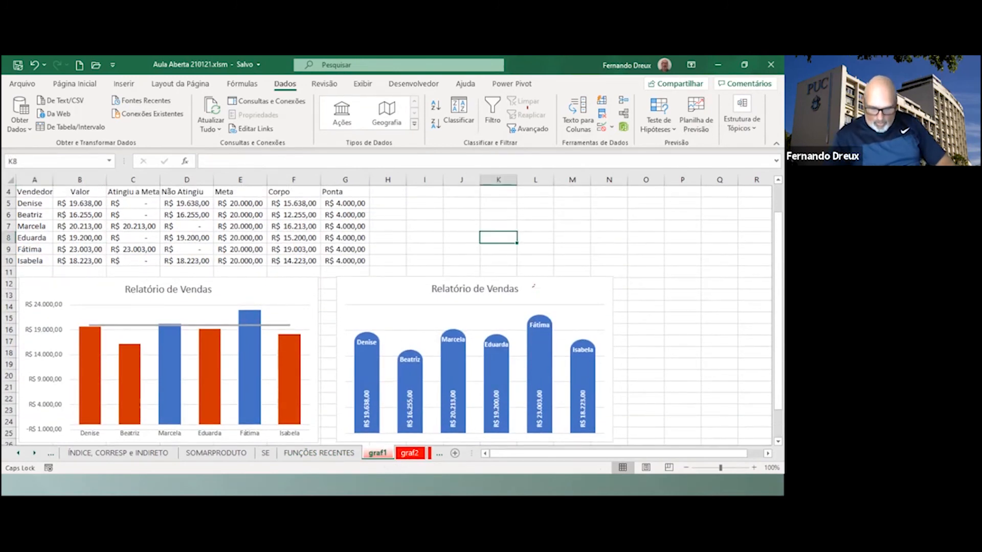
key(F9)
key(F9)
key(F9)
key(F9)
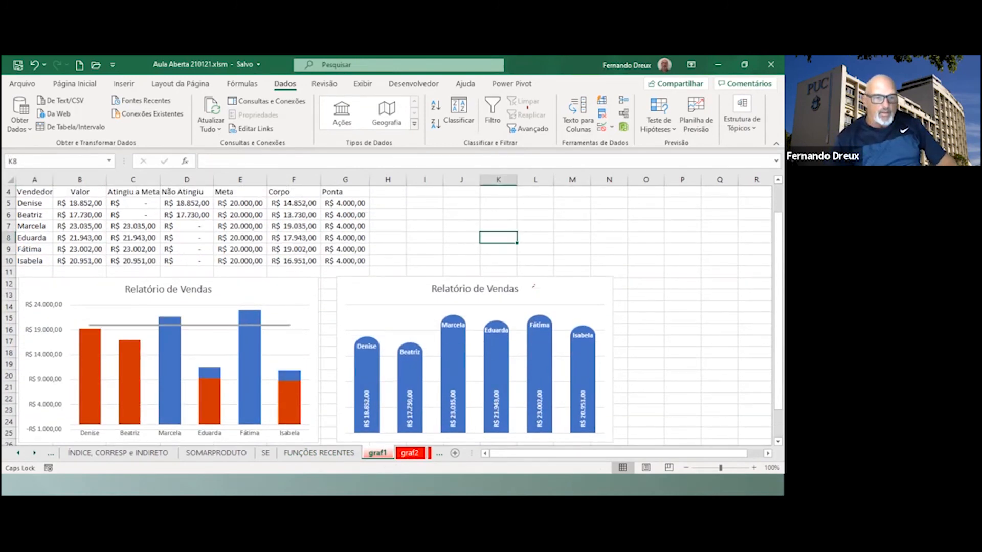
key(F9)
key(F9)
key(F9)
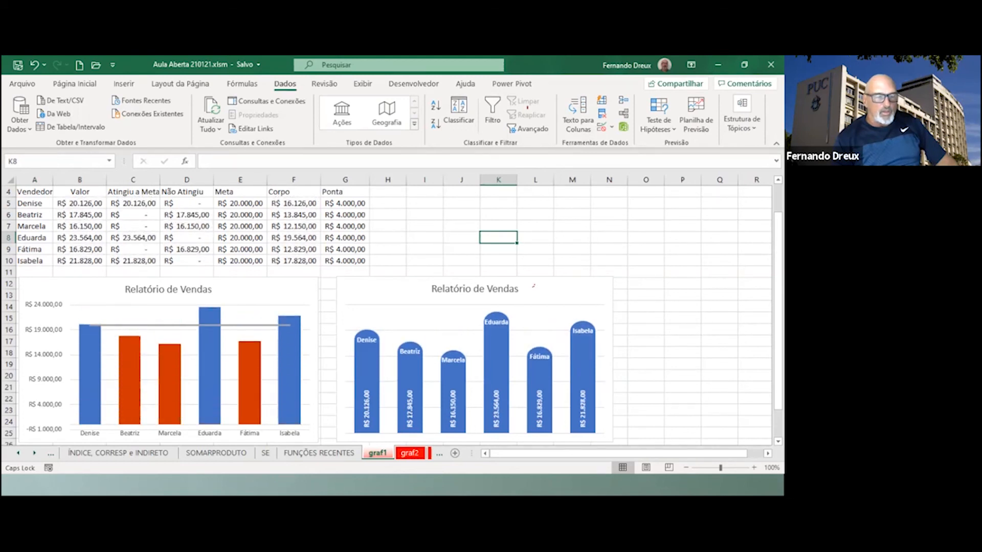
key(F9)
key(F9)
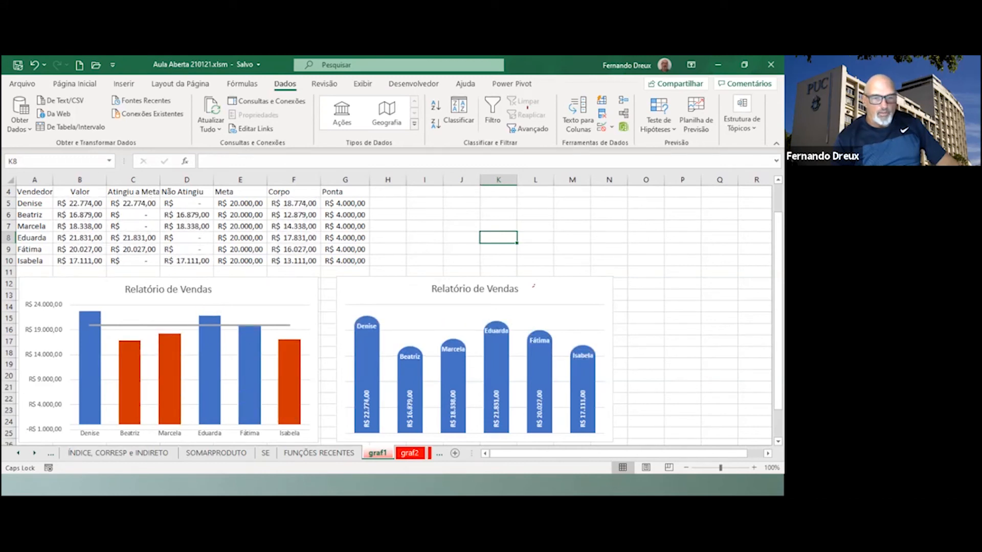
key(F9)
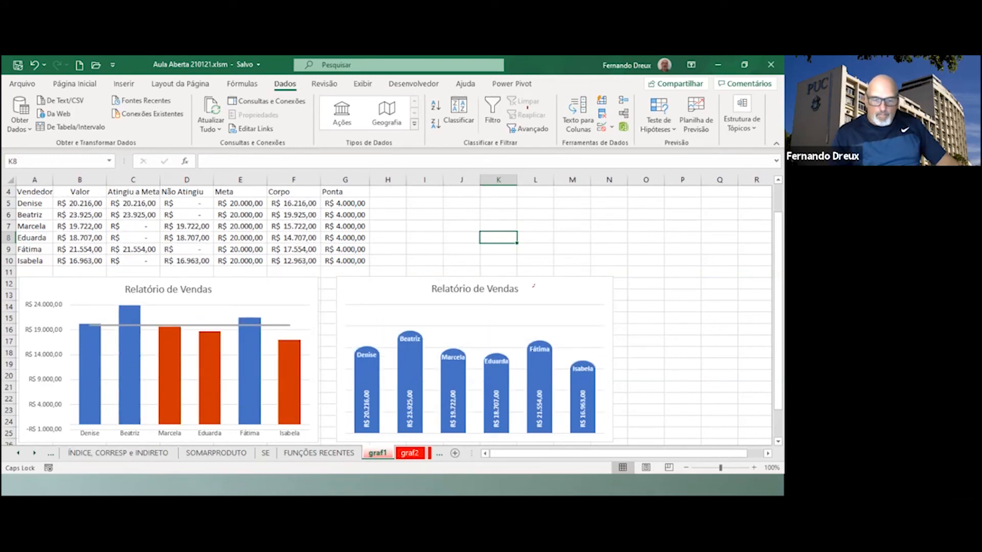
Switch to the graf2 sheet and set the product selection in C12 to Produto A to update the pie chart.
key(ctrl+Page_Down)
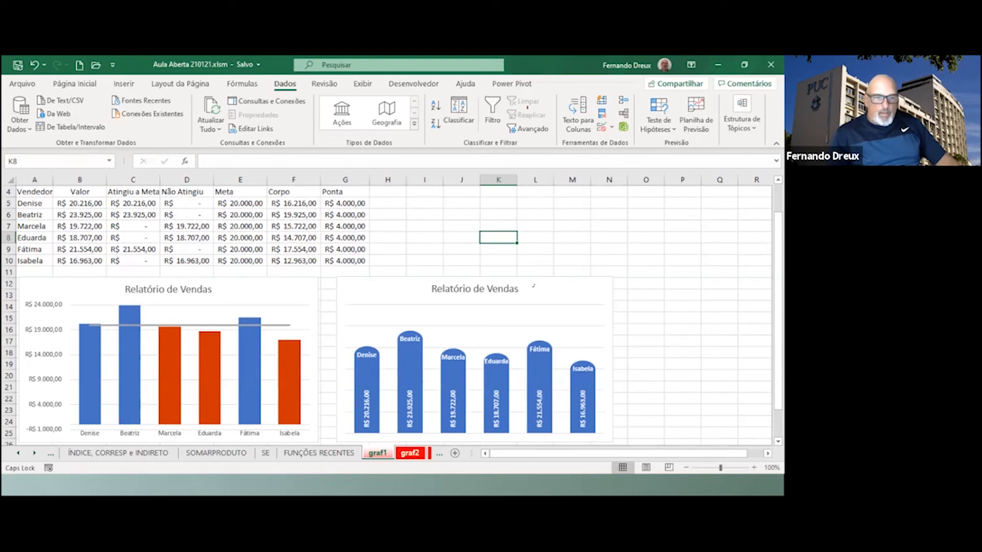
scroll(533, 286, up, 1)
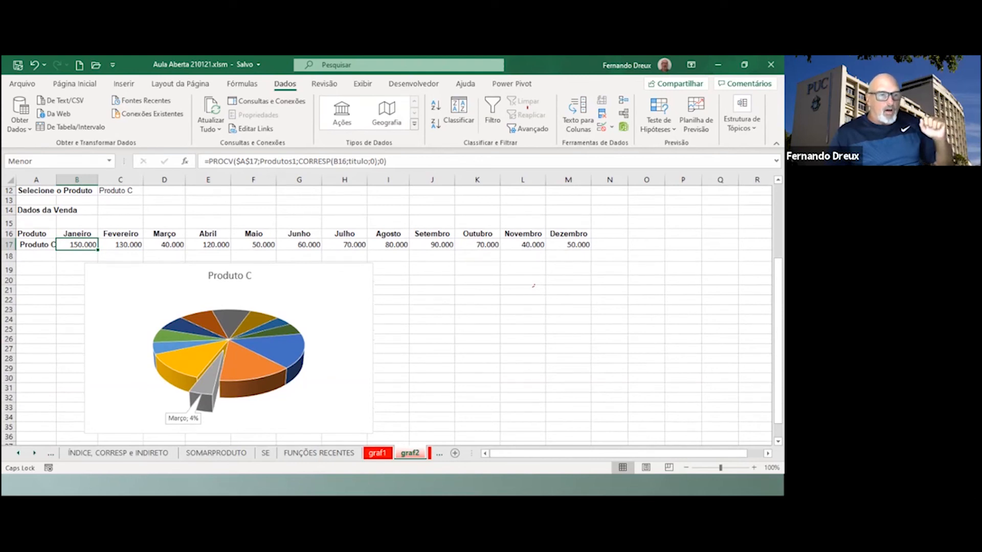
click(142, 193)
click(148, 190)
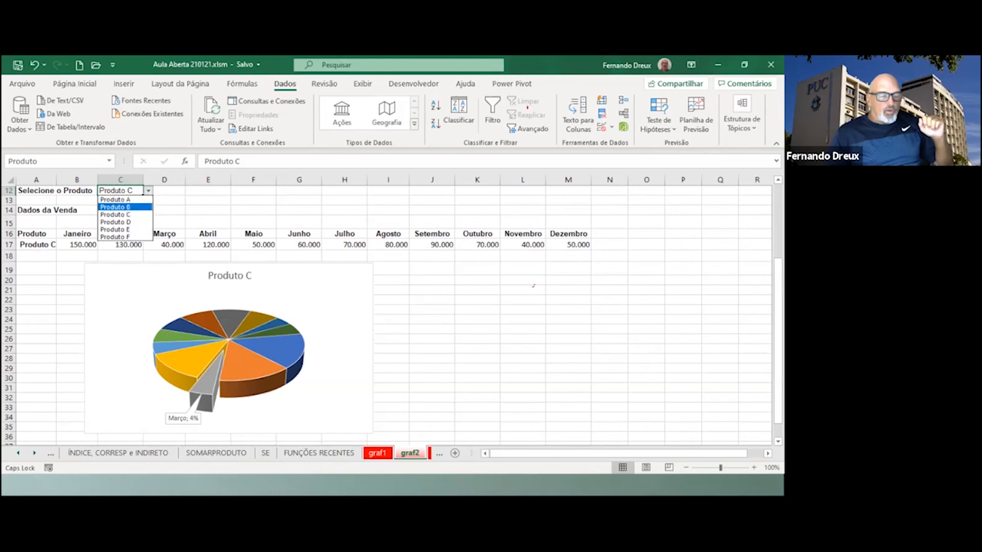
click(116, 200)
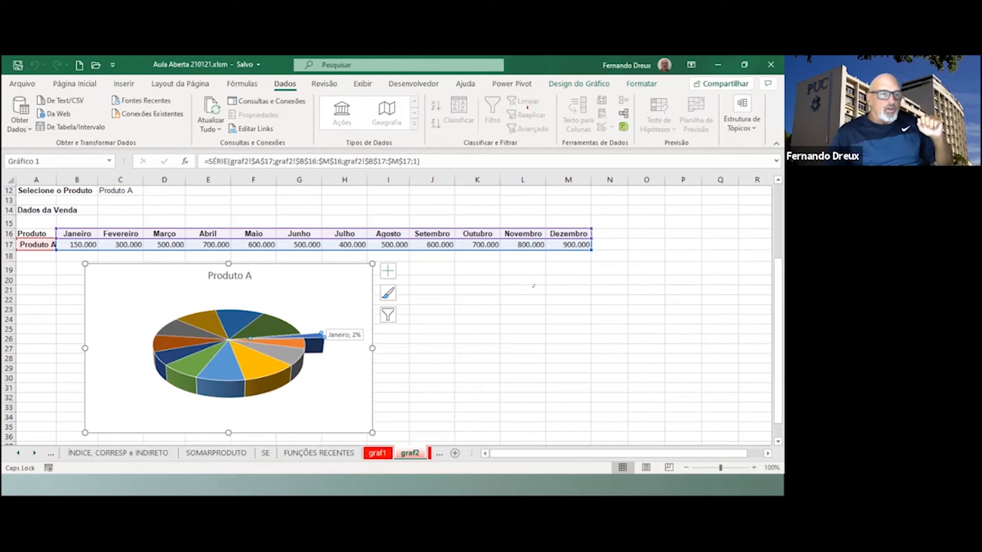
Change the product selection in C12 to Produto B and then to Produto C, checking the pie chart.
click(120, 190)
click(148, 191)
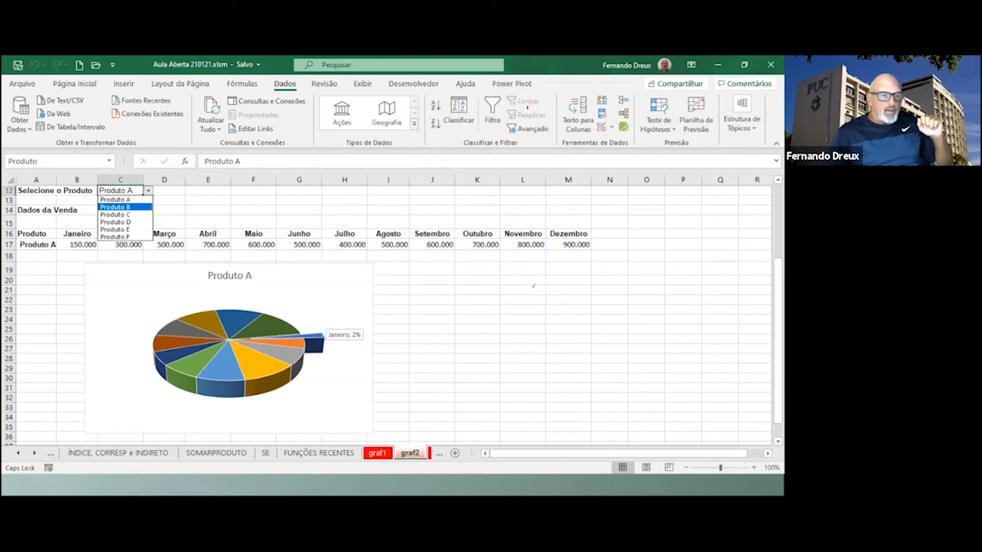
click(117, 207)
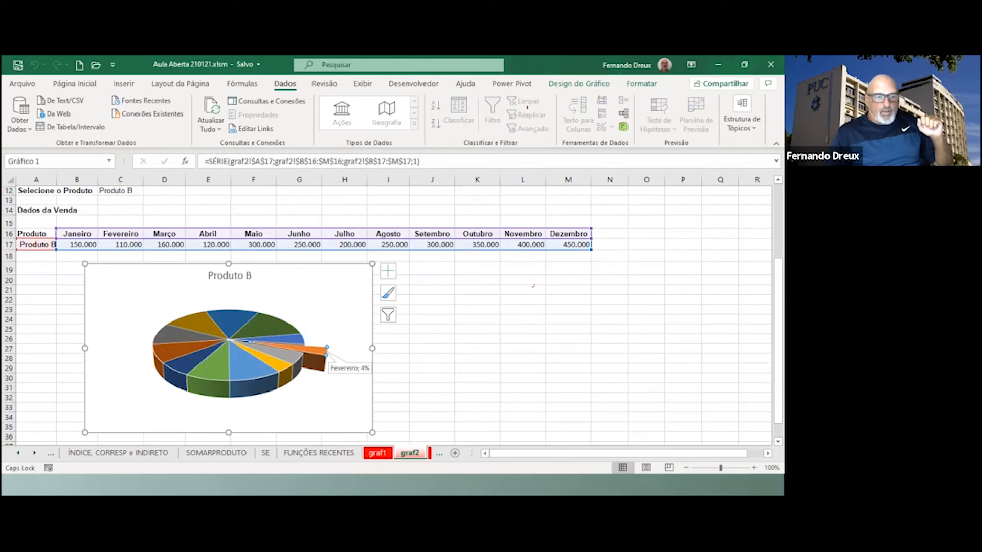
click(137, 190)
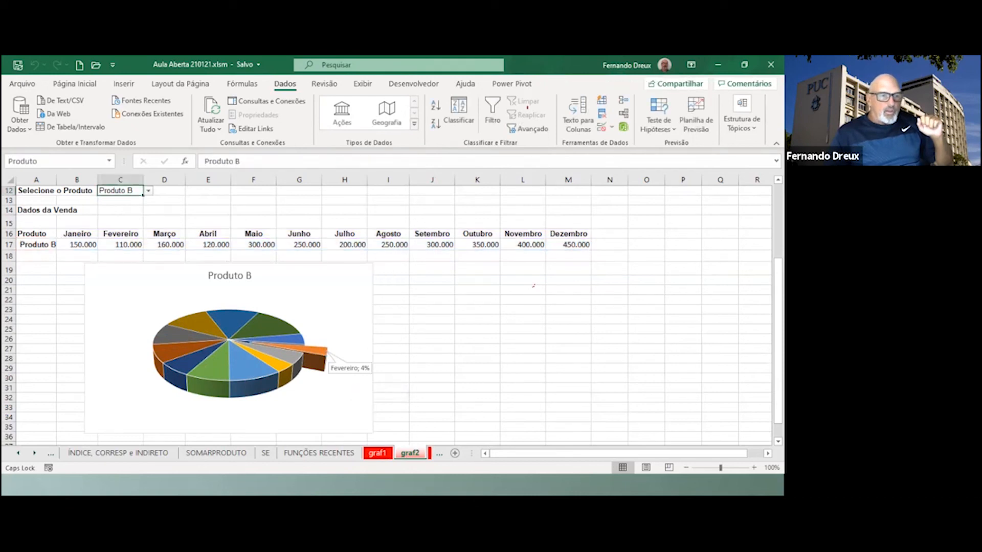
click(148, 191)
click(115, 215)
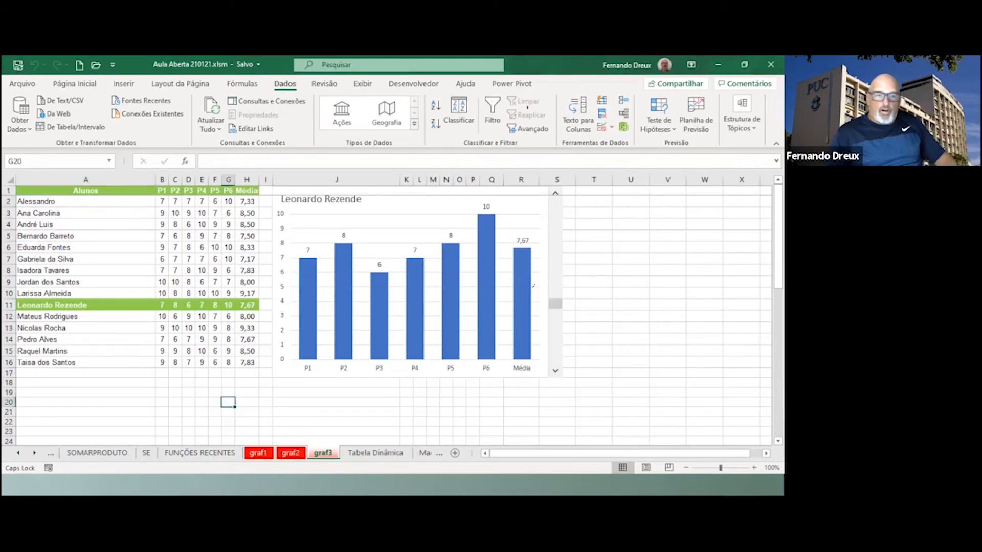
On the graf3 sheet, move the chart's student selector up and down the list to display different students' grades.
click(554, 193)
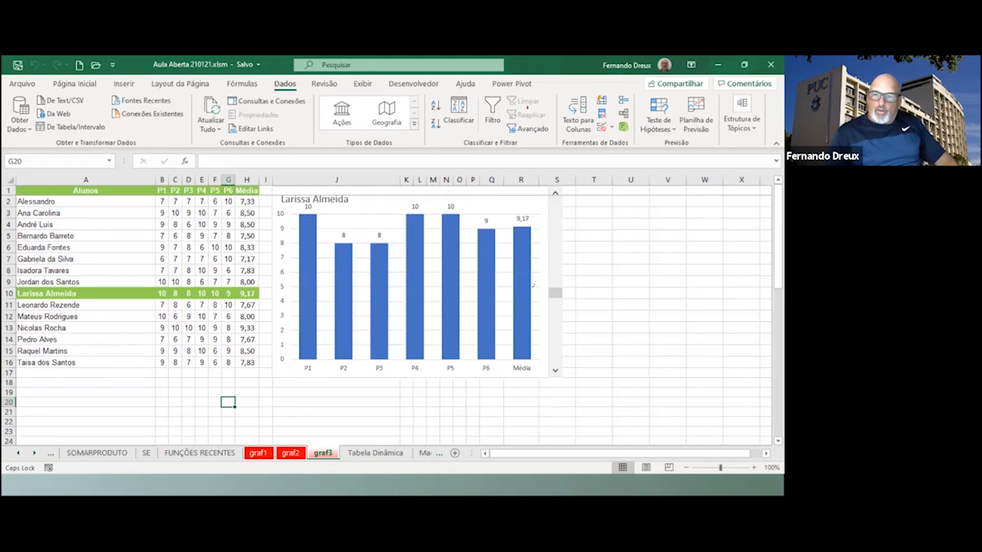
click(554, 193)
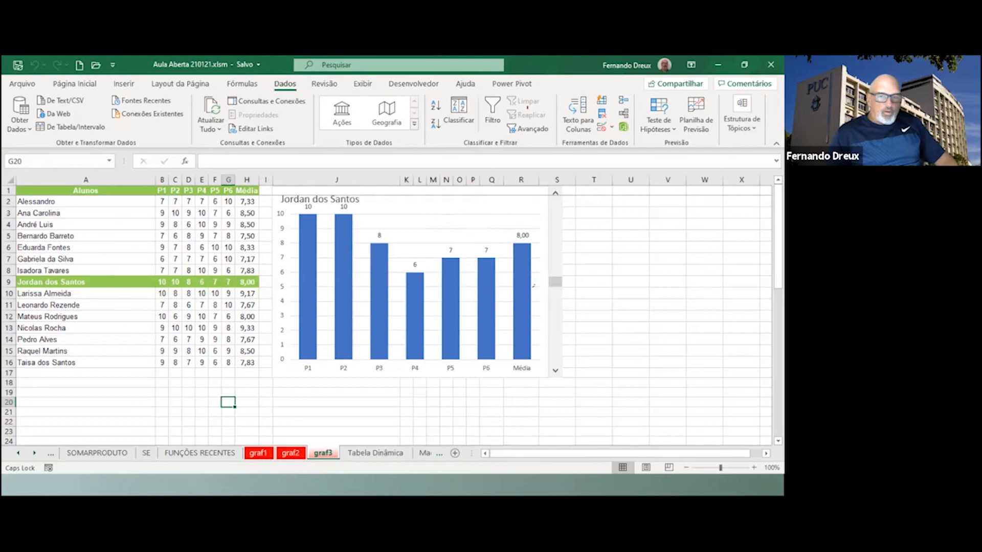
click(555, 219)
click(555, 220)
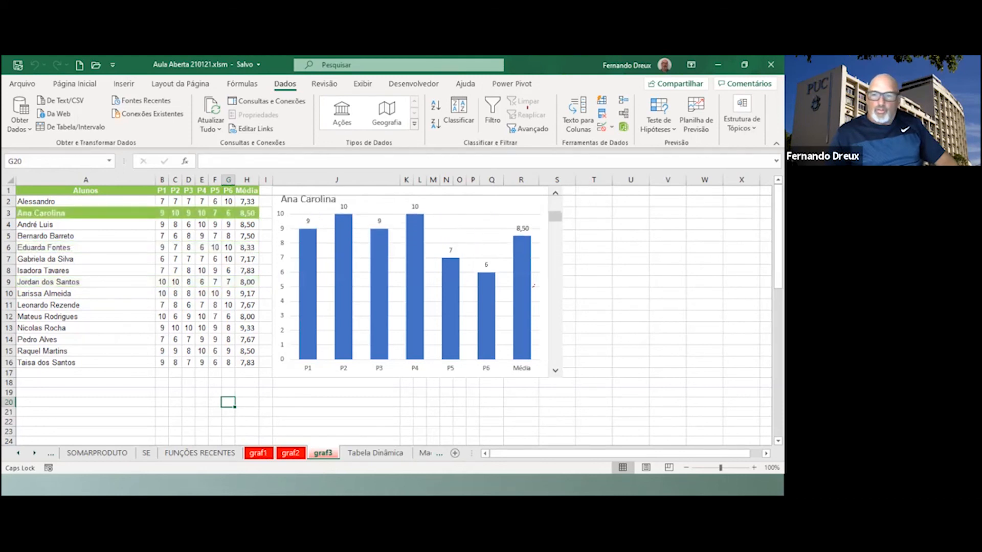
click(555, 320)
click(554, 320)
click(555, 320)
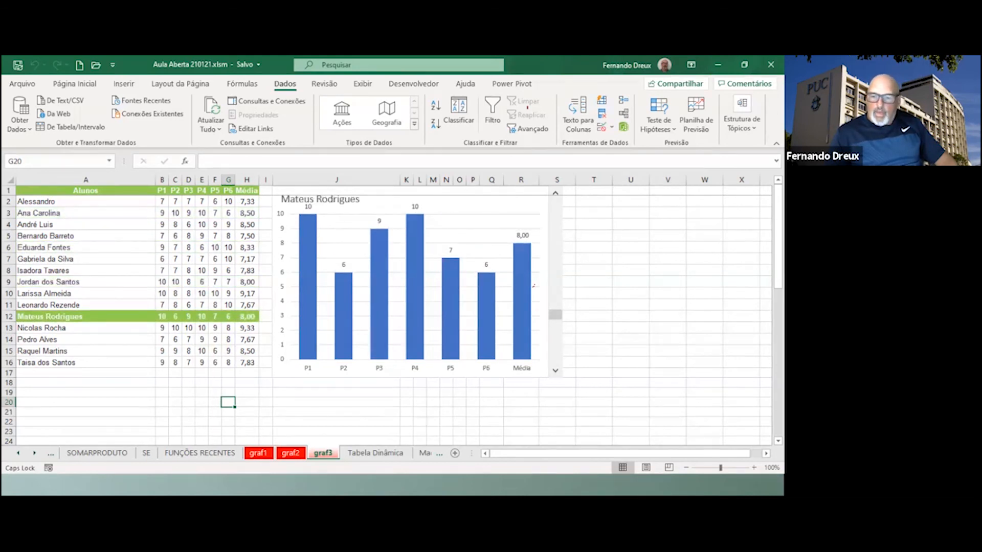
click(555, 355)
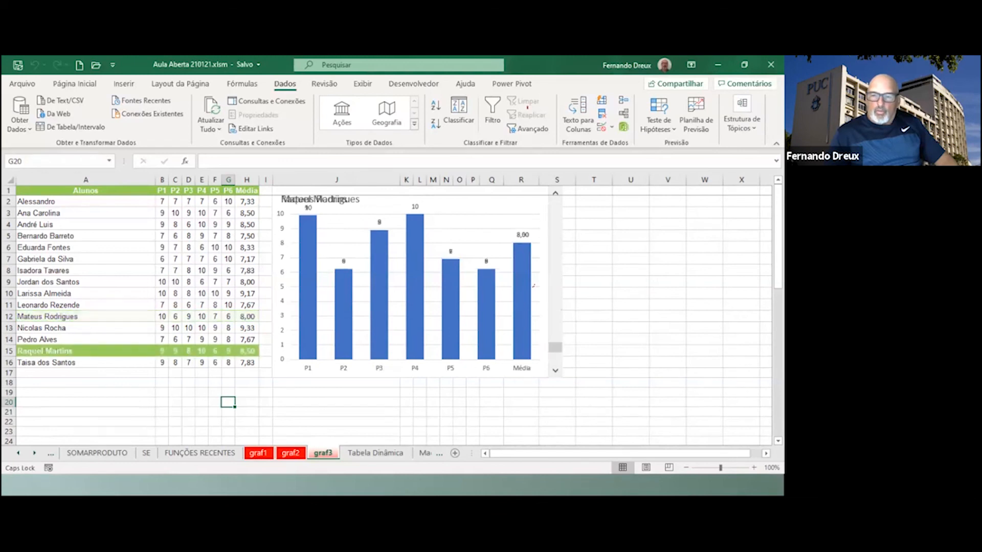
click(554, 220)
click(555, 220)
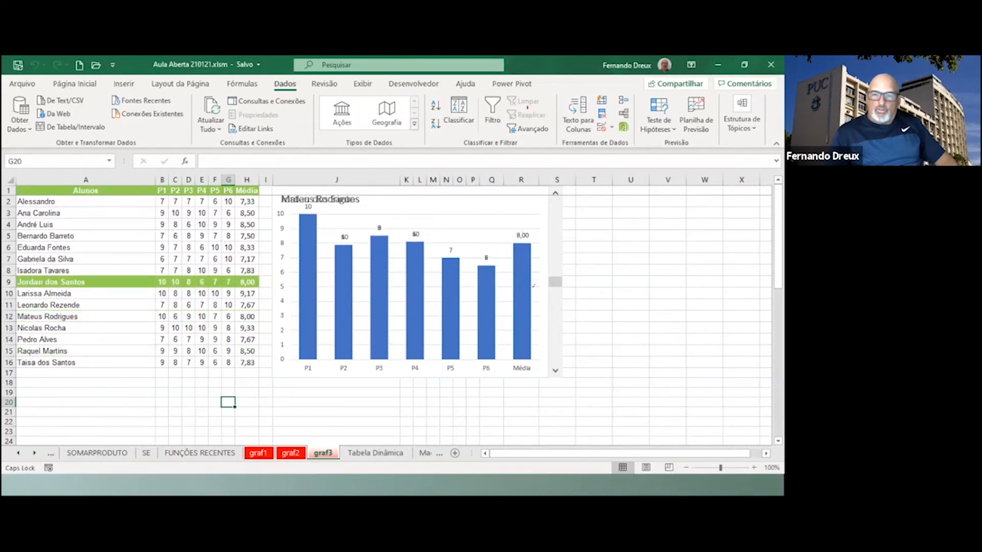
click(555, 220)
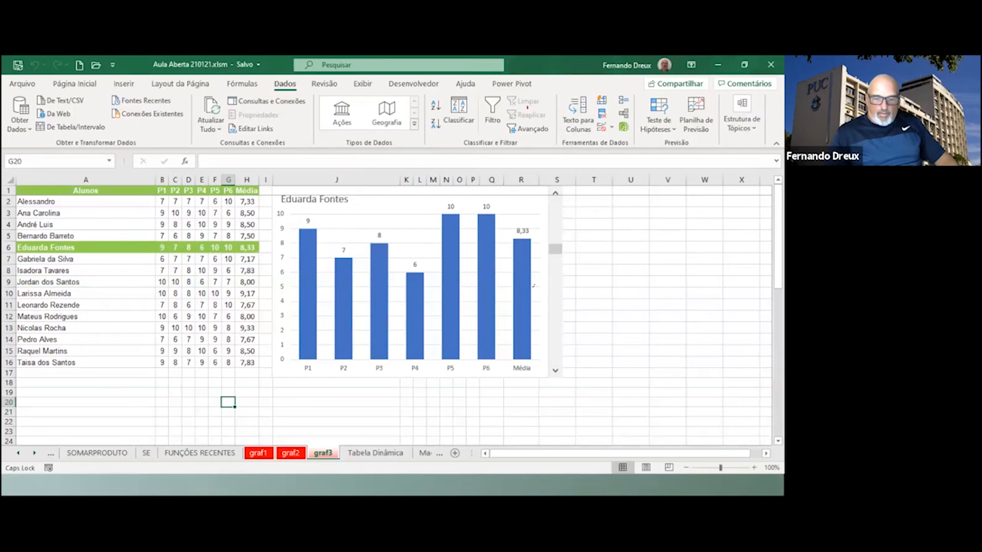
Switch to the Tabela Dinâmica sheet, show the field list of the state sales pivot table and place it beside the tables.
key(ctrl+Page_Down)
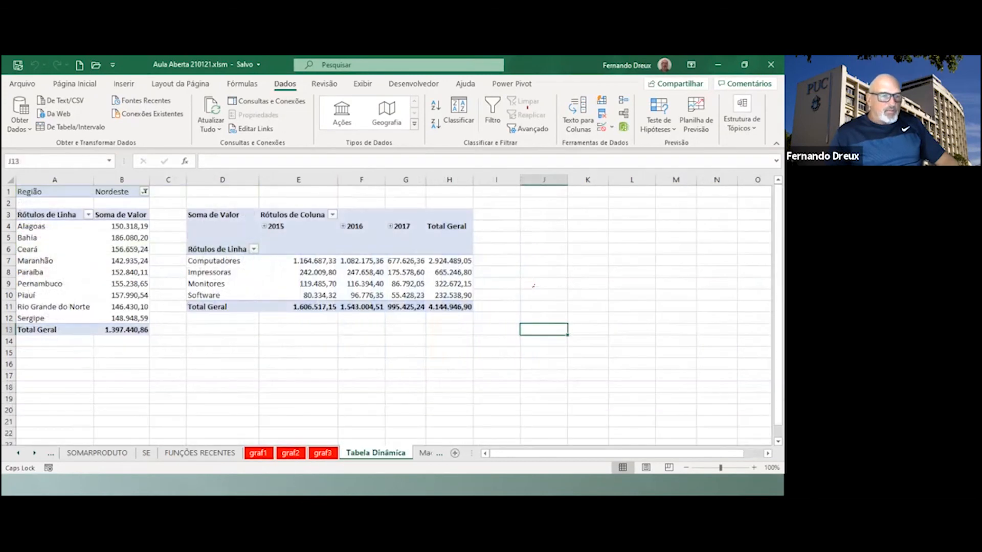
click(115, 284)
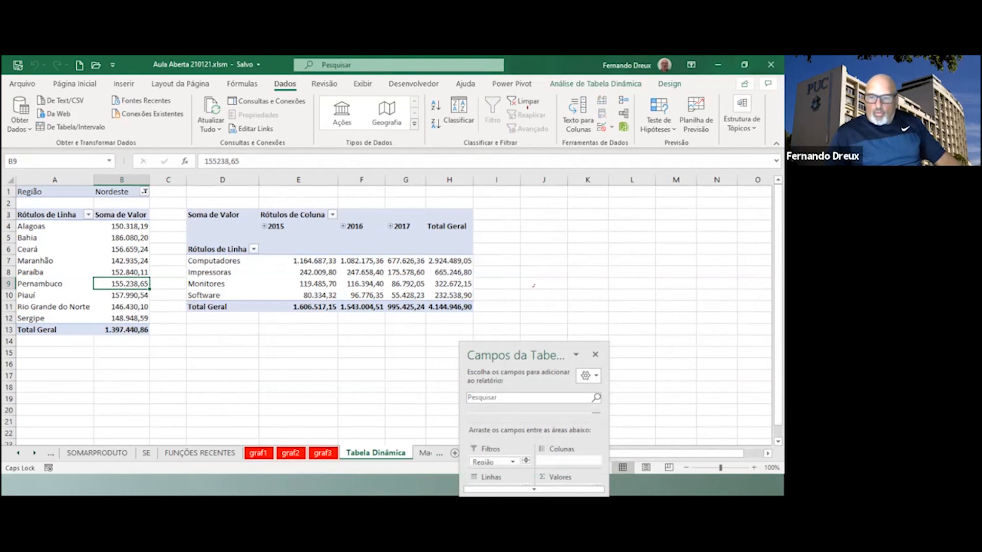
drag(515, 355, 606, 235)
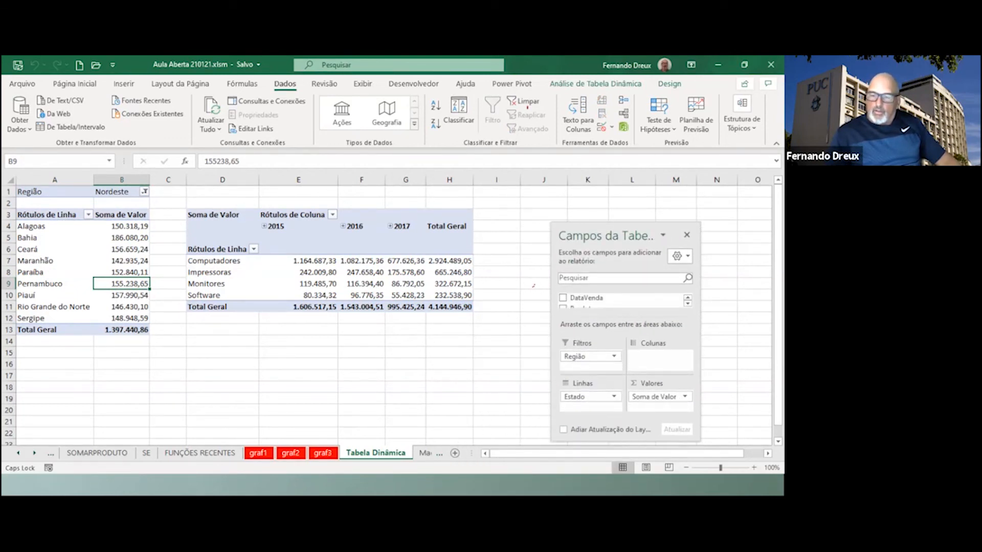
drag(606, 236, 580, 201)
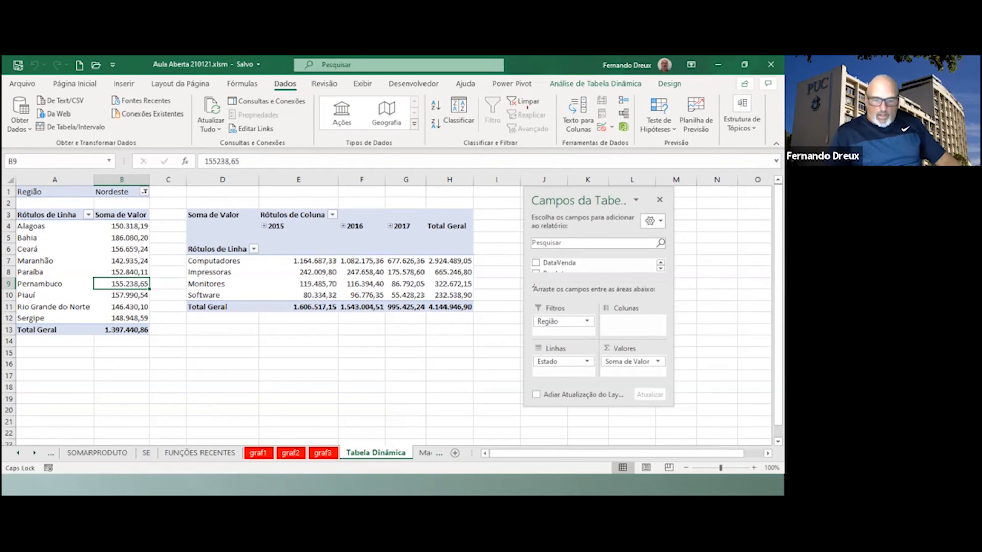
Unhide the Vendas worksheet that holds the pivot tables' source data.
right_click(364, 454)
click(383, 428)
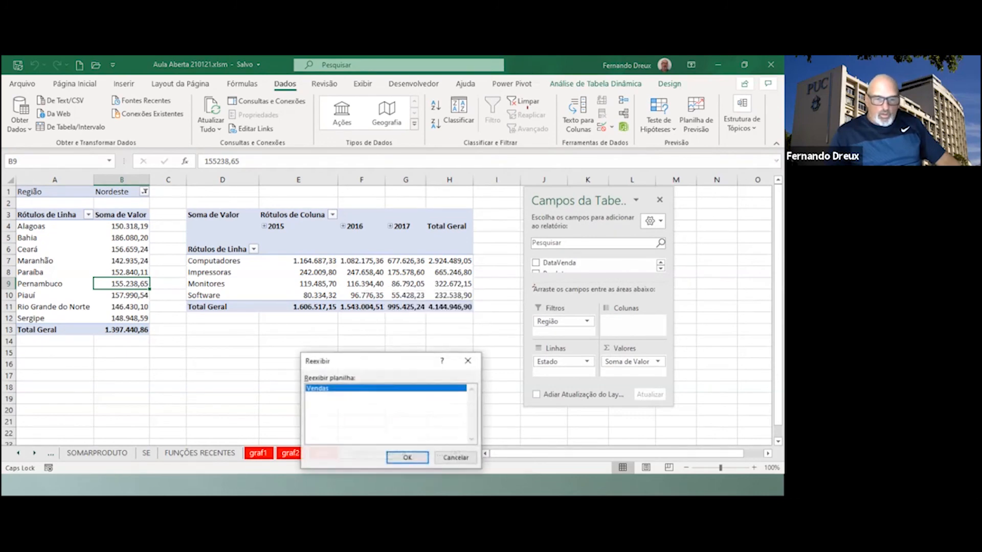
click(408, 457)
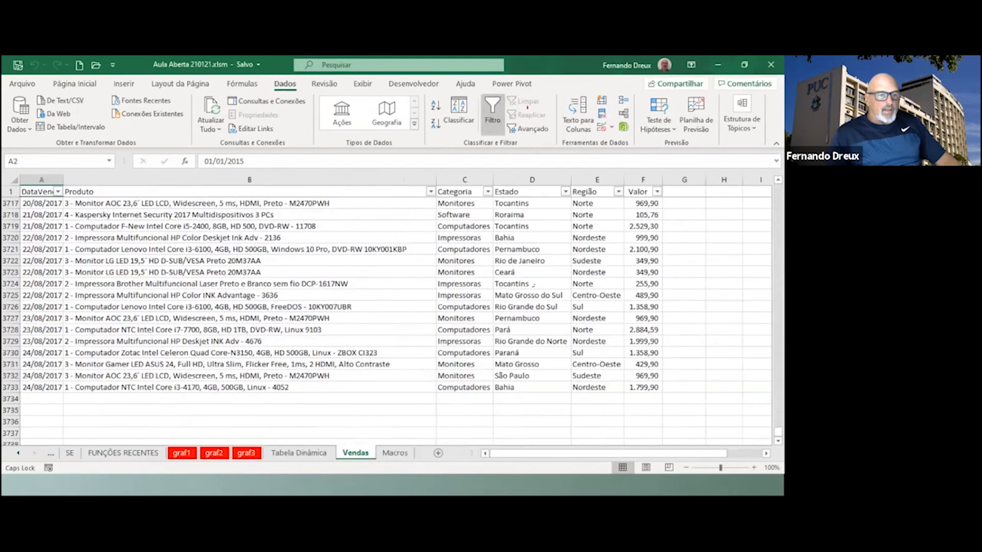
Look through the sales records on the Vendas sheet, compare them with the pivot tables and return to the Tabela Dinâmica sheet.
scroll(533, 285, up, 11)
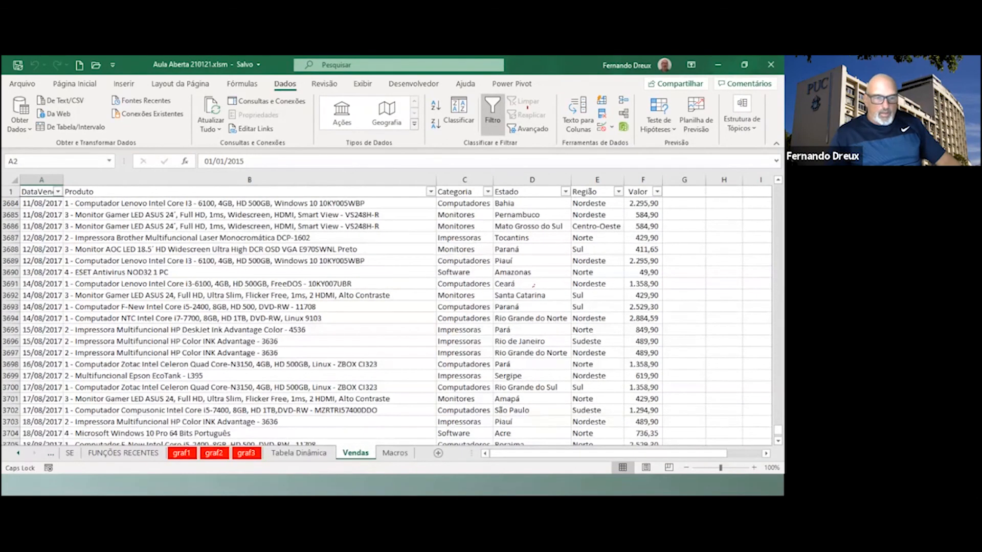
click(298, 453)
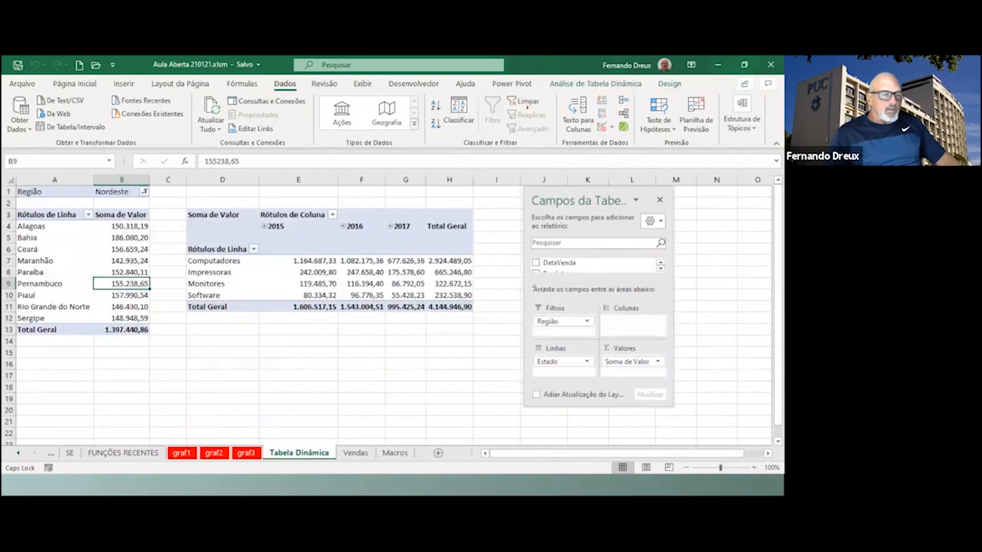
click(355, 453)
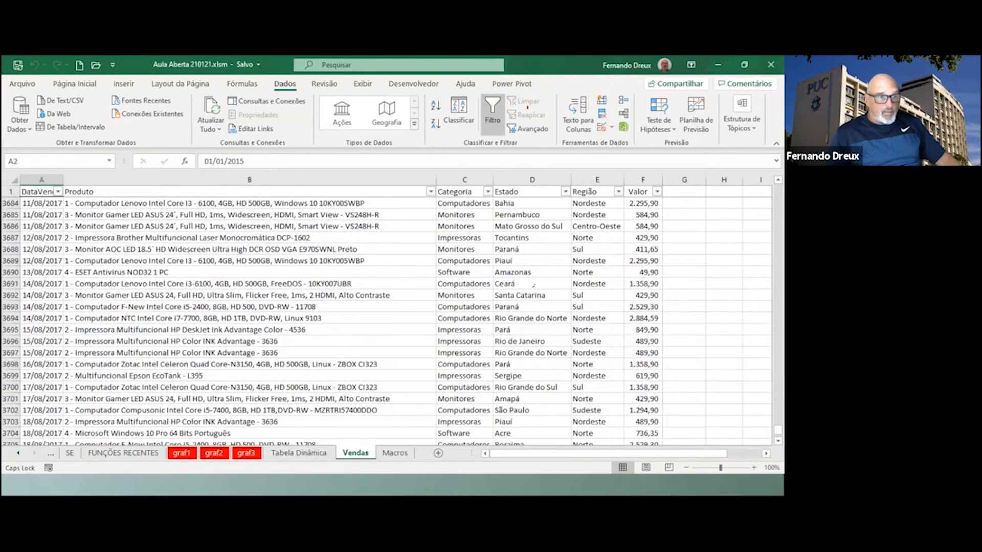
scroll(386, 321, down, 10)
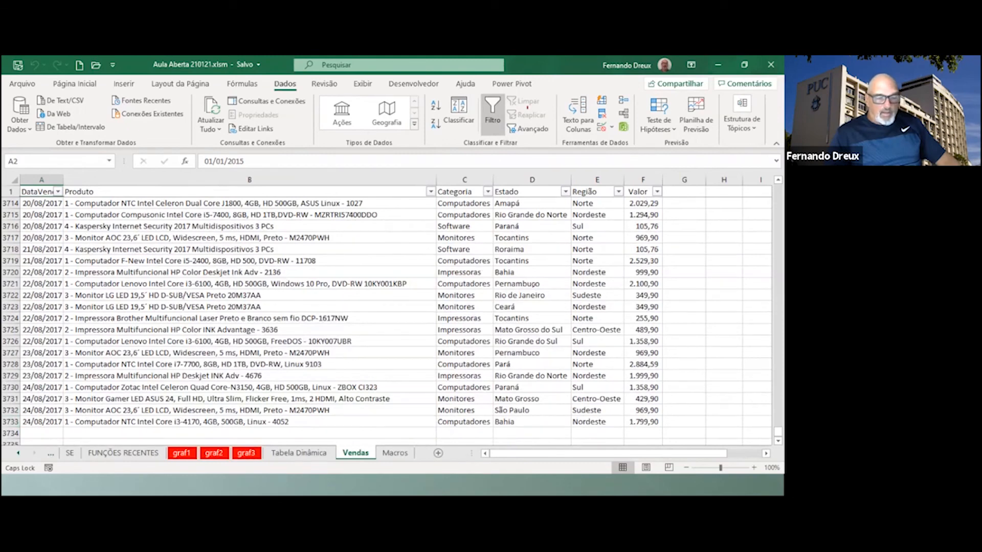
click(298, 453)
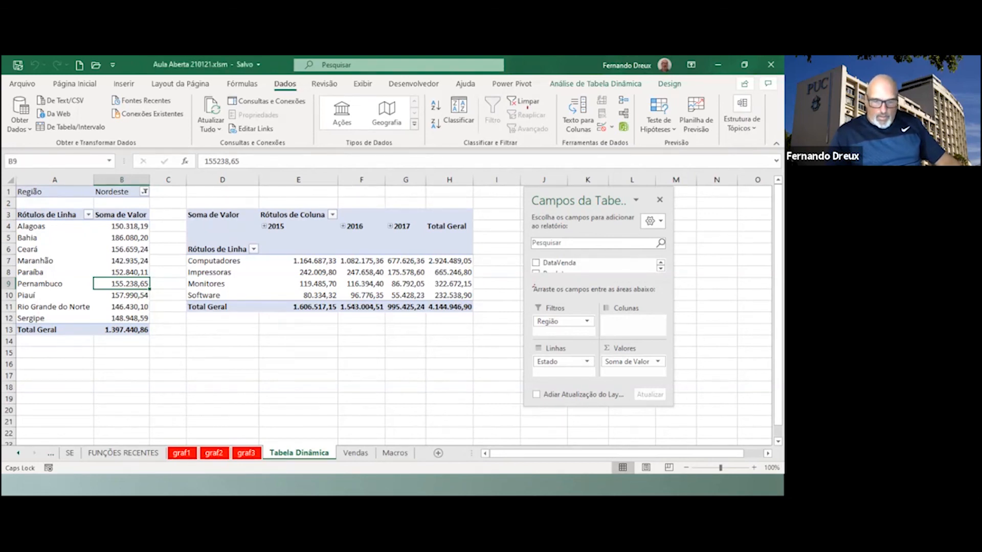
On the Macros sheet, enter the sample text GGHFH in F15 and GHFGHGF in K13.
click(395, 453)
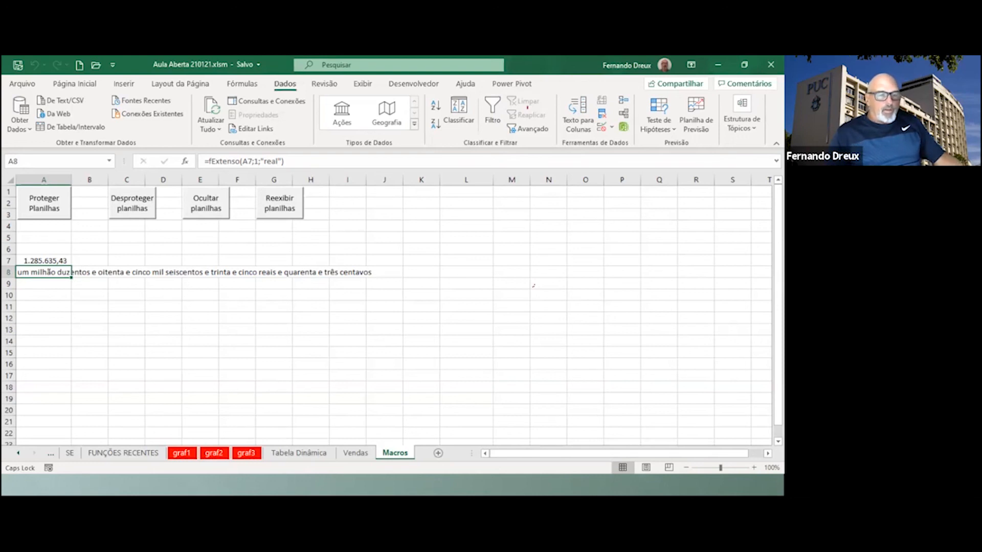
click(236, 352)
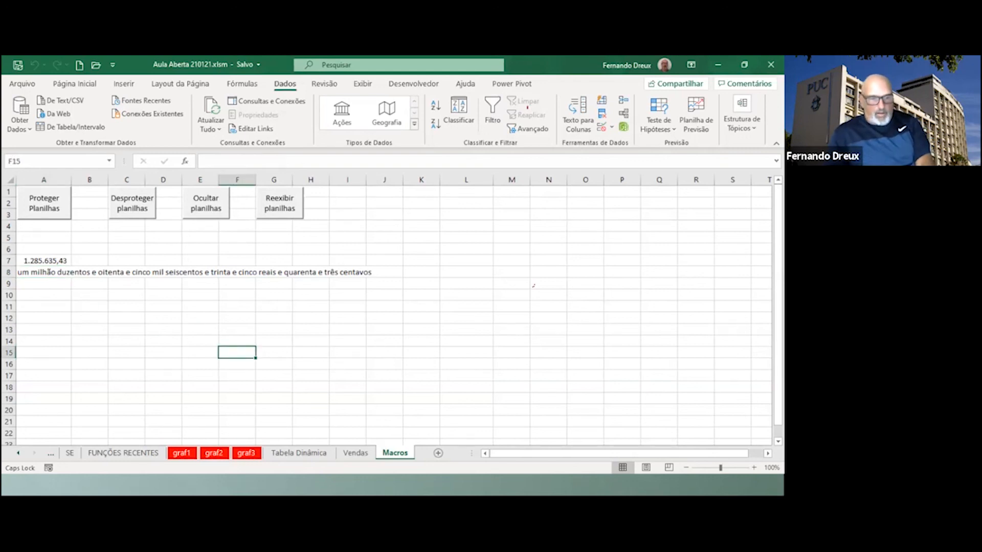
text(GGHFH)
click(421, 329)
text(GHFHGHF)
click(384, 387)
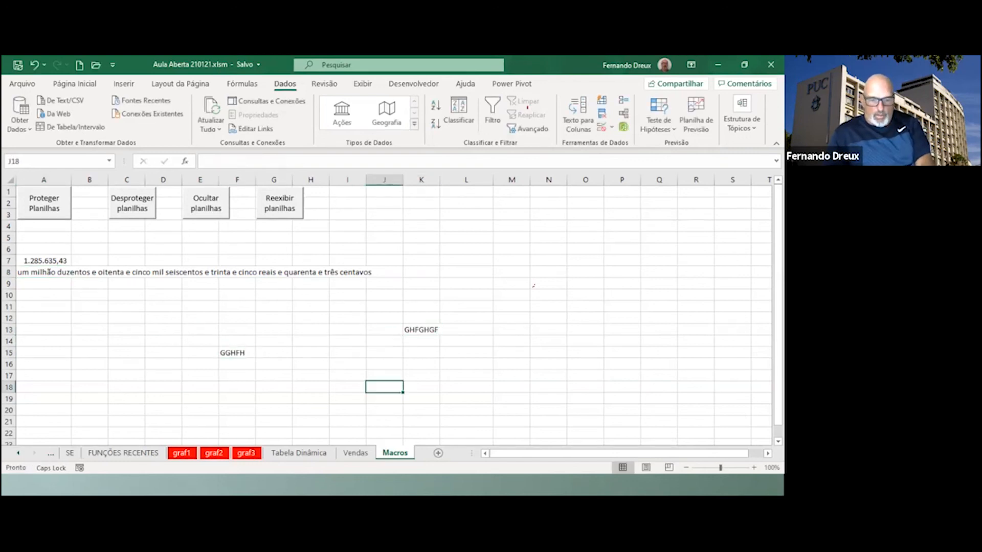
On the Tabela Dinâmica sheet, enter the sample text GHGFH in G18 and GHGH in D20.
click(299, 453)
click(405, 388)
text(GHGFH)
click(406, 410)
click(223, 410)
text(GHGH)
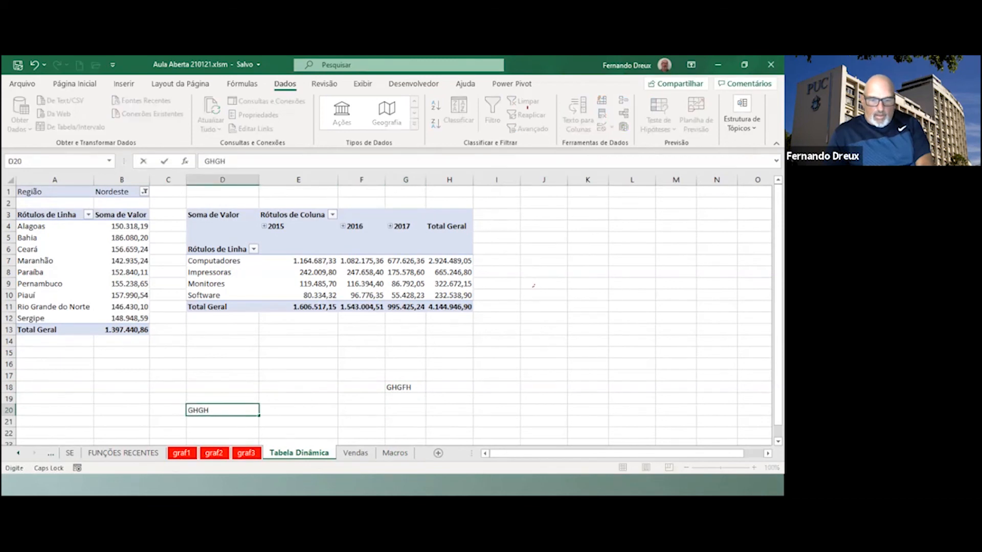
Run the Proteger Planilhas macro from the Macros sheet and test the protection by trying to enter text in G13.
click(395, 453)
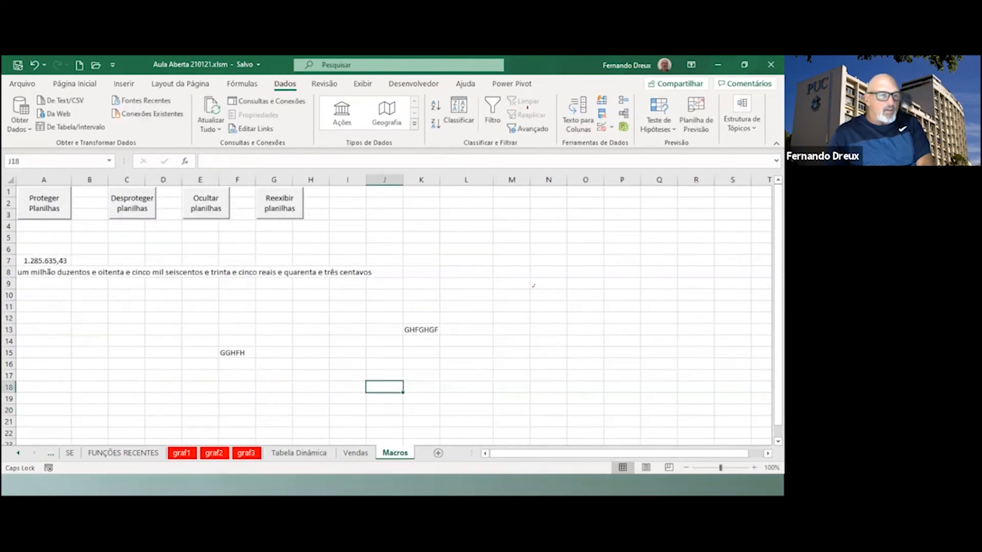
click(44, 203)
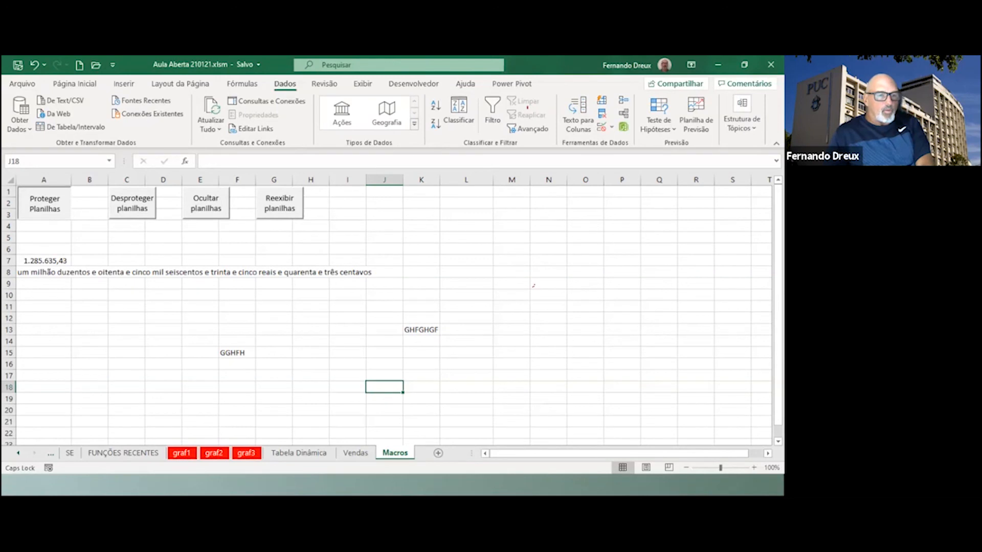
click(274, 330)
key(g)
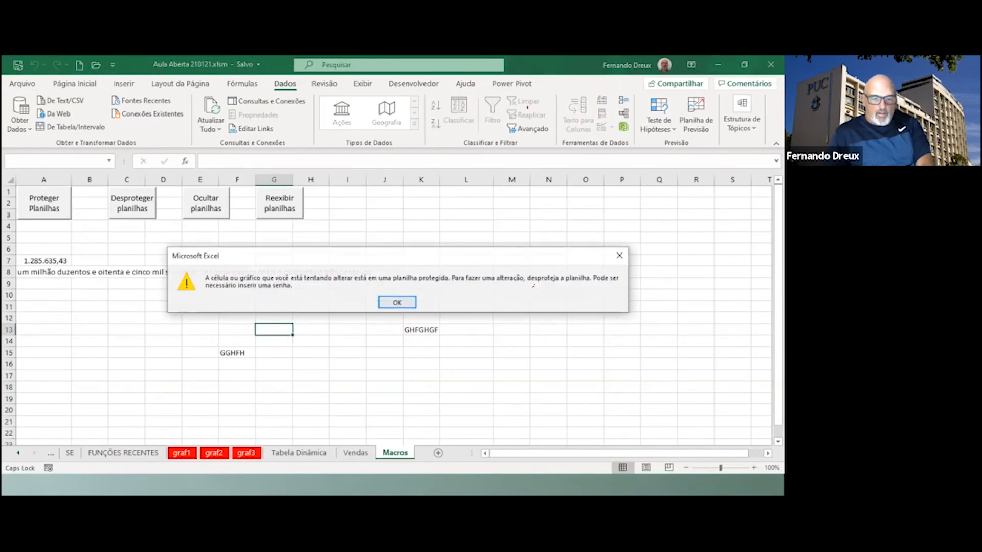
click(397, 302)
Try to enter text in cell F20 of the Tabela Dinâmica sheet to test its protection.
click(348, 376)
click(299, 453)
click(361, 410)
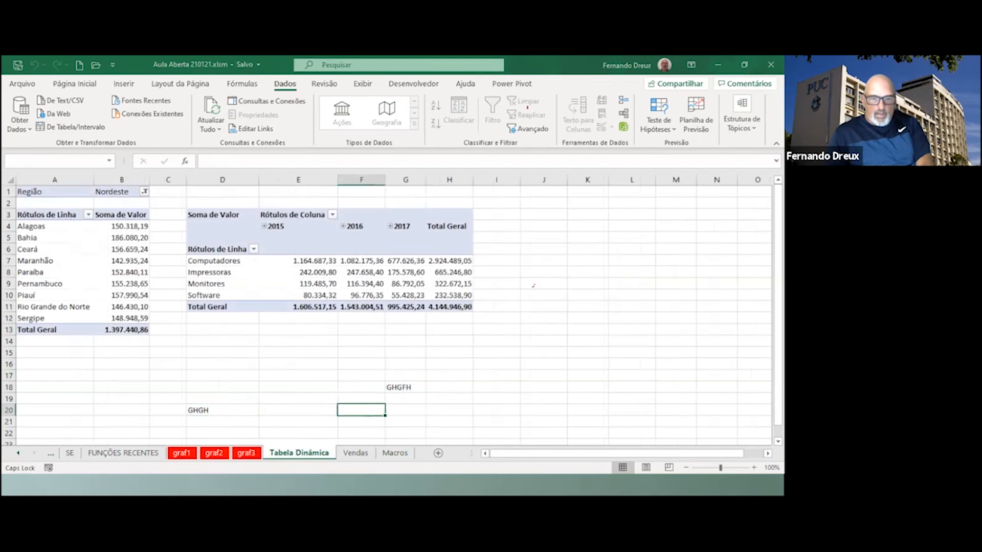
key(g)
click(397, 302)
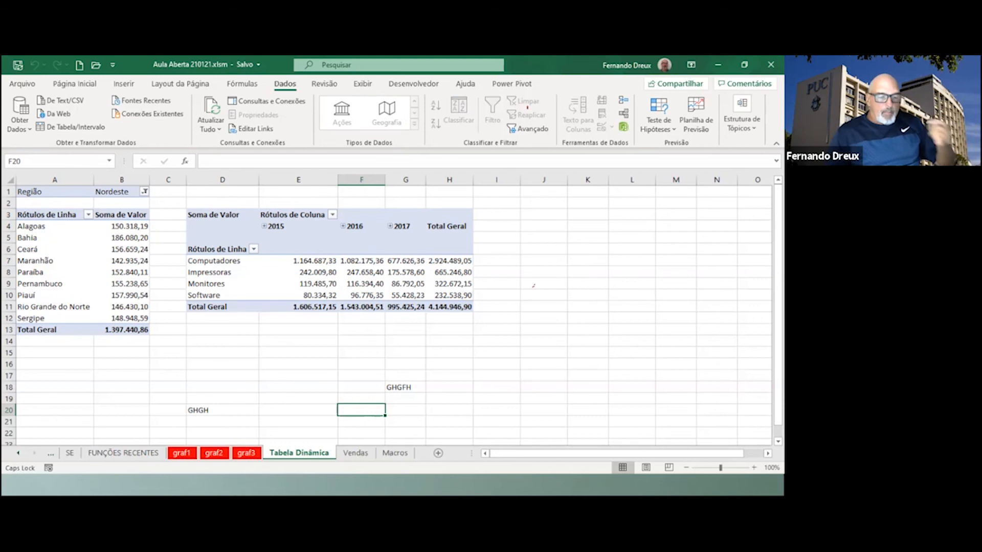
Run the Desproteger planilhas macro from the Macros sheet and enter the sample text HFHGF in I15 and GHGH in I19.
click(394, 453)
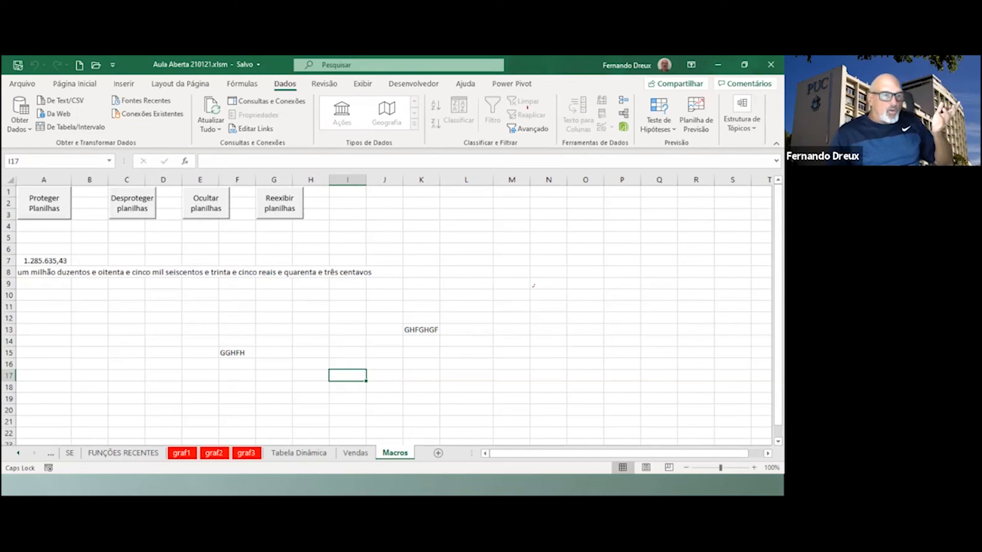
click(133, 203)
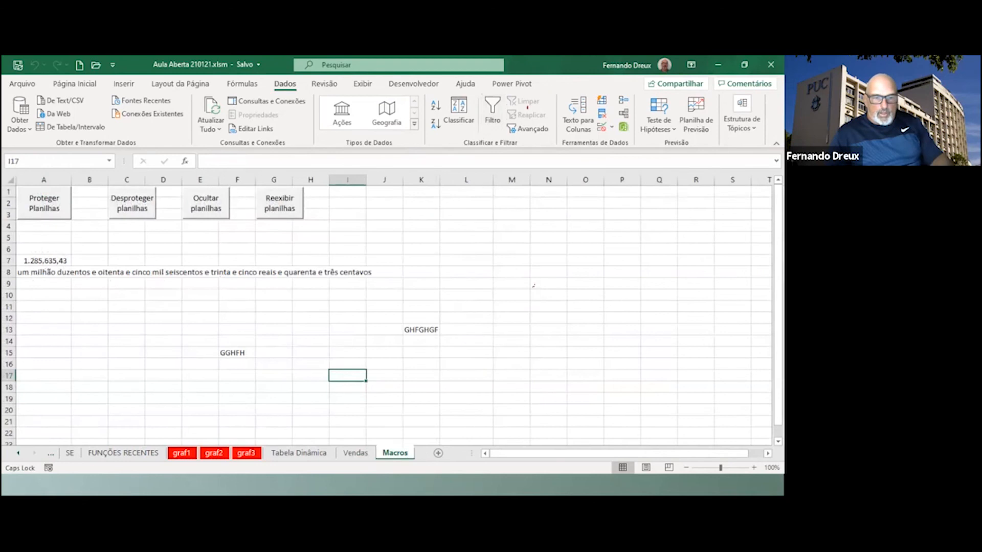
text(HFHGF)
click(347, 399)
text(GHGH)
click(466, 410)
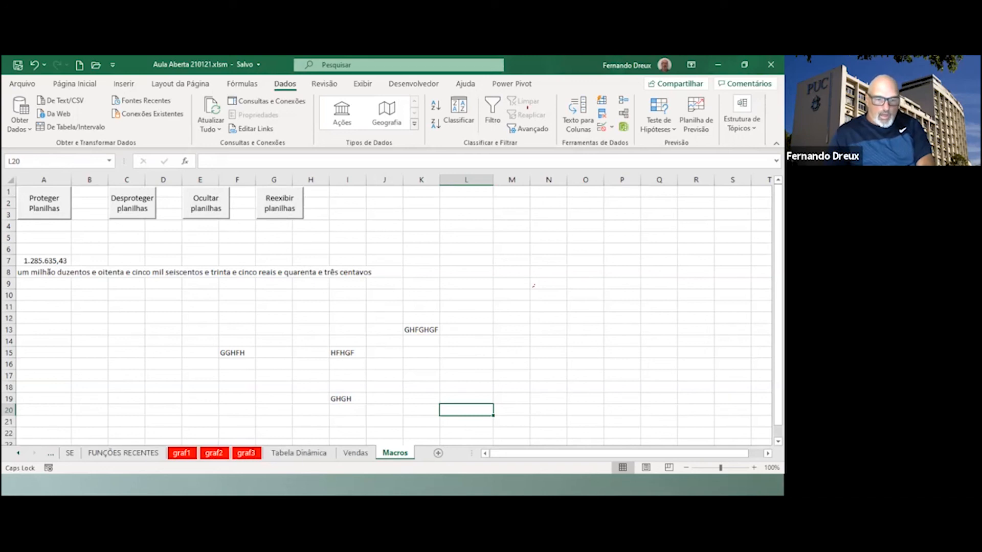
Hide the other sheets with the Ocultar planilhas macro and, after reviewing the hidden-sheet list, restore them with Reexibir planilhas.
click(205, 203)
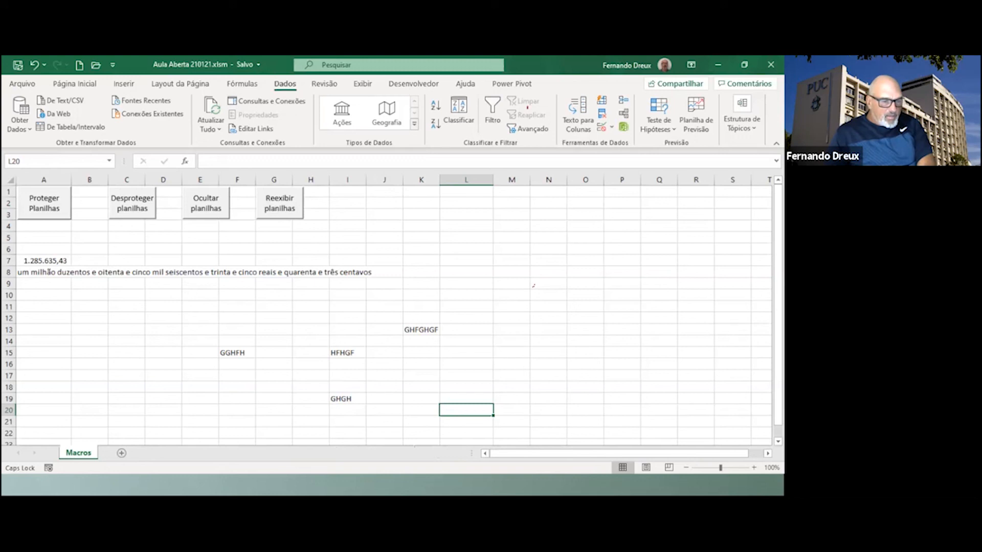
right_click(78, 452)
click(110, 428)
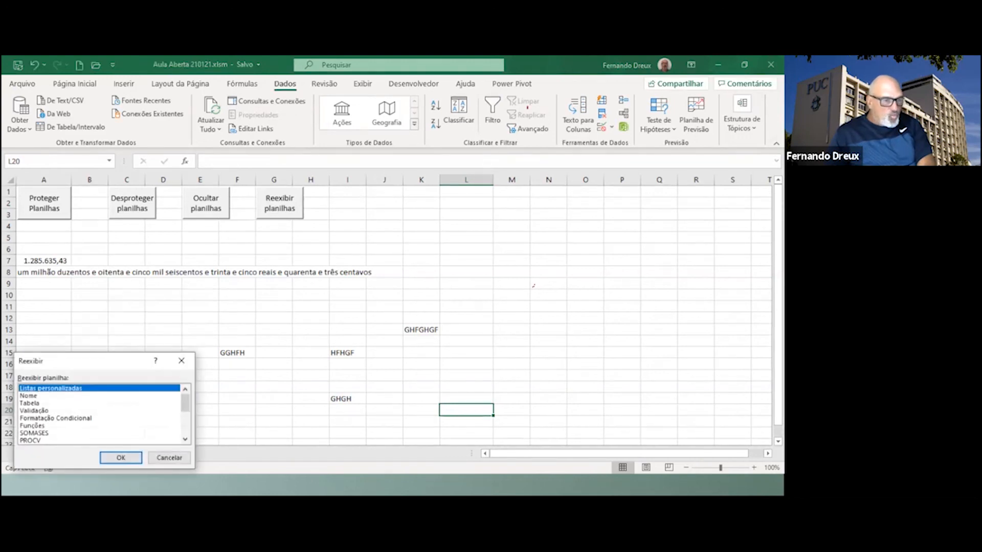
mouse_move(185, 403)
mouse_down()
mouse_move(185, 425)
mouse_move(185, 395)
mouse_up()
click(169, 458)
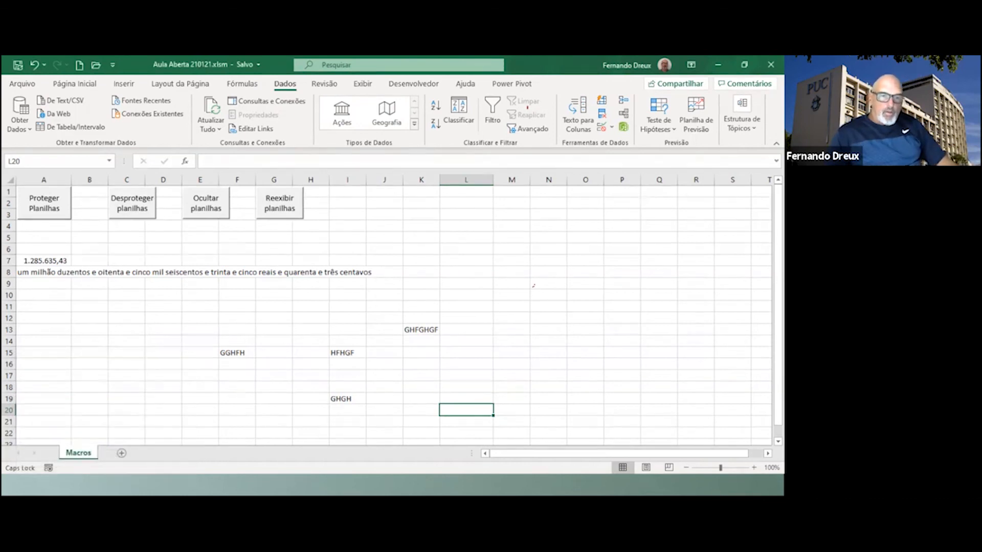
click(280, 204)
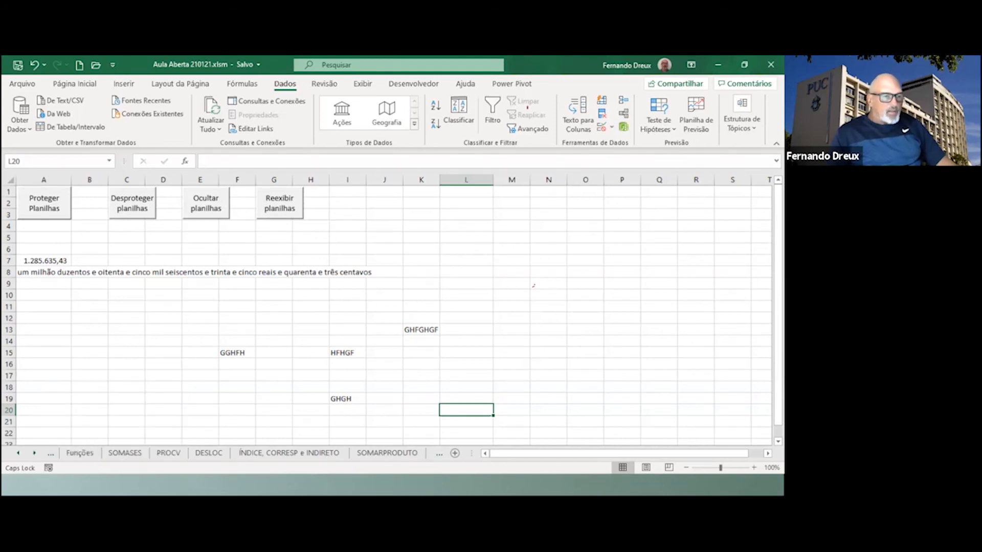
Set the amount in A7, which the fExtenso formula in A8 spells out, to 585653,45 and save the workbook.
click(44, 272)
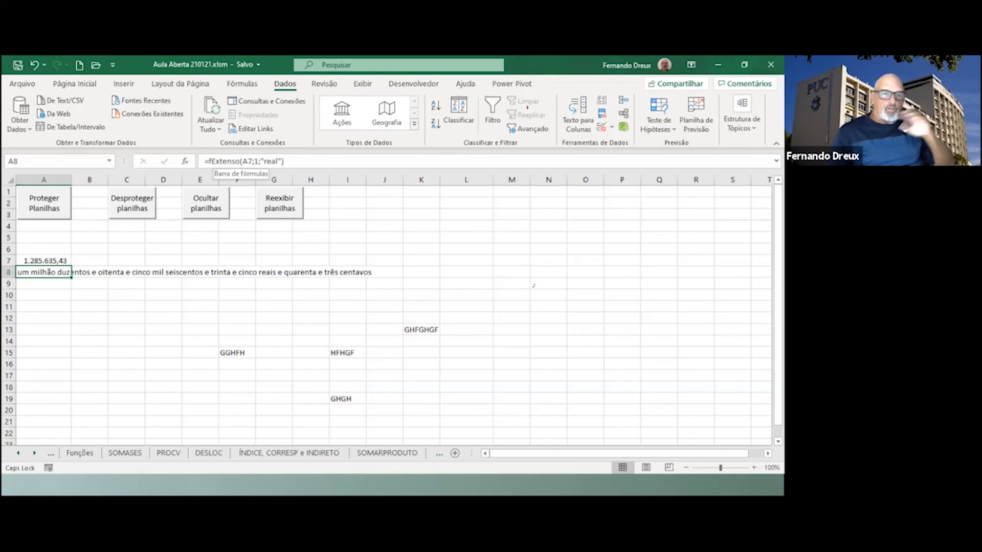
key(Up)
text(585)
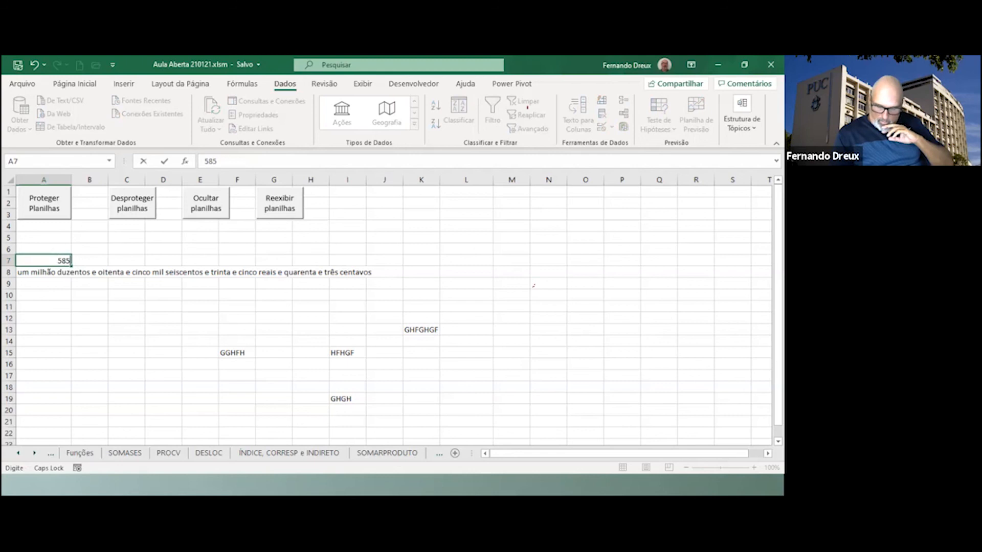
text(653,45)
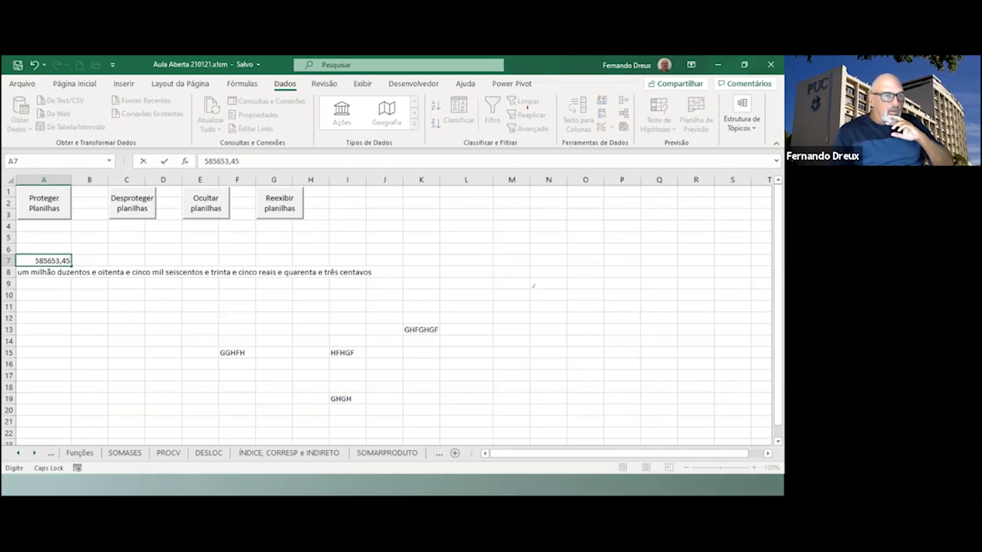
key(Return)
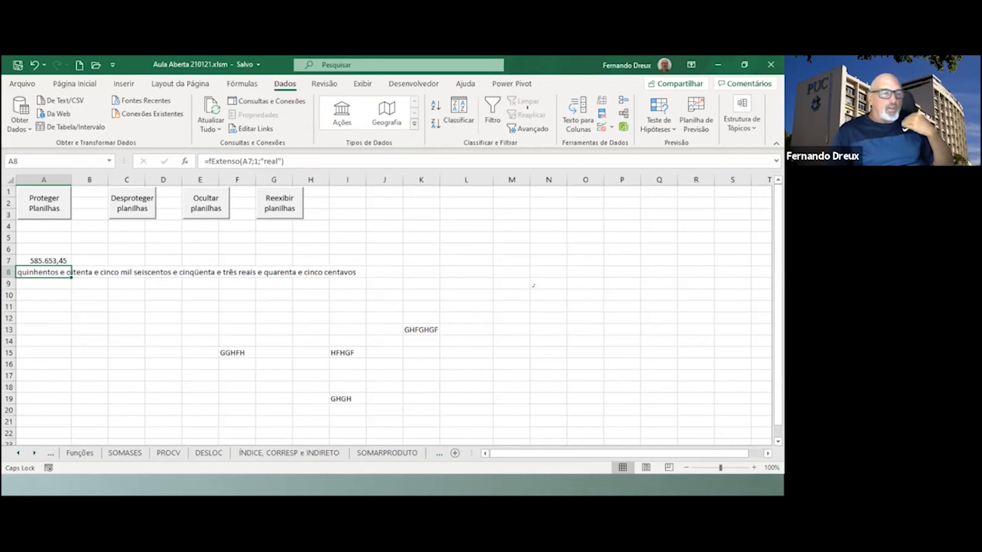
key(ctrl+s)
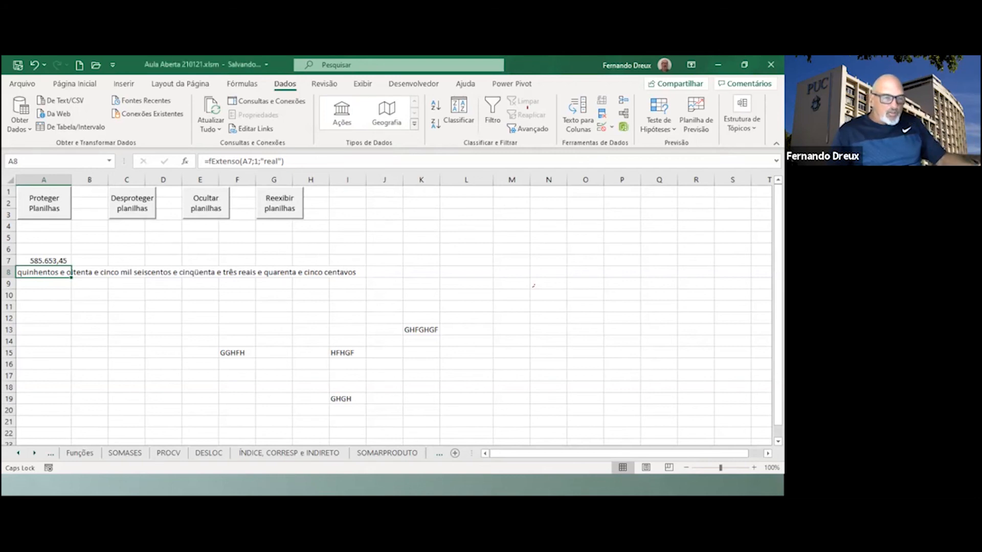
Switch to the presentation slideshow and go back to the PROGRAMAÇÃO DO EVENTO slide.
click(206, 203)
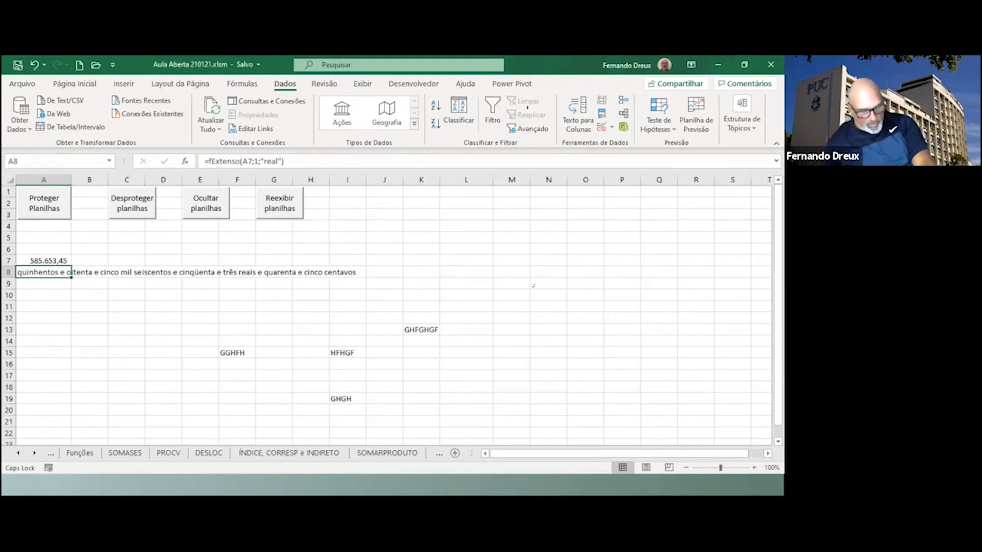
key(alt+Tab)
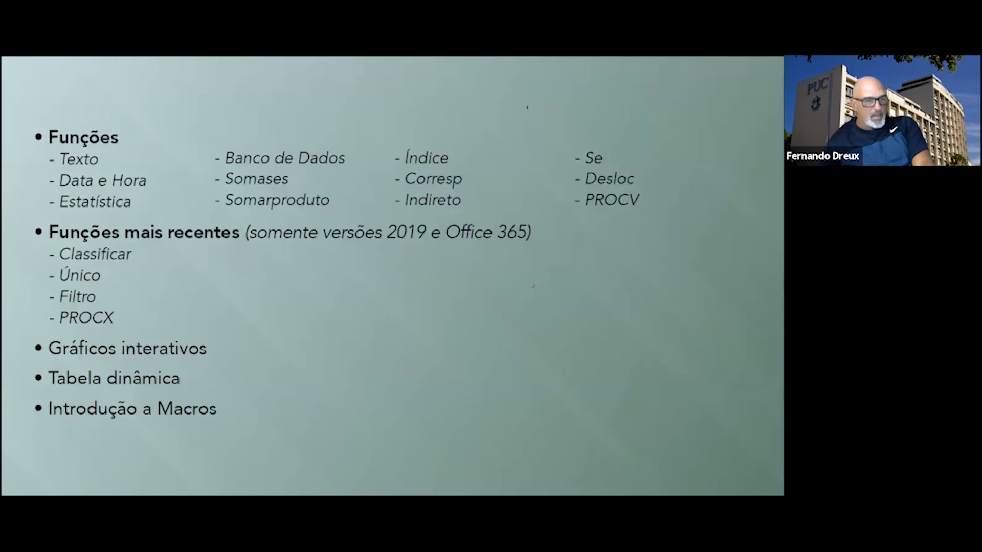
key(Left)
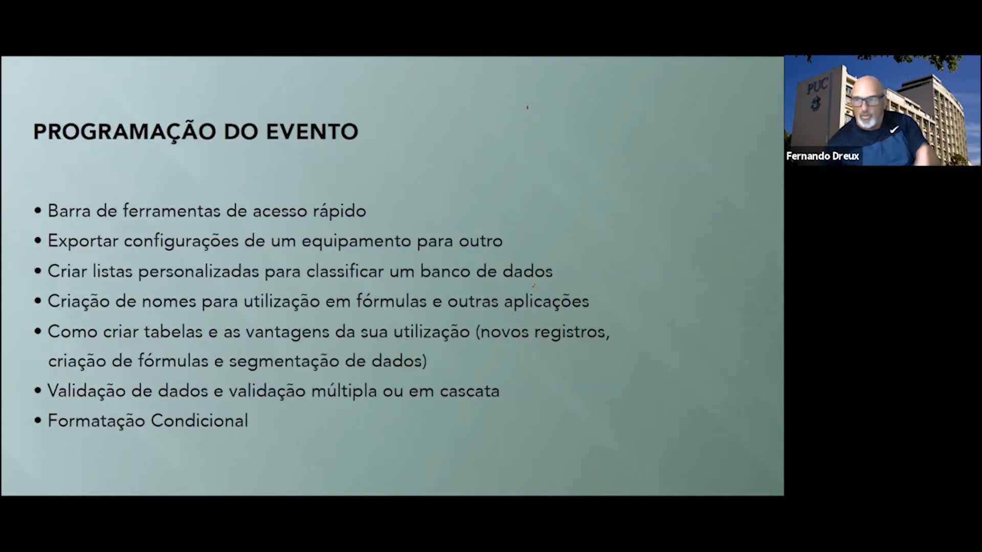